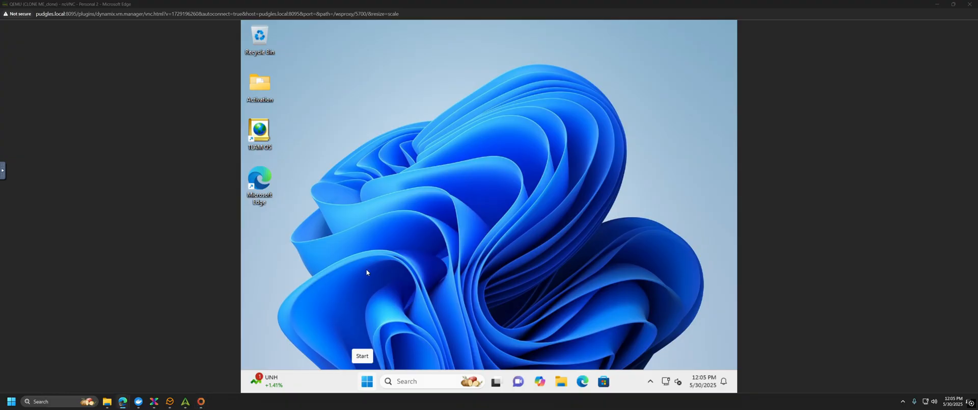
Step: Launch Edge and finish first-run setup without signing in, importing data or personalised experiences
{"action": "left_click", "coordinate": [583, 381]}
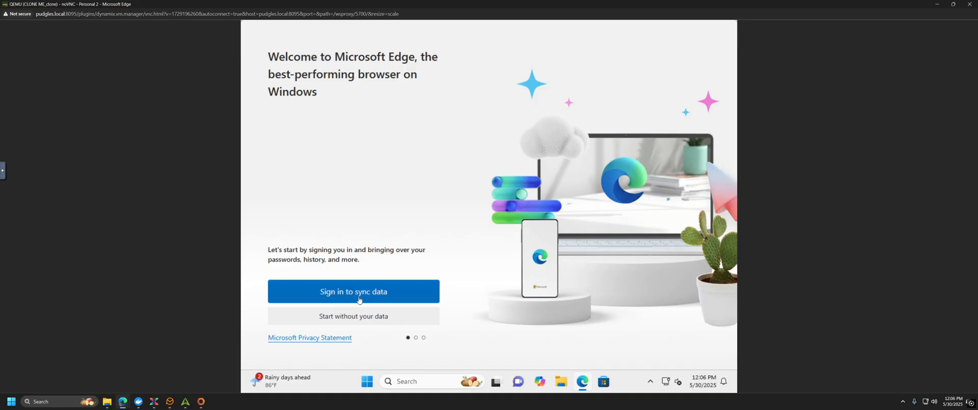
{"action": "left_click", "coordinate": [356, 318]}
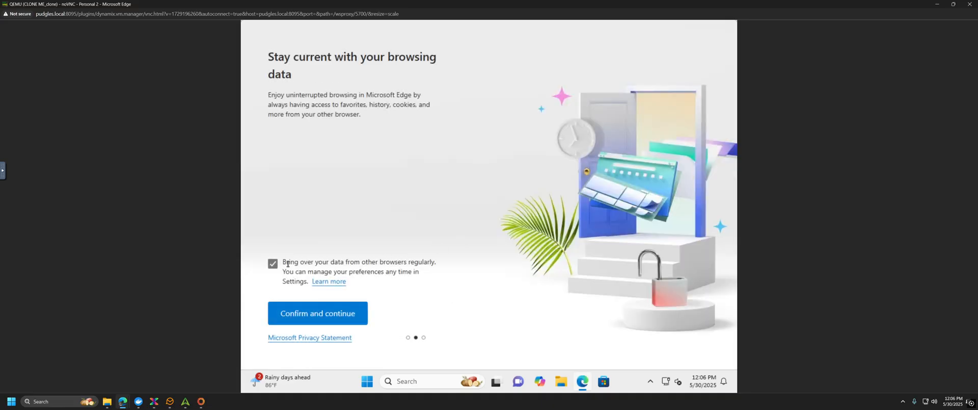
{"action": "left_click", "coordinate": [272, 264]}
{"action": "left_click", "coordinate": [329, 314]}
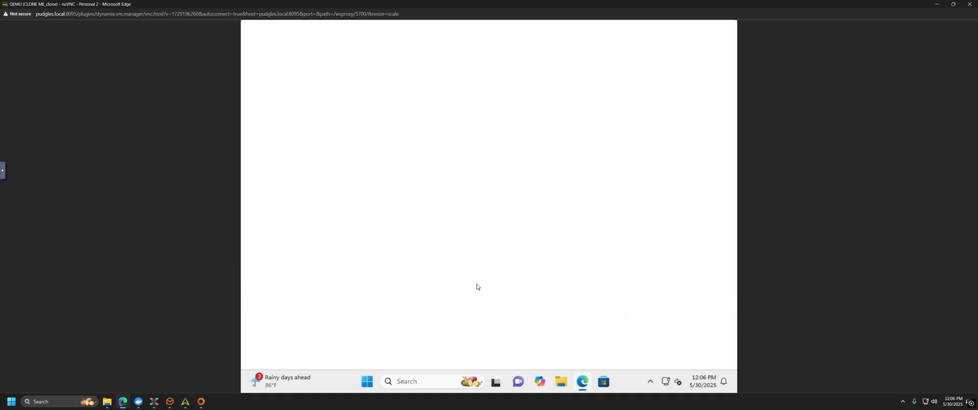
{"action": "left_click", "coordinate": [273, 275]}
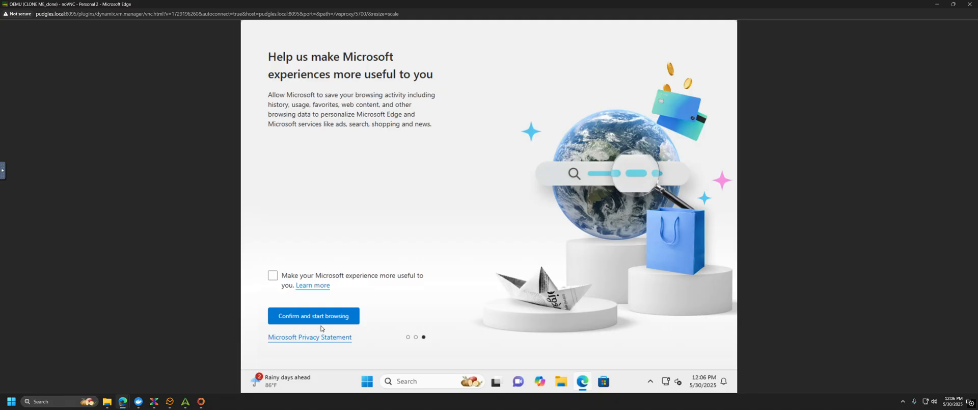
{"action": "left_click", "coordinate": [322, 317]}
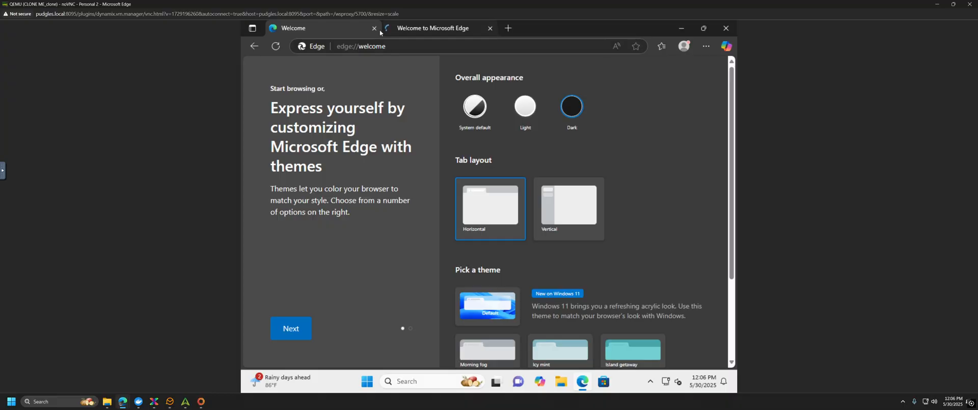
Step: Close the Welcome tab and search for 'guide to set up daoc on win10'
{"action": "left_click", "coordinate": [374, 28]}
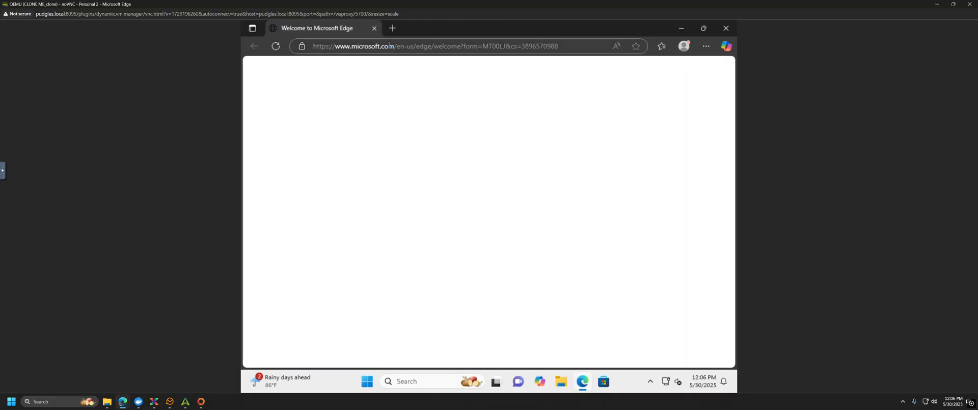
{"action": "left_click", "coordinate": [389, 46]}
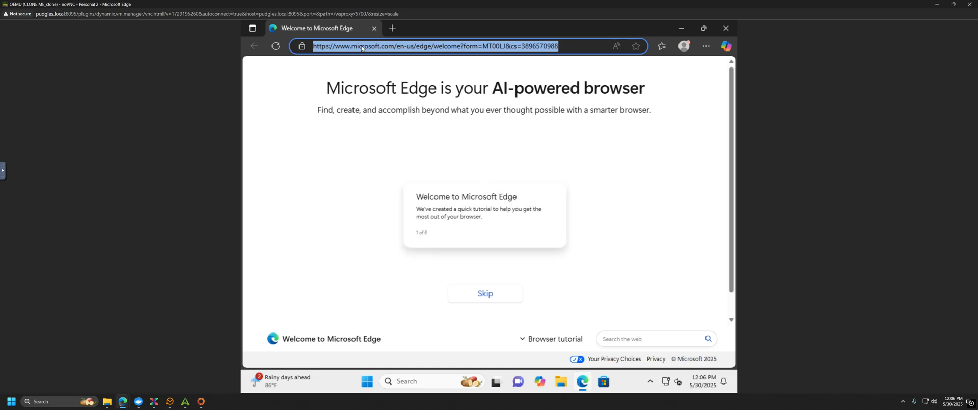
{"action": "type", "text": "guide to set"}
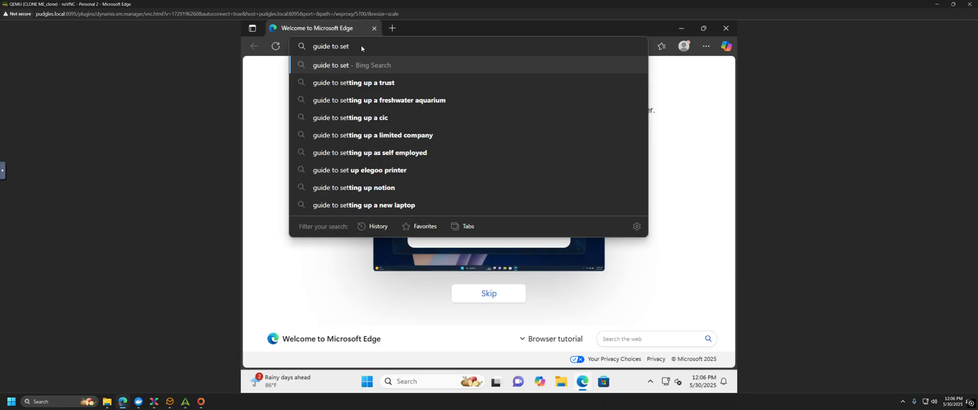
{"action": "type", "text": " up d"}
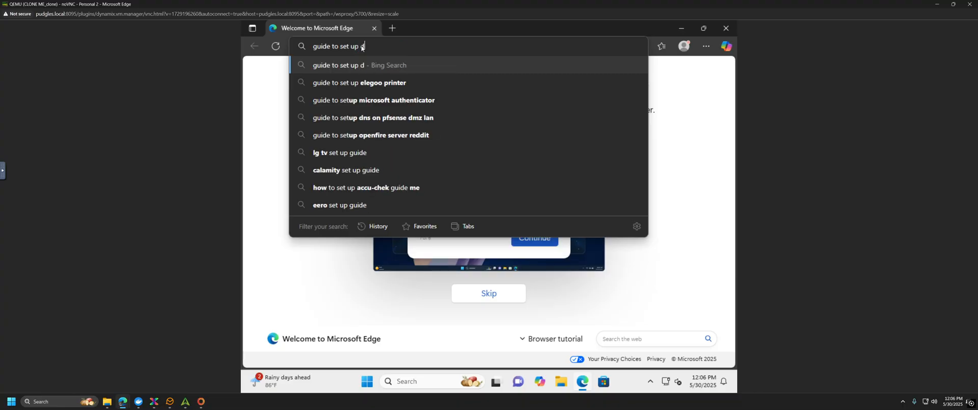
{"action": "type", "text": "aoc o"}
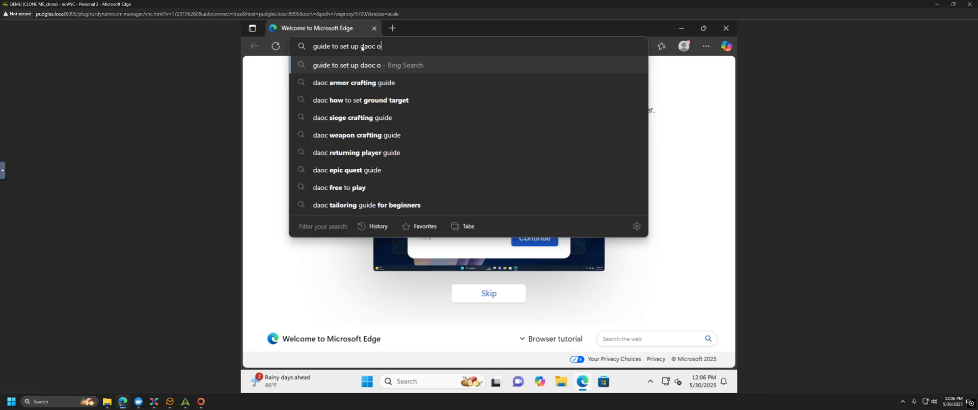
{"action": "type", "text": "n win10"}
{"action": "key", "text": "Return"}
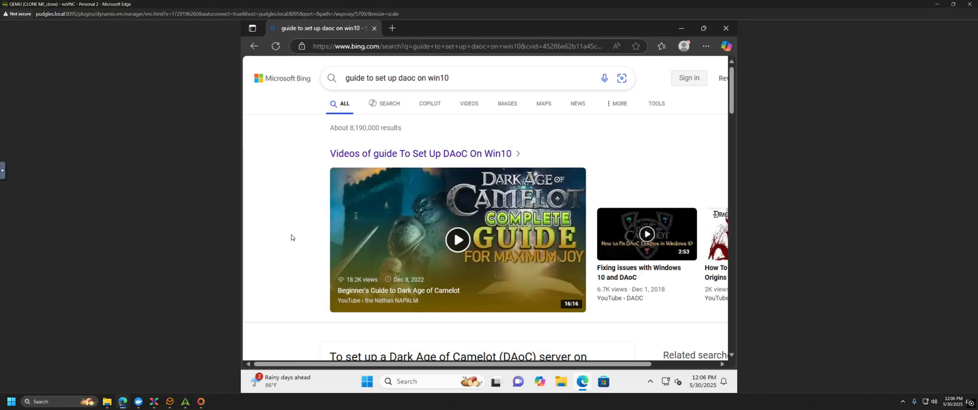
Step: Refine the Bing query to 'guide to set up daoc emu on win10'
{"action": "mouse_move", "coordinate": [532, 253]}
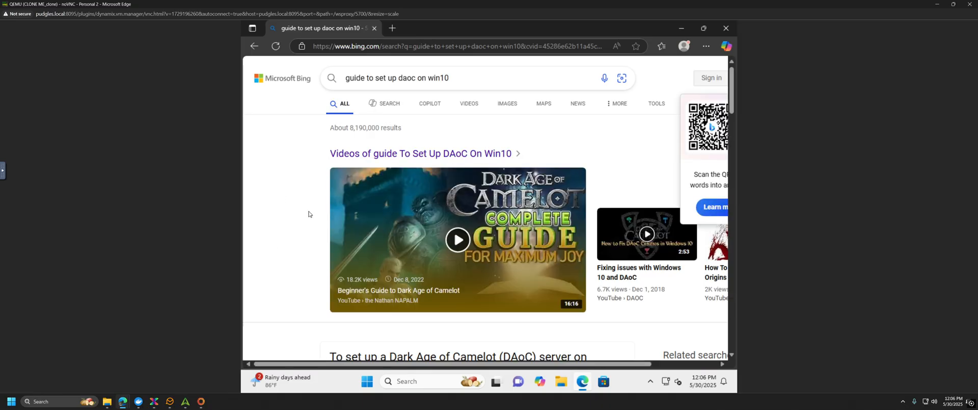
{"action": "scroll", "coordinate": [306, 213], "scroll_direction": "down", "scroll_amount": 2}
{"action": "scroll", "coordinate": [299, 215], "scroll_direction": "up", "scroll_amount": 2}
{"action": "left_click", "coordinate": [418, 78]}
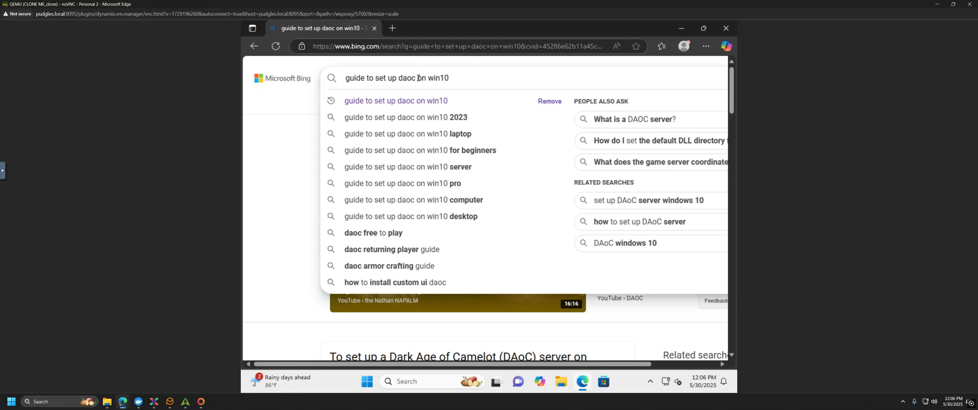
{"action": "type", "text": "emu"}
{"action": "key", "text": "Return"}
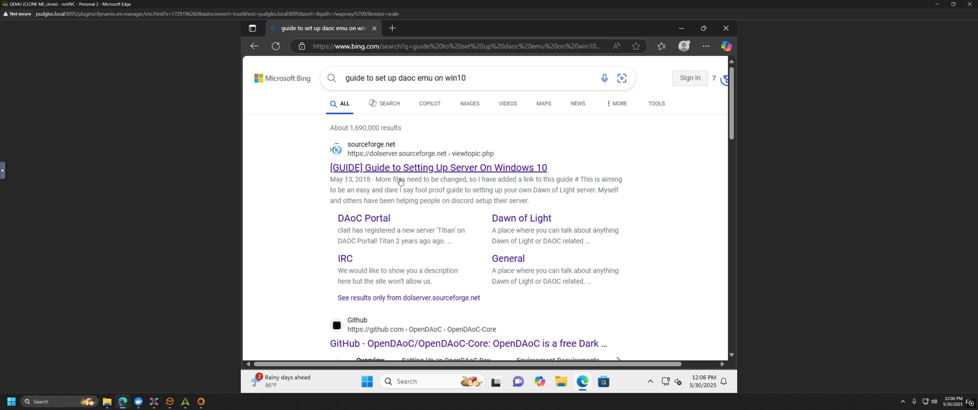
Step: Open the '[GUIDE] Guide to Setting Up Server On Windows 10' result and rearrange the second VM window
{"action": "left_click", "coordinate": [437, 167]}
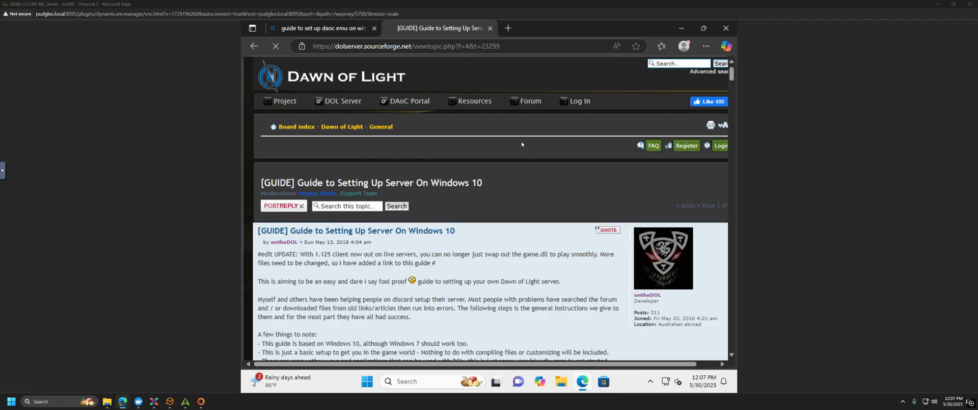
{"action": "left_click_drag", "start_coordinate": [522, 144], "coordinate": [943, 140]}
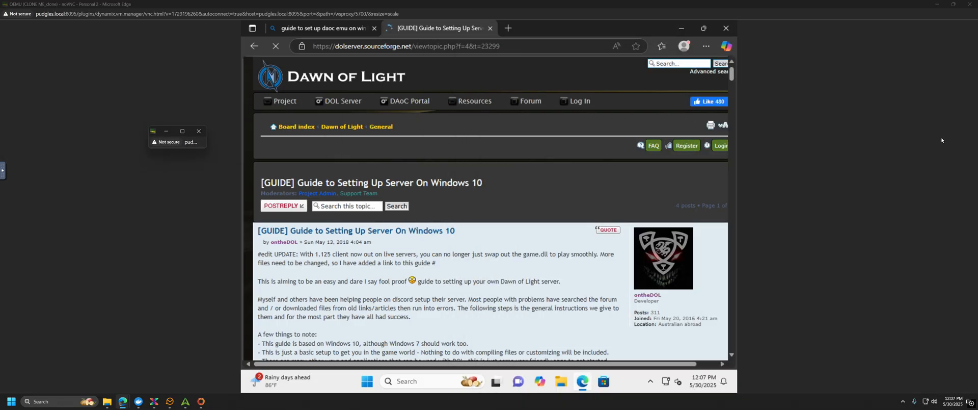
{"action": "left_click", "coordinate": [183, 131]}
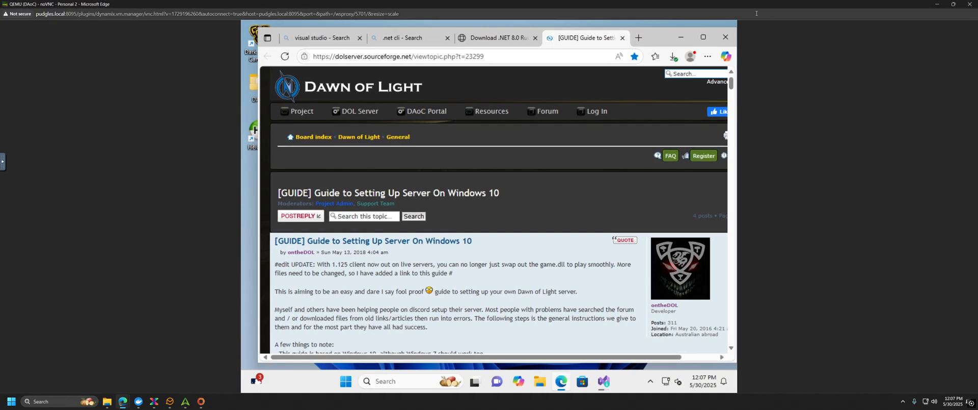
{"action": "left_click_drag", "start_coordinate": [797, 8], "coordinate": [438, 408]}
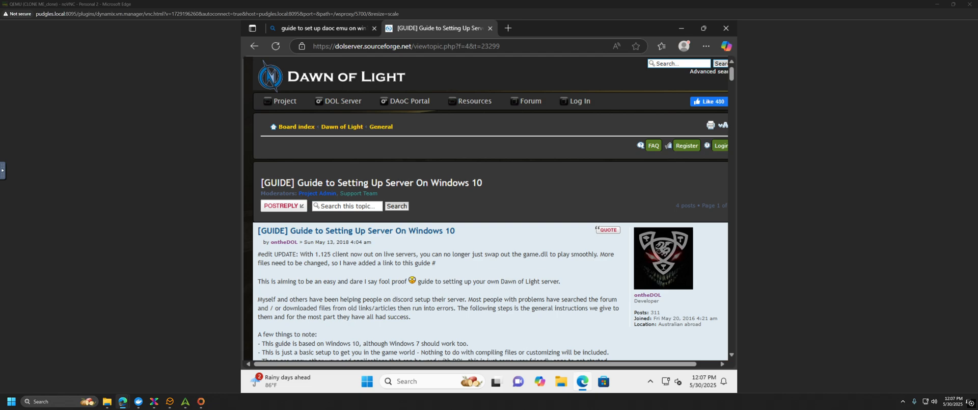
Step: Scroll through the guide's opening setup instructions
{"action": "scroll", "coordinate": [469, 235], "scroll_direction": "down", "scroll_amount": 1}
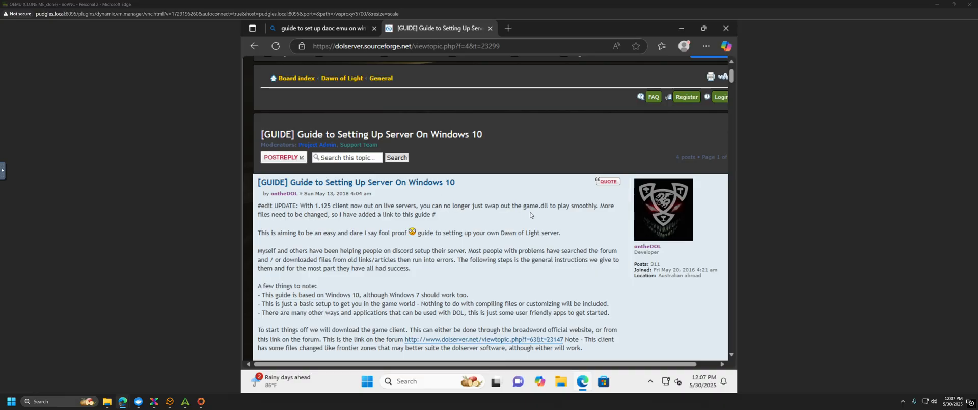
{"action": "scroll", "coordinate": [473, 227], "scroll_direction": "down", "scroll_amount": 1}
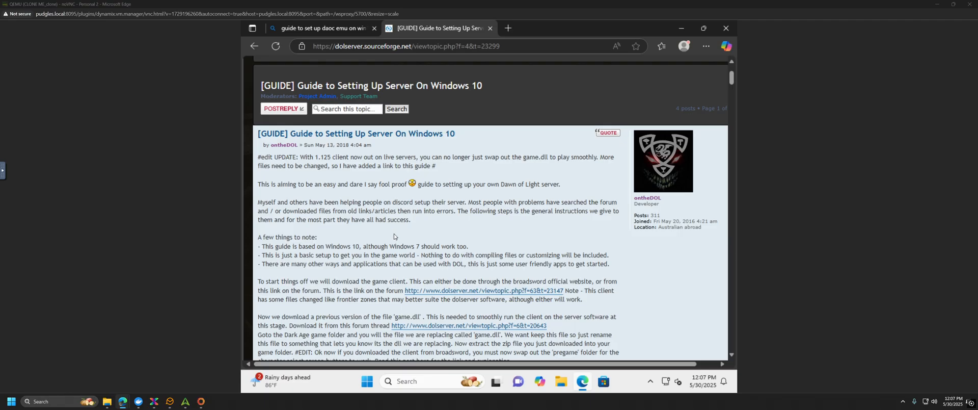
{"action": "scroll", "coordinate": [401, 206], "scroll_direction": "down", "scroll_amount": 1}
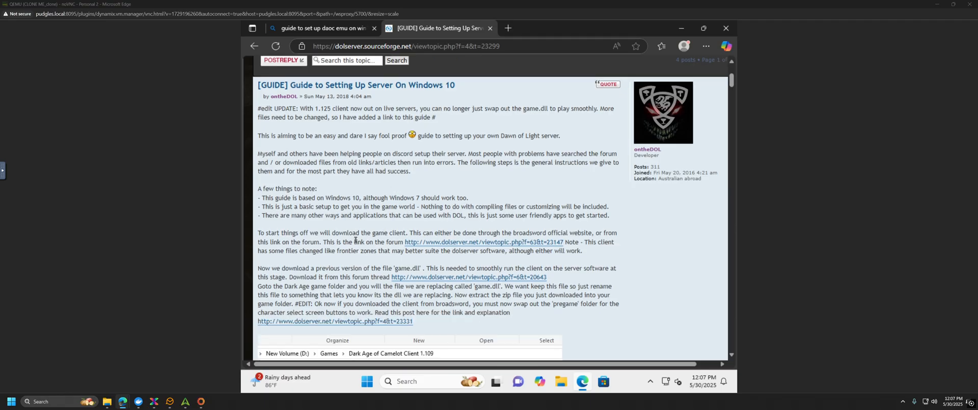
{"action": "scroll", "coordinate": [355, 240], "scroll_direction": "down", "scroll_amount": 1}
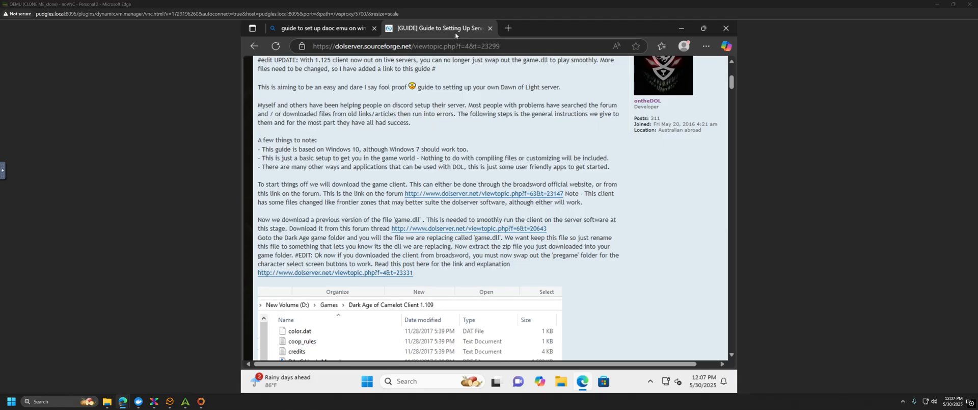
Step: Follow the guide's client link to the Yggdrasill post and open its MEGA 'part 1/1' download
{"action": "left_click", "coordinate": [469, 196]}
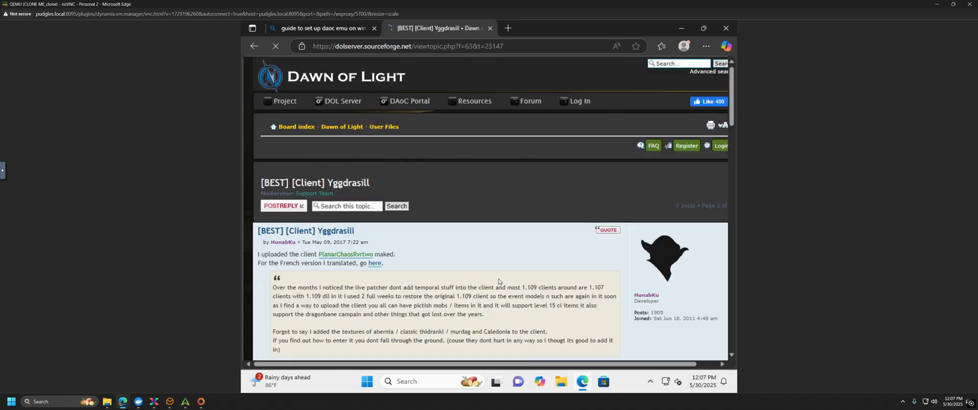
{"action": "scroll", "coordinate": [499, 281], "scroll_direction": "down", "scroll_amount": 2}
{"action": "scroll", "coordinate": [476, 277], "scroll_direction": "down", "scroll_amount": 3}
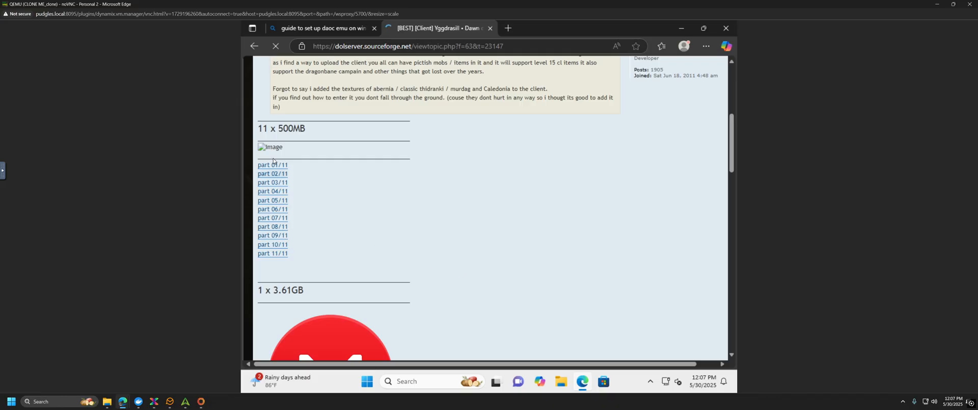
{"action": "scroll", "coordinate": [402, 252], "scroll_direction": "down", "scroll_amount": 3}
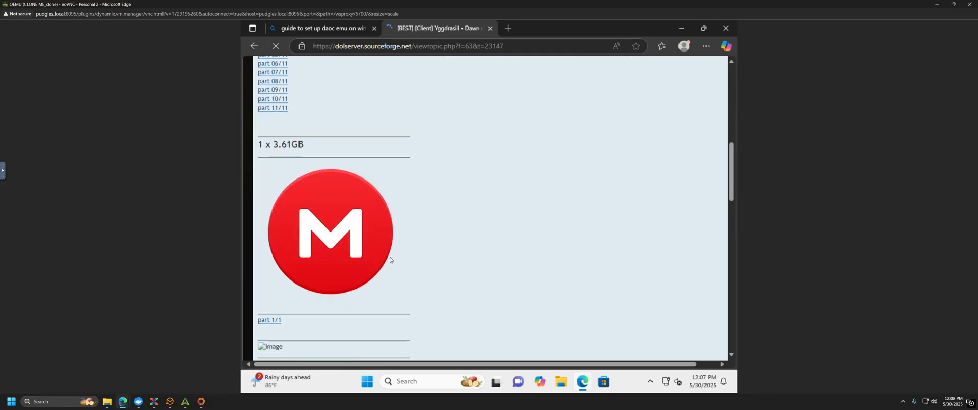
{"action": "scroll", "coordinate": [334, 283], "scroll_direction": "down", "scroll_amount": 3}
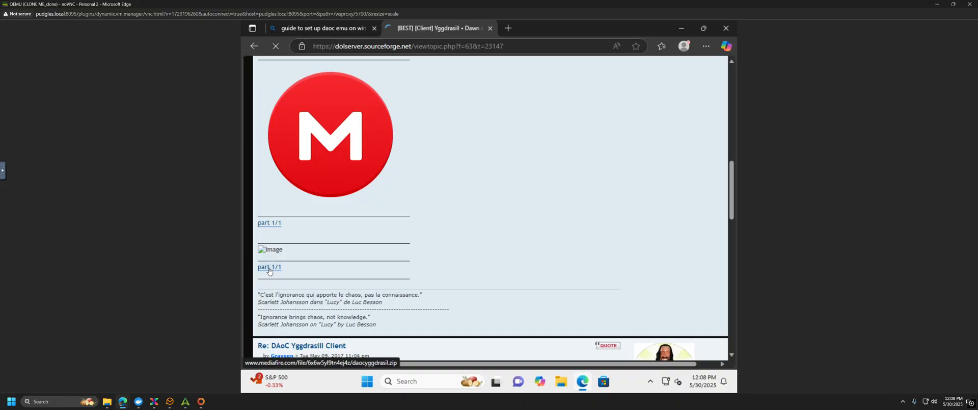
{"action": "left_click", "coordinate": [269, 223]}
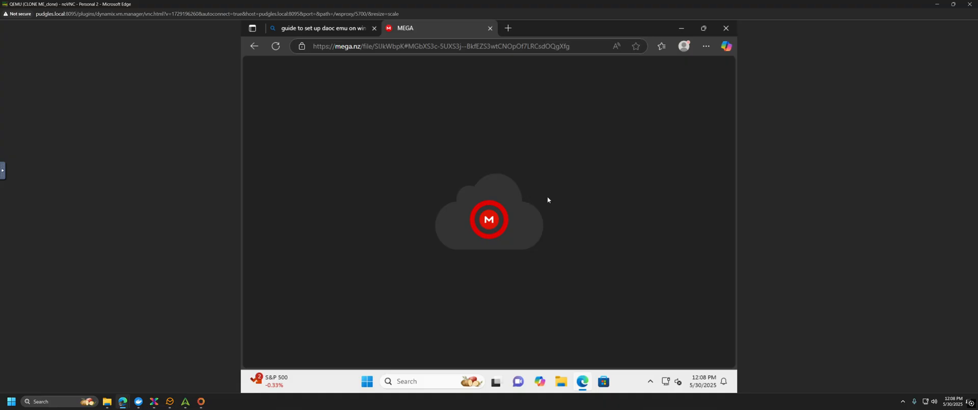
Step: Go back to the Bing results and reopen the Windows 10 server setup guide
{"action": "left_click", "coordinate": [326, 31]}
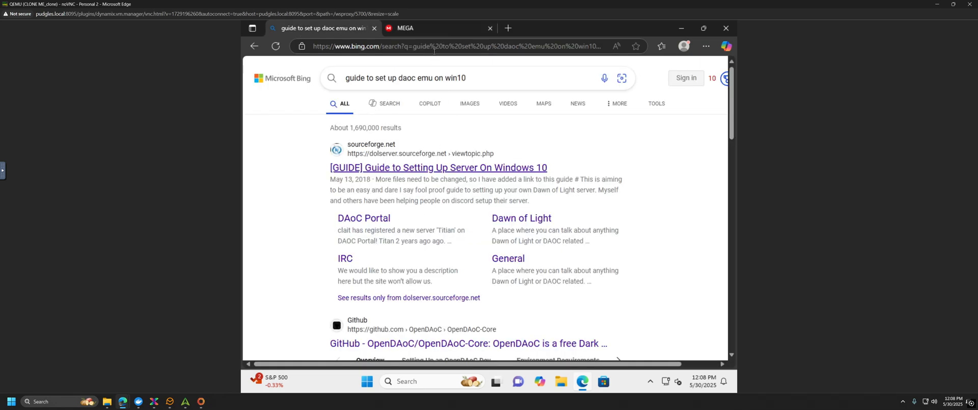
{"action": "left_click", "coordinate": [400, 30]}
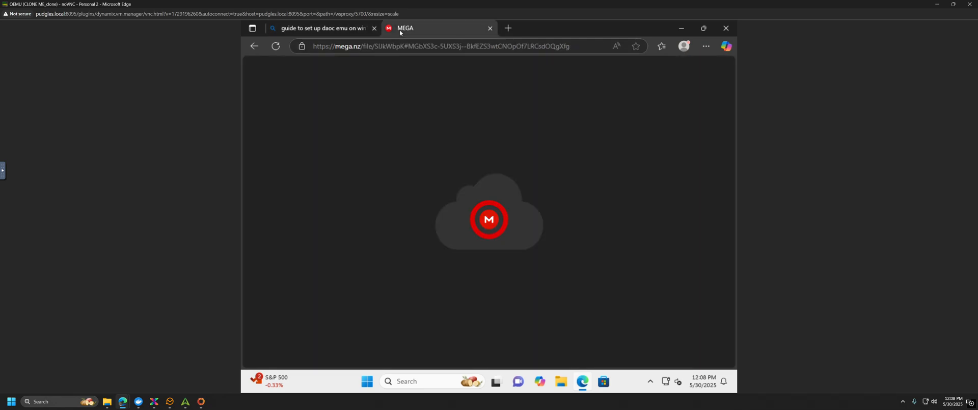
{"action": "left_click", "coordinate": [312, 33]}
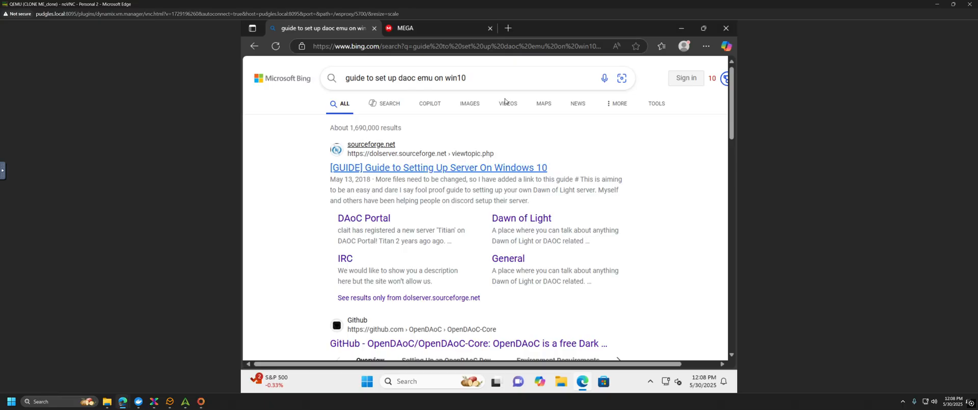
{"action": "left_click", "coordinate": [438, 167]}
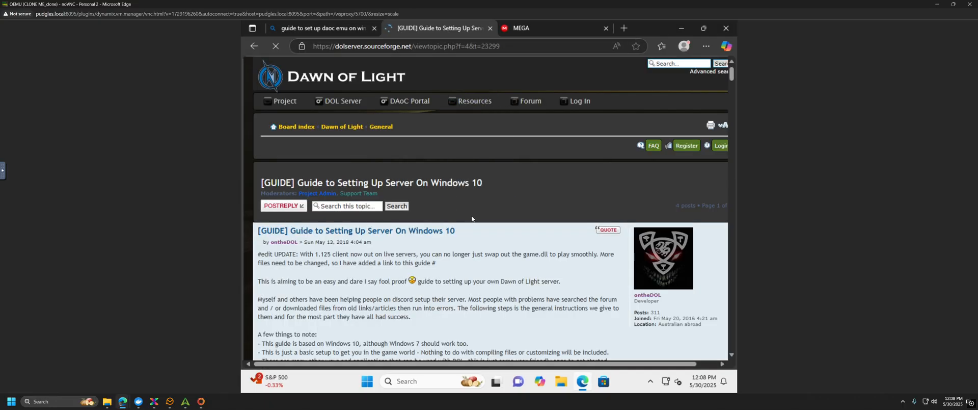
{"action": "scroll", "coordinate": [472, 219], "scroll_direction": "down", "scroll_amount": 5}
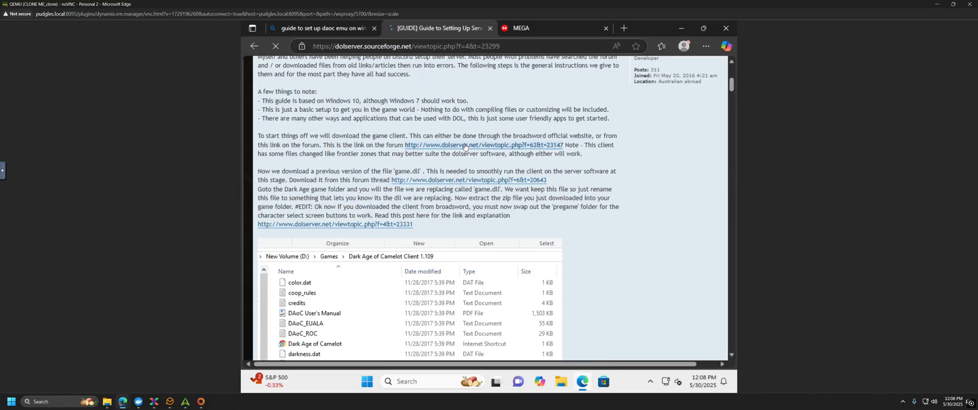
Step: Open the Yggdrasill client thread in a new tab and scroll to its download links
{"action": "right_click", "coordinate": [464, 146]}
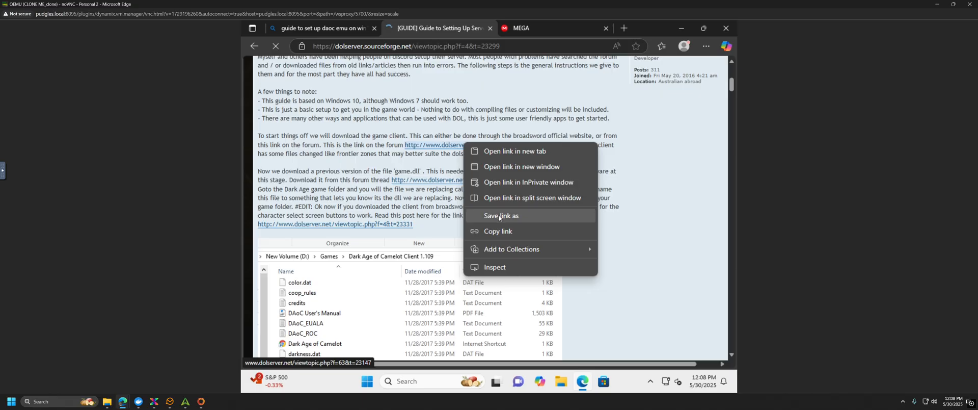
{"action": "left_click", "coordinate": [515, 151]}
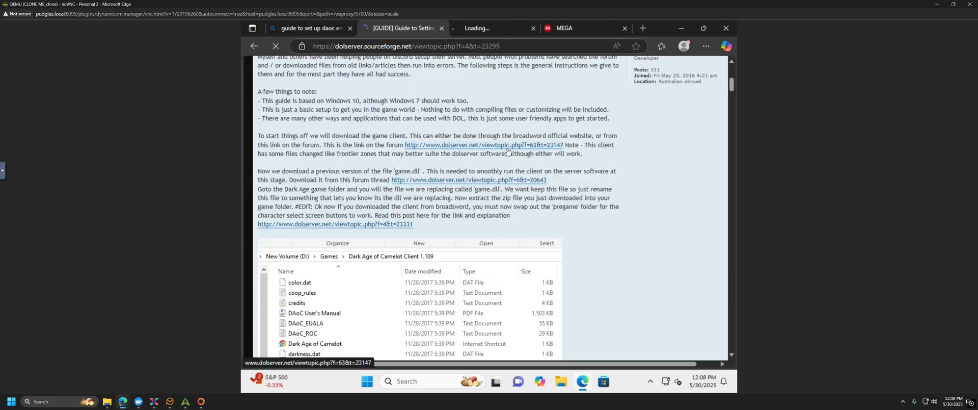
{"action": "left_click", "coordinate": [560, 30]}
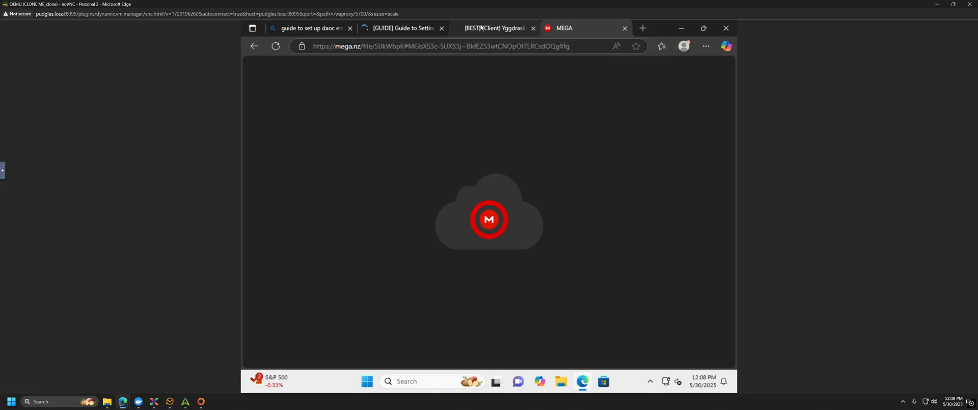
{"action": "left_click", "coordinate": [497, 30]}
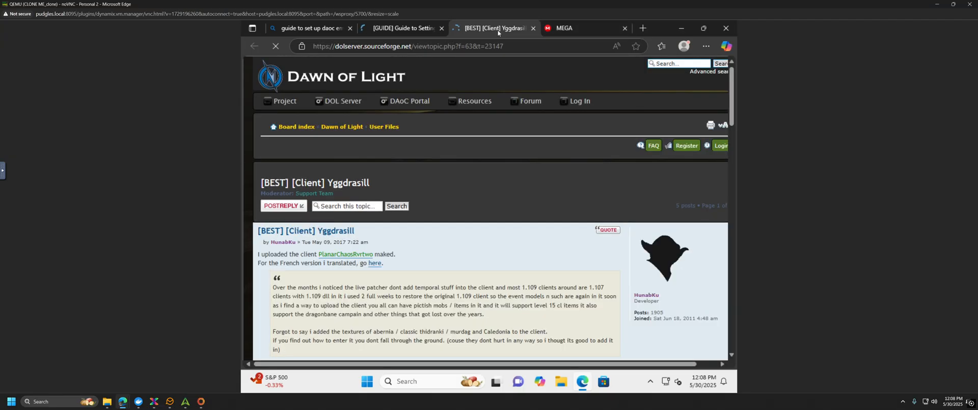
{"action": "left_click", "coordinate": [396, 31]}
{"action": "left_click", "coordinate": [496, 31]}
{"action": "scroll", "coordinate": [515, 239], "scroll_direction": "down", "scroll_amount": 8}
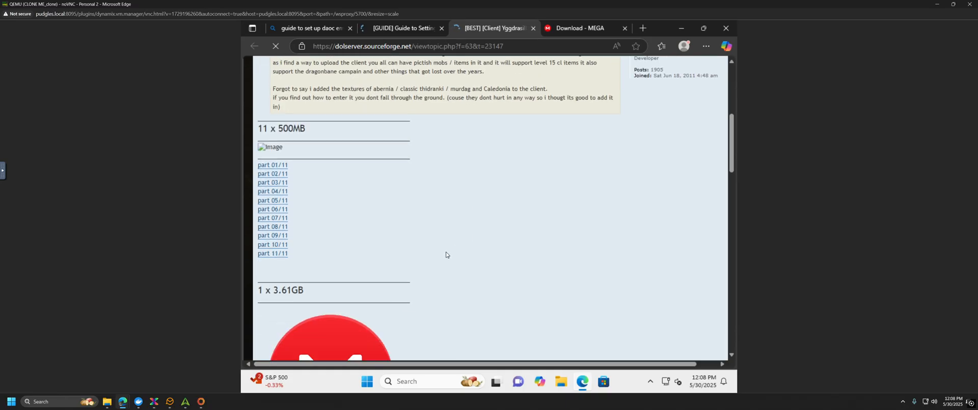
{"action": "scroll", "coordinate": [432, 255], "scroll_direction": "down", "scroll_amount": 3}
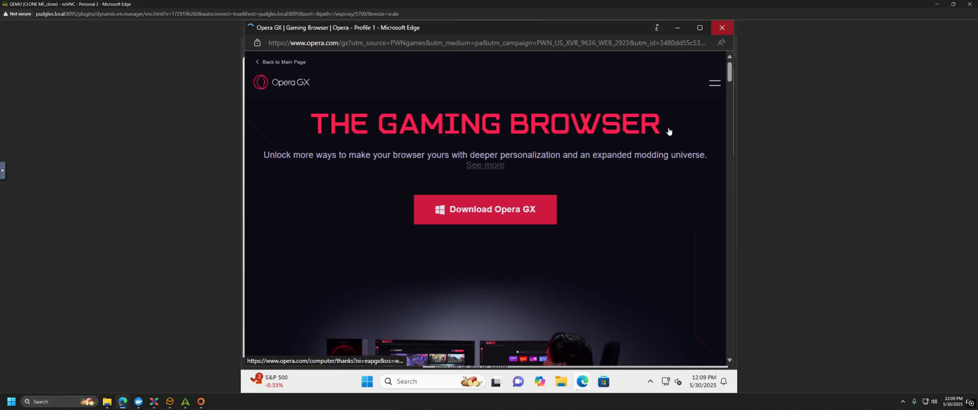
Step: Dismiss the Opera GX advert, check the daocyggdrasil.zip download, and close the MediaFire tab
{"action": "left_click", "coordinate": [722, 32]}
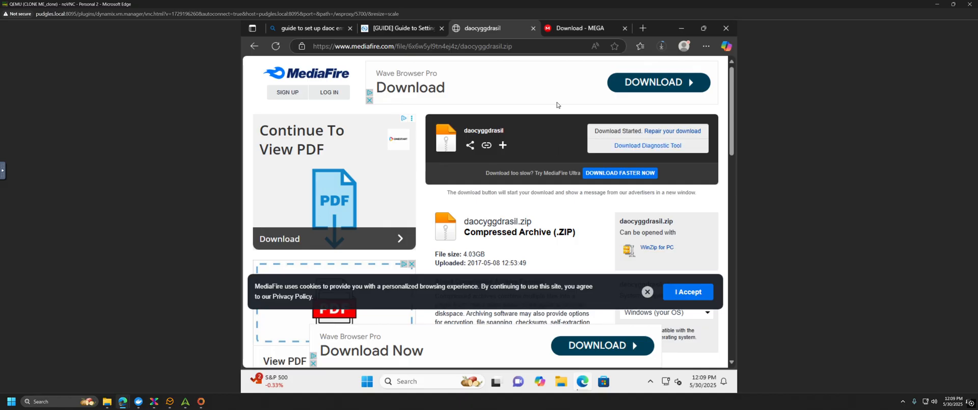
{"action": "left_click", "coordinate": [662, 47]}
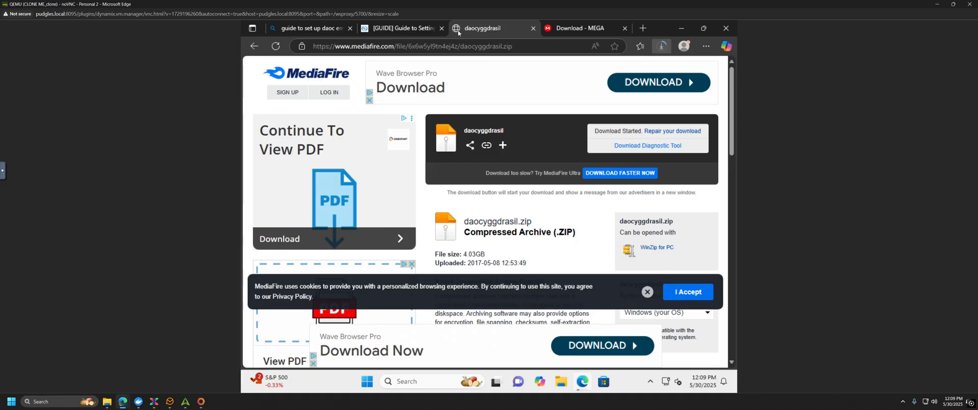
{"action": "middle_click", "coordinate": [514, 26]}
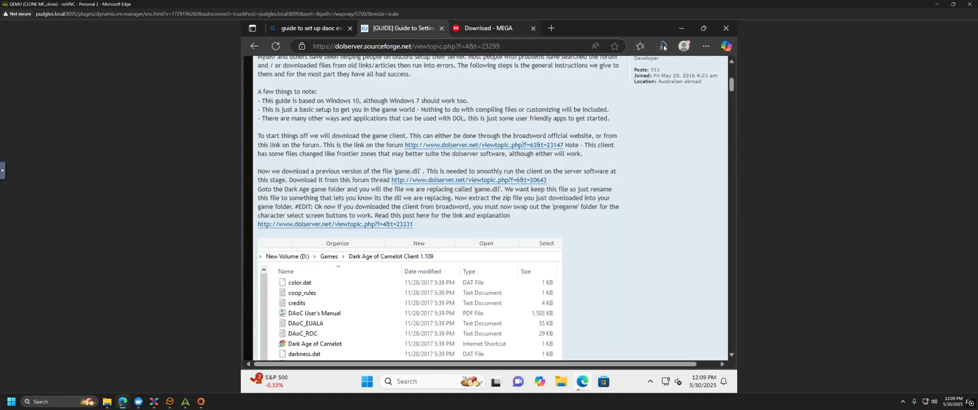
Step: Close the dead MEGA tab, search Bing for 'broadsword games', and open its Dark Age of Camelot result
{"action": "left_click", "coordinate": [534, 31]}
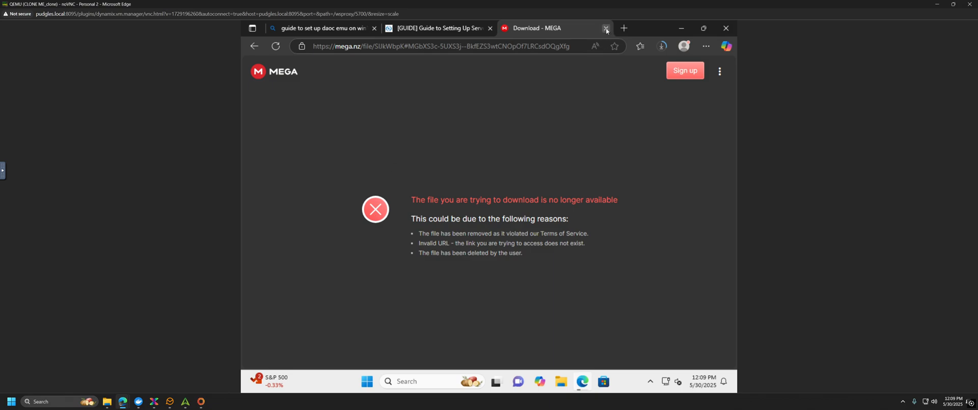
{"action": "left_click", "coordinate": [605, 28]}
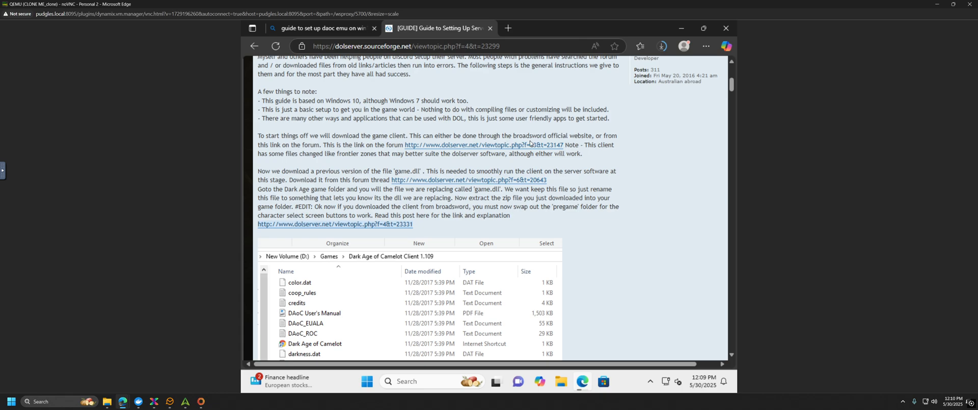
{"action": "left_click", "coordinate": [508, 29]}
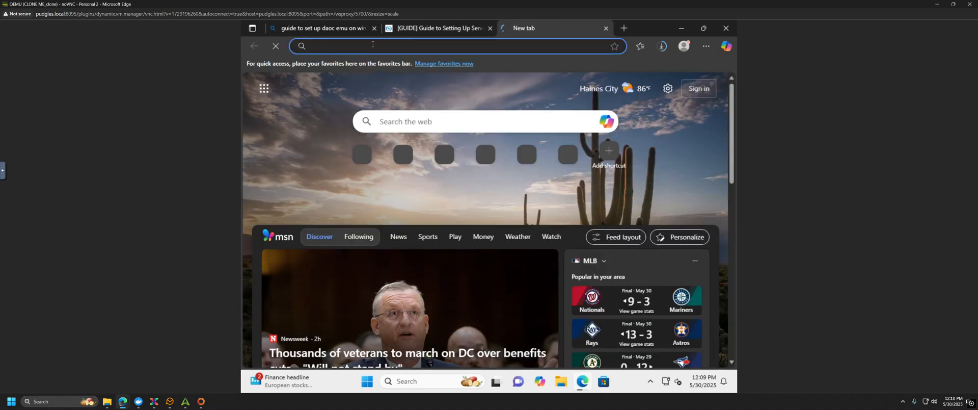
{"action": "left_click", "coordinate": [362, 42]}
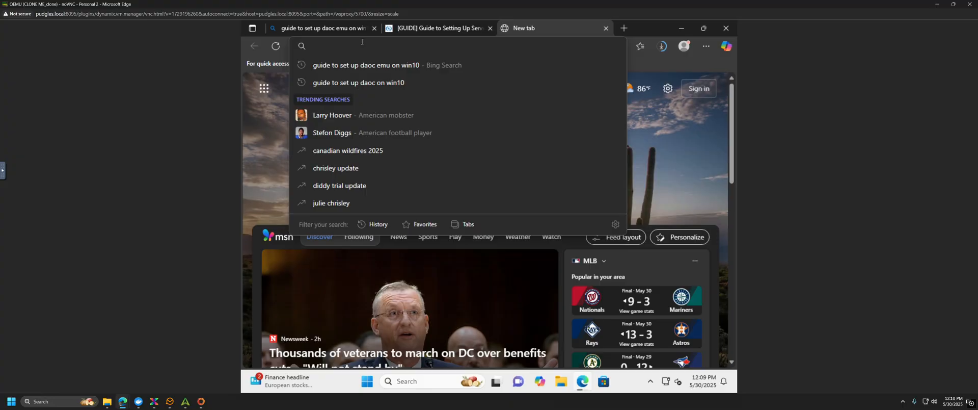
{"action": "type", "text": "broadsword"}
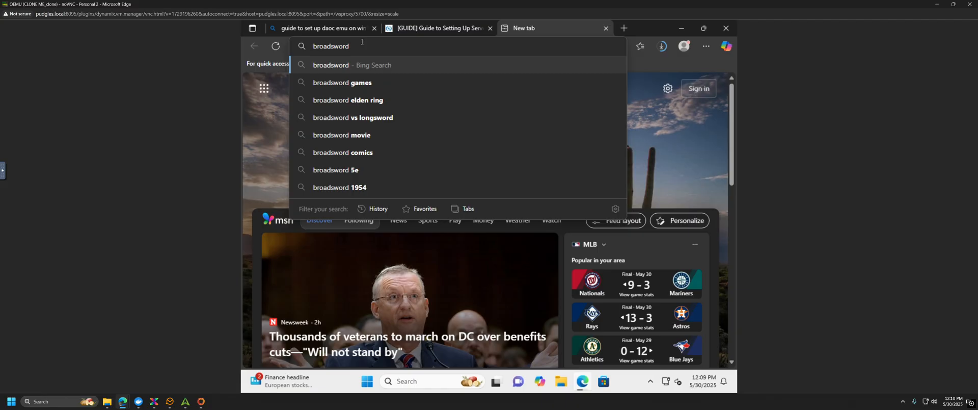
{"action": "left_click", "coordinate": [361, 83]}
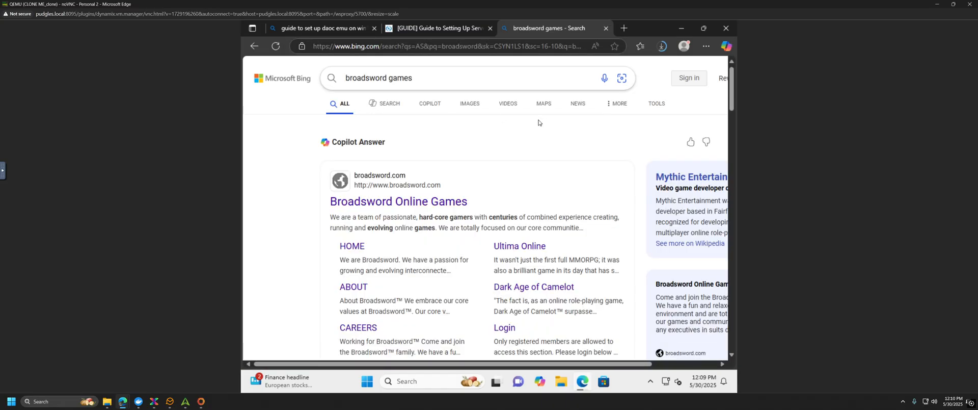
{"action": "left_click", "coordinate": [527, 288]}
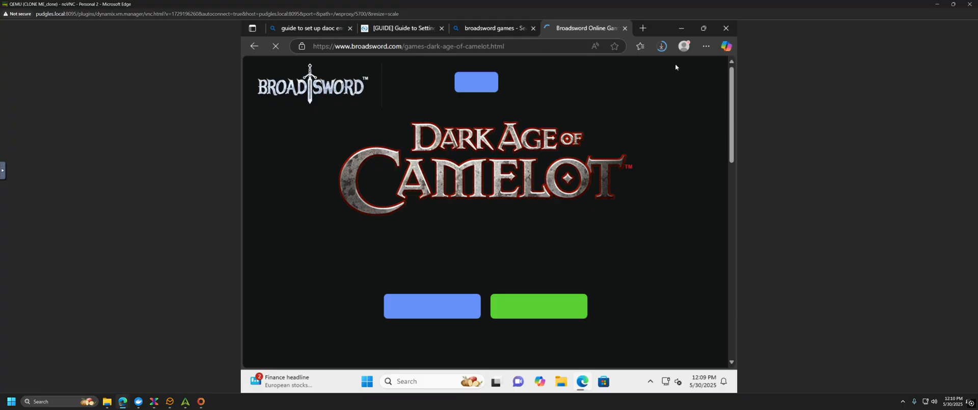
{"action": "key", "text": "ctrl+shift+Tab"}
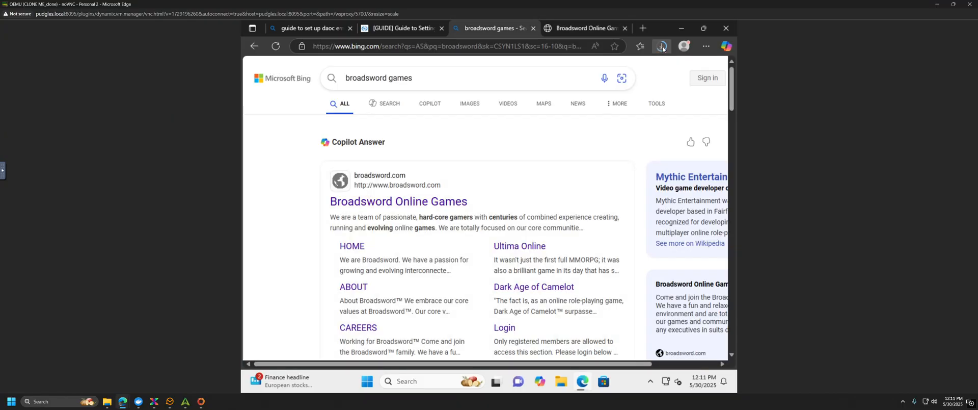
Step: Check the zip's download progress, then decline cookies on the Dark Age of Camelot trial site
{"action": "left_click", "coordinate": [662, 47]}
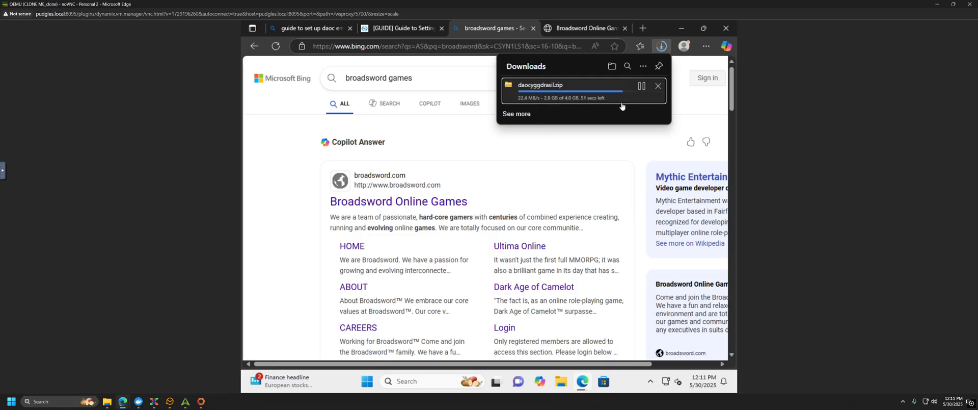
{"action": "left_click", "coordinate": [594, 30]}
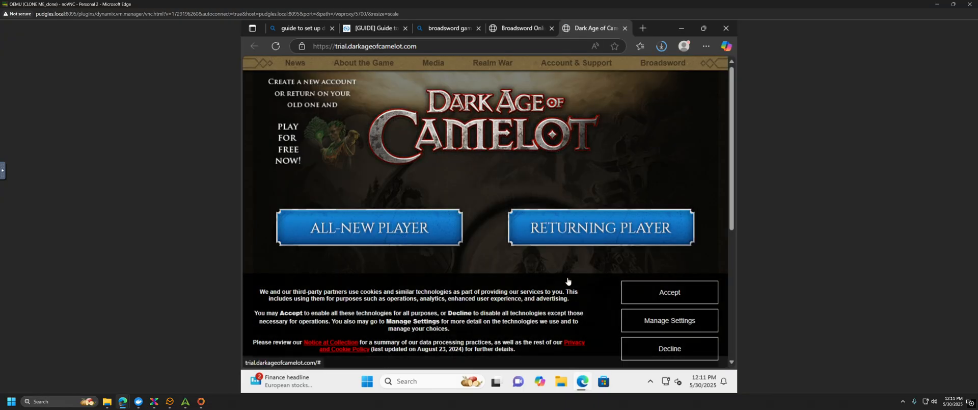
{"action": "left_click", "coordinate": [677, 350]}
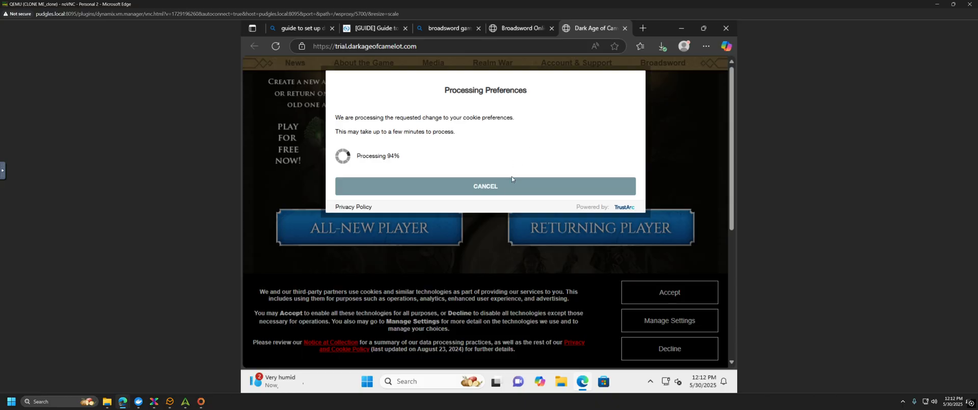
{"action": "left_click", "coordinate": [509, 189]}
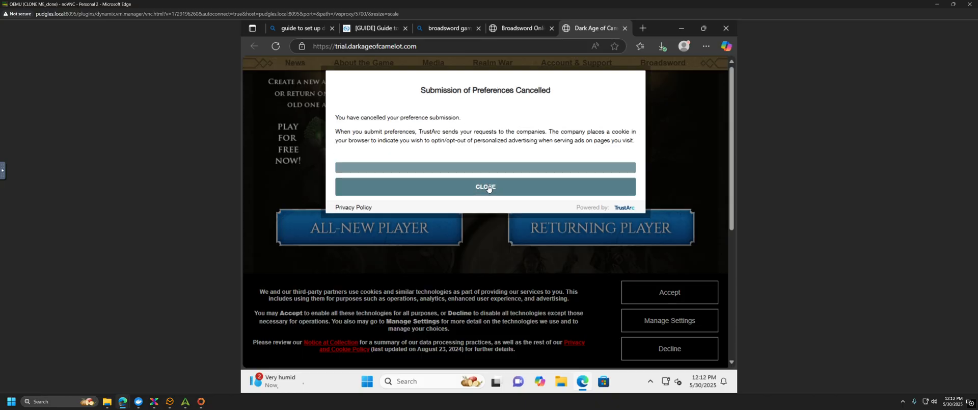
{"action": "left_click", "coordinate": [488, 187]}
Step: Download the Dark Age of Camelot client and close the trial and Broadsword tabs
{"action": "scroll", "coordinate": [482, 224], "scroll_direction": "down", "scroll_amount": 5}
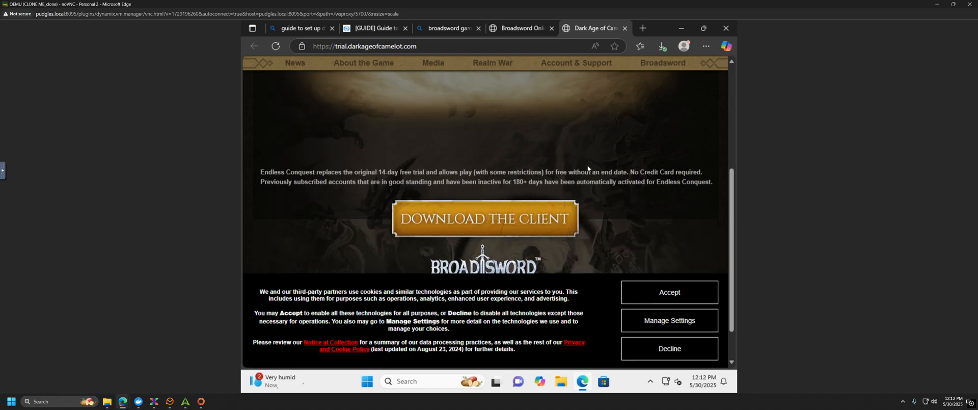
{"action": "left_click", "coordinate": [491, 219]}
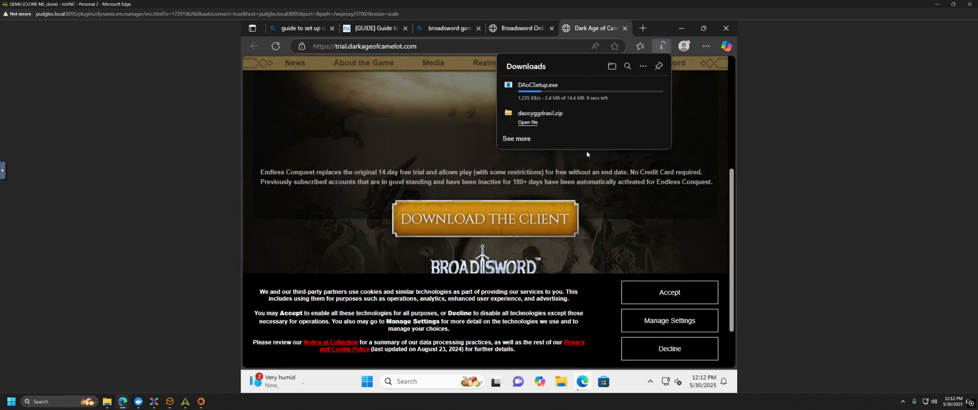
{"action": "left_click", "coordinate": [626, 28]}
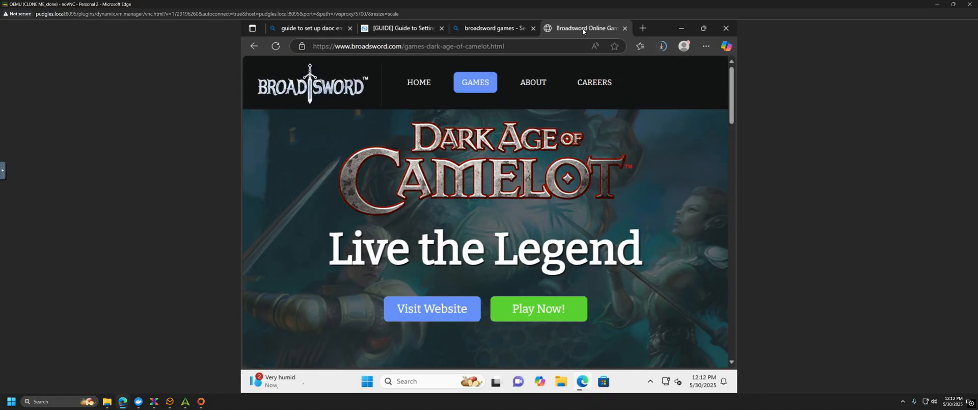
{"action": "left_click", "coordinate": [625, 28]}
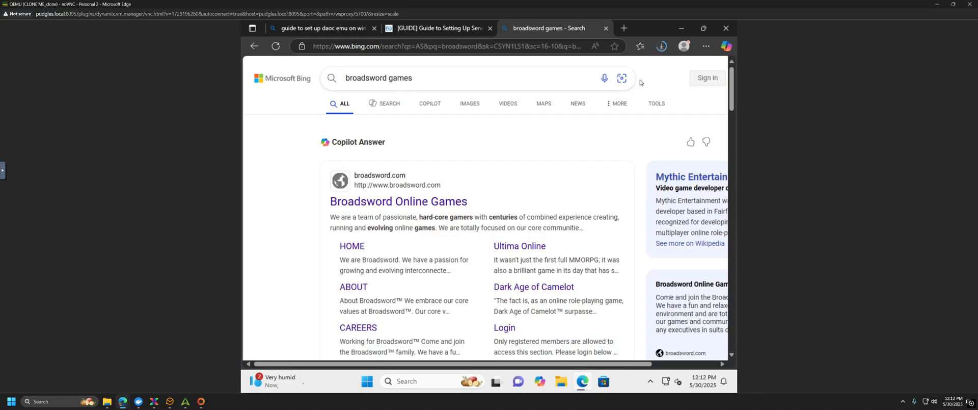
Step: Retry the failed DAoCSetup.exe download and launch the installer
{"action": "left_click", "coordinate": [662, 47]}
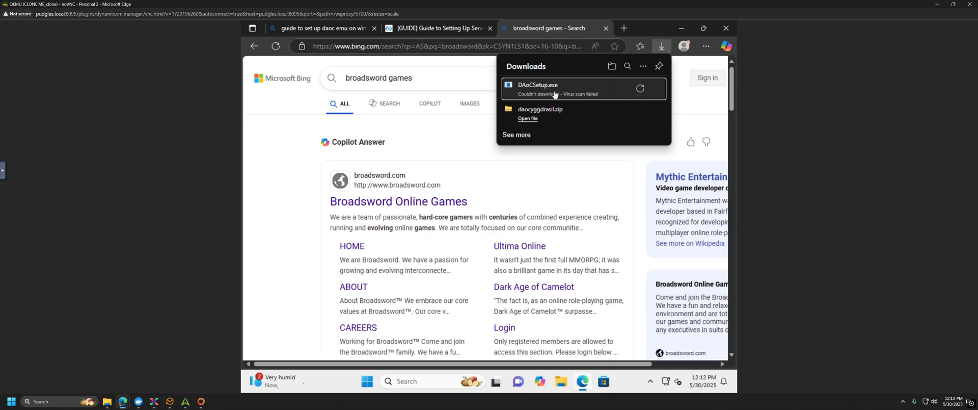
{"action": "left_click", "coordinate": [644, 92]}
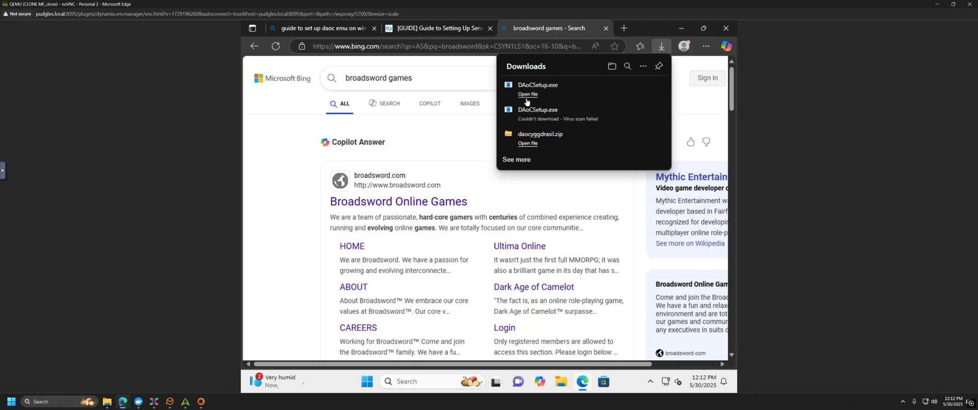
{"action": "left_click", "coordinate": [578, 95]}
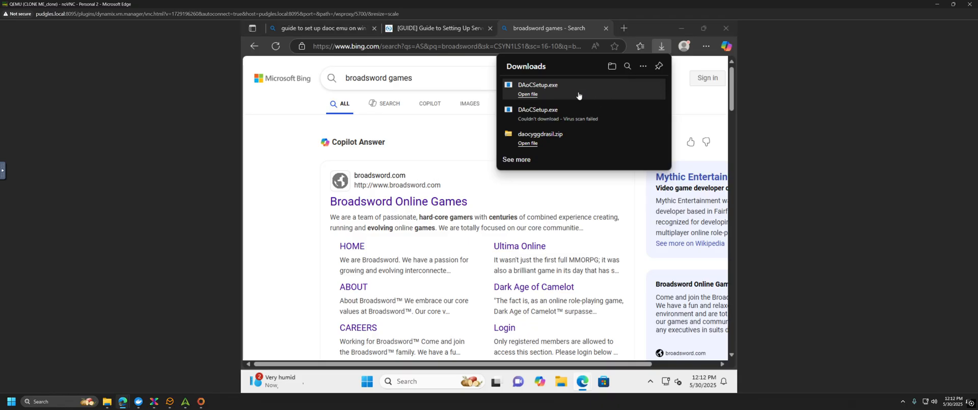
{"action": "left_click", "coordinate": [530, 97]}
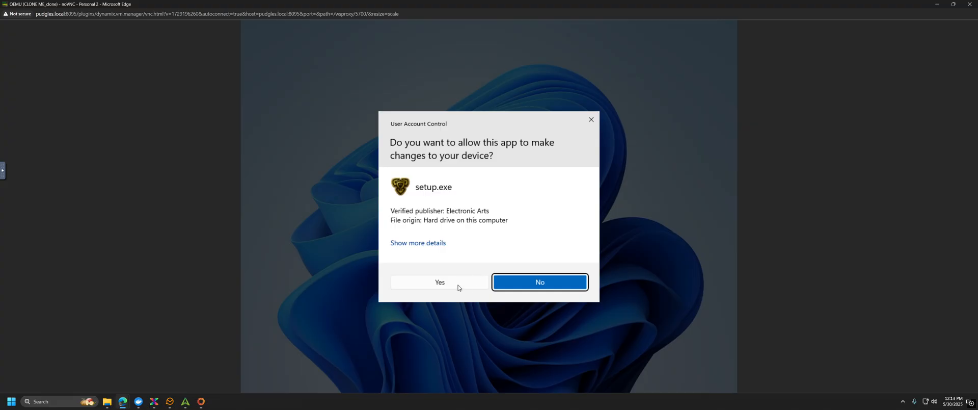
Step: Approve setup.exe, accept the DirectX licence, install its runtime components, then continue past the welcome page
{"action": "left_click", "coordinate": [458, 287]}
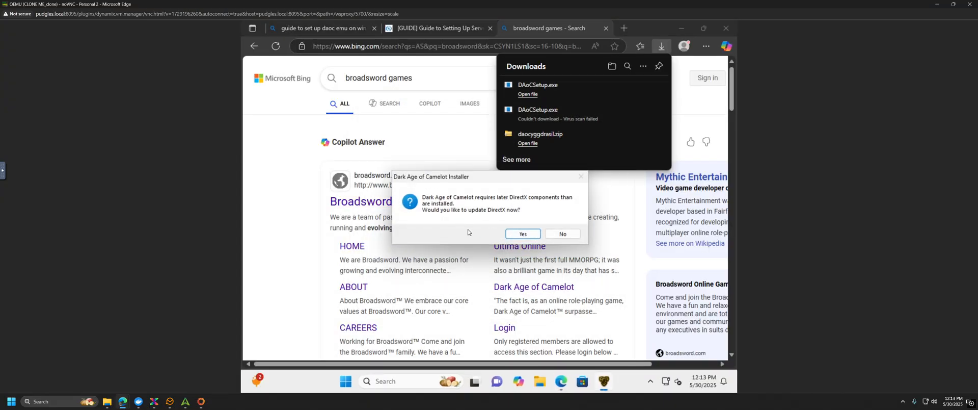
{"action": "left_click", "coordinate": [524, 235]}
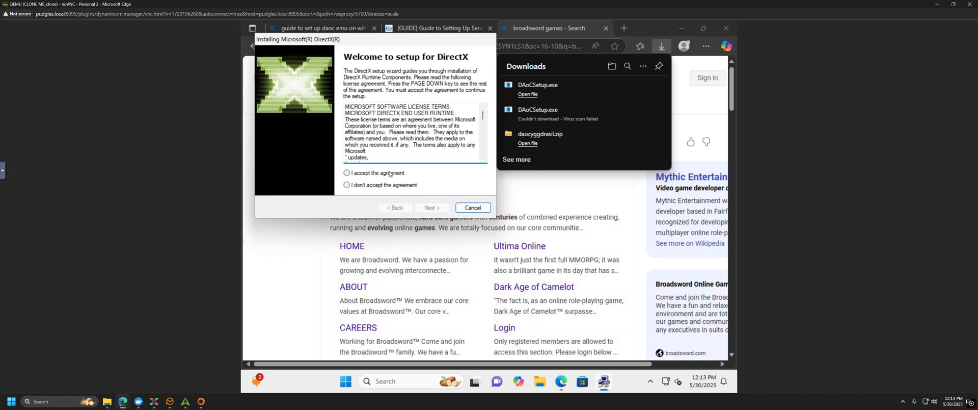
{"action": "left_click", "coordinate": [391, 173]}
{"action": "left_click", "coordinate": [433, 208]}
{"action": "left_click", "coordinate": [431, 210]}
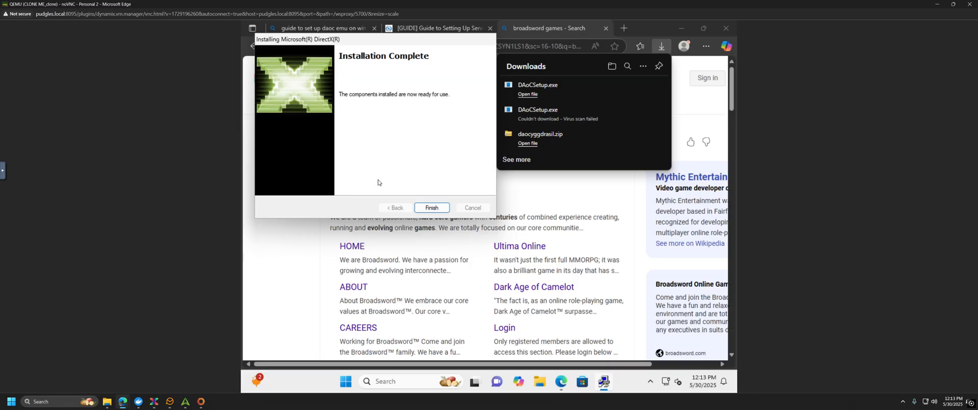
{"action": "left_click", "coordinate": [432, 208]}
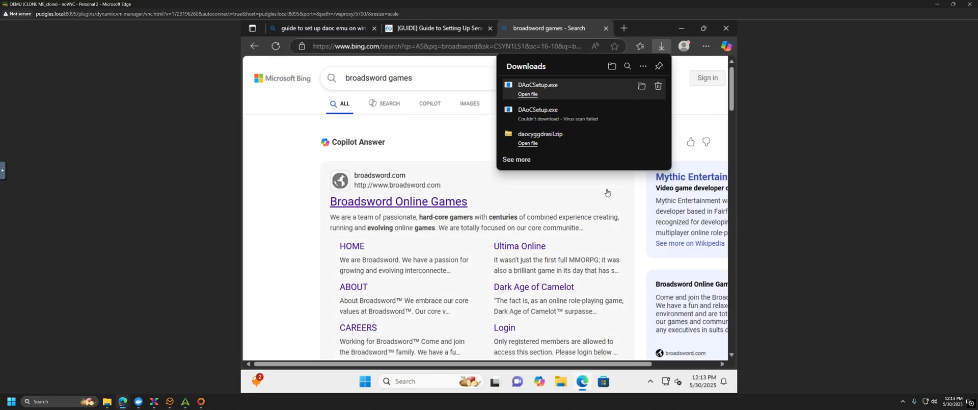
{"action": "left_click", "coordinate": [544, 278]}
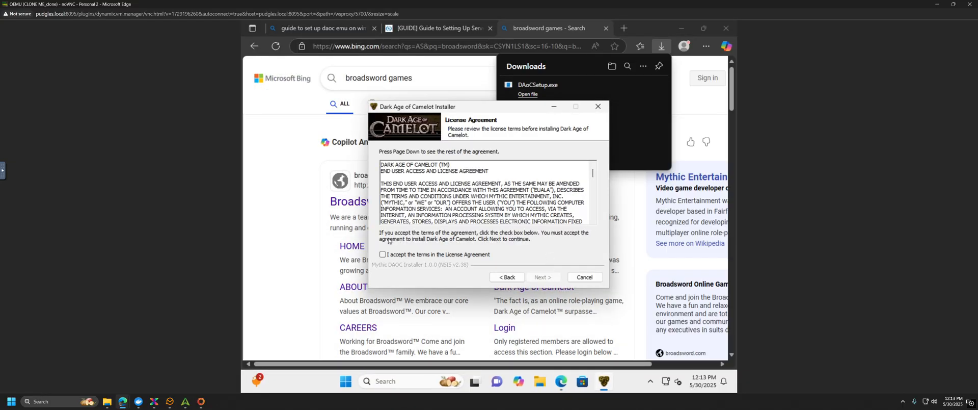
Step: Accept the Dark Age of Camelot licence, then delete the Activation, TEAM OS and Edge desktop icons
{"action": "left_click", "coordinate": [384, 255]}
{"action": "left_click", "coordinate": [543, 277]}
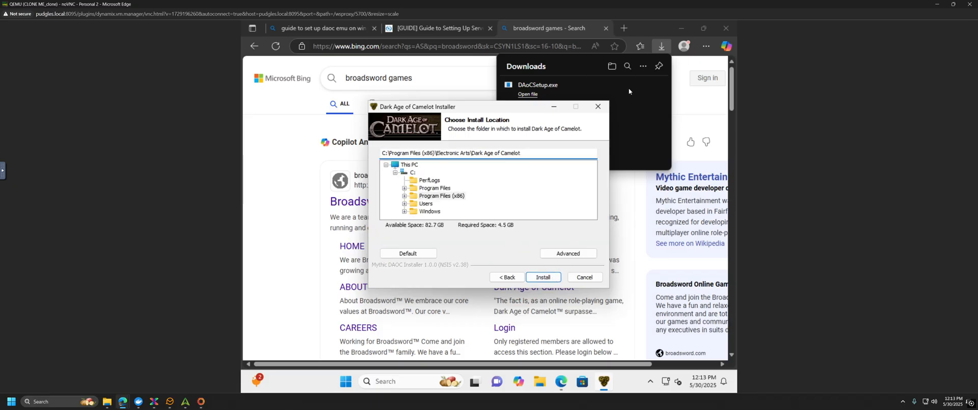
{"action": "left_click", "coordinate": [689, 28]}
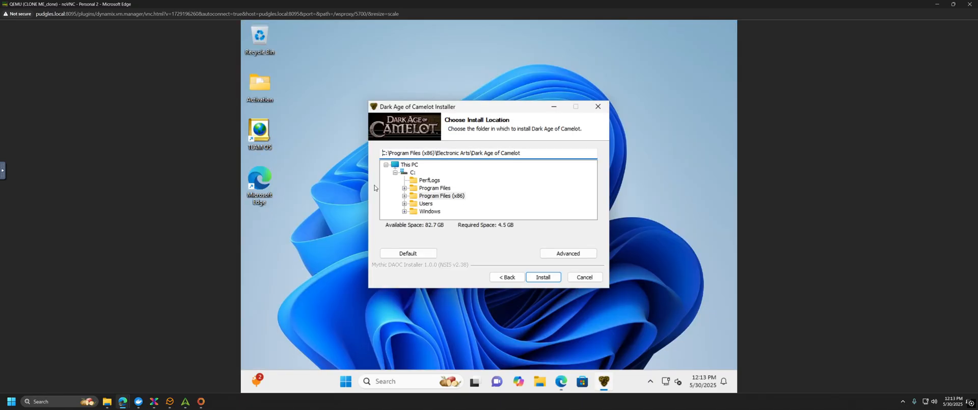
{"action": "left_click_drag", "start_coordinate": [300, 219], "coordinate": [243, 74]}
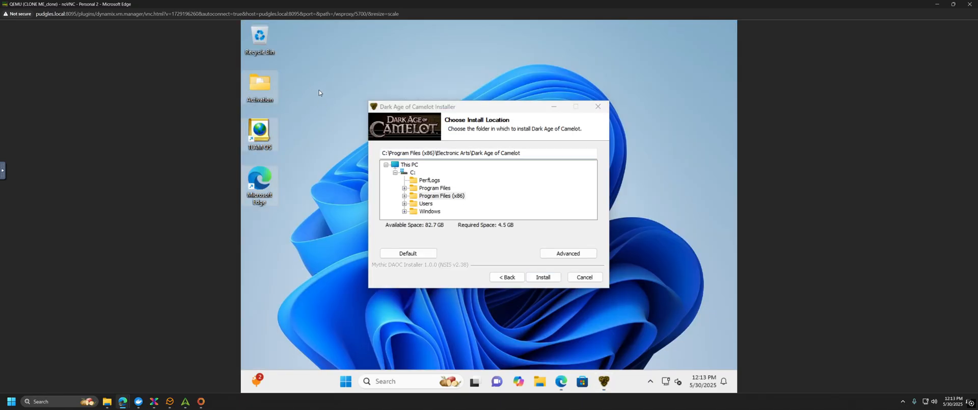
{"action": "key", "text": "Delete"}
{"action": "left_click", "coordinate": [399, 152]}
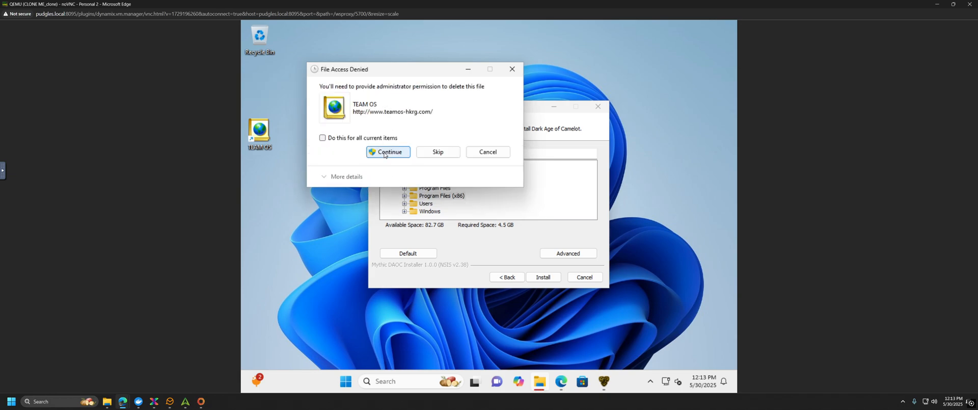
{"action": "left_click", "coordinate": [385, 152]}
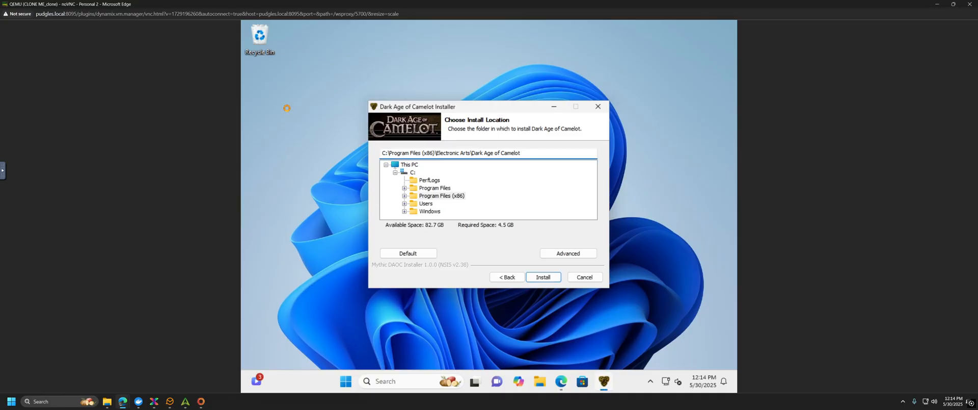
Step: Create a new folder named DAoC on the desktop and open it
{"action": "right_click", "coordinate": [287, 108]}
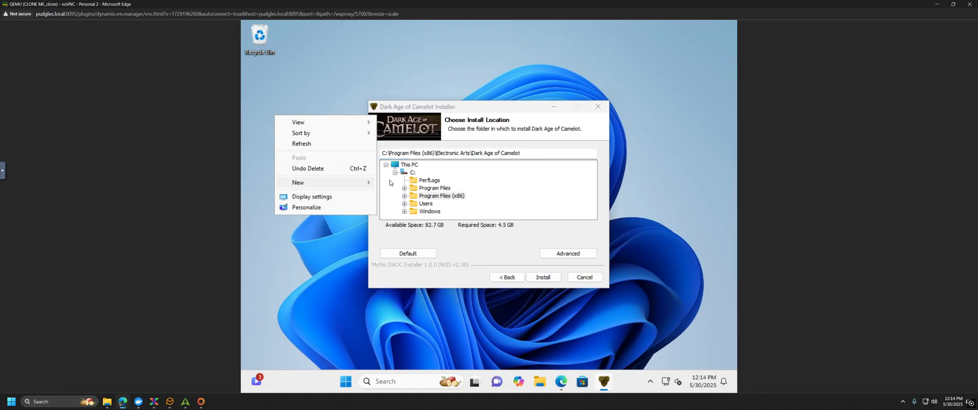
{"action": "mouse_move", "coordinate": [369, 183]}
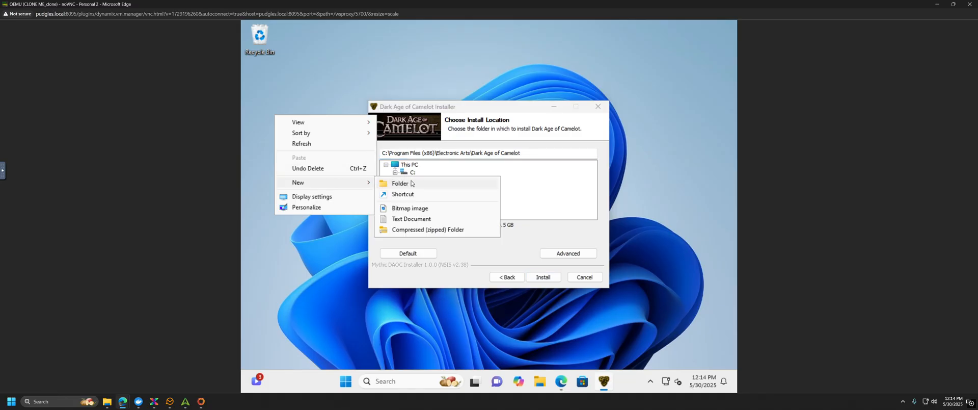
{"action": "left_click", "coordinate": [412, 184]}
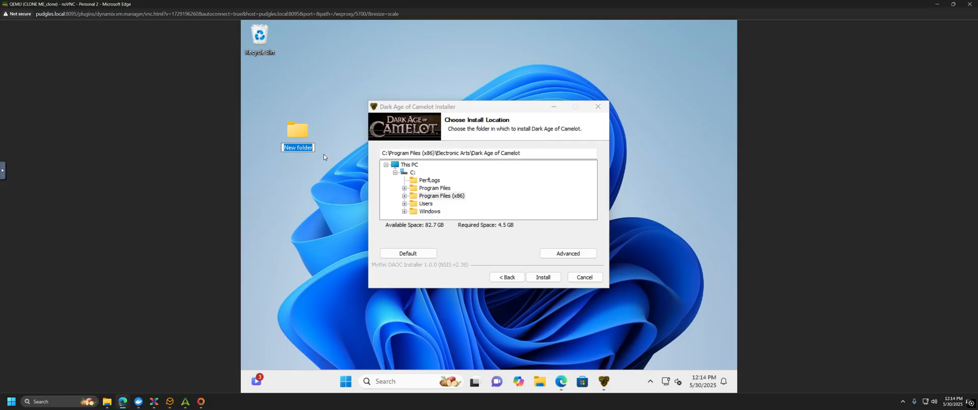
{"action": "type", "text": "DAoC"}
{"action": "double_click", "coordinate": [295, 140]}
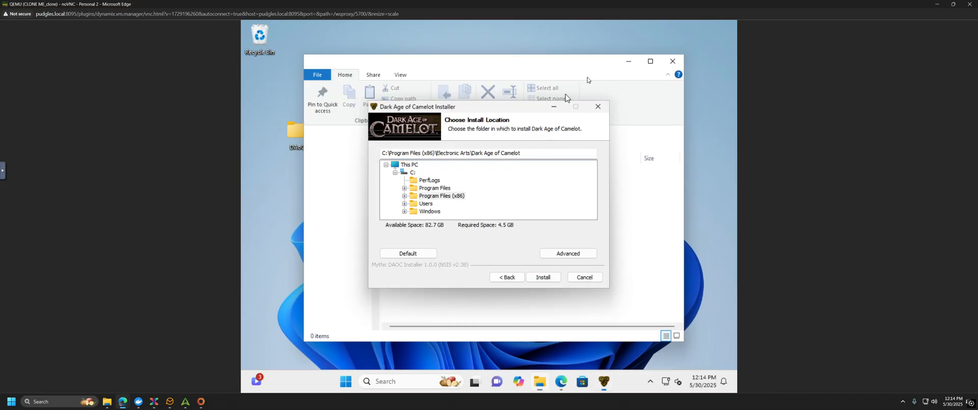
Step: Create a subfolder named Client inside the DAoC folder
{"action": "left_click_drag", "start_coordinate": [525, 107], "coordinate": [618, 56]}
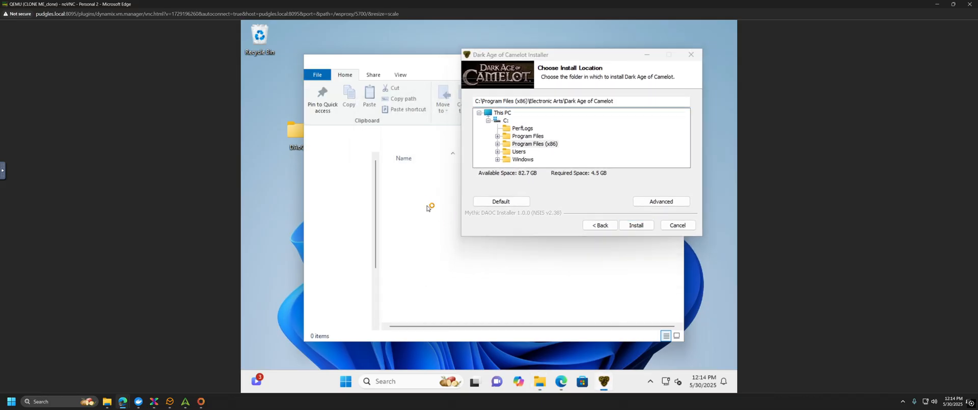
{"action": "left_click", "coordinate": [427, 208]}
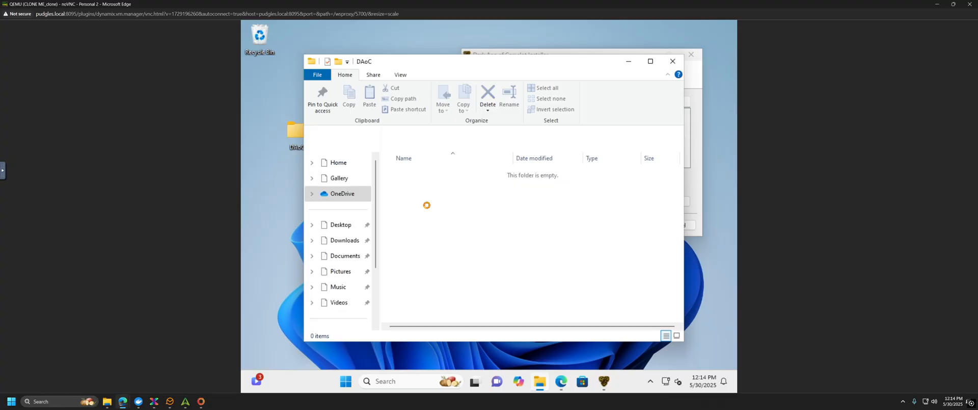
{"action": "right_click", "coordinate": [427, 206]}
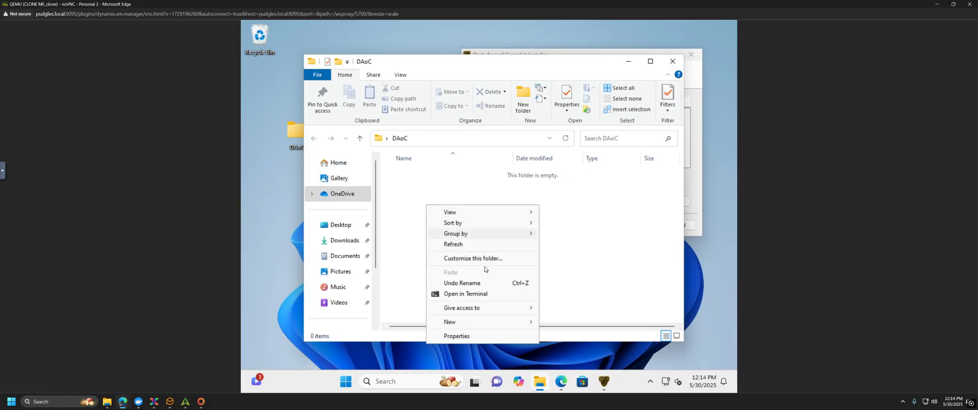
{"action": "mouse_move", "coordinate": [498, 322]}
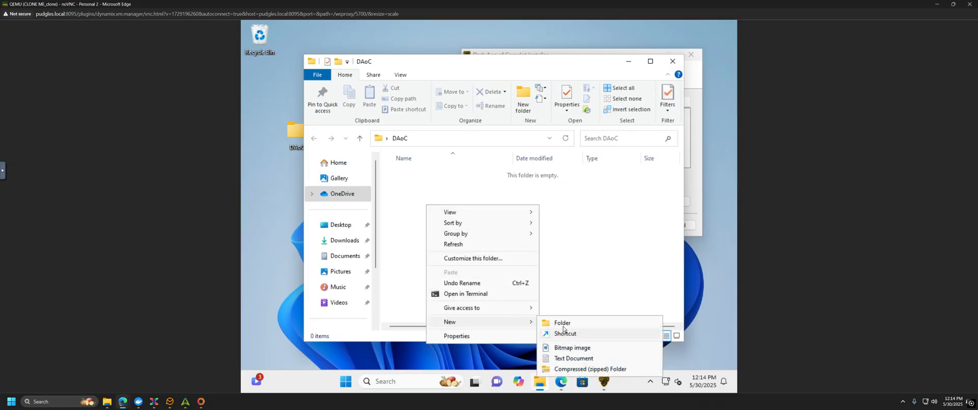
{"action": "left_click", "coordinate": [560, 323]}
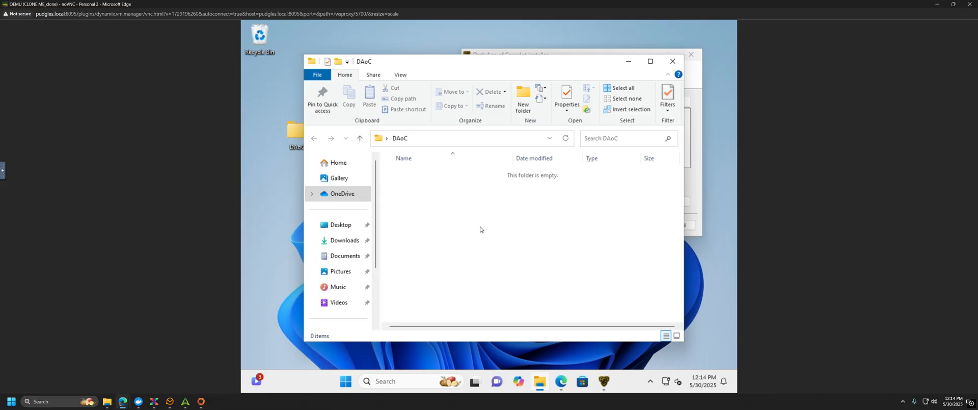
{"action": "type", "text": "Cl"}
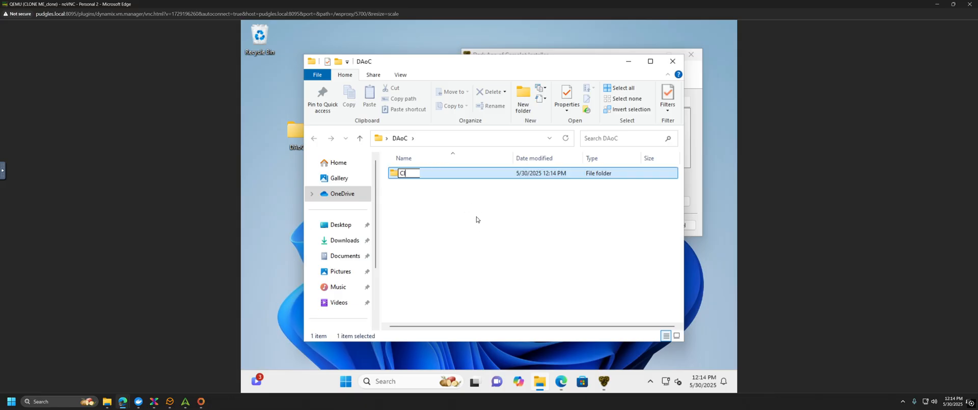
{"action": "type", "text": "ient"}
{"action": "key", "text": "Return"}
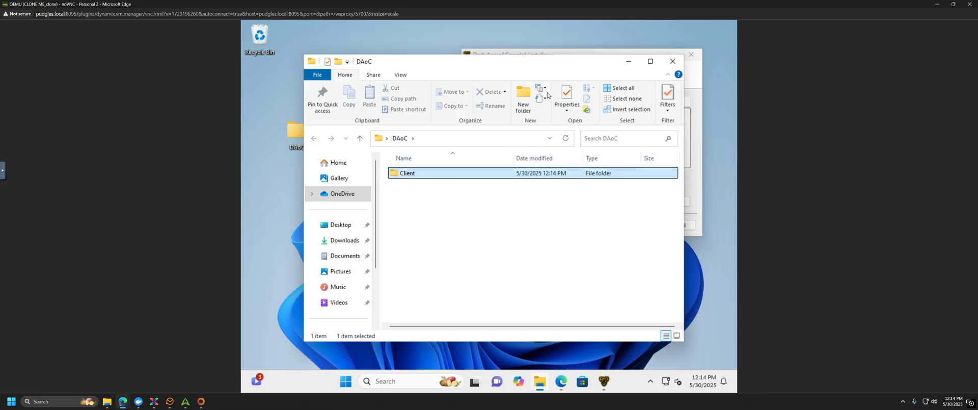
{"action": "left_click", "coordinate": [579, 52]}
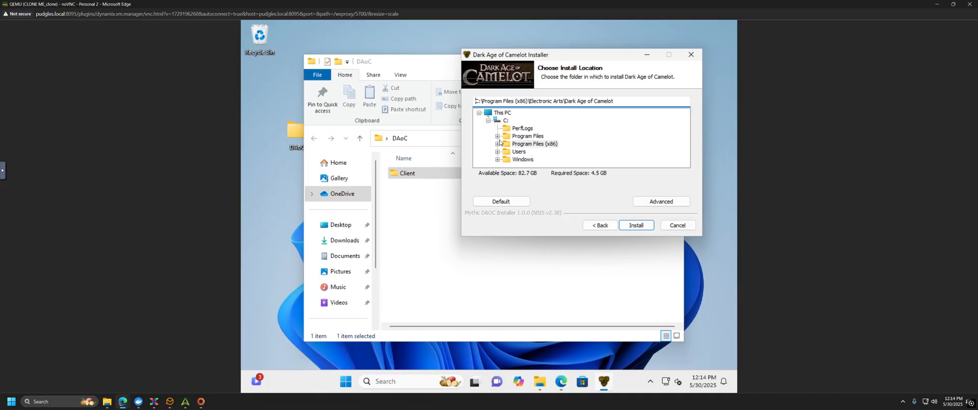
Step: Choose Desktop\DAoC\Client as the install folder and start the Dark Age of Camelot installation
{"action": "left_click", "coordinate": [489, 122]}
{"action": "left_click", "coordinate": [489, 122]}
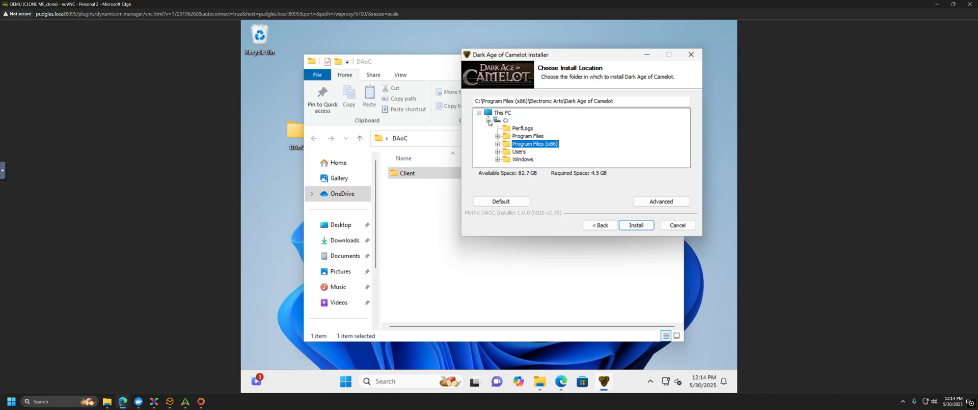
{"action": "left_click", "coordinate": [497, 152]}
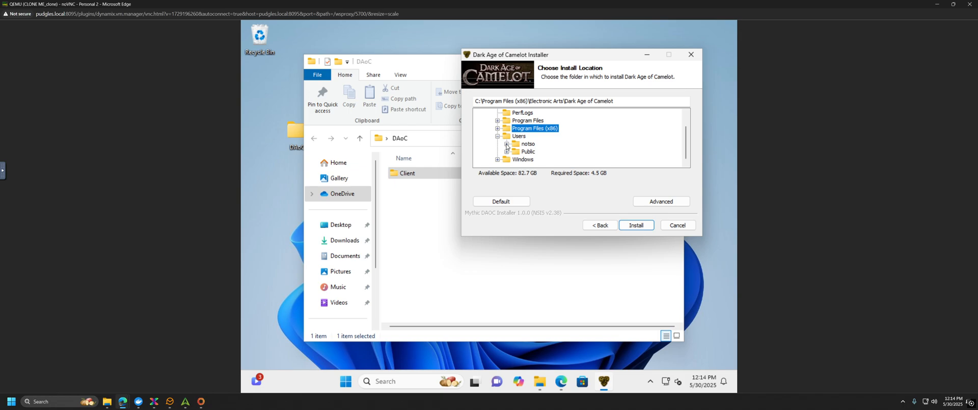
{"action": "left_click", "coordinate": [506, 144]}
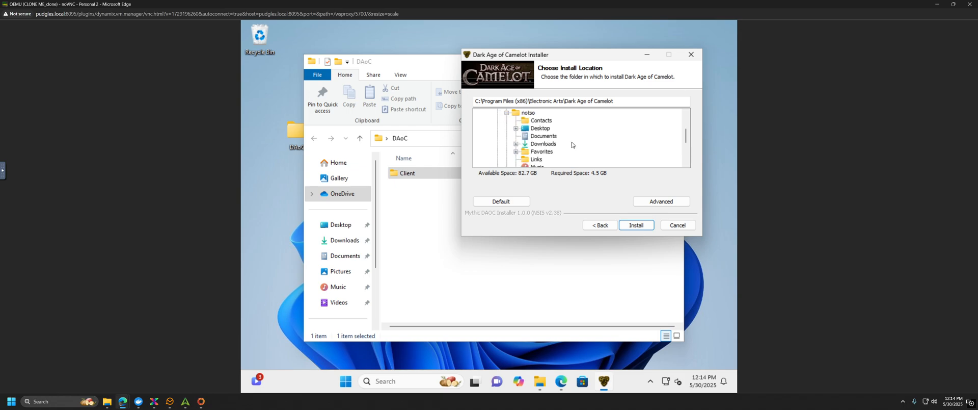
{"action": "left_click", "coordinate": [538, 130]}
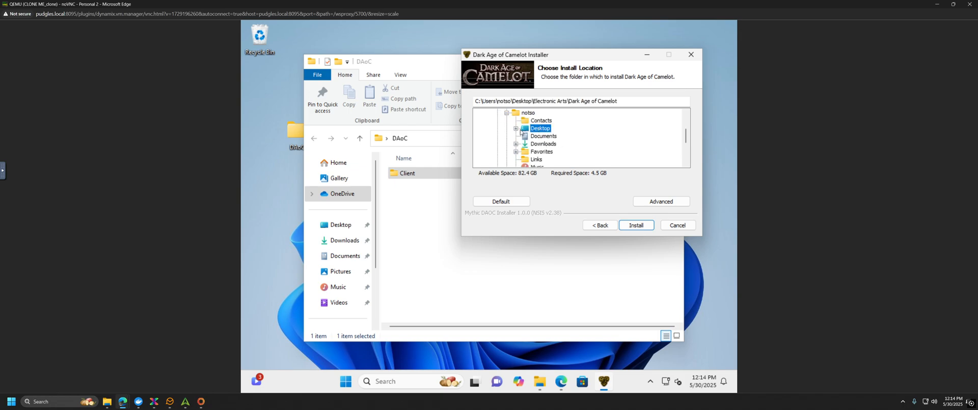
{"action": "left_click", "coordinate": [516, 128]}
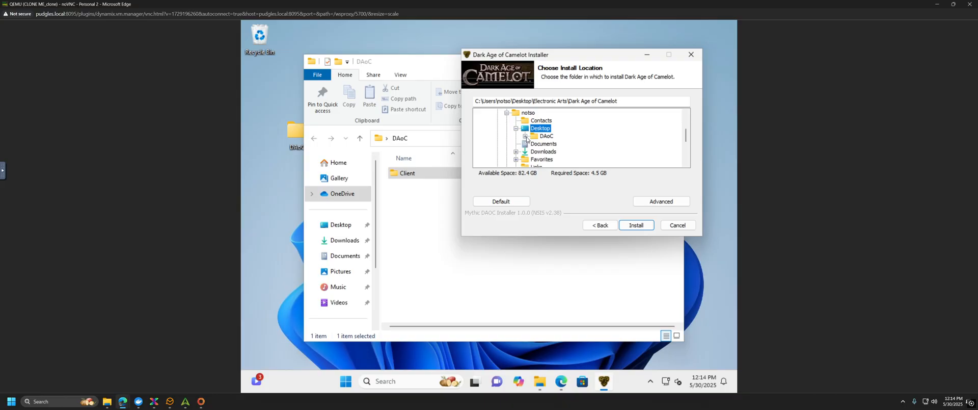
{"action": "left_click", "coordinate": [525, 136]}
{"action": "left_click", "coordinate": [556, 143]}
{"action": "left_click", "coordinate": [637, 225]}
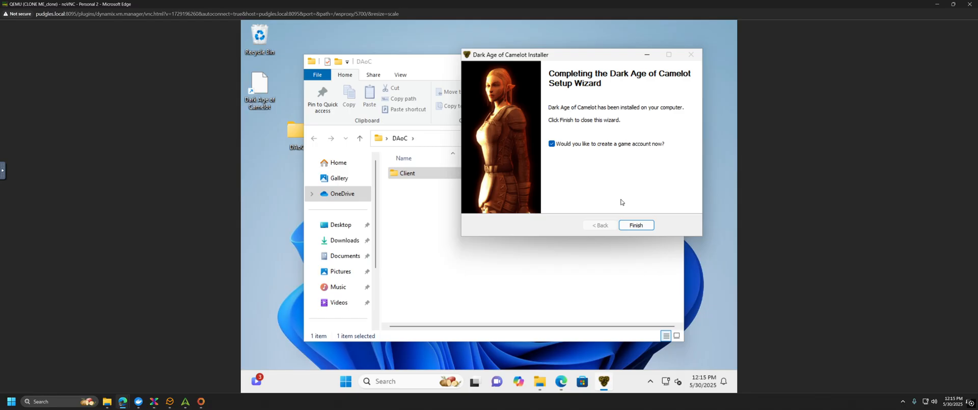
Step: Finish the installer without a game account, check the Client folder, and launch the desktop shortcut
{"action": "left_click", "coordinate": [552, 144]}
{"action": "left_click", "coordinate": [636, 225]}
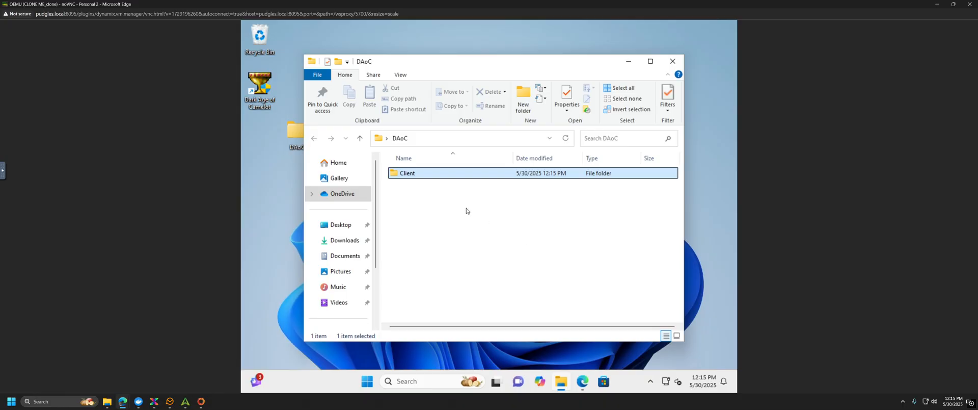
{"action": "double_click", "coordinate": [427, 175]}
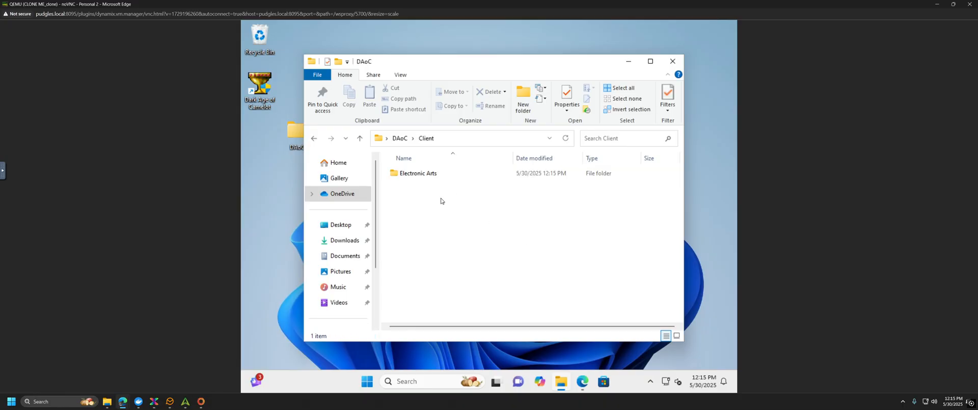
{"action": "double_click", "coordinate": [257, 87]}
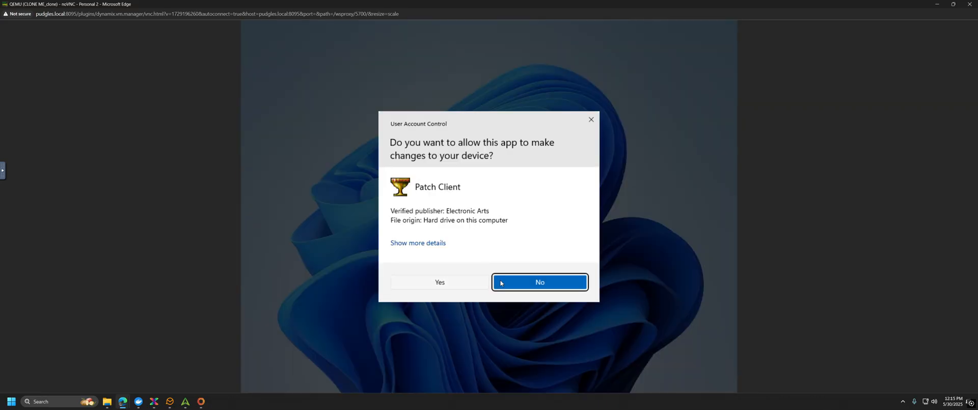
Step: Allow Patch Client to run and wait until patching completes at 4213MB of 4213MB
{"action": "left_click", "coordinate": [451, 286]}
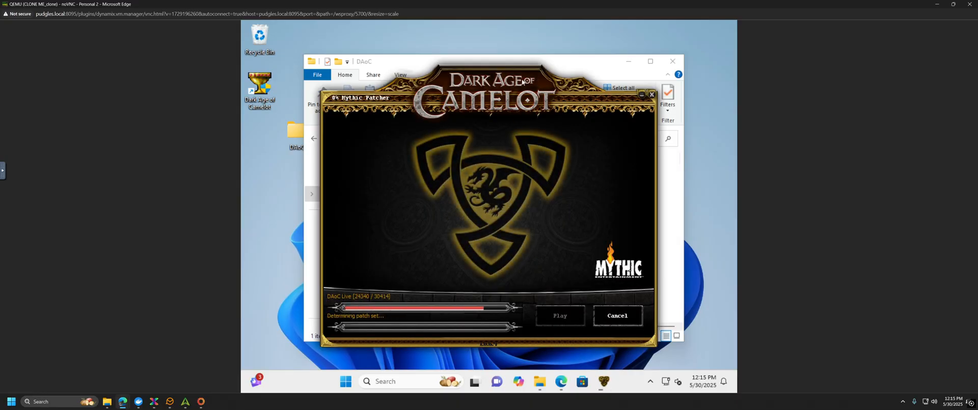
{"action": "left_click_drag", "start_coordinate": [522, 82], "coordinate": [593, 77]}
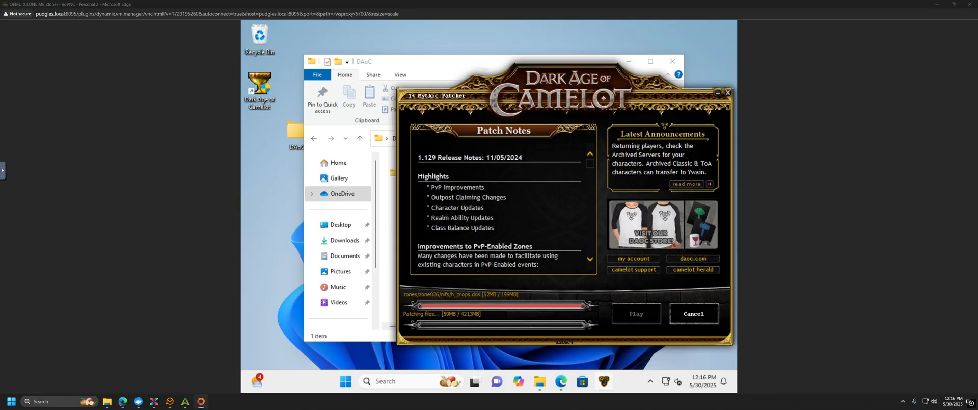
{"action": "mouse_move", "coordinate": [475, 381]}
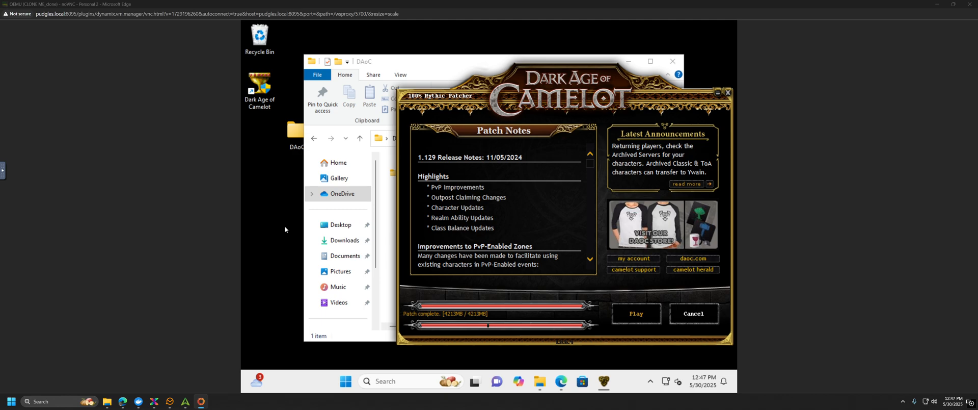
Step: Close the patcher and browse the patched Electronic Arts\Dark Age of Camelot folder's files
{"action": "left_click", "coordinate": [729, 95]}
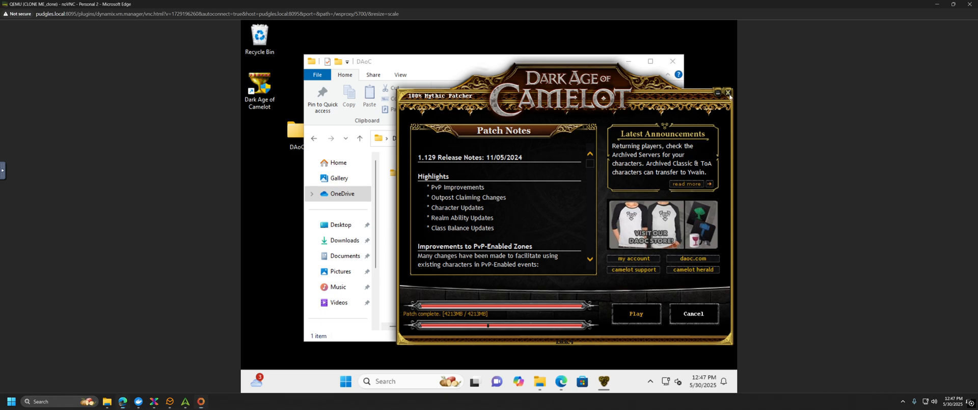
{"action": "left_click", "coordinate": [728, 94]}
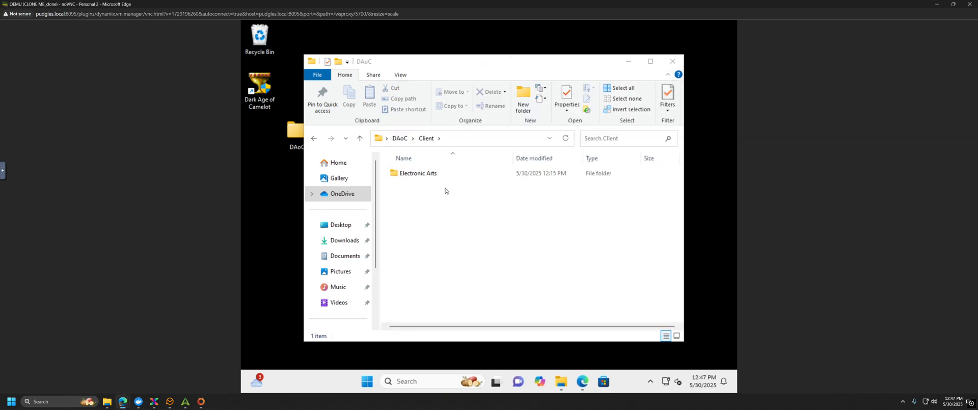
{"action": "double_click", "coordinate": [429, 176]}
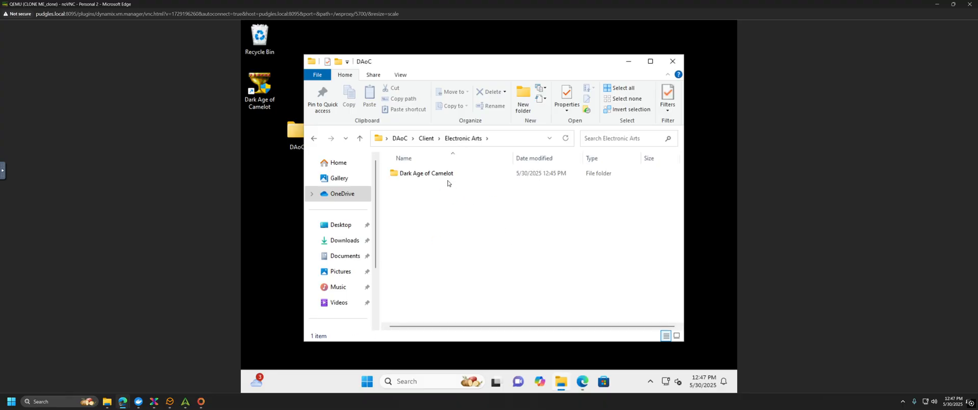
{"action": "double_click", "coordinate": [445, 176]}
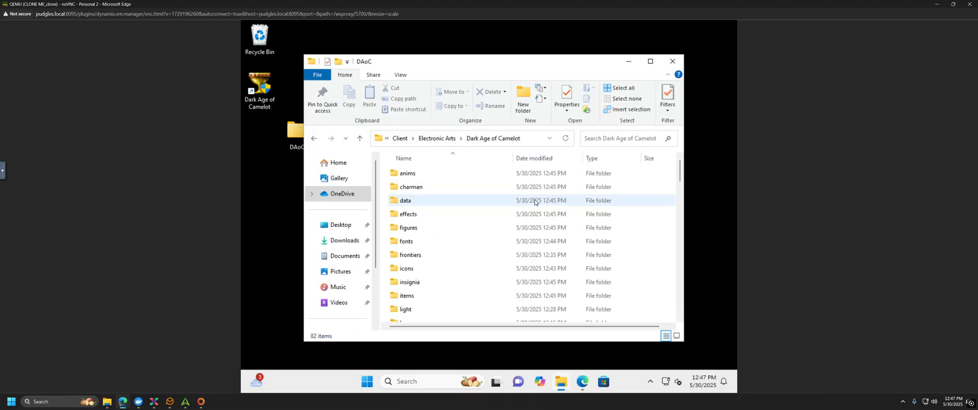
{"action": "scroll", "coordinate": [490, 224], "scroll_direction": "down", "scroll_amount": 5}
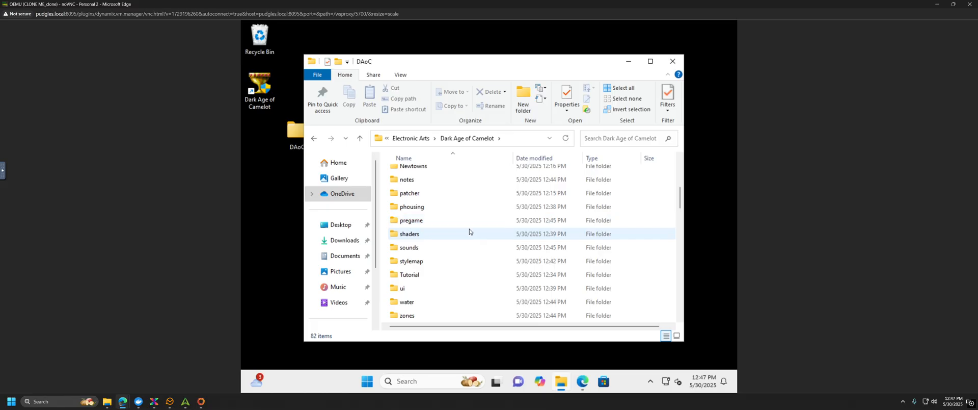
{"action": "scroll", "coordinate": [469, 231], "scroll_direction": "down", "scroll_amount": 2}
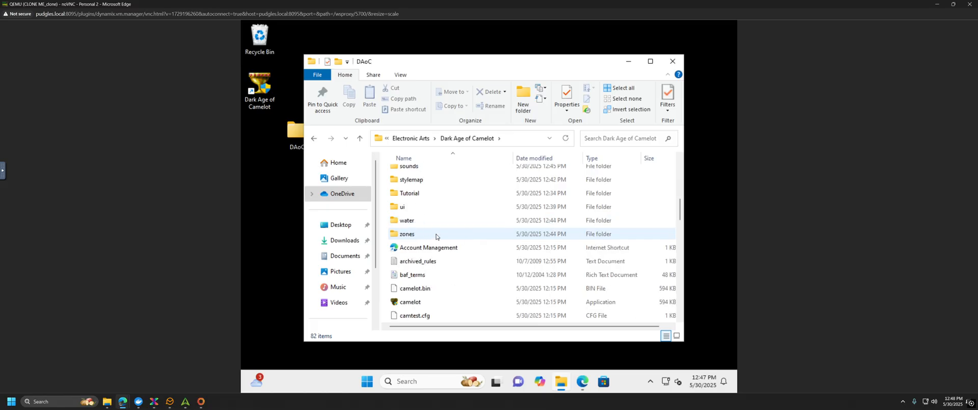
{"action": "scroll", "coordinate": [438, 234], "scroll_direction": "up", "scroll_amount": 2}
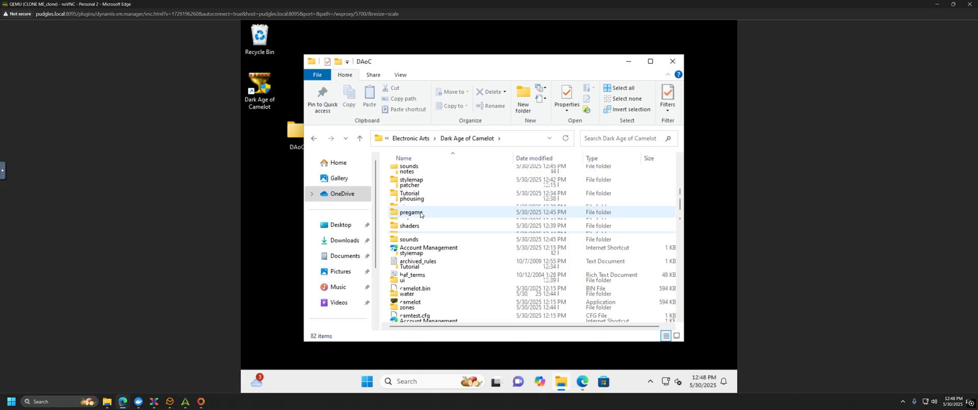
Step: Back in Edge, open the guide's 1.109 game.dll thread and its MediaFire link for game1.109dll
{"action": "left_click", "coordinate": [665, 64]}
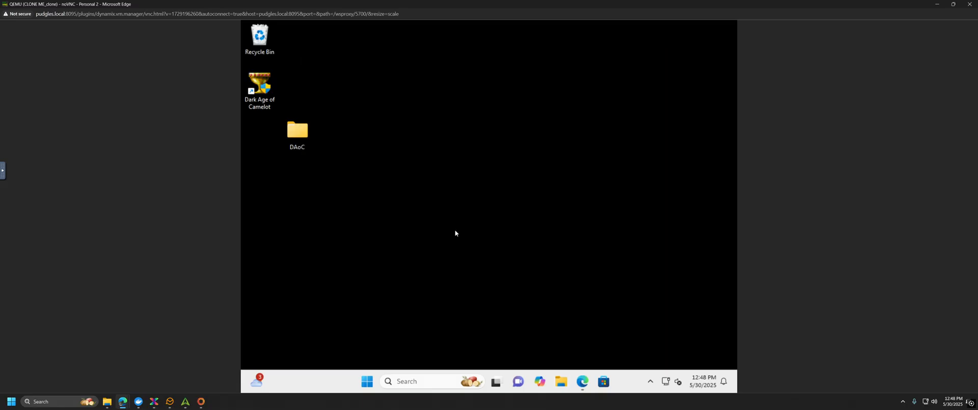
{"action": "left_click", "coordinate": [581, 374]}
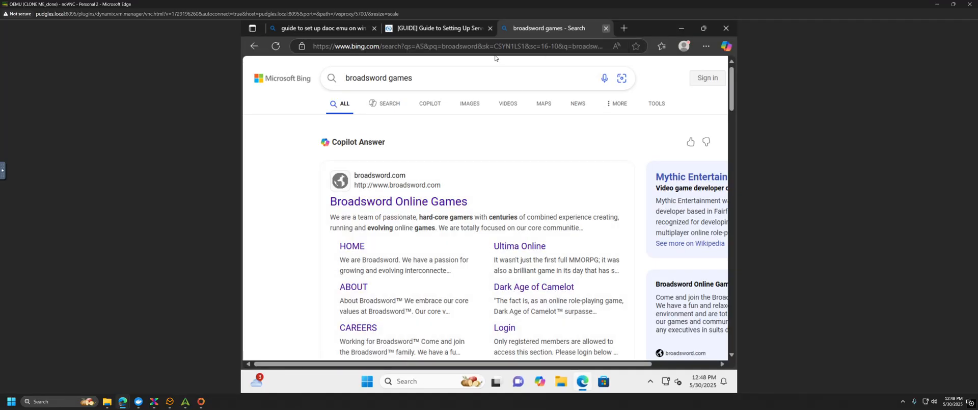
{"action": "left_click", "coordinate": [606, 28]}
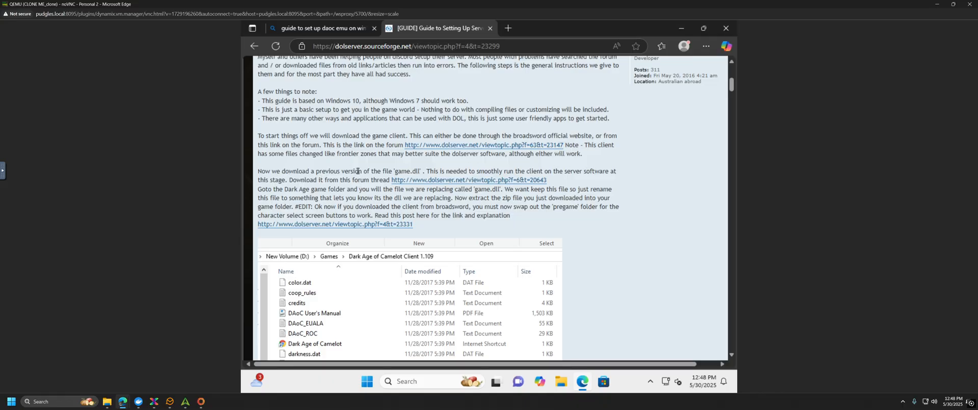
{"action": "left_click", "coordinate": [426, 182]}
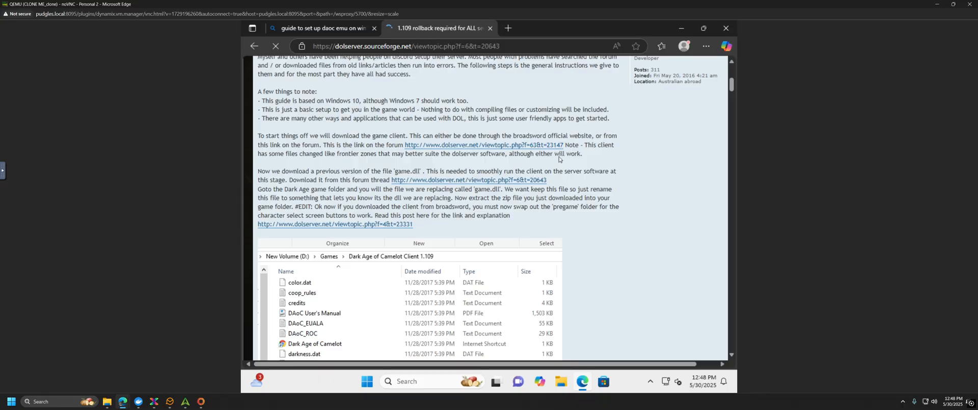
{"action": "scroll", "coordinate": [576, 220], "scroll_direction": "down", "scroll_amount": 2}
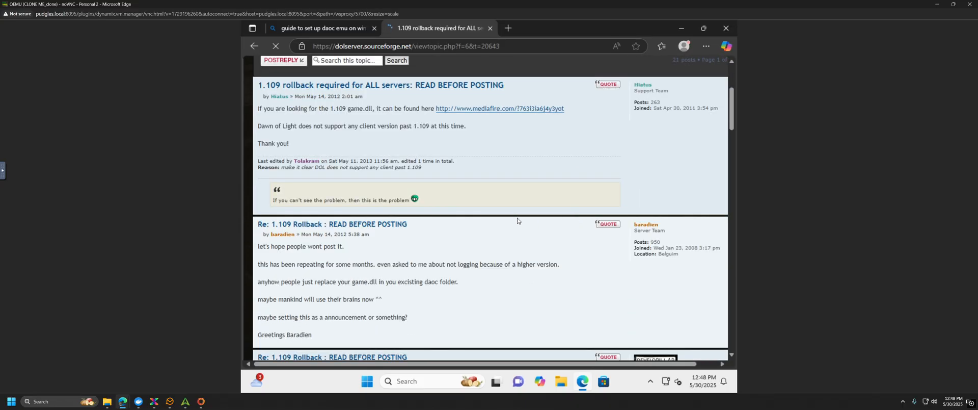
{"action": "left_click", "coordinate": [492, 113]}
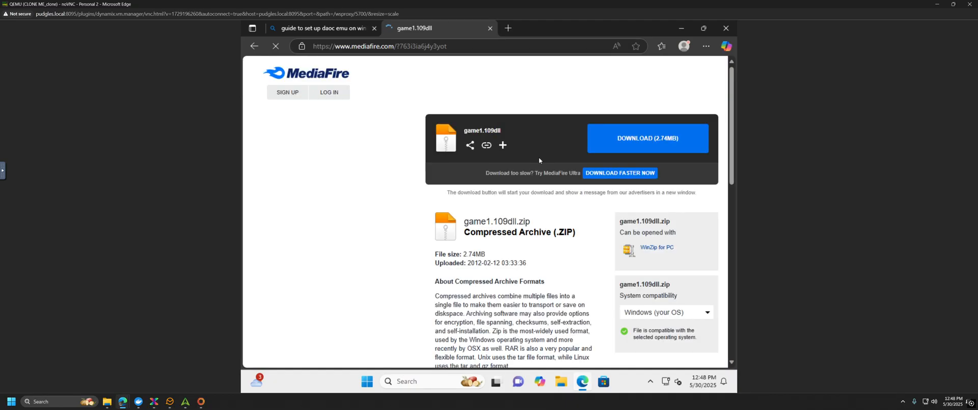
Step: Download game1.109dll.zip (2.74MB) from MediaFire and show it in the Downloads folder
{"action": "left_click", "coordinate": [626, 144]}
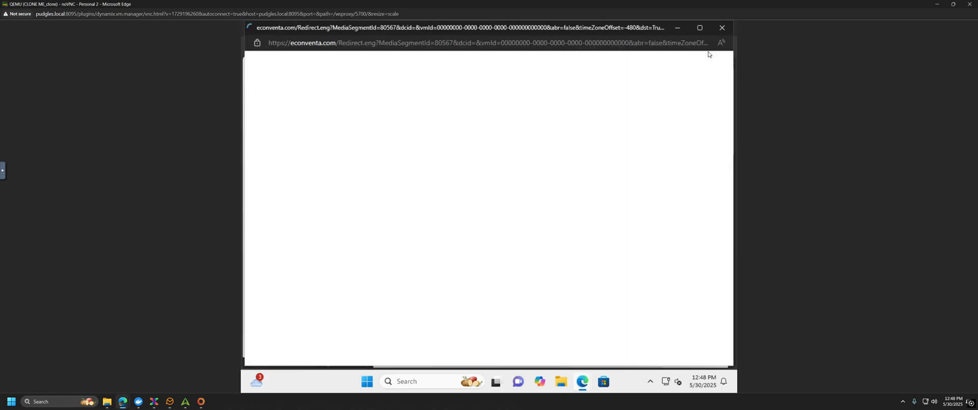
{"action": "left_click", "coordinate": [721, 28]}
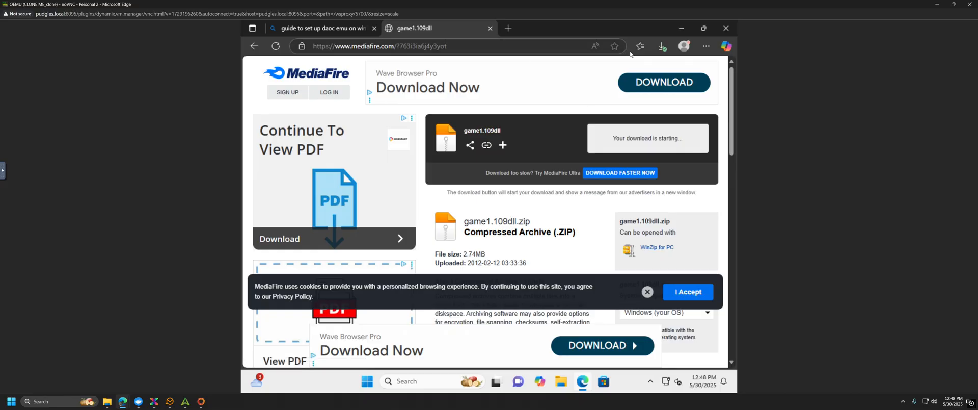
{"action": "left_click", "coordinate": [662, 47]}
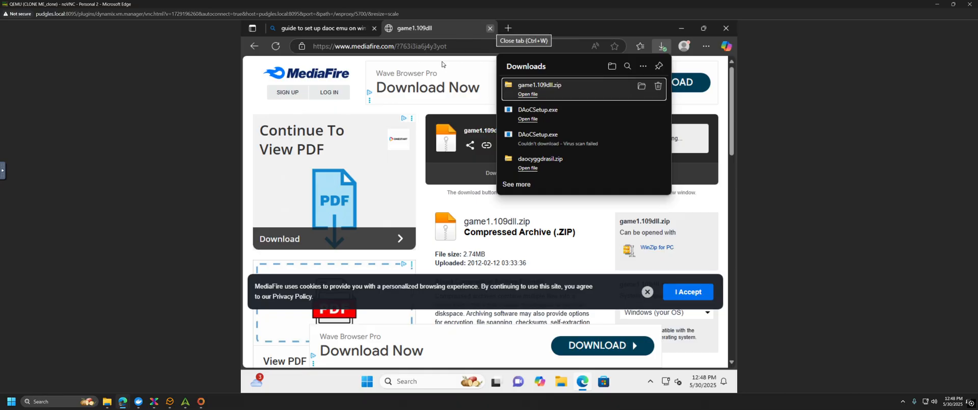
{"action": "left_click", "coordinate": [253, 47]}
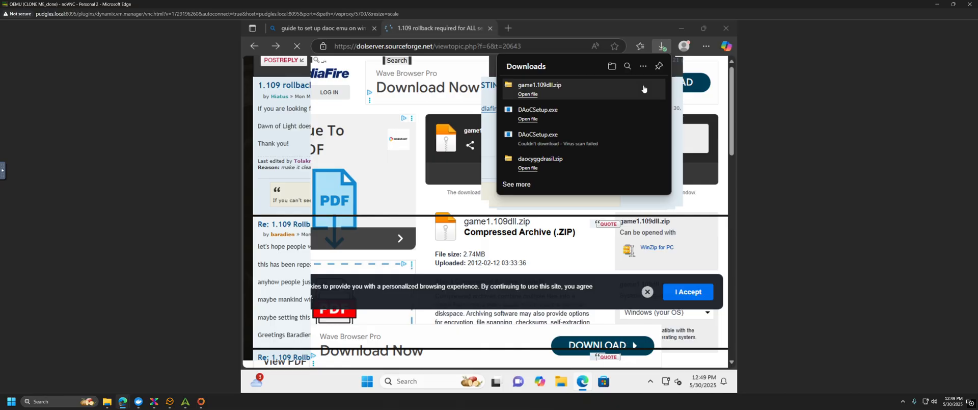
{"action": "left_click", "coordinate": [643, 89]}
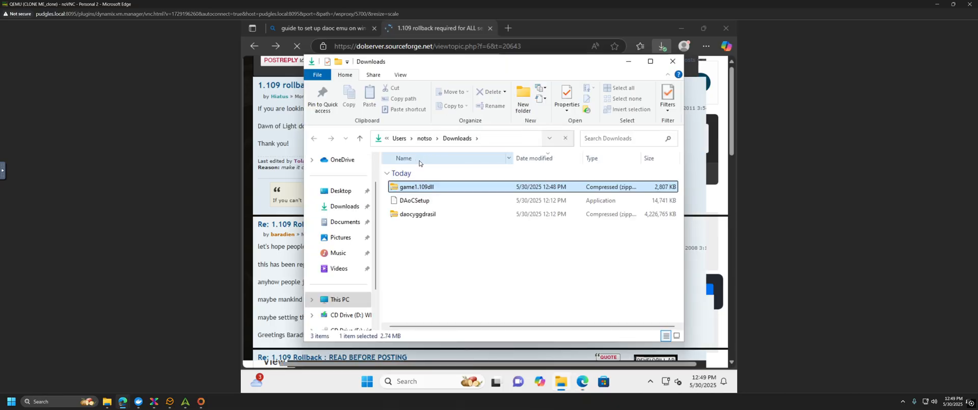
Step: Open the game1.109dll zip archive and copy game.dll
{"action": "right_click", "coordinate": [422, 190]}
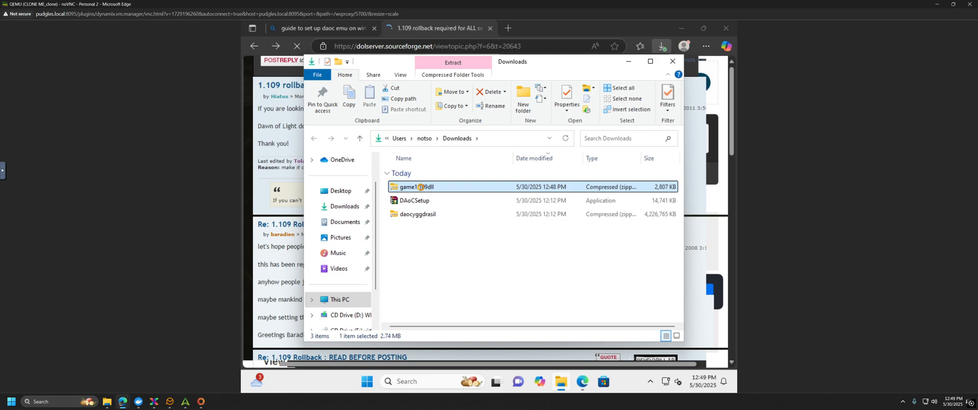
{"action": "left_click", "coordinate": [413, 187]}
{"action": "double_click", "coordinate": [435, 193]}
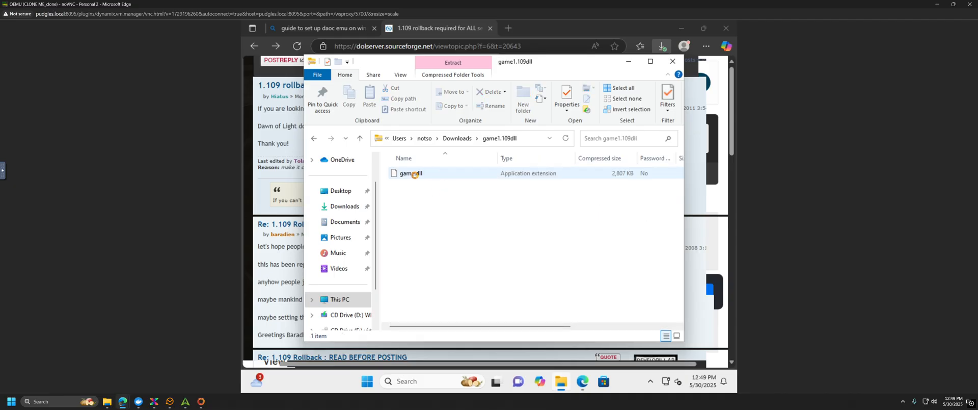
{"action": "left_click", "coordinate": [414, 174]}
{"action": "right_click", "coordinate": [414, 175]}
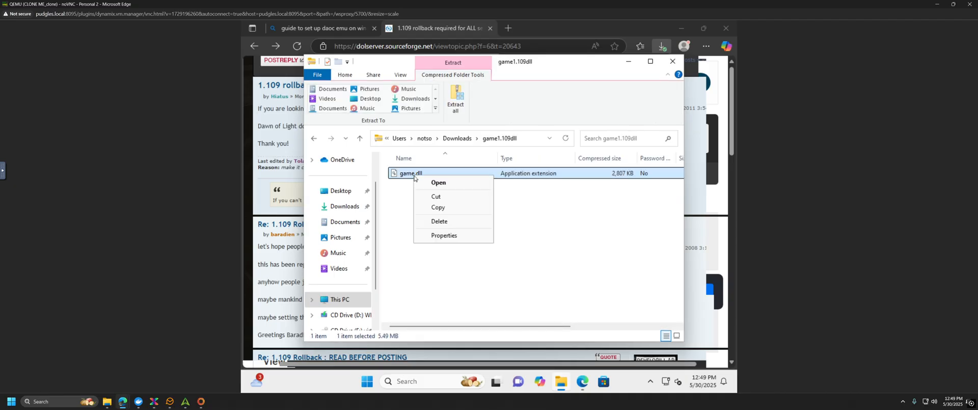
{"action": "left_click", "coordinate": [439, 208]}
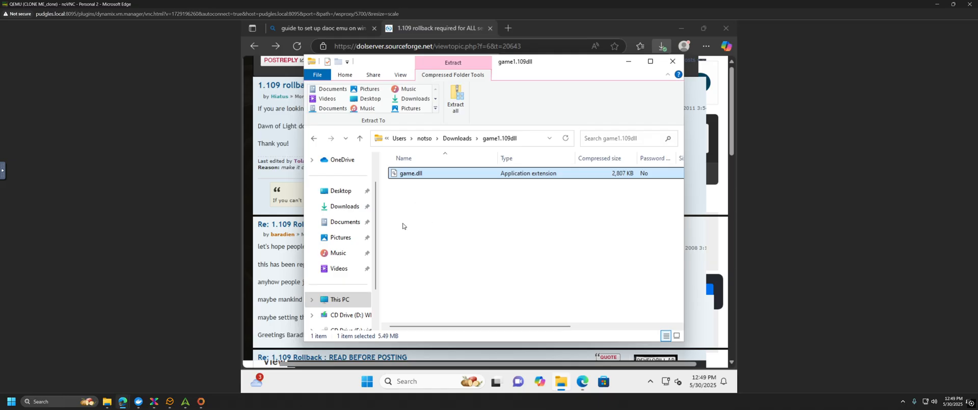
Step: Paste game.dll into Desktop\DAoC\Client\Electronic Arts\Dark Age of Camelot, replacing the existing file
{"action": "left_click", "coordinate": [343, 192]}
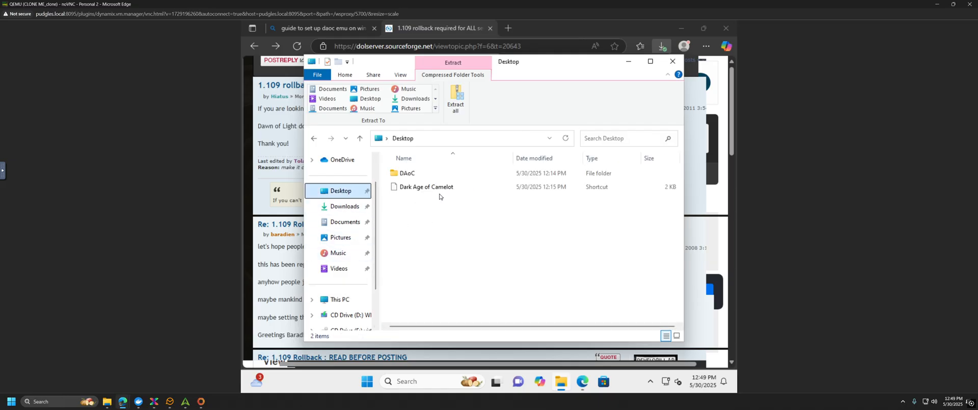
{"action": "double_click", "coordinate": [411, 174]}
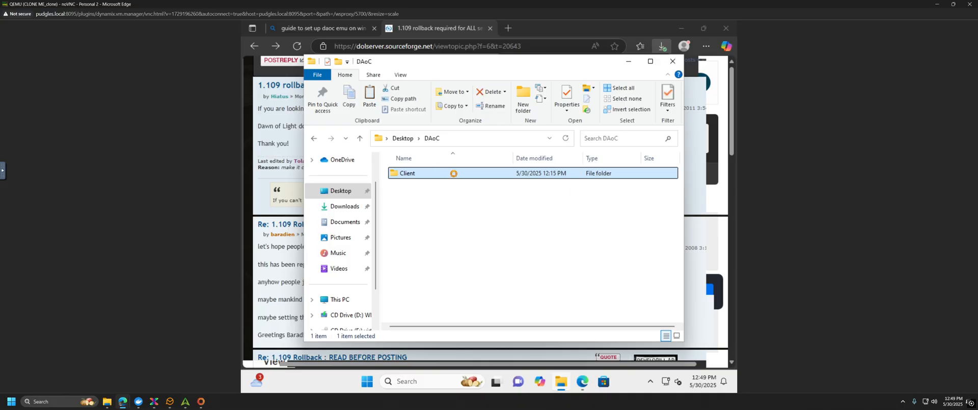
{"action": "double_click", "coordinate": [454, 172]}
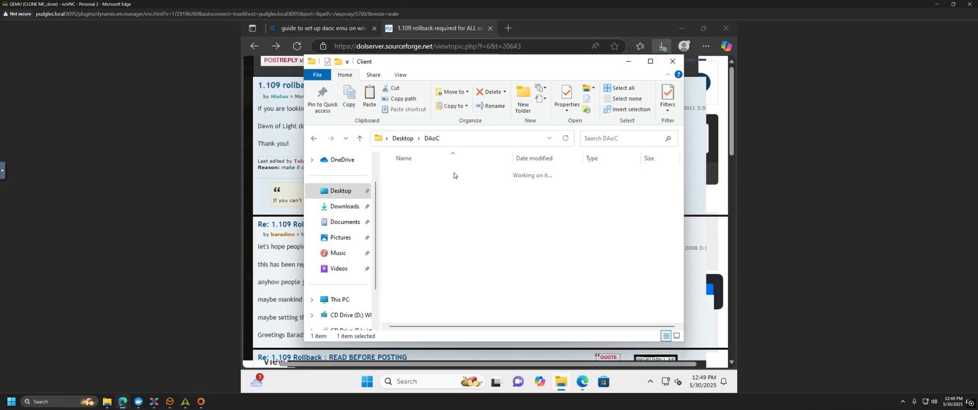
{"action": "left_click", "coordinate": [433, 174]}
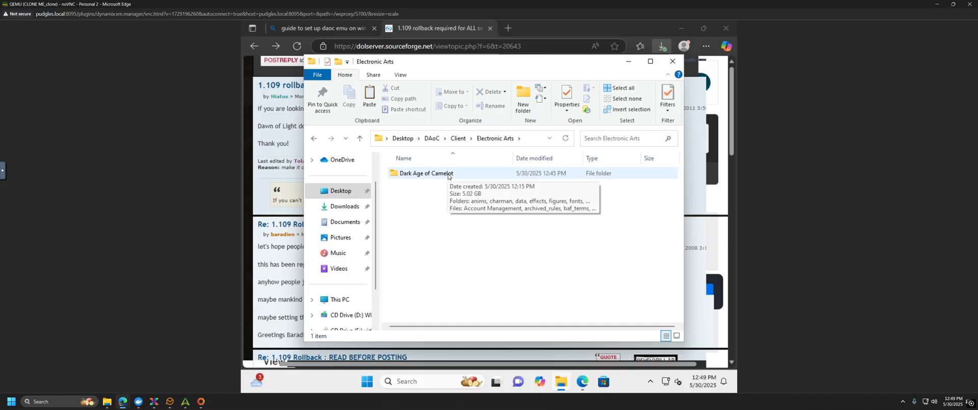
{"action": "double_click", "coordinate": [448, 174]}
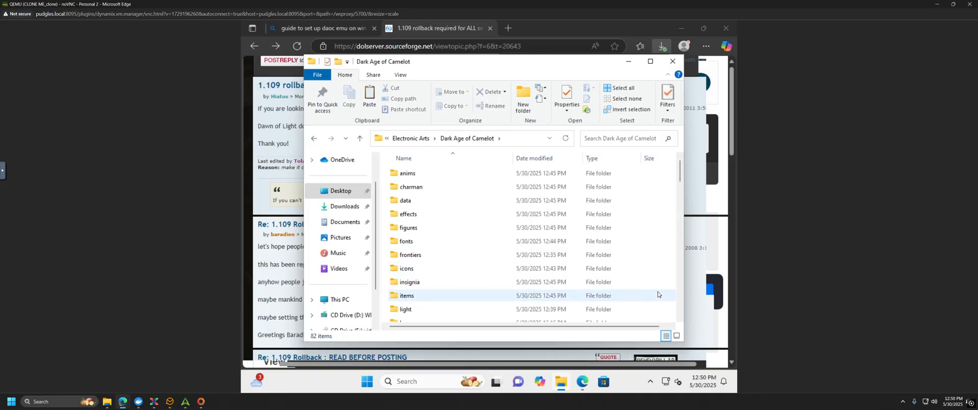
{"action": "scroll", "coordinate": [657, 293], "scroll_direction": "down", "scroll_amount": 4}
{"action": "scroll", "coordinate": [657, 294], "scroll_direction": "down", "scroll_amount": 4}
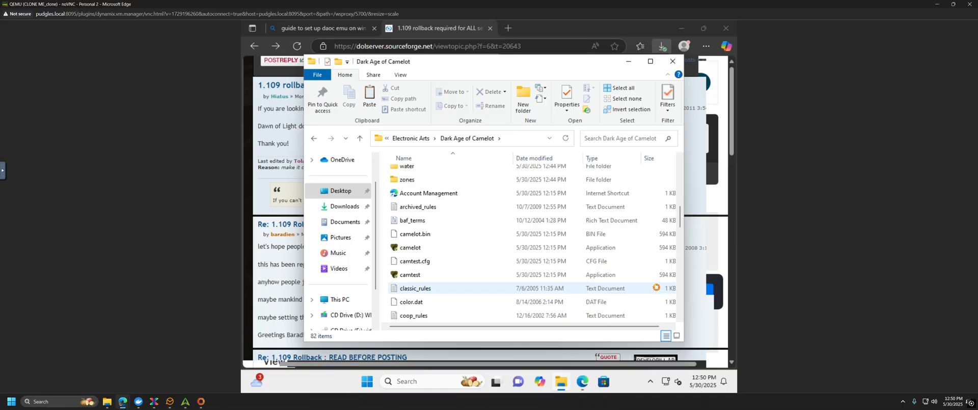
{"action": "right_click", "coordinate": [656, 290]}
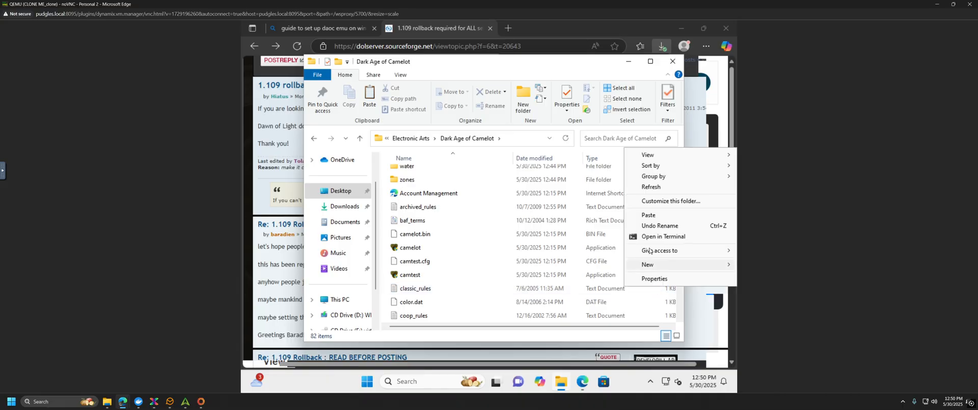
{"action": "left_click", "coordinate": [661, 215]}
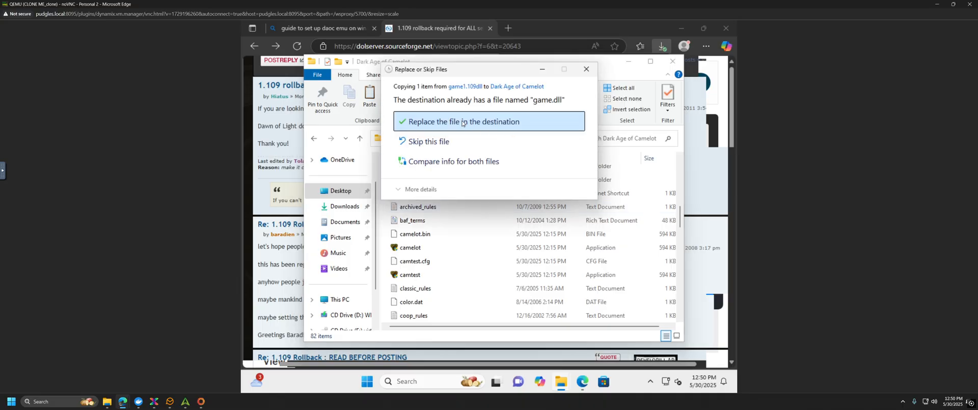
{"action": "left_click", "coordinate": [504, 122]}
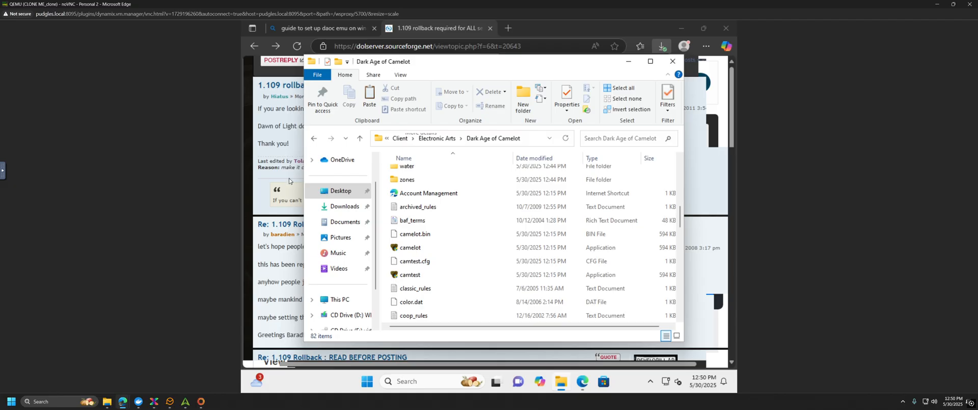
Step: Return to the server setup guide and open the 1.125 live client rollback thread (t=23331)
{"action": "left_click", "coordinate": [262, 187]}
{"action": "left_click", "coordinate": [427, 92]}
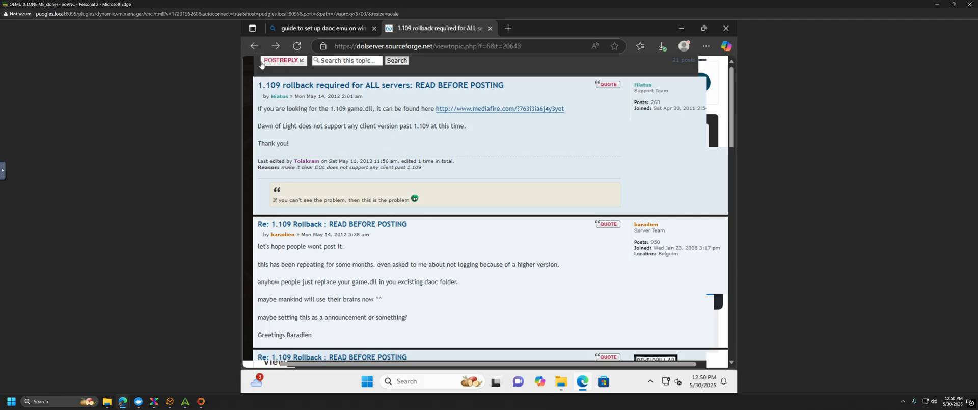
{"action": "left_click", "coordinate": [254, 47]}
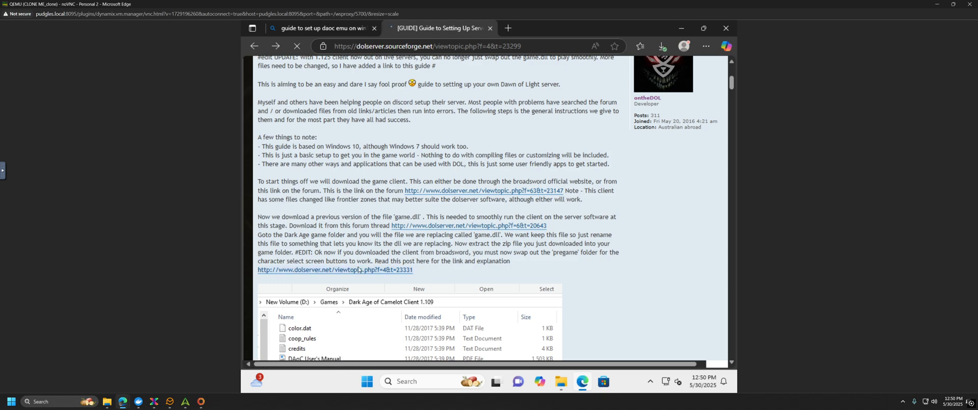
{"action": "left_click", "coordinate": [386, 270]}
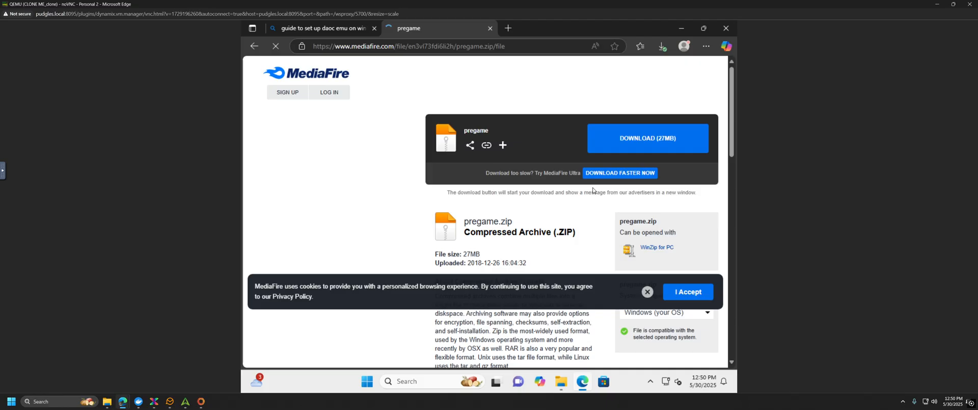
Step: Download the 27 MB pregame.zip, dismiss the ad popup, and go back to the 1.125 rollback post
{"action": "left_click", "coordinate": [634, 140]}
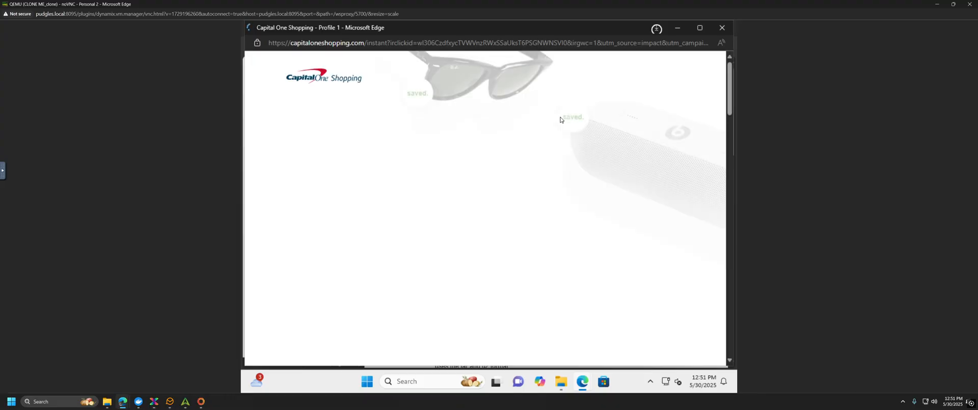
{"action": "left_click", "coordinate": [722, 27]}
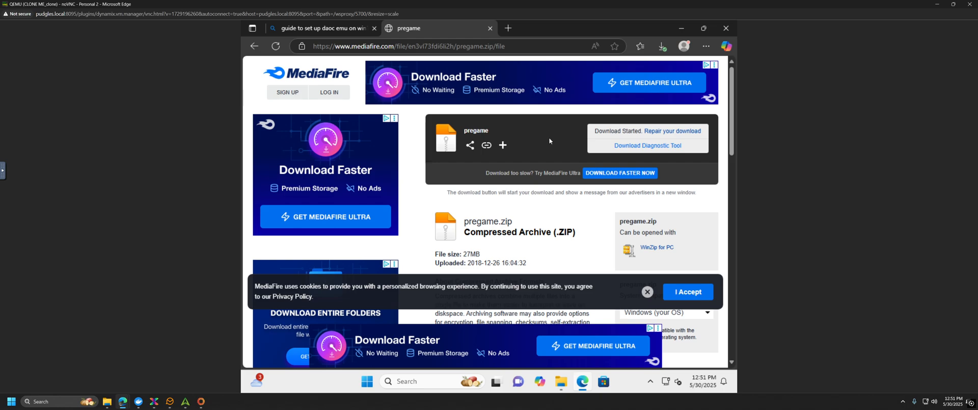
{"action": "left_click", "coordinate": [663, 46]}
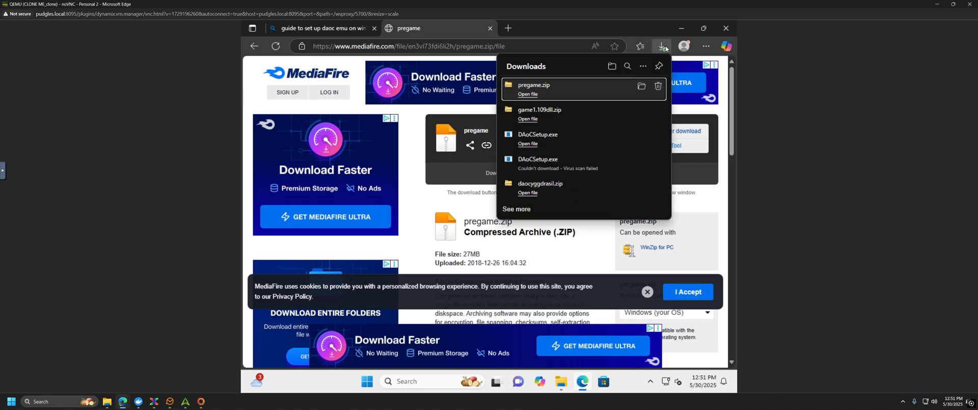
{"action": "left_click", "coordinate": [255, 47]}
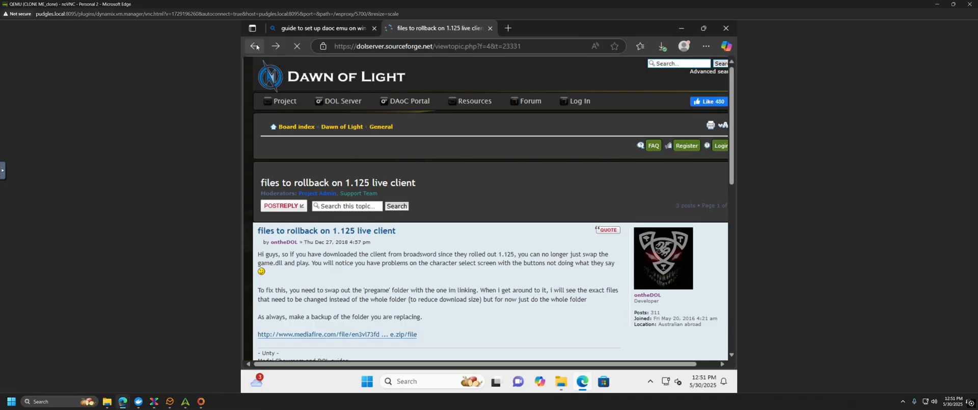
Step: Reveal the downloaded pregame.zip in its Downloads folder in File Explorer
{"action": "left_click", "coordinate": [663, 46]}
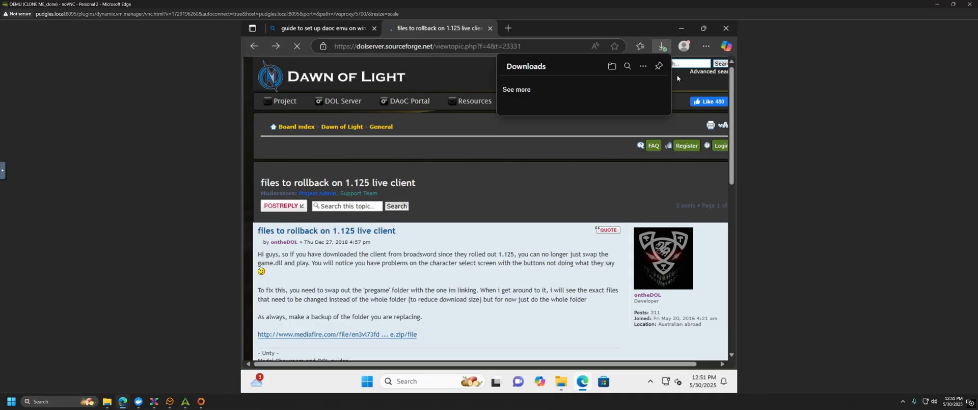
{"action": "left_click", "coordinate": [641, 87]}
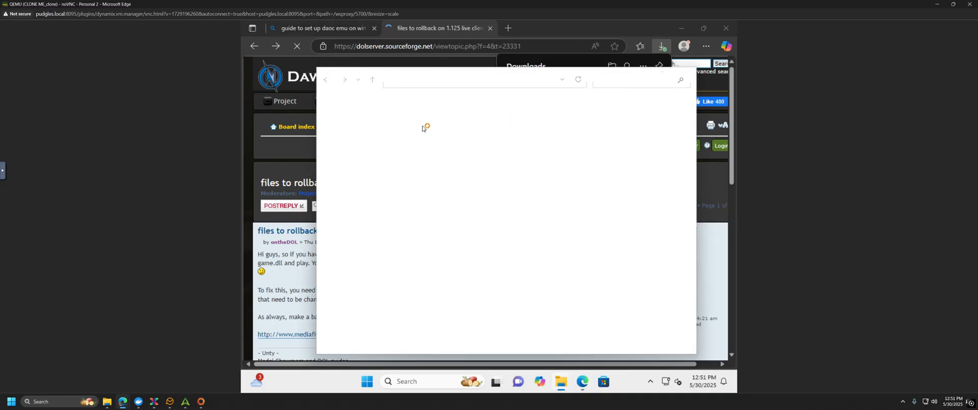
{"action": "left_click", "coordinate": [560, 386]}
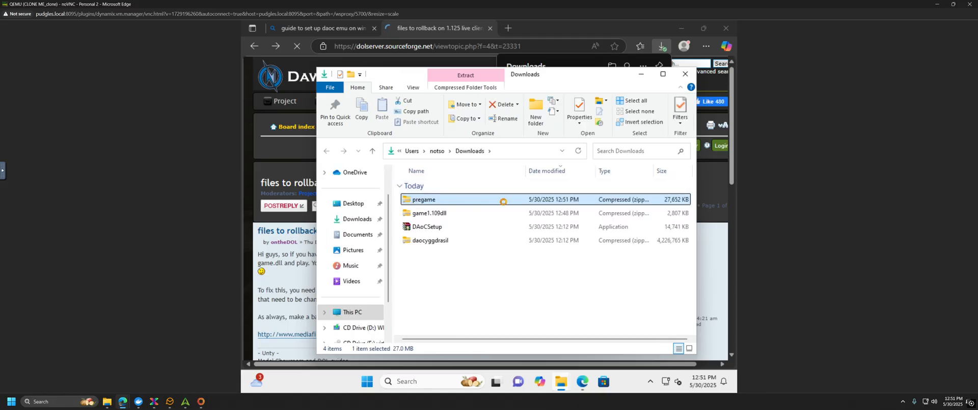
Step: Open pregame.zip and copy the pregame folder inside it
{"action": "double_click", "coordinate": [506, 202]}
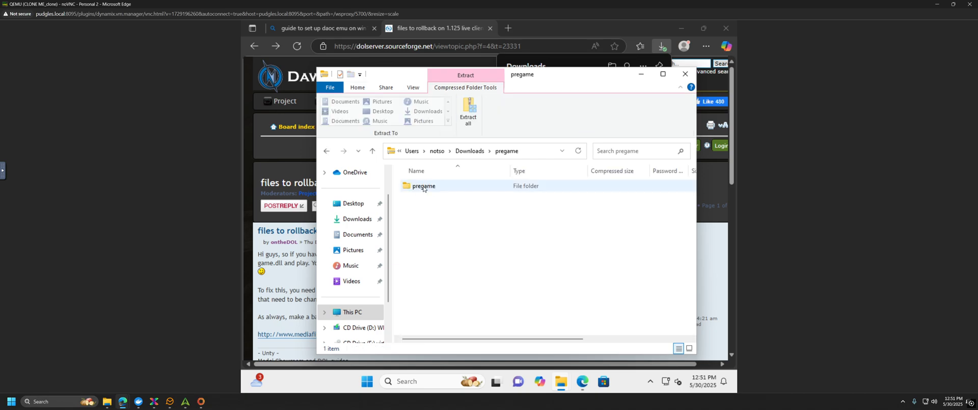
{"action": "left_click", "coordinate": [423, 187]}
{"action": "right_click", "coordinate": [423, 187]}
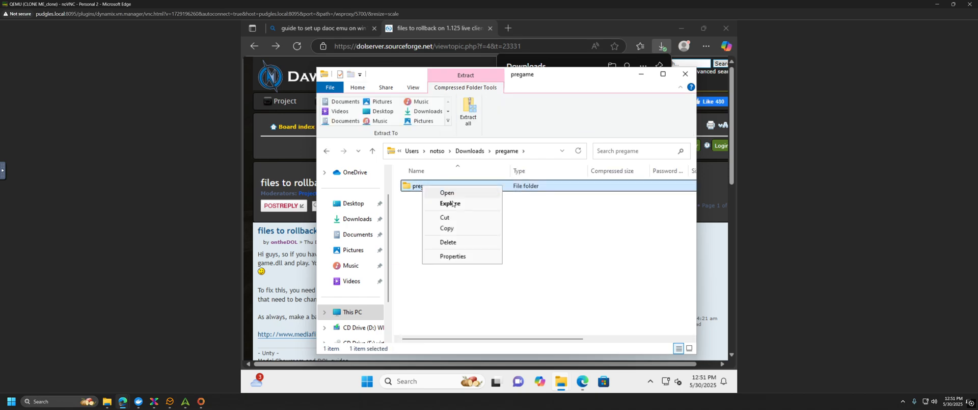
{"action": "left_click", "coordinate": [449, 228]}
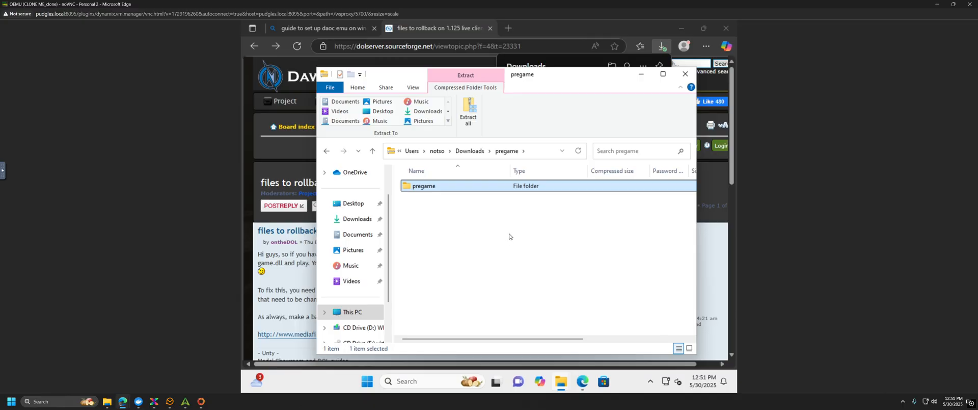
{"action": "mouse_move", "coordinate": [566, 383]}
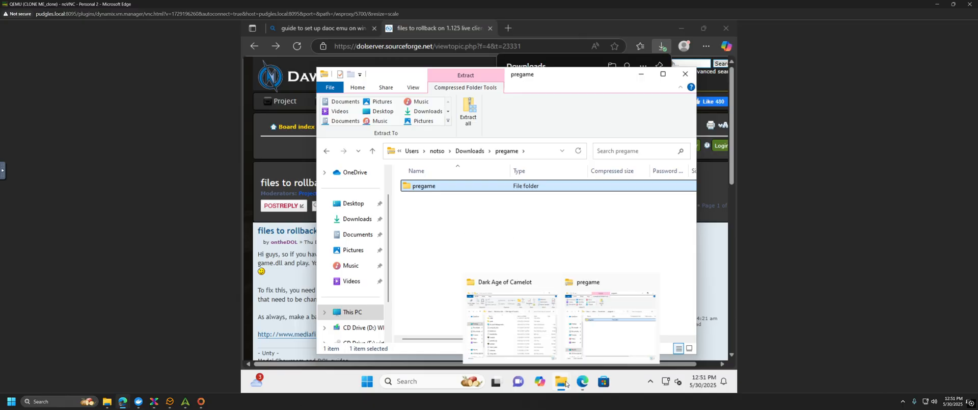
Step: Paste the pregame folder into the Dark Age of Camelot folder, replacing the existing files
{"action": "left_click", "coordinate": [523, 336]}
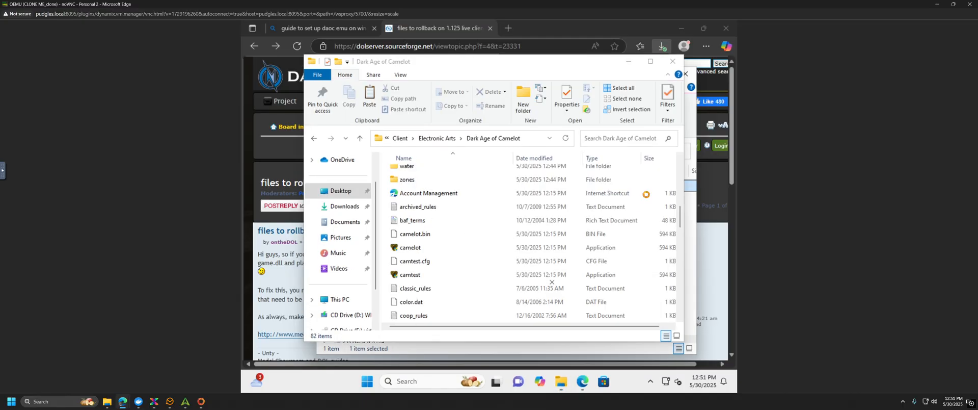
{"action": "scroll", "coordinate": [450, 221], "scroll_direction": "up", "scroll_amount": 2}
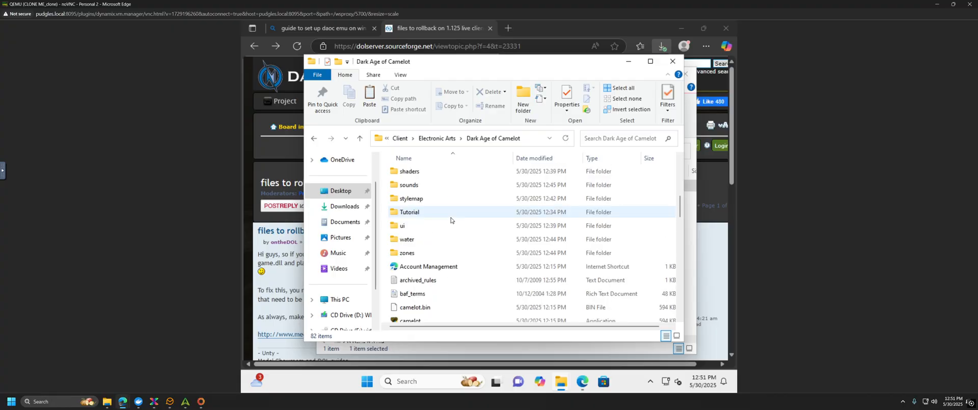
{"action": "scroll", "coordinate": [433, 233], "scroll_direction": "up", "scroll_amount": 2}
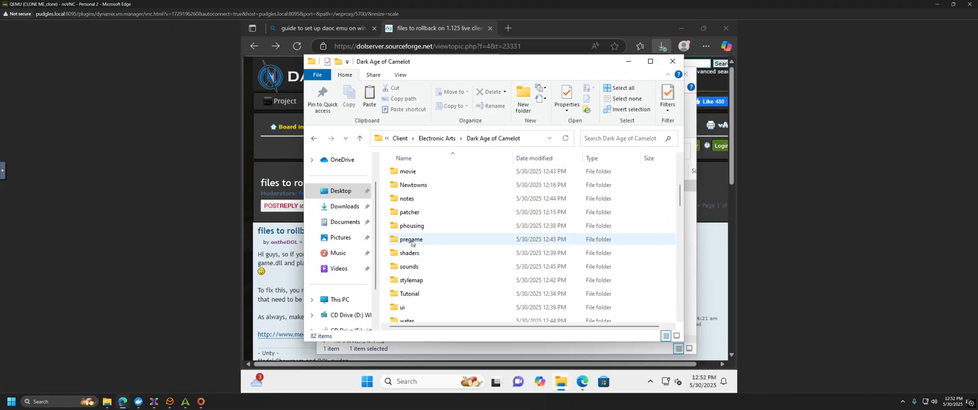
{"action": "scroll", "coordinate": [497, 269], "scroll_direction": "down", "scroll_amount": 4}
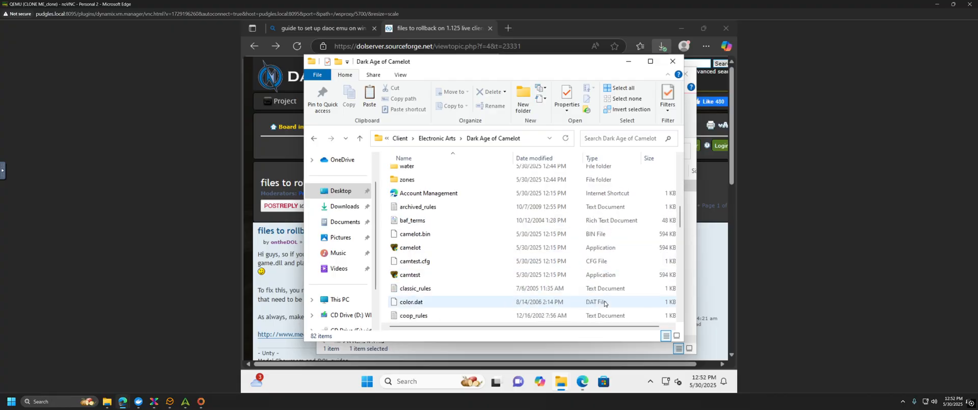
{"action": "right_click", "coordinate": [635, 283]}
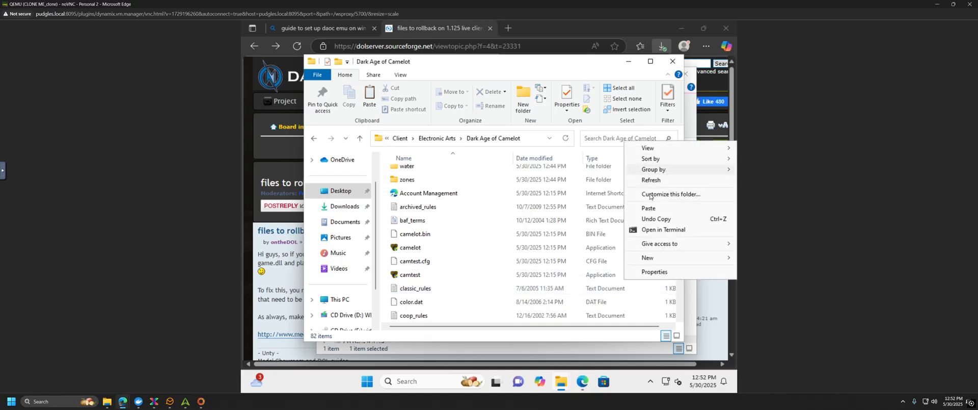
{"action": "left_click", "coordinate": [650, 208]}
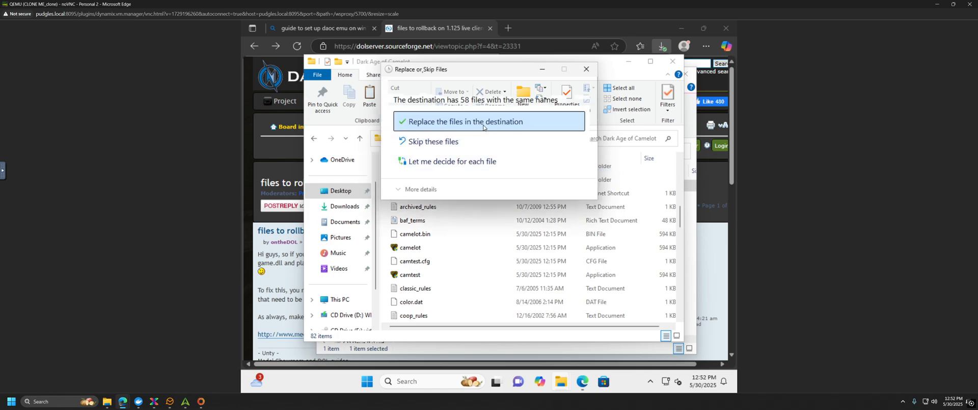
{"action": "left_click", "coordinate": [481, 122]}
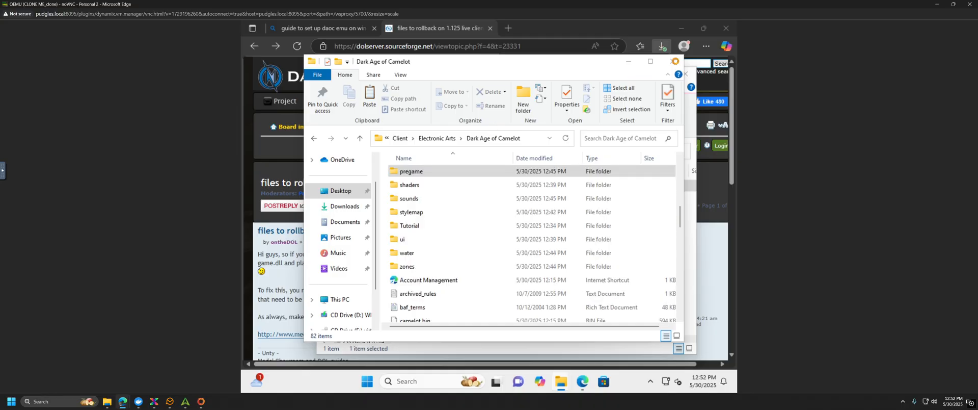
Step: Close the pregame archive window and move up through Client to the DAoC folder
{"action": "left_click", "coordinate": [688, 75]}
{"action": "left_click", "coordinate": [688, 76]}
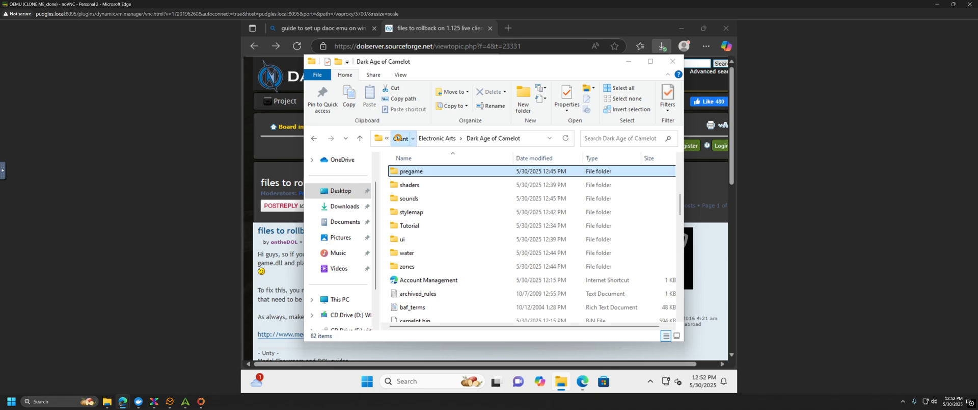
{"action": "left_click", "coordinate": [398, 138]}
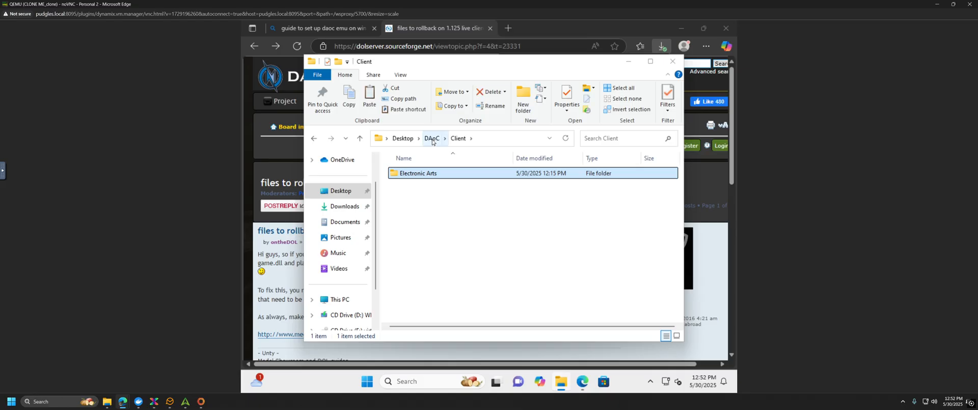
{"action": "left_click", "coordinate": [432, 139]}
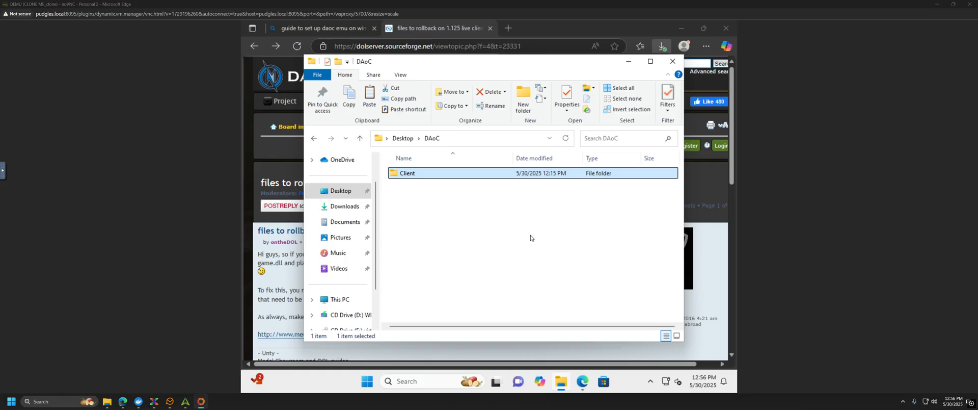
Step: Go back to the server setup guide and open its downloads.mariadb.org link in a new tab
{"action": "left_click", "coordinate": [288, 161]}
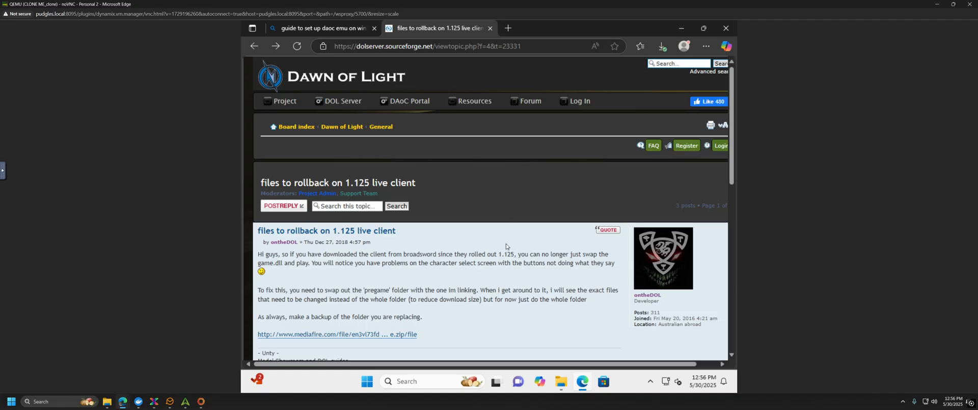
{"action": "left_click", "coordinate": [254, 47]}
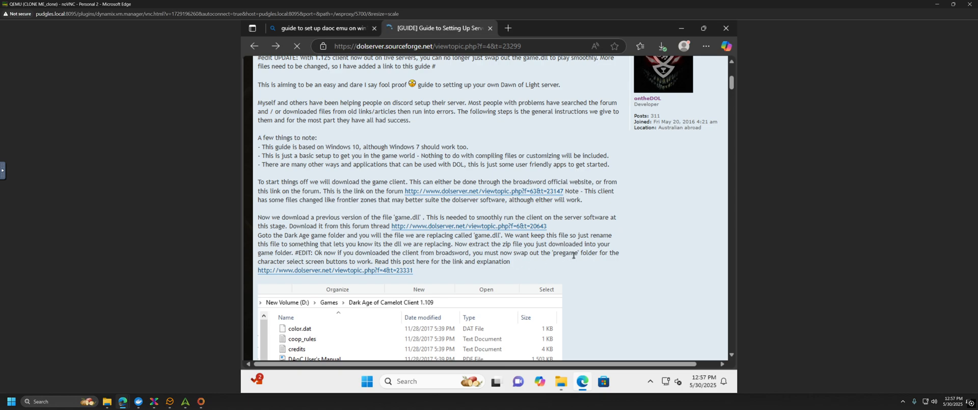
{"action": "scroll", "coordinate": [573, 255], "scroll_direction": "down", "scroll_amount": 4}
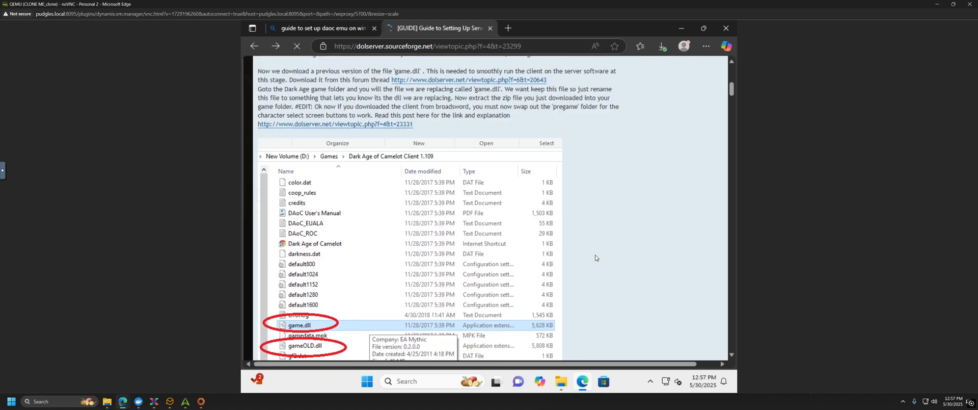
{"action": "scroll", "coordinate": [596, 255], "scroll_direction": "down", "scroll_amount": 4}
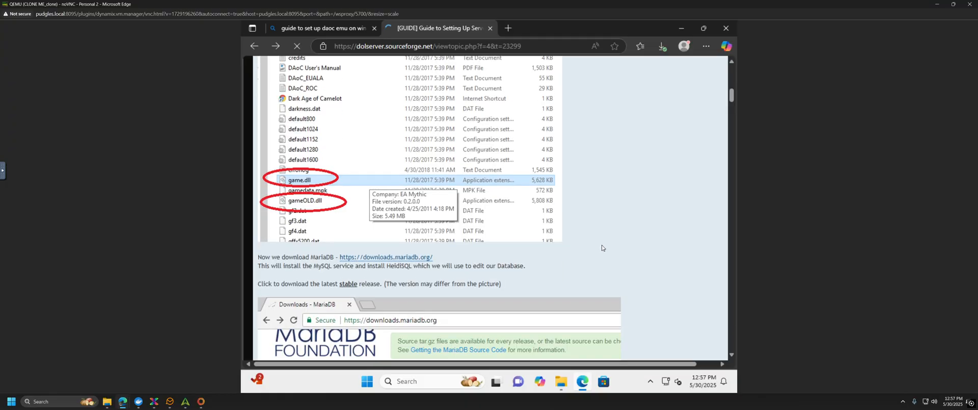
{"action": "scroll", "coordinate": [602, 248], "scroll_direction": "down", "scroll_amount": 4}
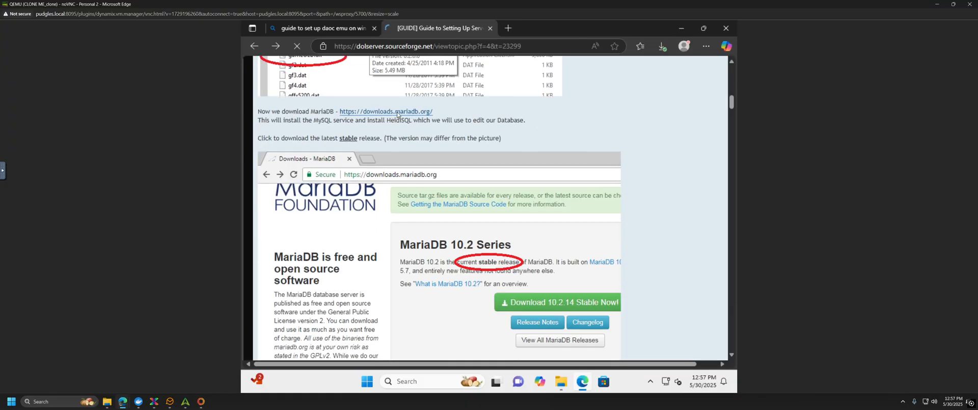
{"action": "right_click", "coordinate": [396, 115]}
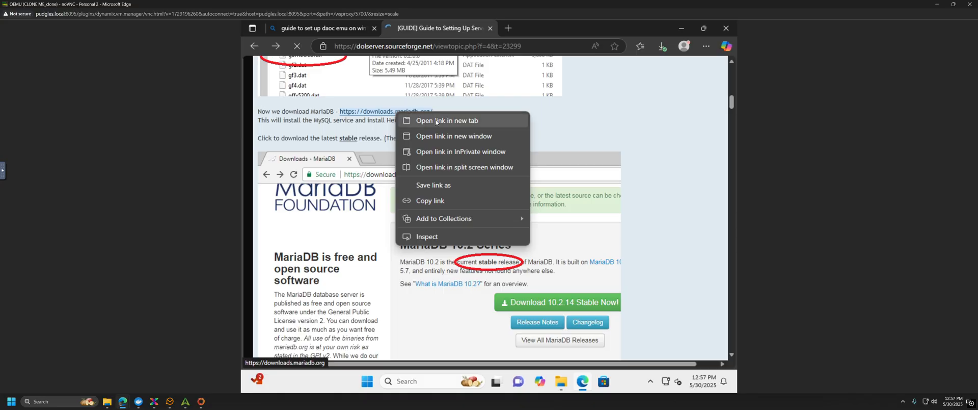
{"action": "left_click", "coordinate": [428, 120]}
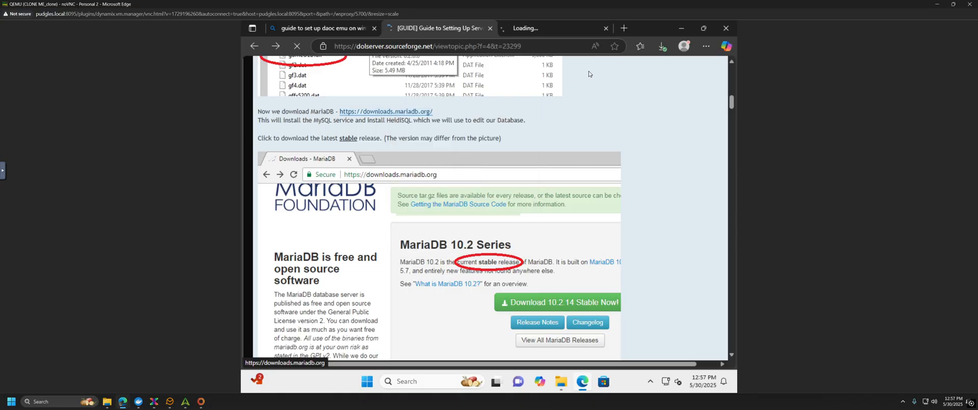
Step: Decline cookies and download mariadb-11.7.2-winx64.msi, the Windows x86_64 MSI package
{"action": "left_click", "coordinate": [546, 29]}
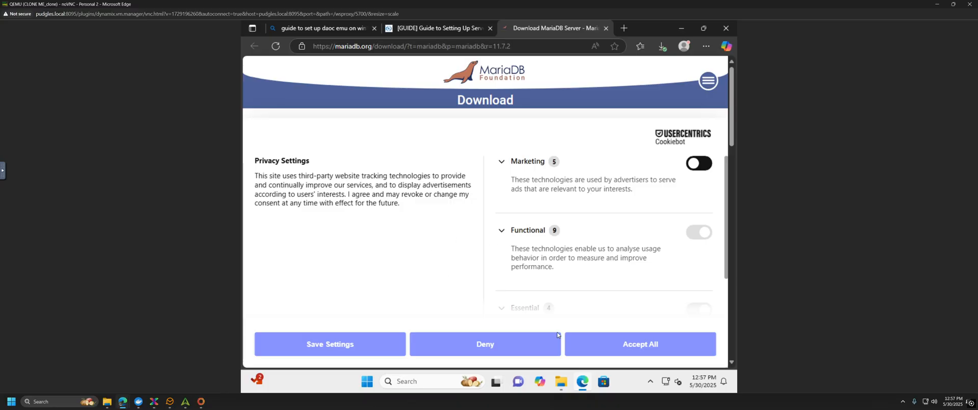
{"action": "left_click", "coordinate": [533, 348]}
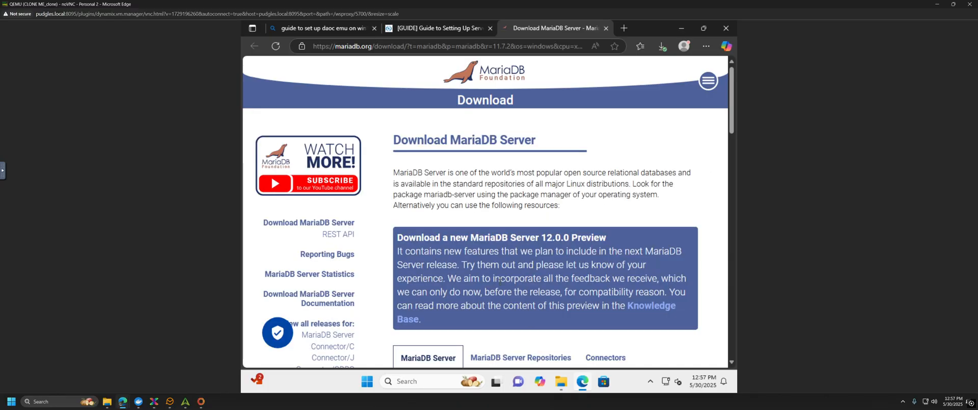
{"action": "scroll", "coordinate": [499, 280], "scroll_direction": "down", "scroll_amount": 2}
{"action": "scroll", "coordinate": [500, 283], "scroll_direction": "down", "scroll_amount": 2}
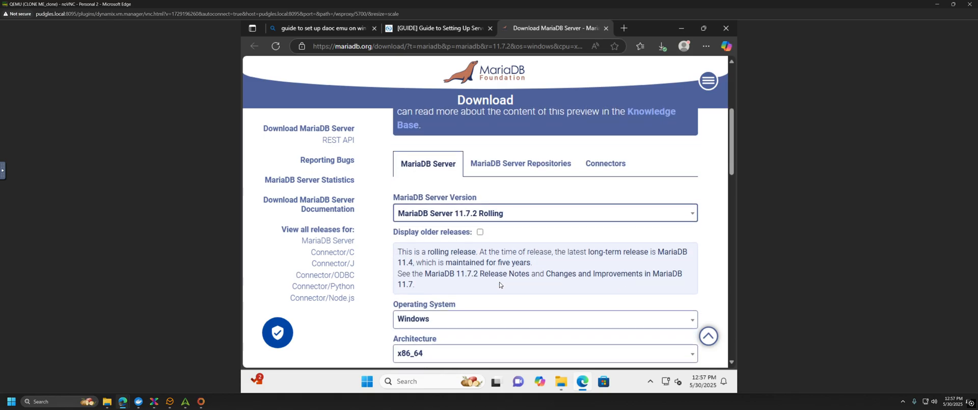
{"action": "scroll", "coordinate": [499, 285], "scroll_direction": "down", "scroll_amount": 1}
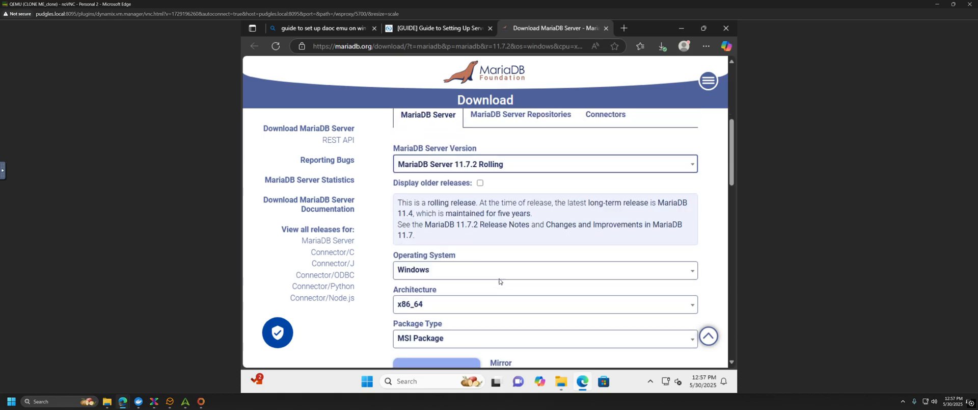
{"action": "scroll", "coordinate": [500, 284], "scroll_direction": "down", "scroll_amount": 2}
{"action": "left_click", "coordinate": [438, 279]}
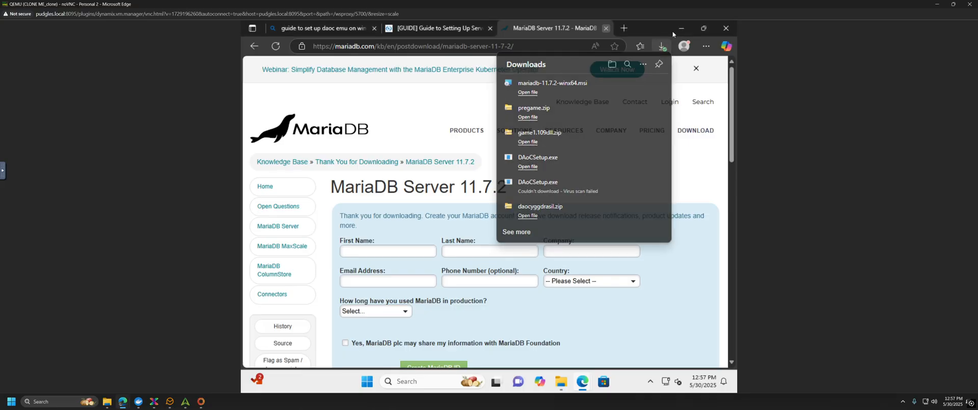
Step: Close the MariaDB tab and scroll down through the server setup guide
{"action": "left_click", "coordinate": [605, 28]}
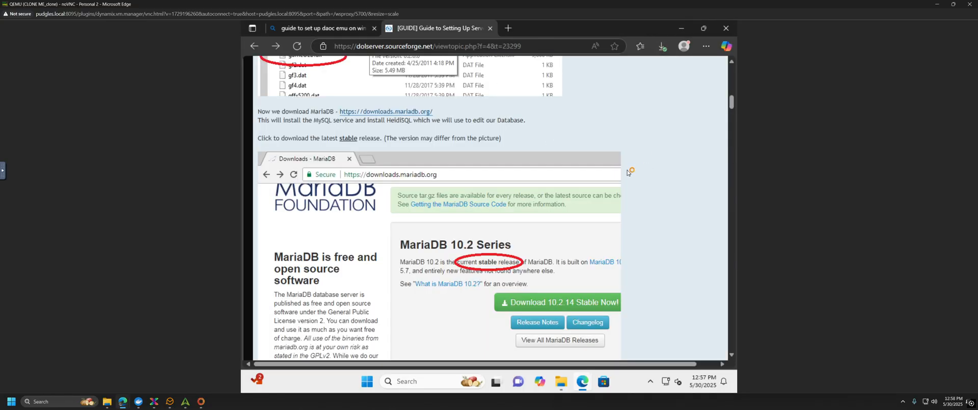
{"action": "scroll", "coordinate": [627, 172], "scroll_direction": "down", "scroll_amount": 1}
{"action": "scroll", "coordinate": [627, 172], "scroll_direction": "down", "scroll_amount": 2}
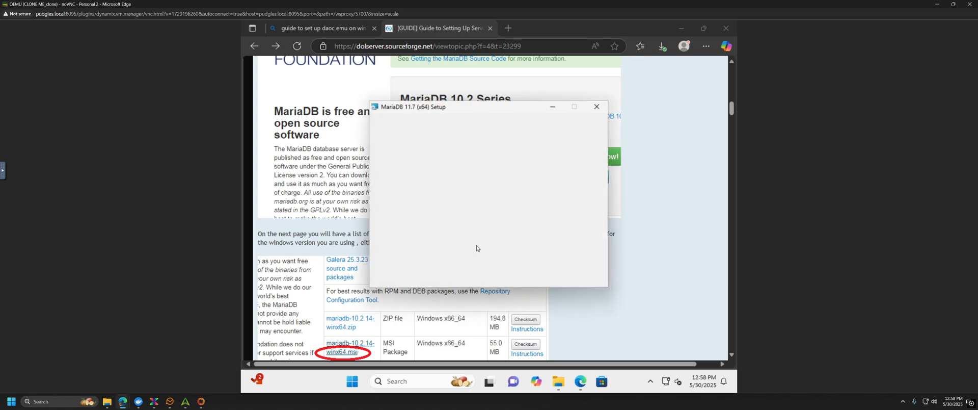
{"action": "scroll", "coordinate": [301, 282], "scroll_direction": "down", "scroll_amount": 2}
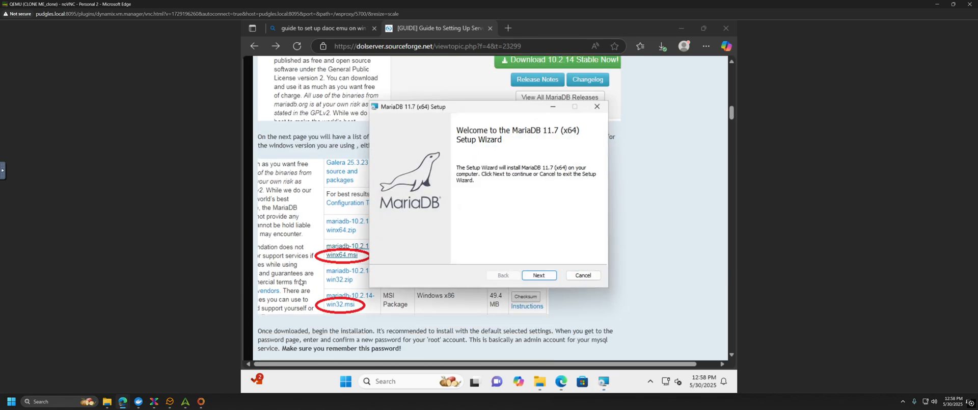
{"action": "scroll", "coordinate": [301, 281], "scroll_direction": "down", "scroll_amount": 1}
{"action": "scroll", "coordinate": [301, 281], "scroll_direction": "up", "scroll_amount": 1}
{"action": "scroll", "coordinate": [420, 339], "scroll_direction": "down", "scroll_amount": 1}
{"action": "scroll", "coordinate": [461, 319], "scroll_direction": "down", "scroll_amount": 1}
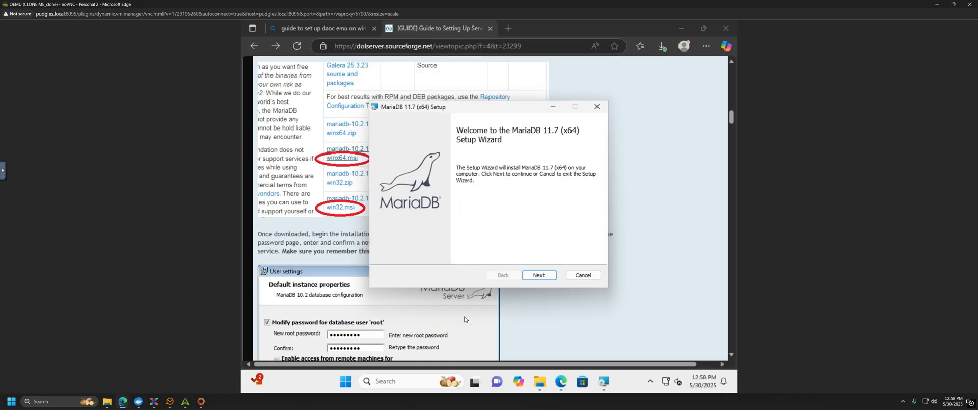
{"action": "scroll", "coordinate": [458, 319], "scroll_direction": "down", "scroll_amount": 1}
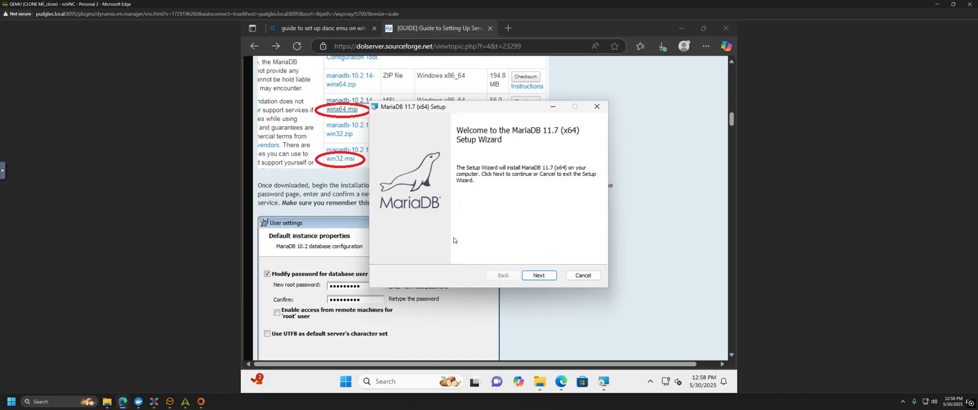
Step: Accept the GNU GPL licence in MariaDB Setup and keep the default features
{"action": "left_click", "coordinate": [537, 276]}
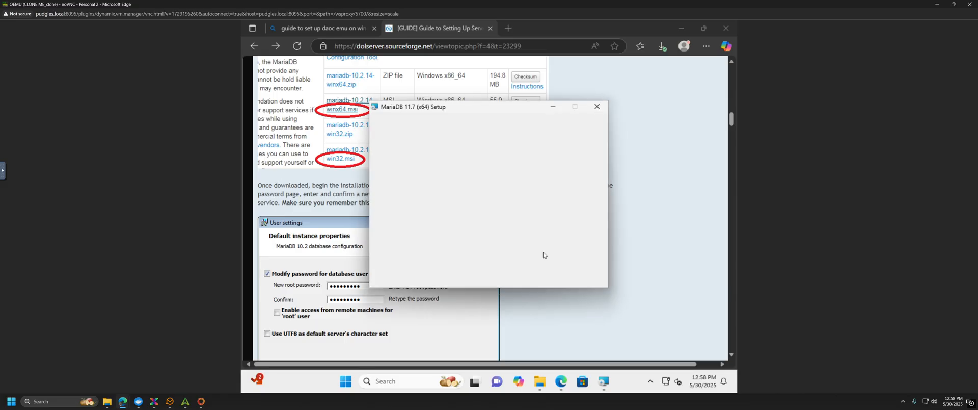
{"action": "left_click", "coordinate": [386, 252]}
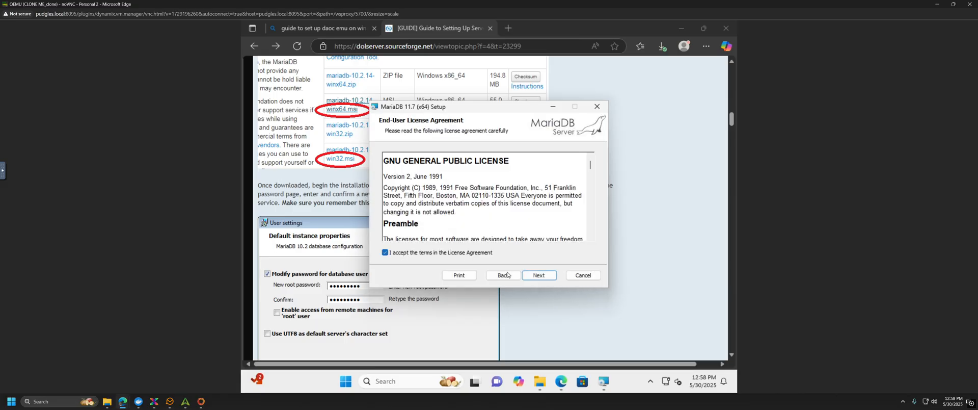
{"action": "left_click", "coordinate": [543, 278]}
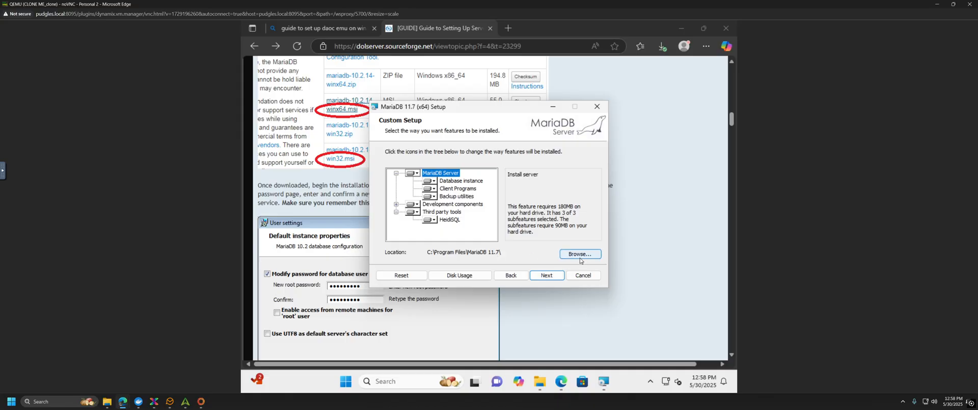
{"action": "left_click", "coordinate": [546, 276]}
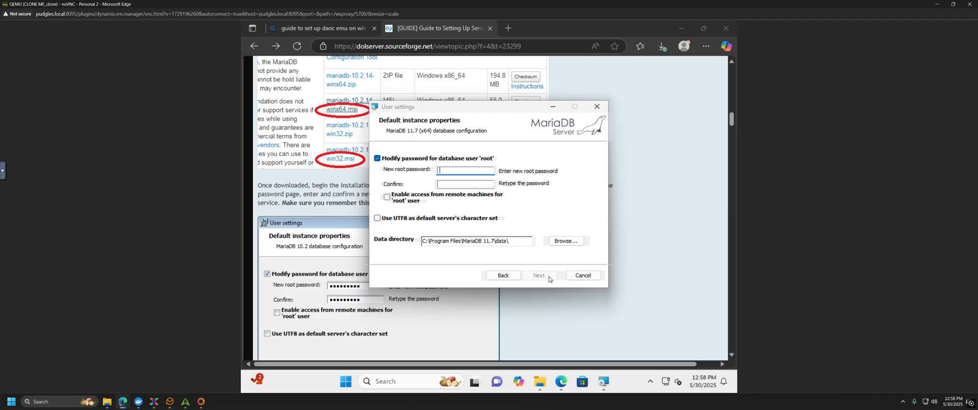
Step: Enter and confirm a database root password, then go on to Database settings
{"action": "type", "text": "root"}
{"action": "left_click", "coordinate": [478, 184]}
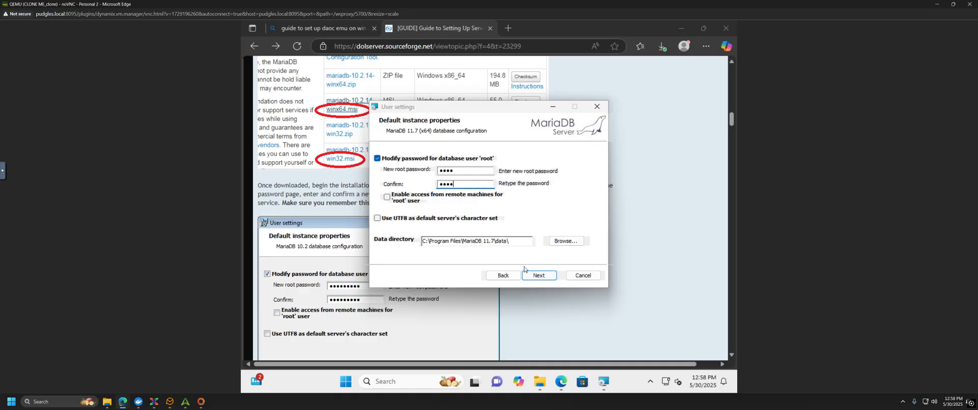
{"action": "left_click", "coordinate": [545, 275]}
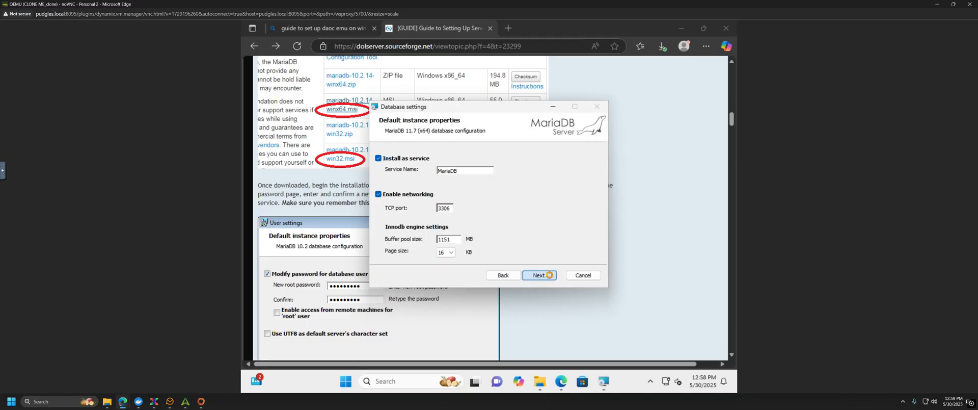
Step: Keep the MariaDB service on port 3306, start installing, and approve the administrator prompt
{"action": "left_click", "coordinate": [549, 276]}
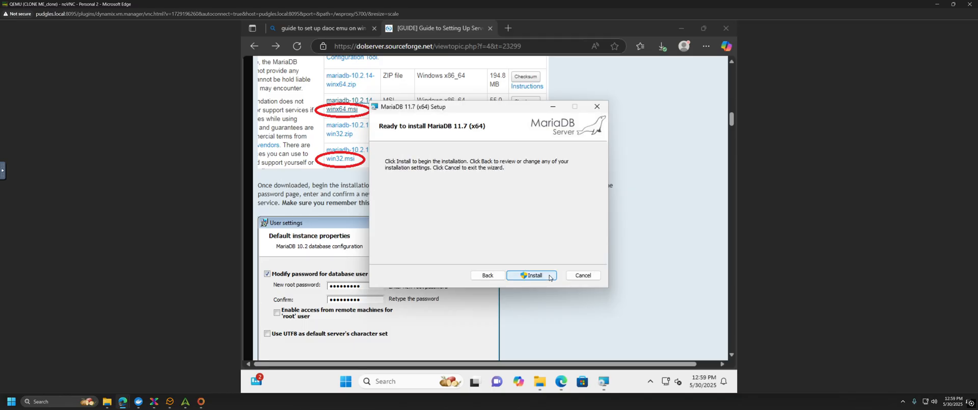
{"action": "left_click", "coordinate": [550, 275]}
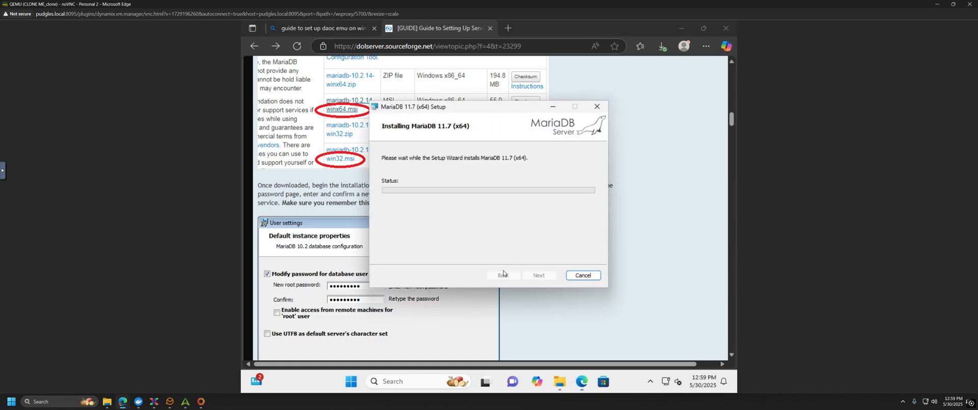
{"action": "scroll", "coordinate": [416, 316], "scroll_direction": "down", "scroll_amount": 3}
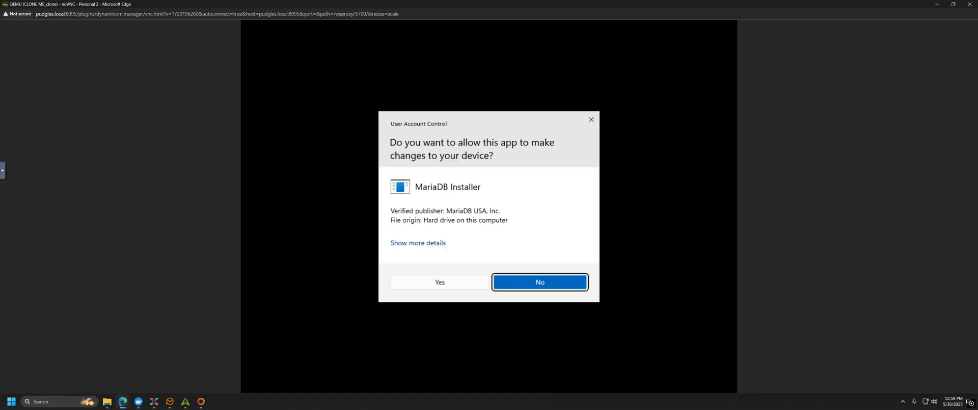
{"action": "left_click", "coordinate": [442, 282]}
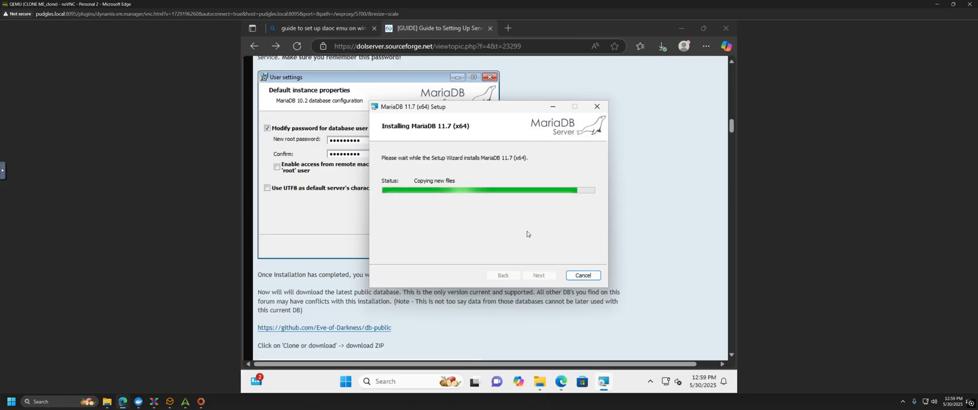
{"action": "scroll", "coordinate": [337, 269], "scroll_direction": "up", "scroll_amount": 1}
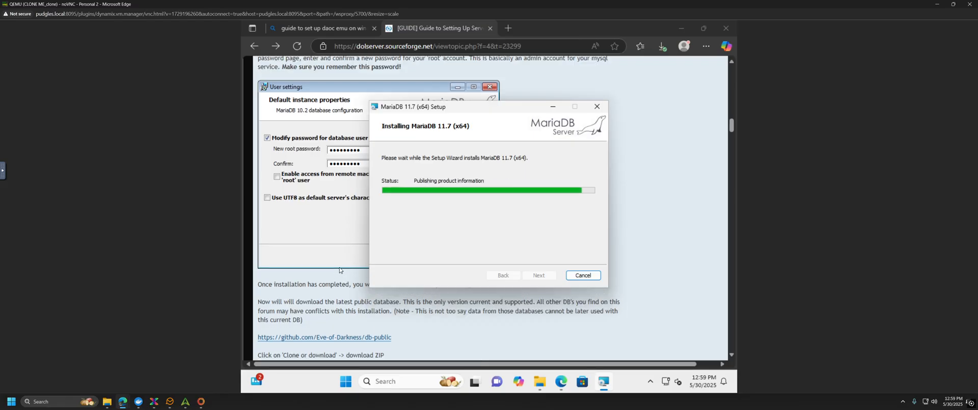
{"action": "scroll", "coordinate": [338, 270], "scroll_direction": "up", "scroll_amount": 3}
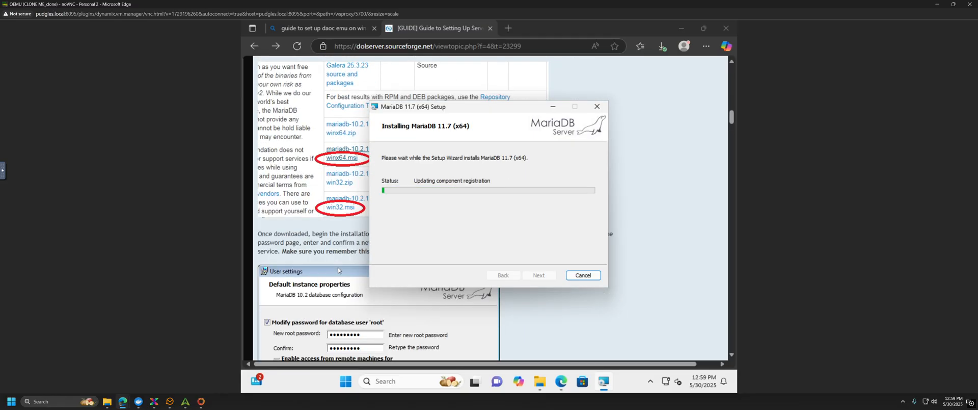
{"action": "scroll", "coordinate": [338, 270], "scroll_direction": "up", "scroll_amount": 2}
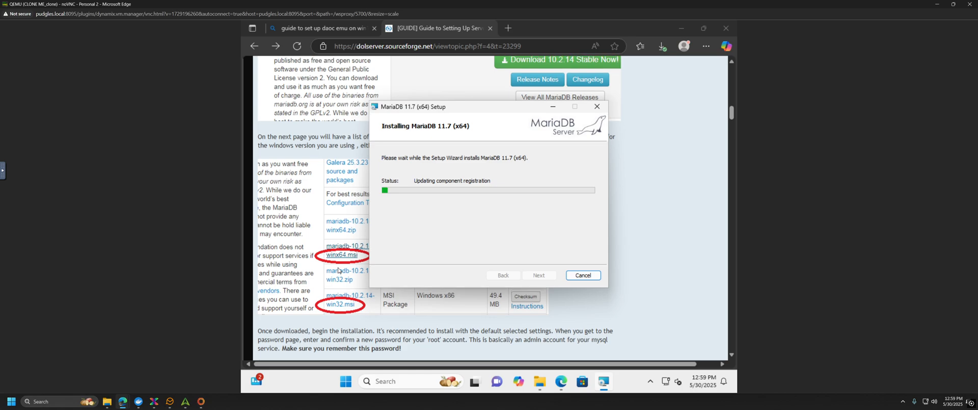
{"action": "scroll", "coordinate": [338, 270], "scroll_direction": "up", "scroll_amount": 3}
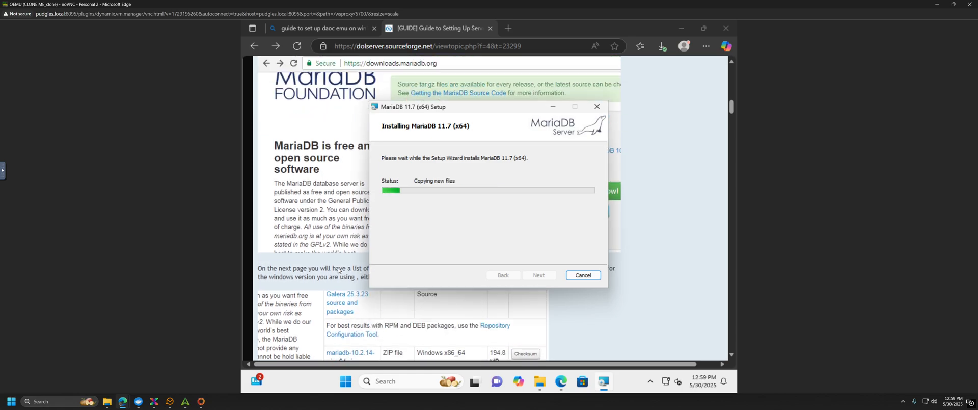
{"action": "scroll", "coordinate": [338, 270], "scroll_direction": "up", "scroll_amount": 1}
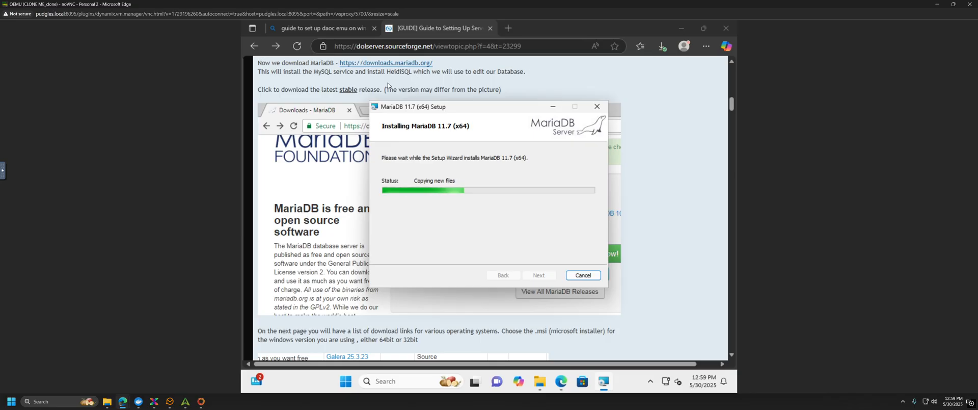
{"action": "scroll", "coordinate": [319, 256], "scroll_direction": "down", "scroll_amount": 2}
{"action": "scroll", "coordinate": [319, 256], "scroll_direction": "down", "scroll_amount": 5}
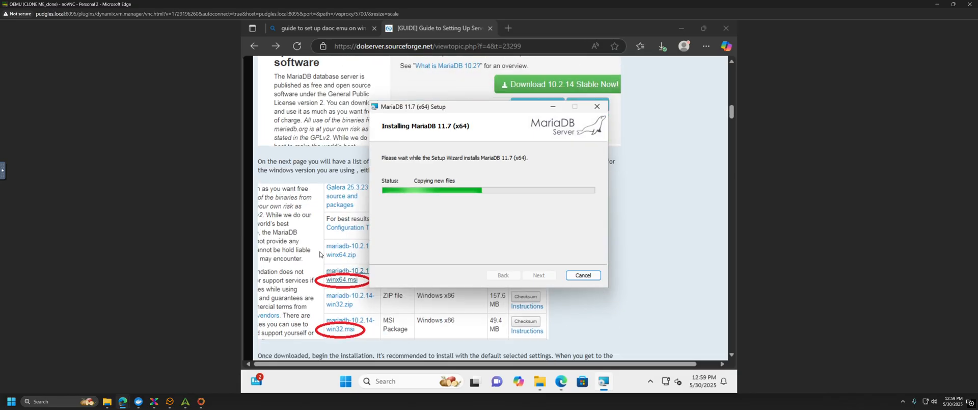
{"action": "scroll", "coordinate": [320, 250], "scroll_direction": "down", "scroll_amount": 2}
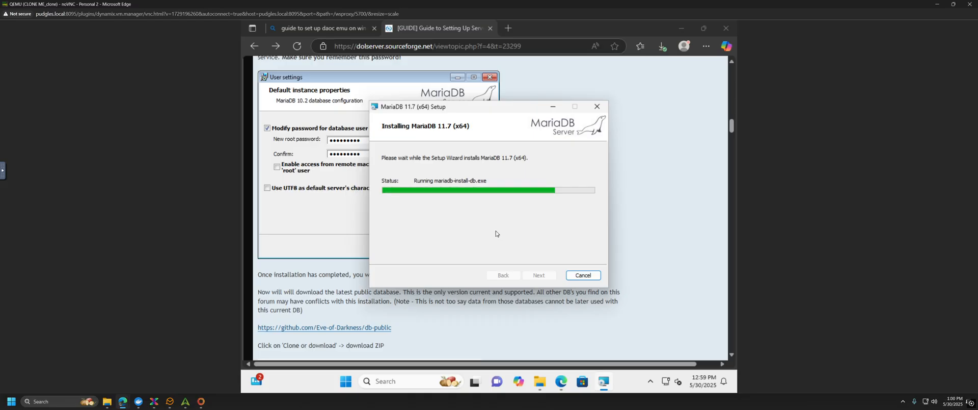
Step: Search 'heidisql' in a new tab, open heidisql.com, and bring back the MariaDB Setup window
{"action": "left_click", "coordinate": [511, 27]}
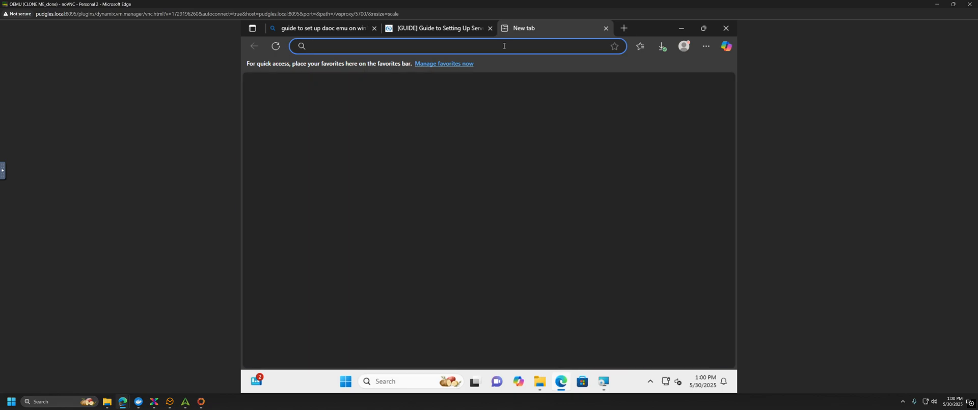
{"action": "type", "text": "heidi"}
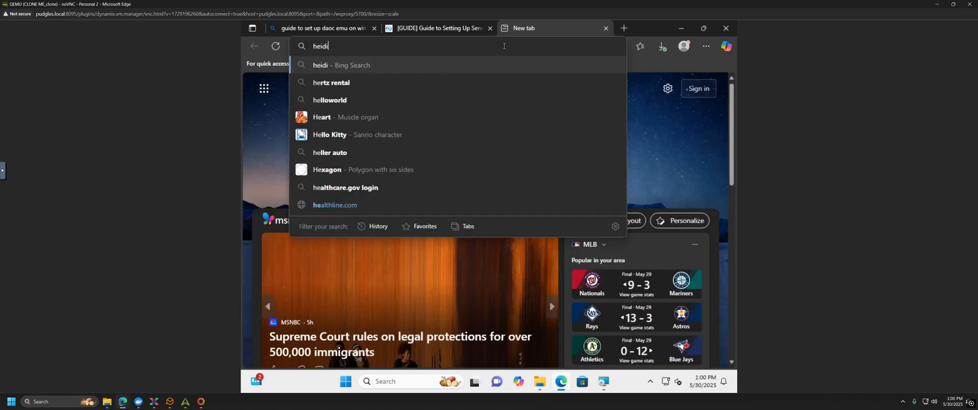
{"action": "type", "text": "sql"}
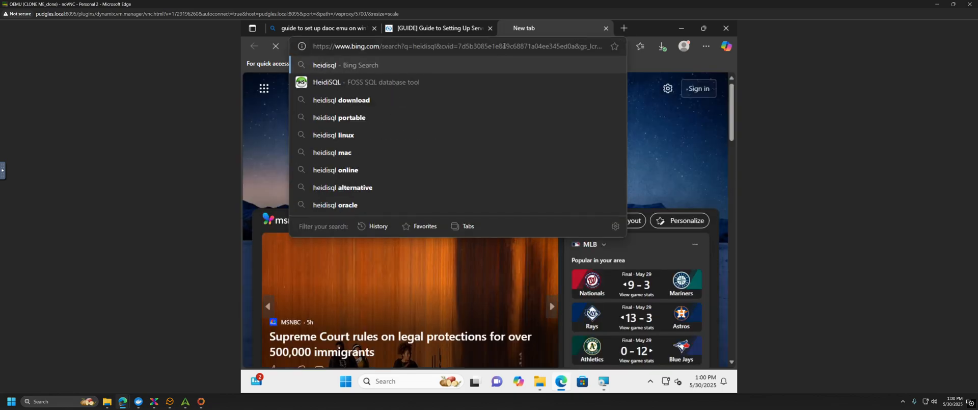
{"action": "key", "text": "Return"}
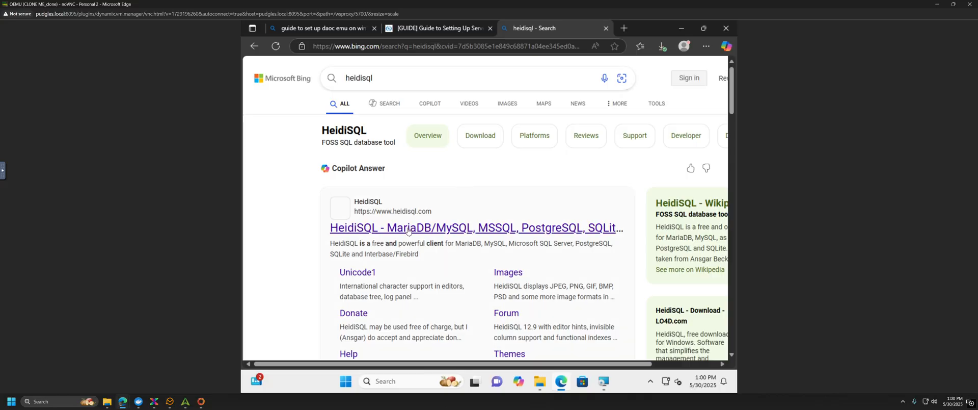
{"action": "left_click", "coordinate": [515, 233]}
{"action": "left_click", "coordinate": [604, 382]}
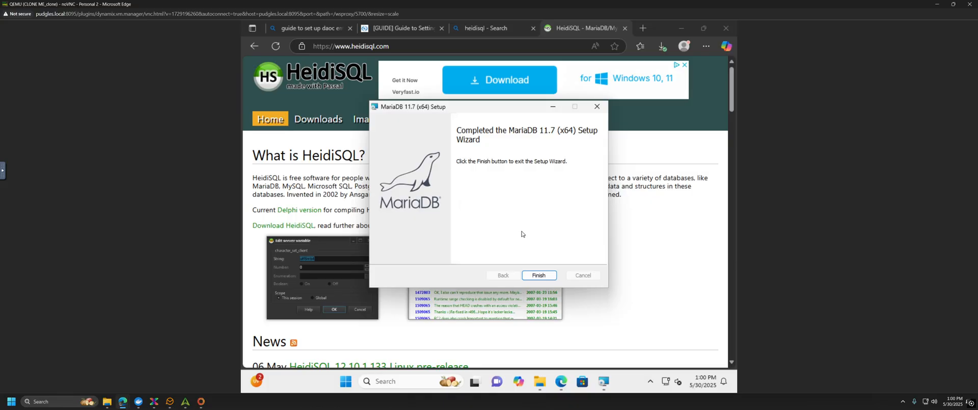
Step: Finish MariaDB Setup, dismiss the ad, and expand HeidiSQL's Windows Package Manager details
{"action": "left_click", "coordinate": [539, 275]}
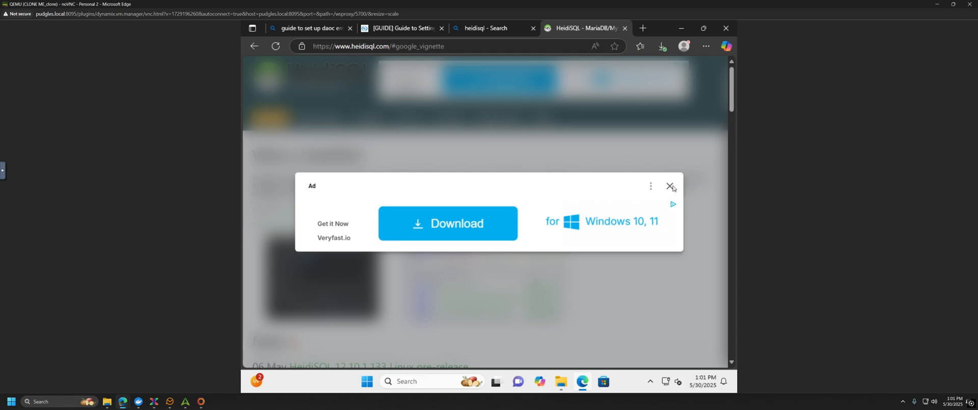
{"action": "left_click", "coordinate": [670, 187]}
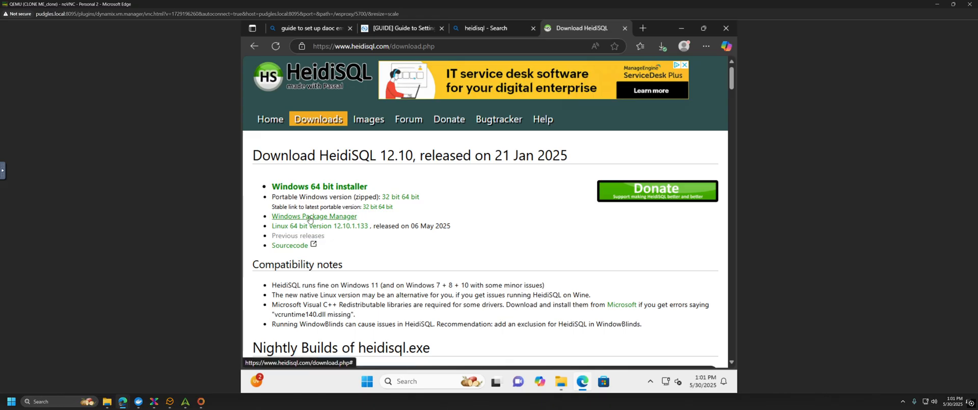
{"action": "left_click", "coordinate": [309, 217]}
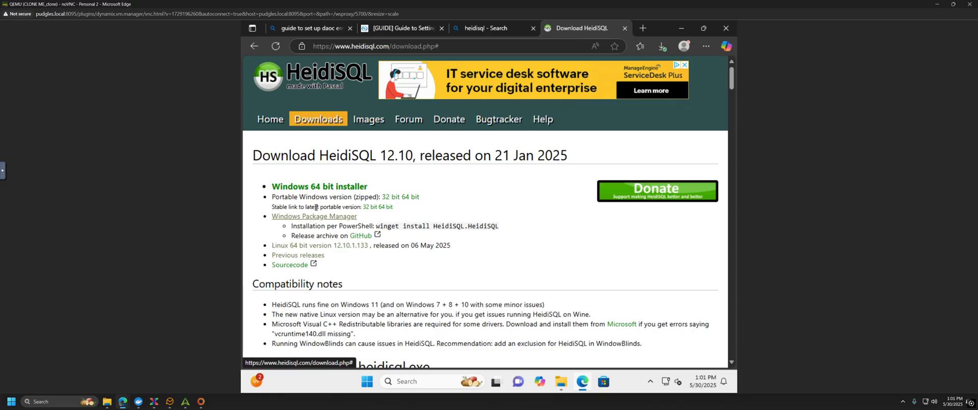
{"action": "scroll", "coordinate": [398, 228], "scroll_direction": "down", "scroll_amount": 3}
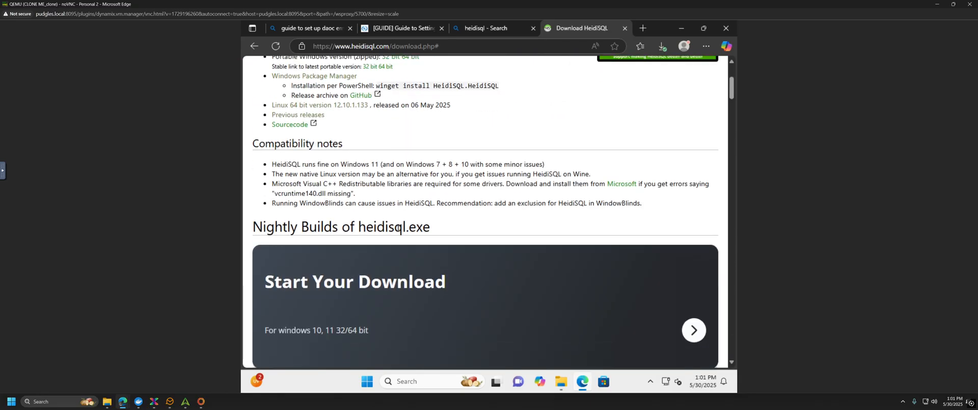
{"action": "scroll", "coordinate": [399, 228], "scroll_direction": "up", "scroll_amount": 3}
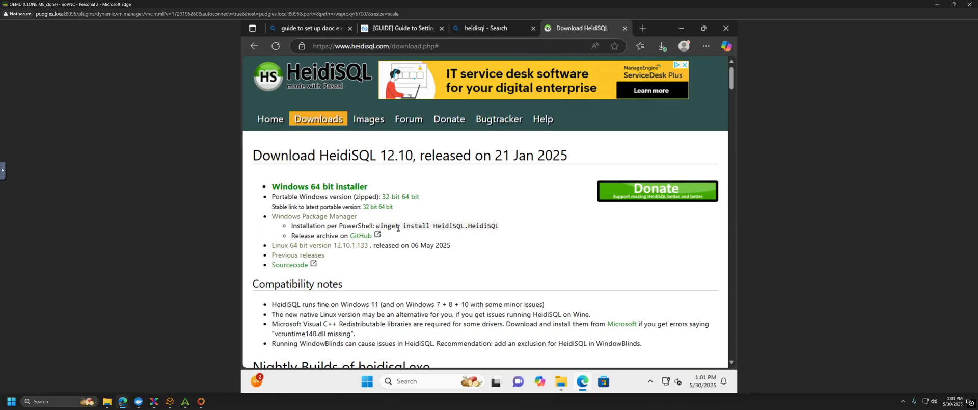
Step: Open the winget-pkgs HeidiSQL manifests on GitHub and check the 11.0 version folder
{"action": "left_click", "coordinate": [361, 236]}
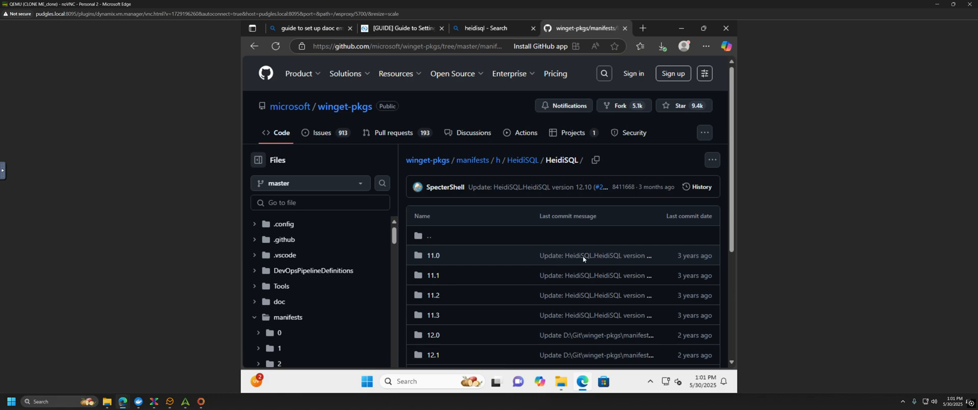
{"action": "left_click", "coordinate": [434, 259]}
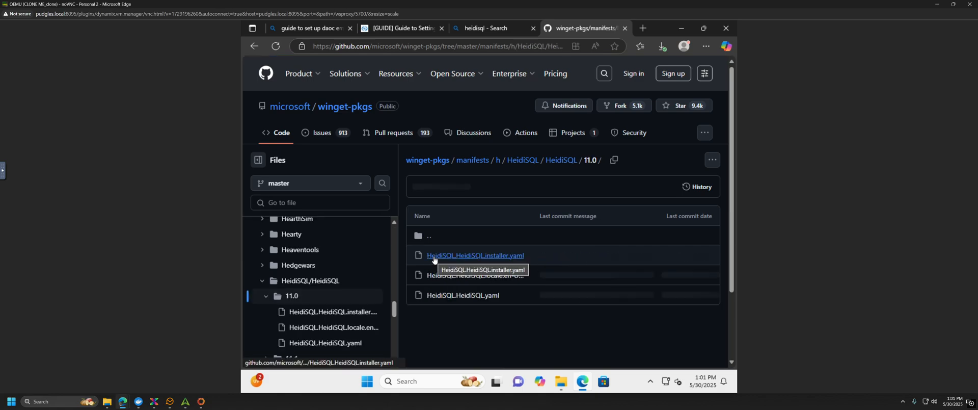
{"action": "left_click", "coordinate": [252, 46]}
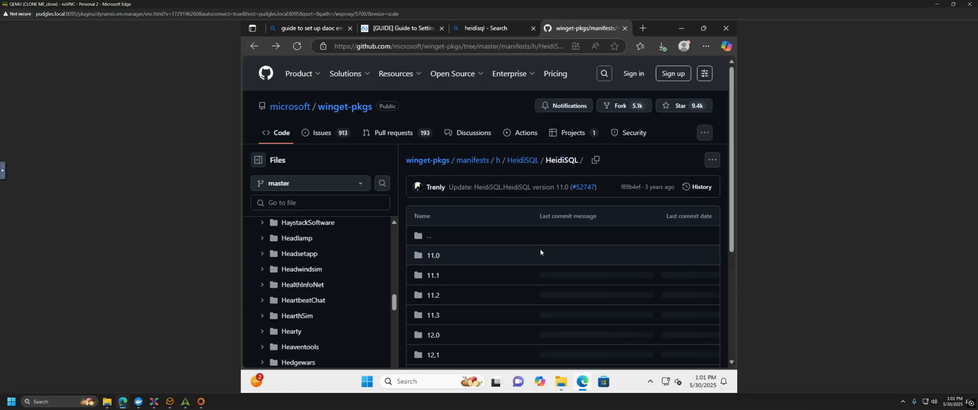
{"action": "scroll", "coordinate": [534, 252], "scroll_direction": "down", "scroll_amount": 3}
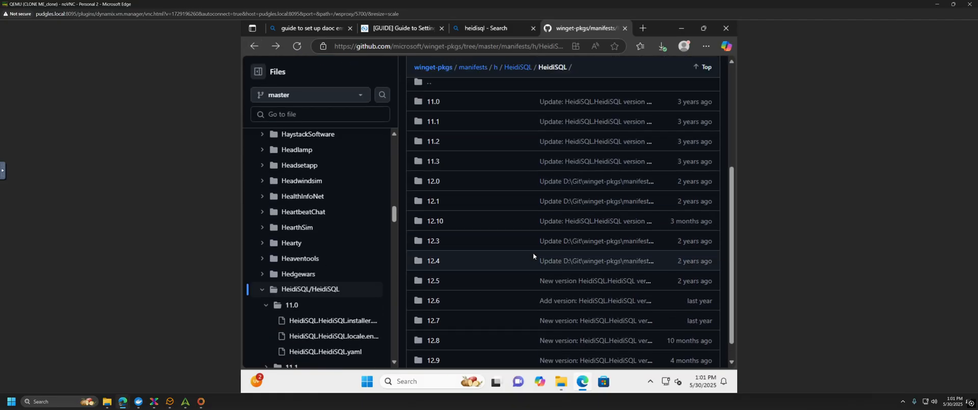
{"action": "scroll", "coordinate": [533, 252], "scroll_direction": "down", "scroll_amount": 1}
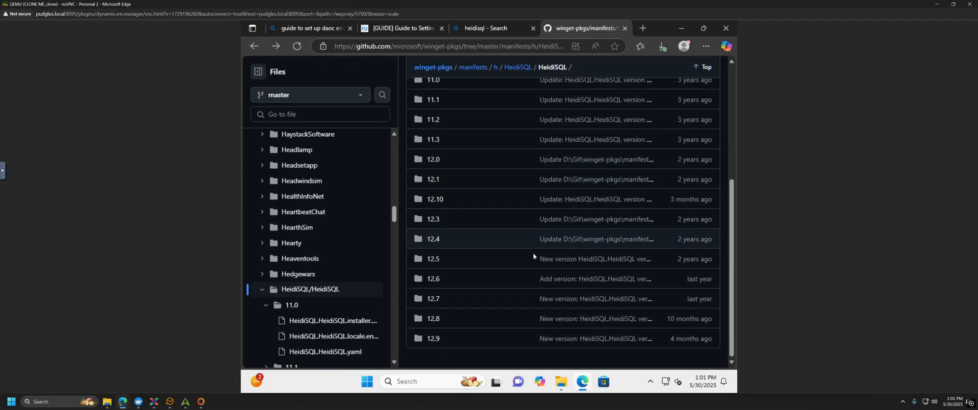
Step: Return to the HeidiSQL site, download the 12.10 installer, and run HeidiSQL_12.10.0.7000_Setup.exe
{"action": "left_click", "coordinate": [624, 29]}
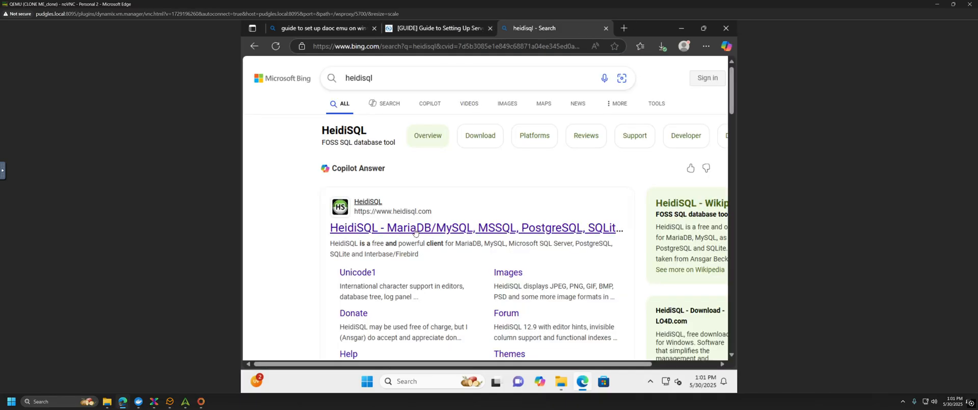
{"action": "left_click", "coordinate": [454, 228]}
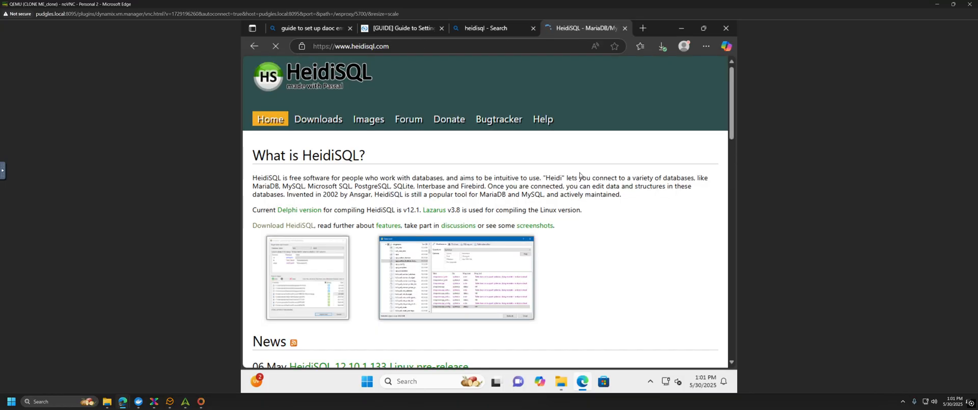
{"action": "mouse_move", "coordinate": [319, 119]}
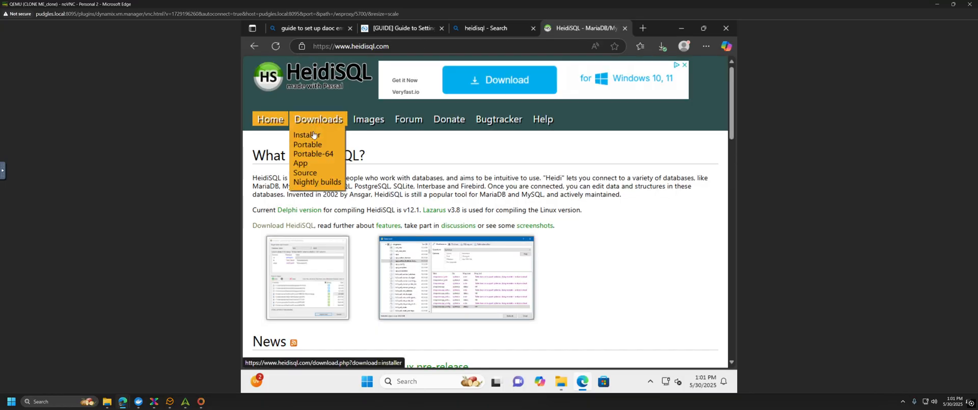
{"action": "left_click", "coordinate": [314, 135]}
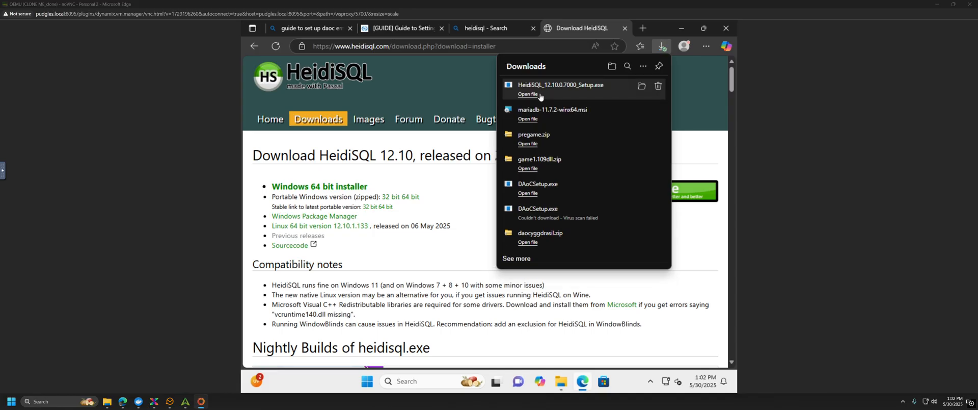
{"action": "left_click", "coordinate": [596, 97]}
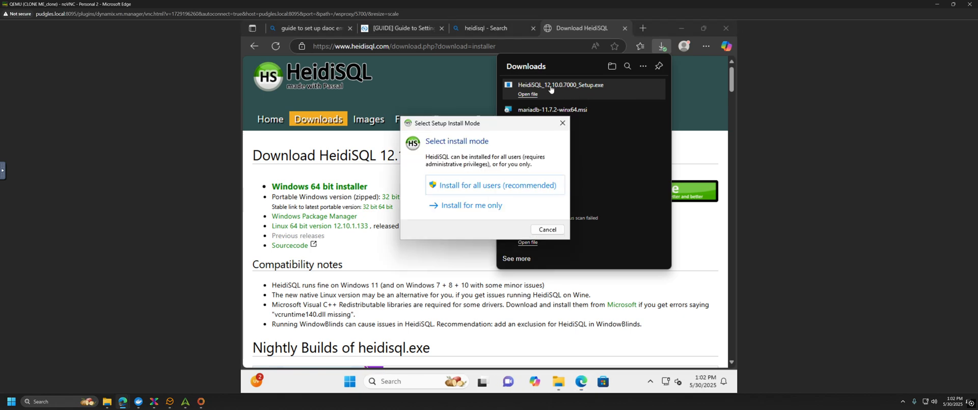
Step: Install HeidiSQL for all users, accepting the license and default folders and tasks
{"action": "left_click", "coordinate": [464, 191]}
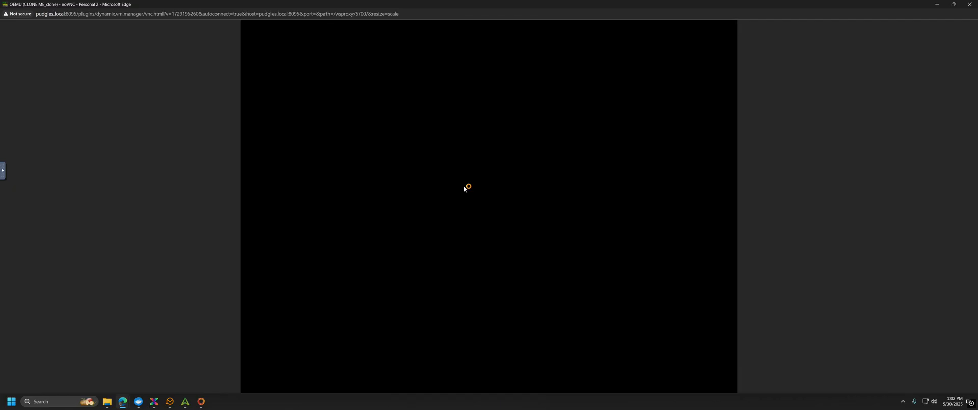
{"action": "left_click", "coordinate": [451, 285]}
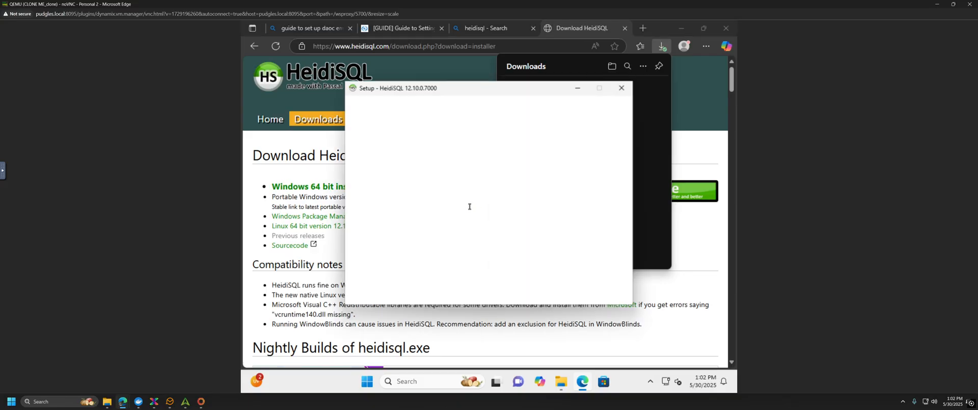
{"action": "left_click", "coordinate": [412, 266]}
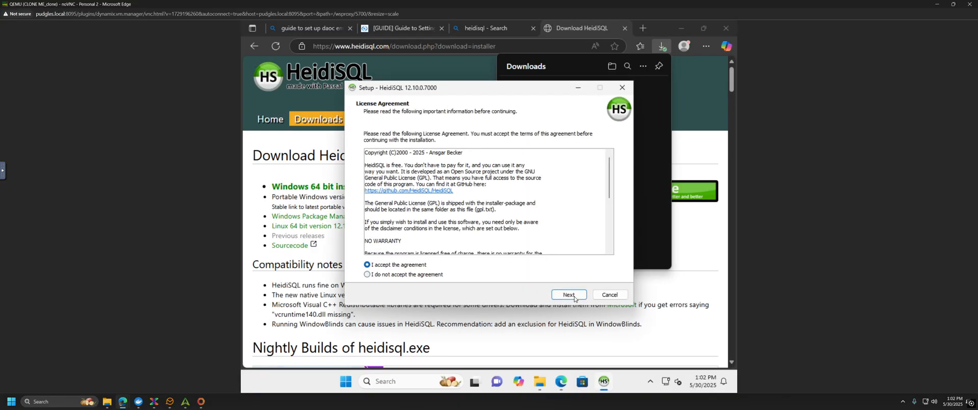
{"action": "left_click", "coordinate": [573, 297]}
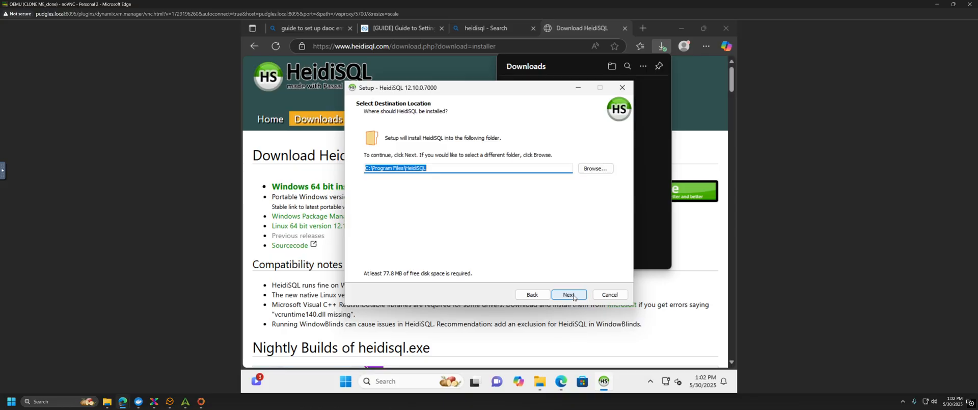
{"action": "left_click", "coordinate": [569, 295]}
{"action": "left_click", "coordinate": [569, 295]}
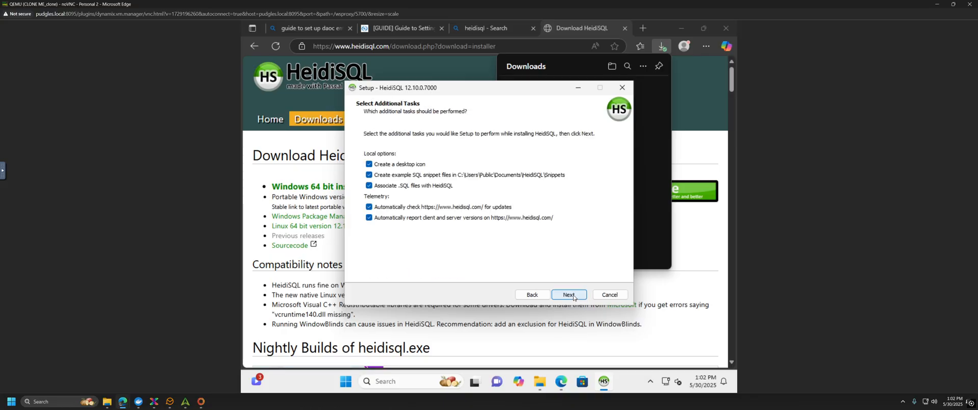
{"action": "left_click", "coordinate": [569, 295]}
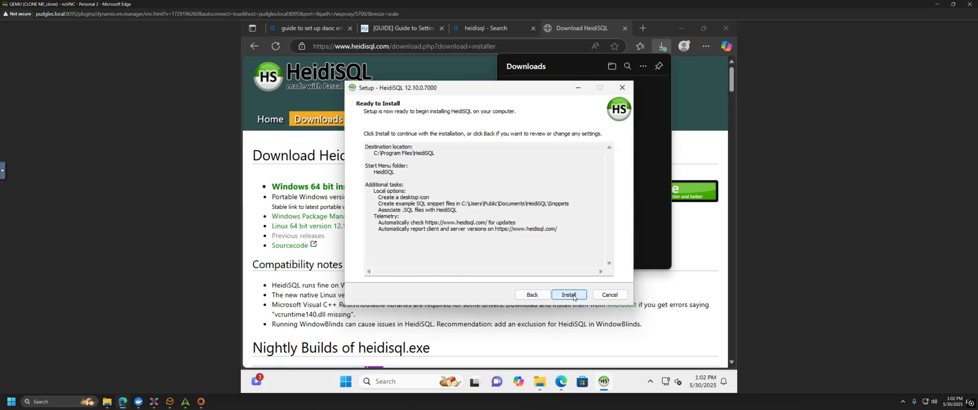
{"action": "left_click", "coordinate": [571, 295]}
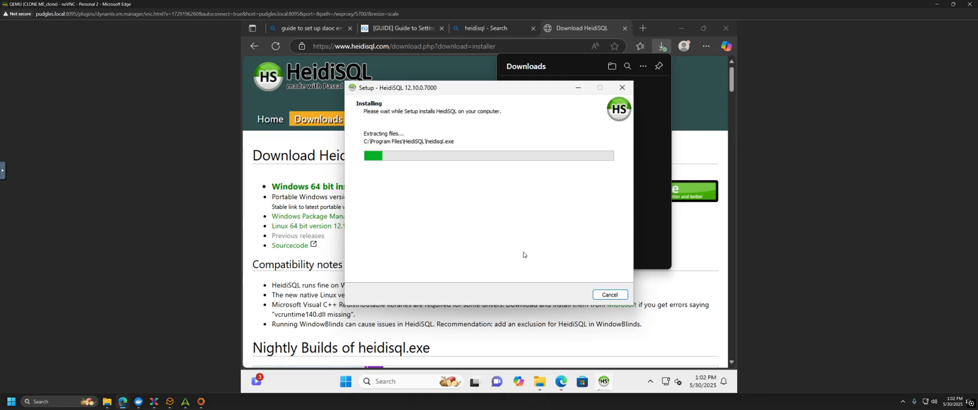
Step: Close the HeidiSQL download and search tabs, then finish setup without launching HeidiSQL
{"action": "left_click", "coordinate": [540, 30]}
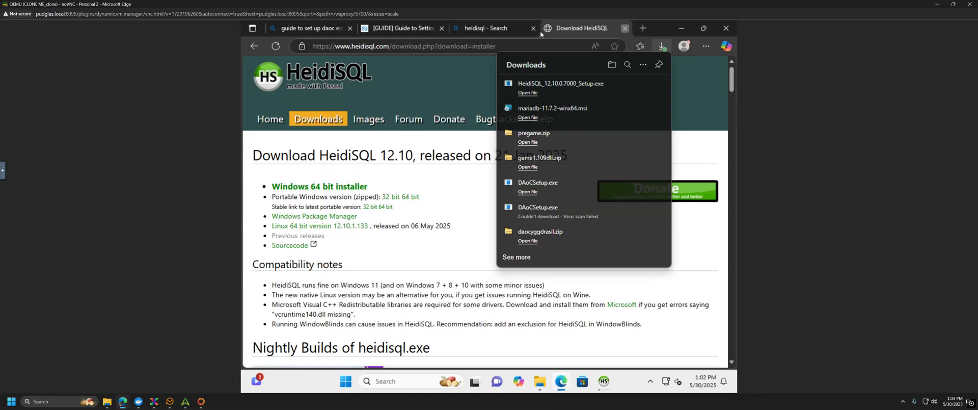
{"action": "key", "text": "ctrl+w"}
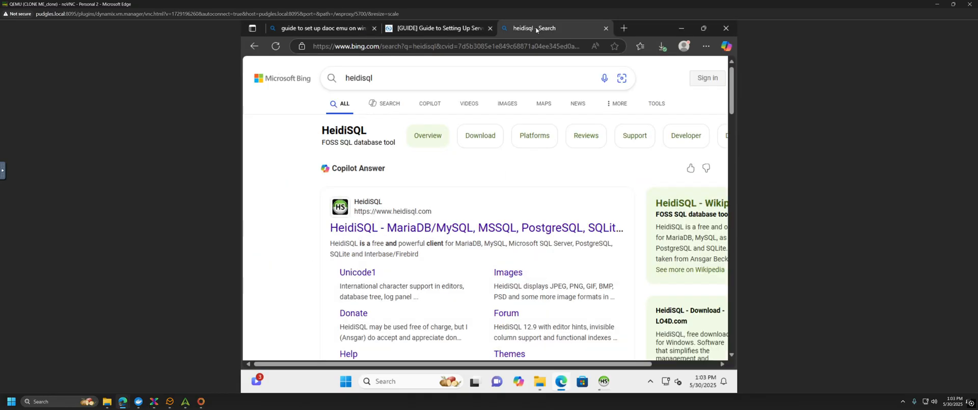
{"action": "left_click", "coordinate": [605, 29]}
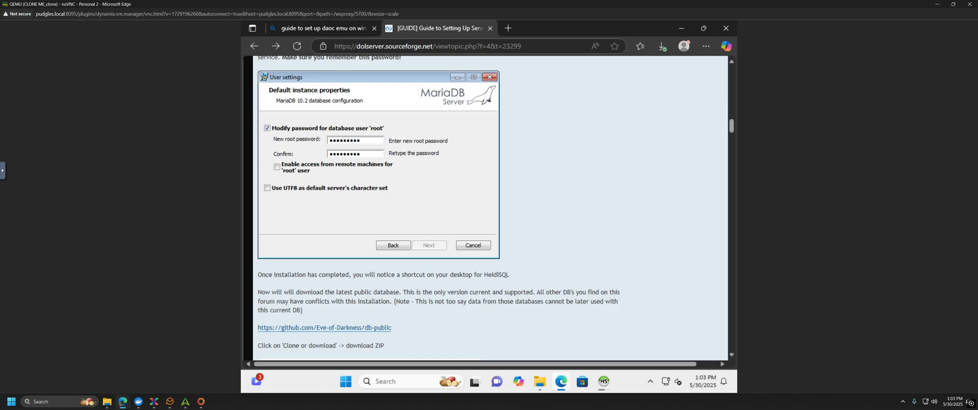
{"action": "left_click", "coordinate": [603, 381]}
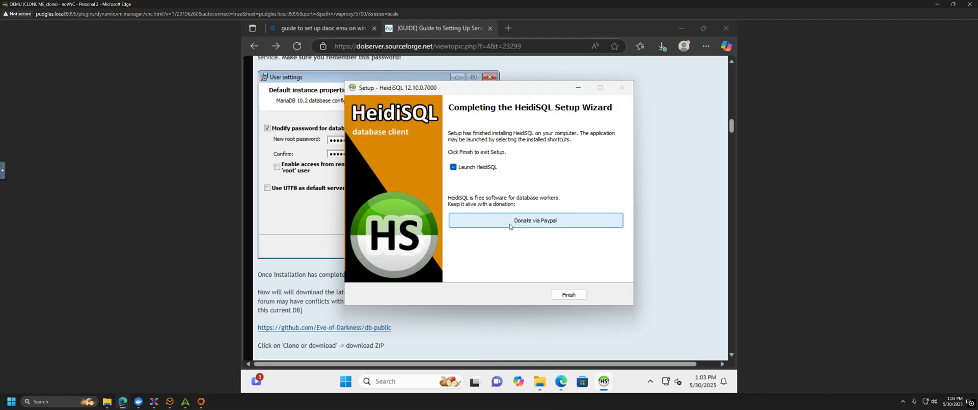
{"action": "left_click", "coordinate": [453, 167]}
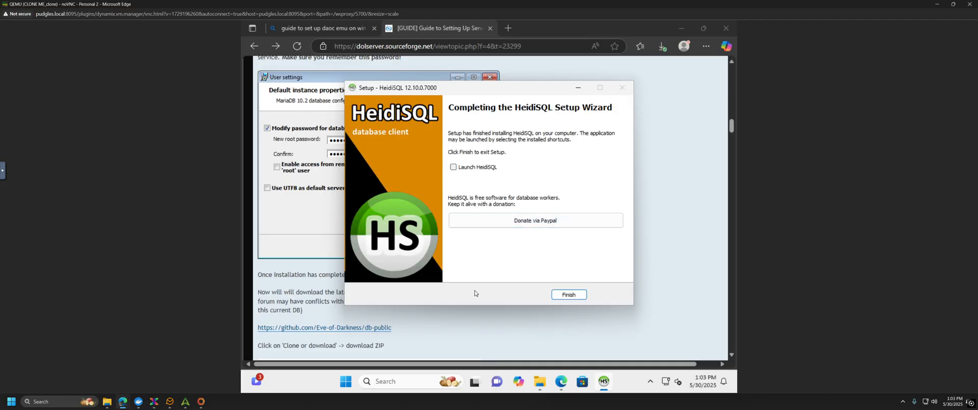
{"action": "left_click", "coordinate": [569, 295]}
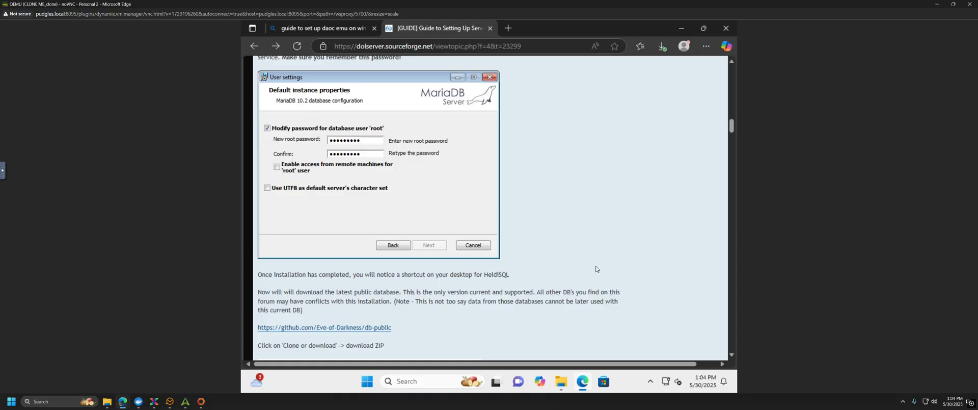
Step: Open the Eve-of-Darkness db-public repository on GitHub and download it as db-public-master.zip
{"action": "scroll", "coordinate": [596, 269], "scroll_direction": "down", "scroll_amount": 1}
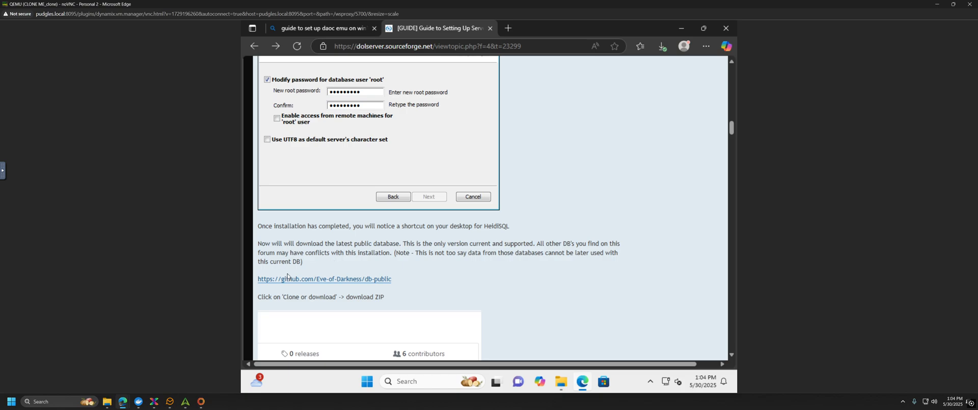
{"action": "left_click", "coordinate": [334, 278]}
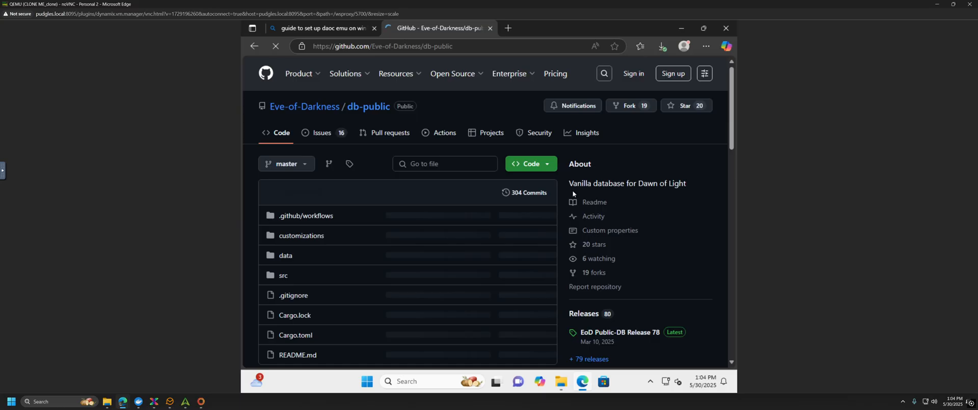
{"action": "left_click", "coordinate": [552, 165]}
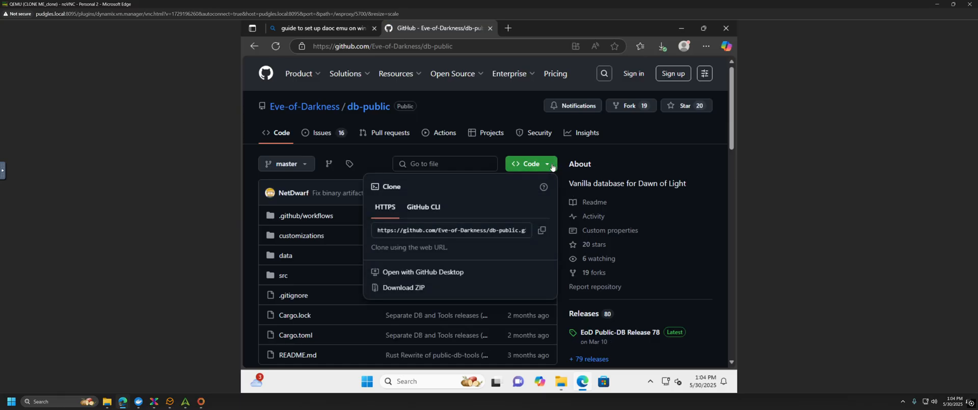
{"action": "left_click", "coordinate": [400, 291]}
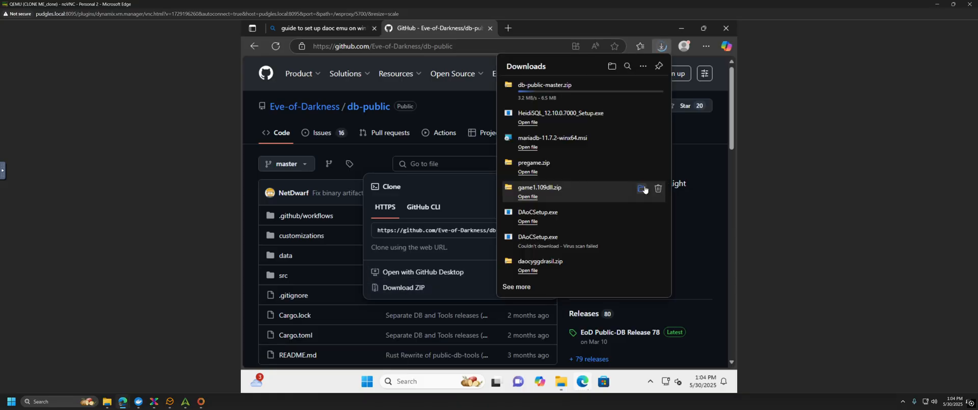
{"action": "left_click", "coordinate": [330, 30]}
{"action": "left_click", "coordinate": [435, 30]}
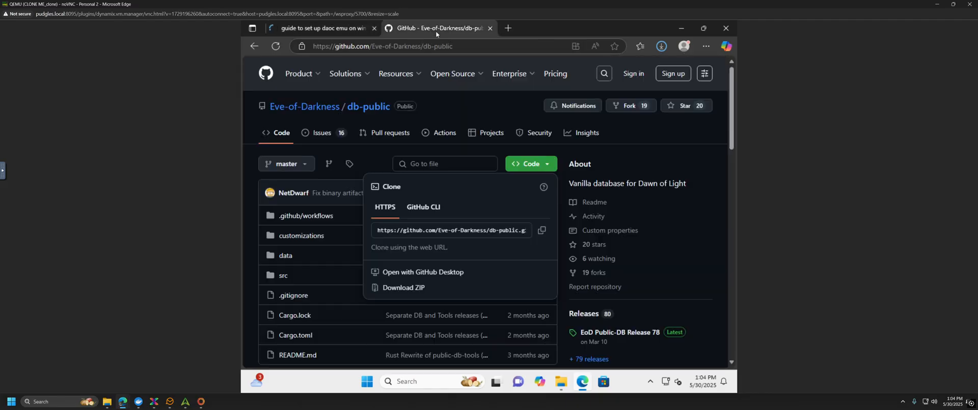
Step: Go back to the SourceForge DOL guide and scroll through its ZIP extraction and concat.exe instructions
{"action": "left_click", "coordinate": [254, 47]}
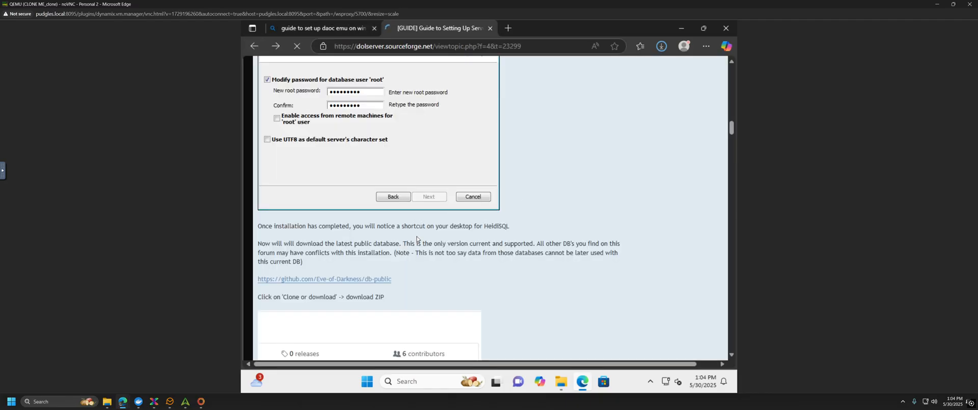
{"action": "scroll", "coordinate": [523, 240], "scroll_direction": "down", "scroll_amount": 3}
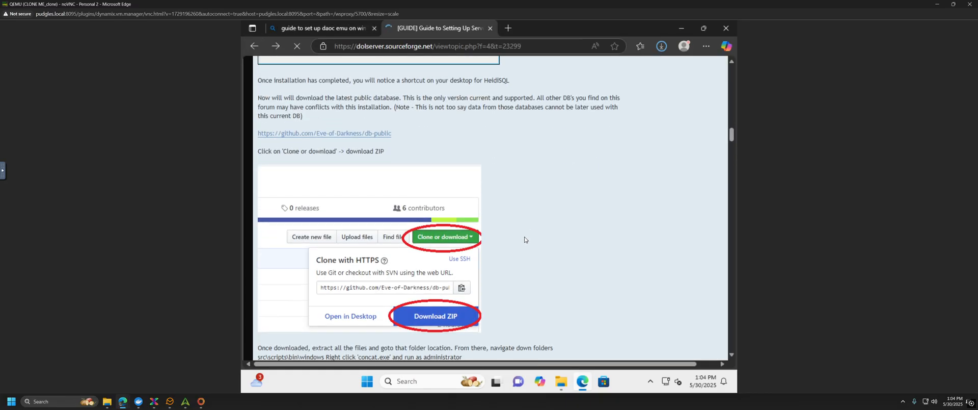
{"action": "scroll", "coordinate": [525, 239], "scroll_direction": "down", "scroll_amount": 1}
{"action": "scroll", "coordinate": [637, 239], "scroll_direction": "down", "scroll_amount": 1}
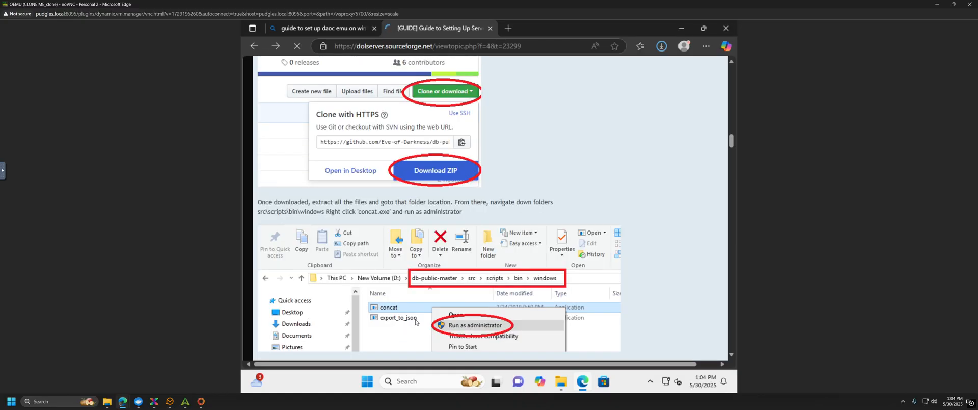
{"action": "scroll", "coordinate": [647, 270], "scroll_direction": "down", "scroll_amount": 3}
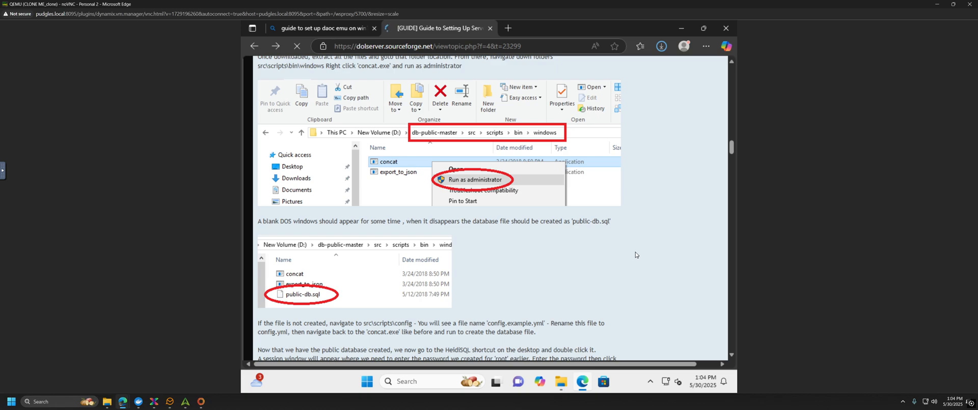
{"action": "scroll", "coordinate": [636, 257], "scroll_direction": "down", "scroll_amount": 1}
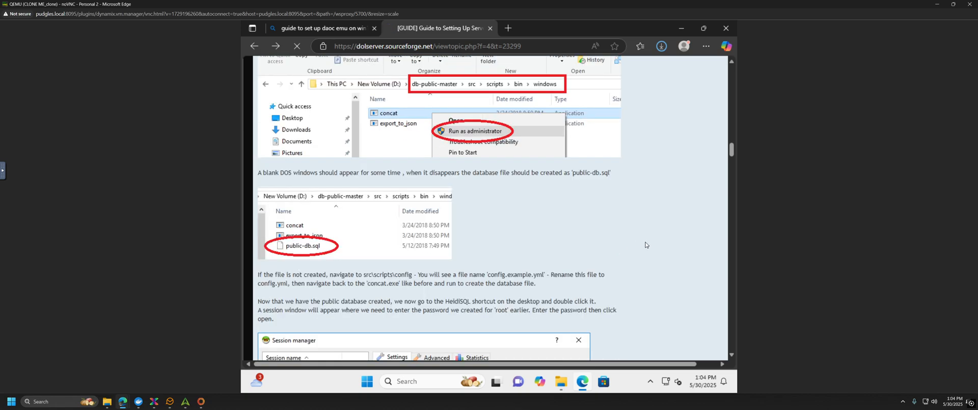
{"action": "scroll", "coordinate": [645, 245], "scroll_direction": "up", "scroll_amount": 1}
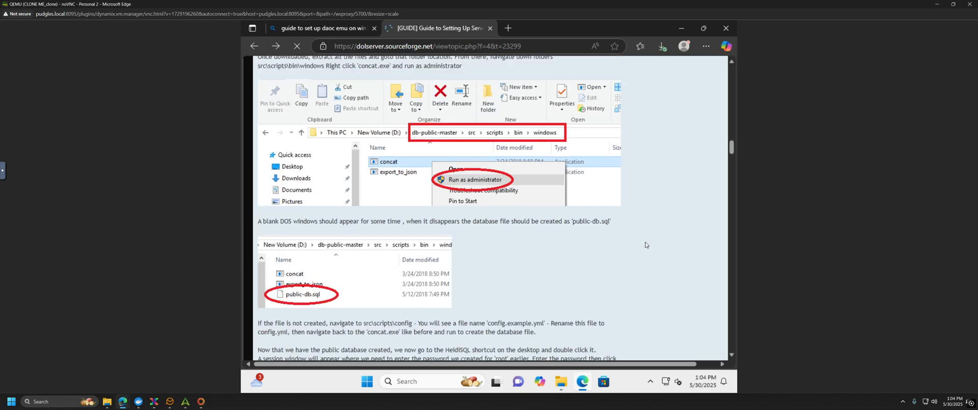
{"action": "scroll", "coordinate": [645, 245], "scroll_direction": "up", "scroll_amount": 5}
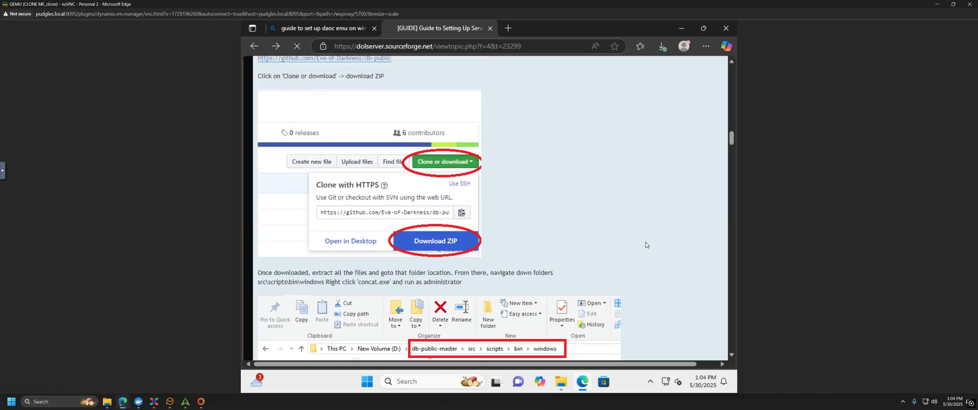
Step: Download public-db.mysql.sql.7z from EoD Public-DB Release 78, then return to the db-public repository page
{"action": "left_click", "coordinate": [376, 134]}
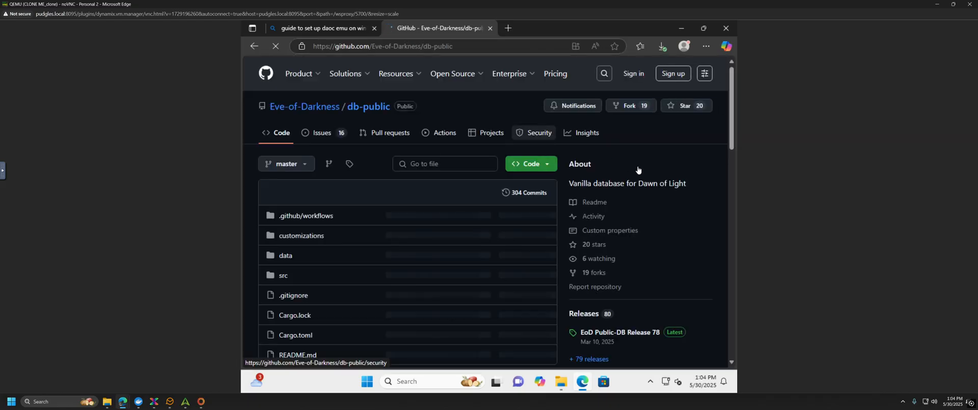
{"action": "left_click", "coordinate": [629, 334]}
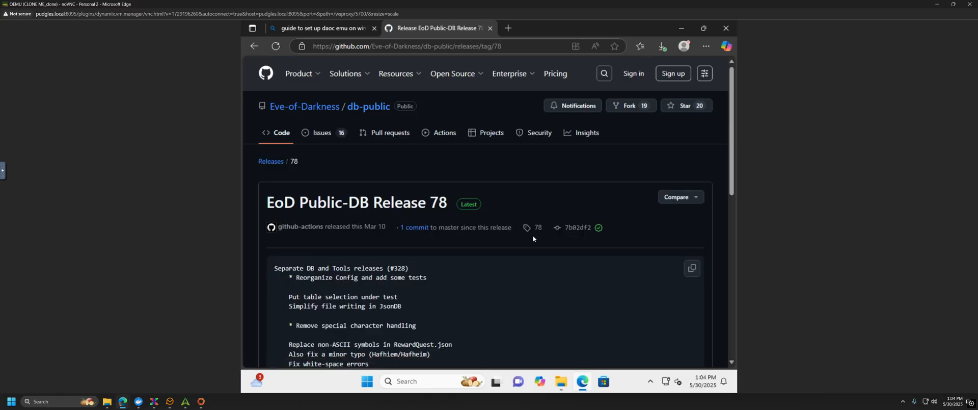
{"action": "scroll", "coordinate": [533, 228], "scroll_direction": "down", "scroll_amount": 1}
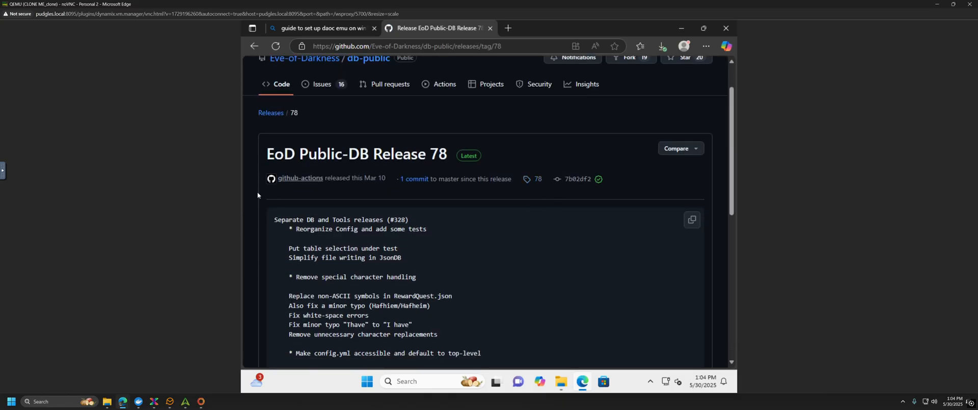
{"action": "scroll", "coordinate": [261, 229], "scroll_direction": "down", "scroll_amount": 10}
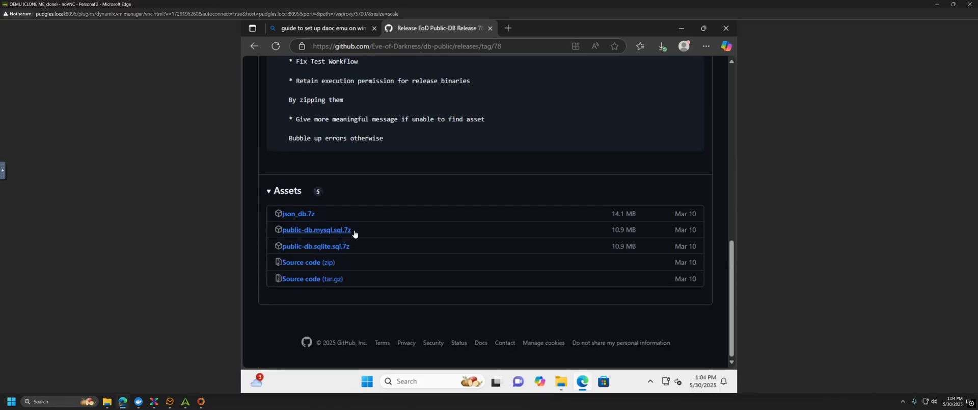
{"action": "left_click", "coordinate": [311, 230]}
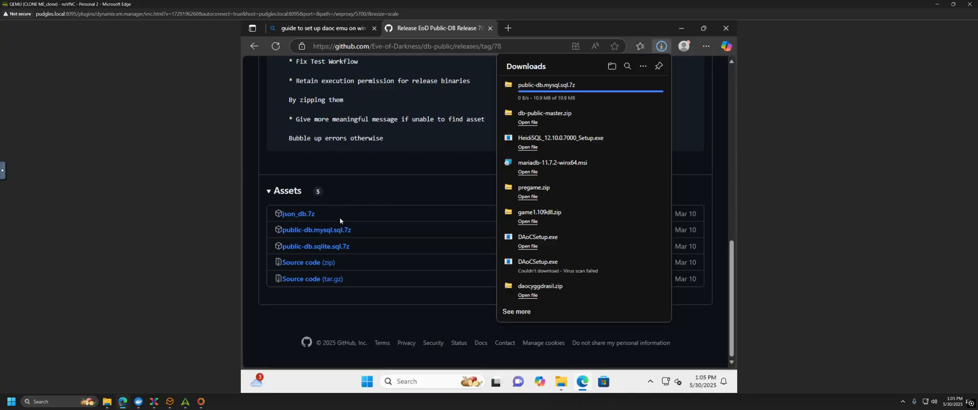
{"action": "scroll", "coordinate": [402, 195], "scroll_direction": "up", "scroll_amount": 5}
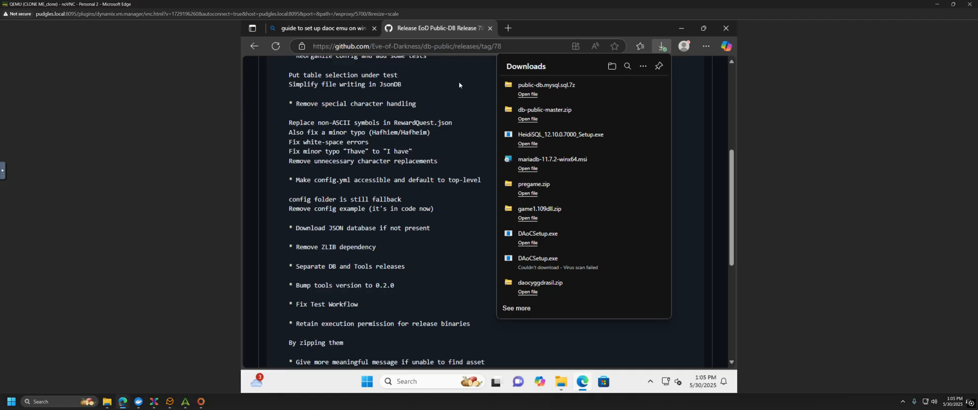
{"action": "left_click", "coordinate": [457, 116]}
{"action": "scroll", "coordinate": [456, 116], "scroll_direction": "up", "scroll_amount": 1}
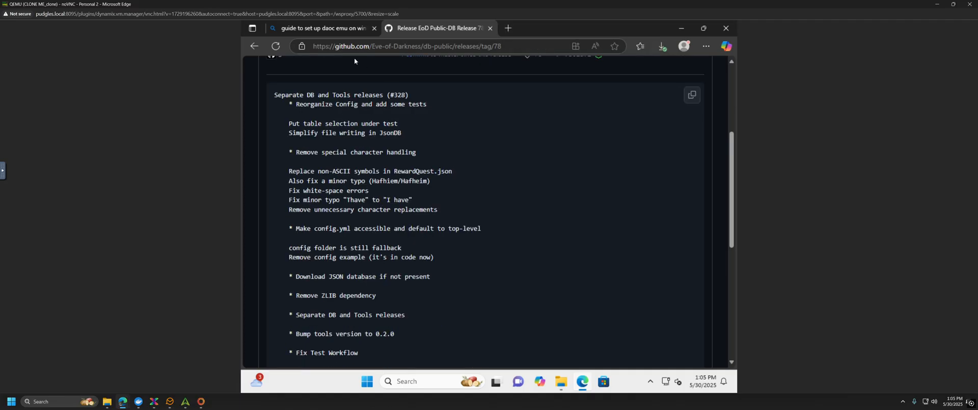
{"action": "left_click", "coordinate": [255, 47]}
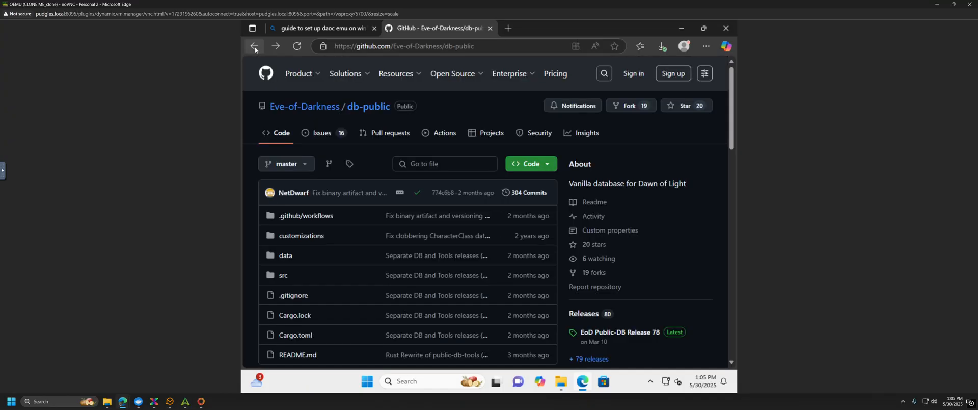
Step: Return to the DOL setup guide and scroll to find the db-public repository link
{"action": "left_click", "coordinate": [255, 47]}
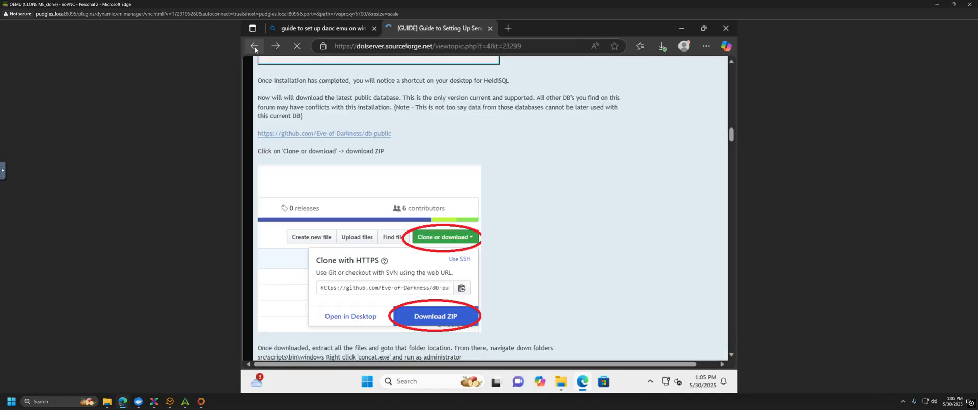
{"action": "scroll", "coordinate": [565, 244], "scroll_direction": "down", "scroll_amount": 3}
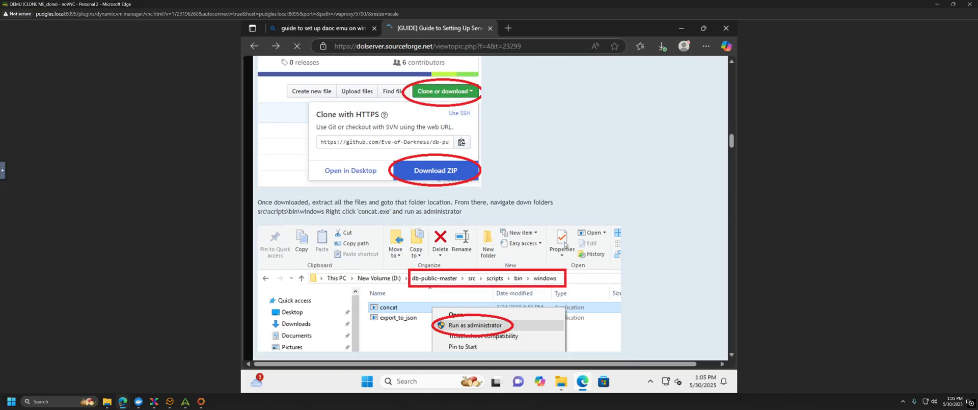
{"action": "scroll", "coordinate": [566, 245], "scroll_direction": "up", "scroll_amount": 3}
{"action": "scroll", "coordinate": [509, 184], "scroll_direction": "up", "scroll_amount": 2}
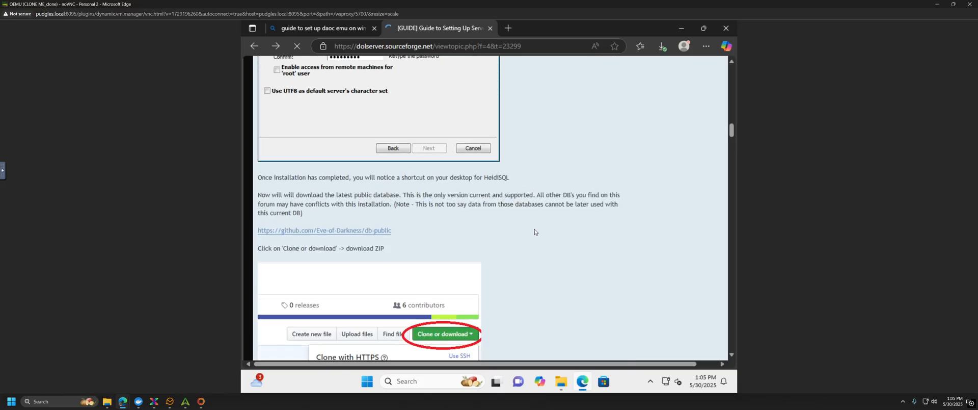
{"action": "scroll", "coordinate": [530, 234], "scroll_direction": "down", "scroll_amount": 2}
{"action": "scroll", "coordinate": [502, 291], "scroll_direction": "down", "scroll_amount": 1}
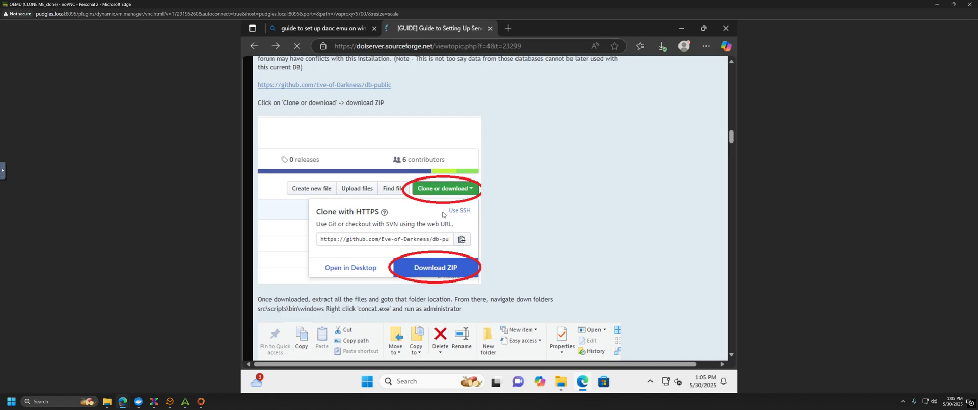
{"action": "scroll", "coordinate": [509, 261], "scroll_direction": "down", "scroll_amount": 4}
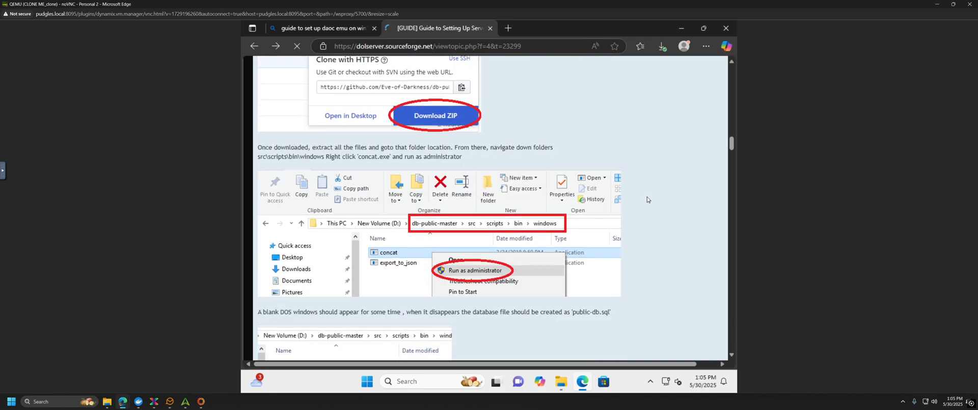
{"action": "scroll", "coordinate": [471, 210], "scroll_direction": "down", "scroll_amount": 2}
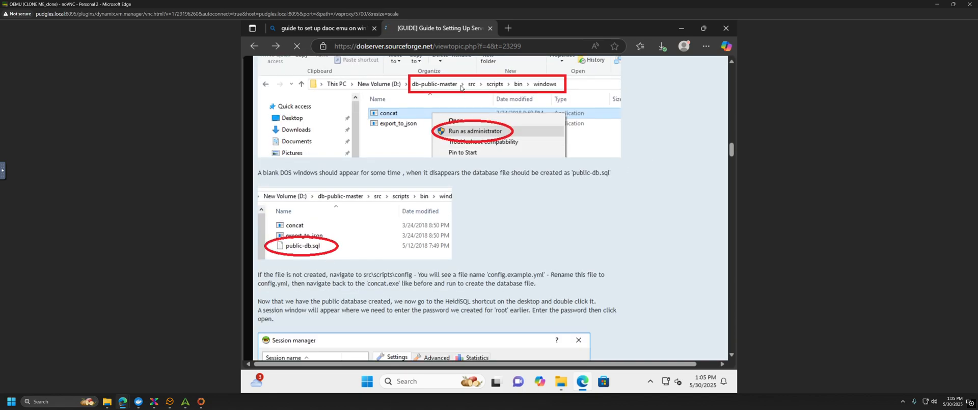
{"action": "scroll", "coordinate": [447, 92], "scroll_direction": "up", "scroll_amount": 2}
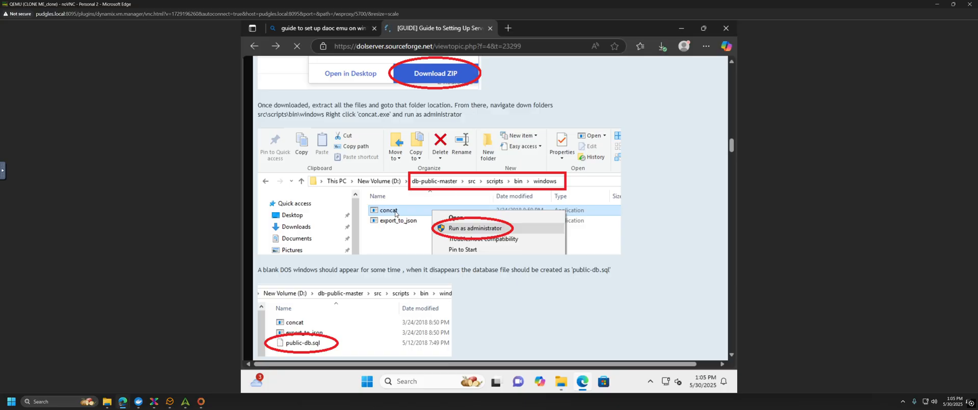
{"action": "scroll", "coordinate": [305, 291], "scroll_direction": "down", "scroll_amount": 3}
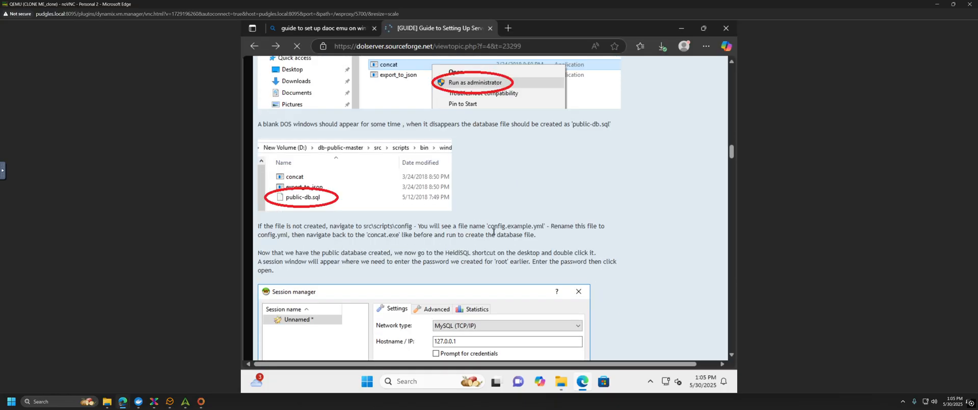
{"action": "scroll", "coordinate": [494, 233], "scroll_direction": "up", "scroll_amount": 1}
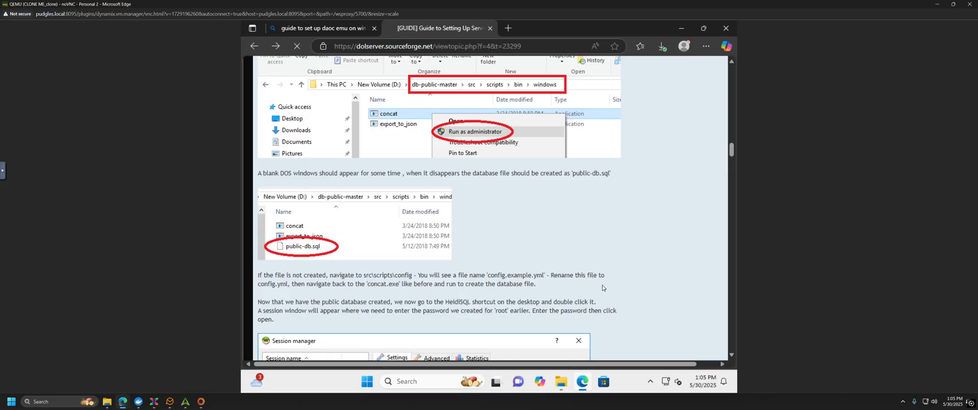
{"action": "scroll", "coordinate": [602, 288], "scroll_direction": "up", "scroll_amount": 1}
{"action": "scroll", "coordinate": [600, 296], "scroll_direction": "up", "scroll_amount": 4}
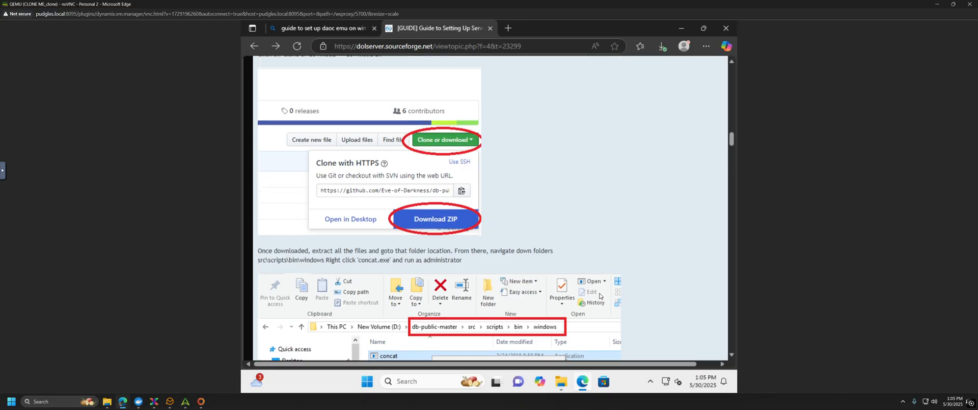
{"action": "scroll", "coordinate": [600, 295], "scroll_direction": "up", "scroll_amount": 4}
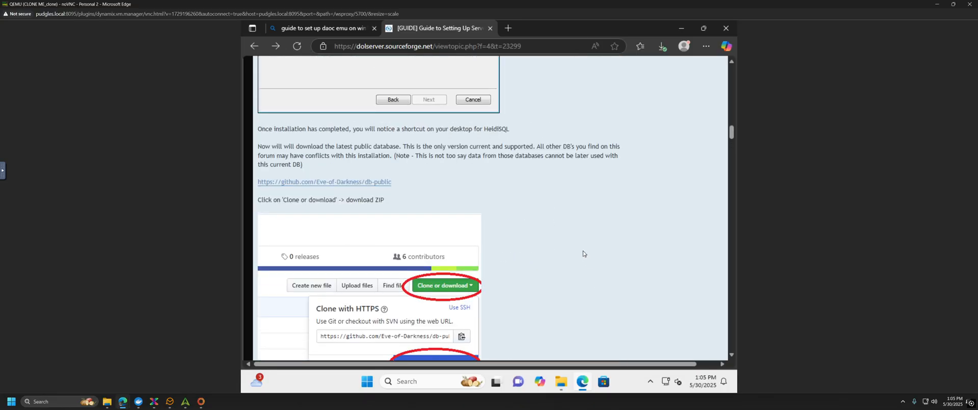
{"action": "scroll", "coordinate": [584, 253], "scroll_direction": "down", "scroll_amount": 5}
{"action": "scroll", "coordinate": [581, 247], "scroll_direction": "up", "scroll_amount": 3}
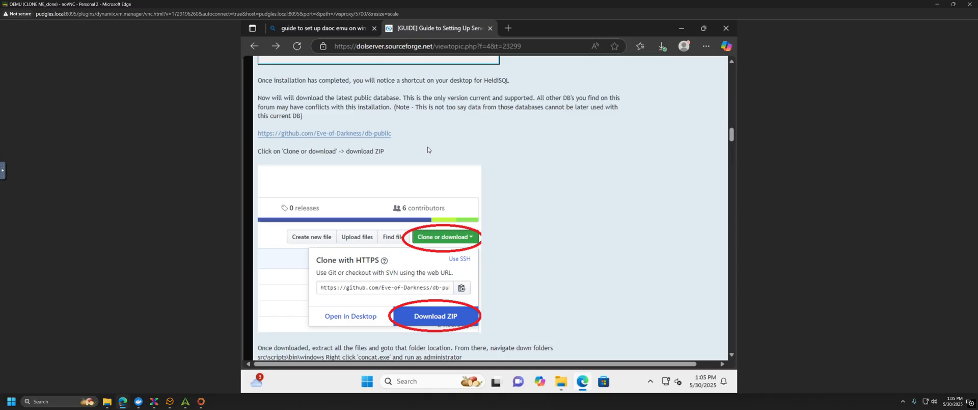
Step: Open the db-public repository link in a new tab and view it on GitHub
{"action": "right_click", "coordinate": [364, 135]}
{"action": "left_click", "coordinate": [392, 143]}
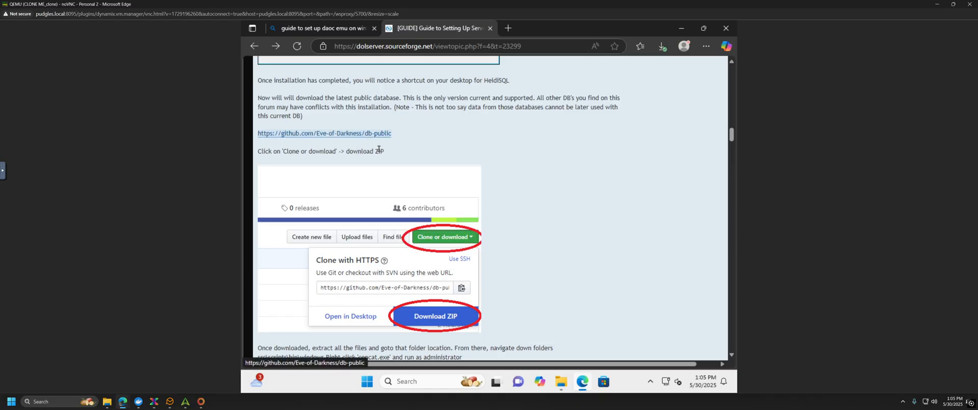
{"action": "left_click", "coordinate": [529, 33]}
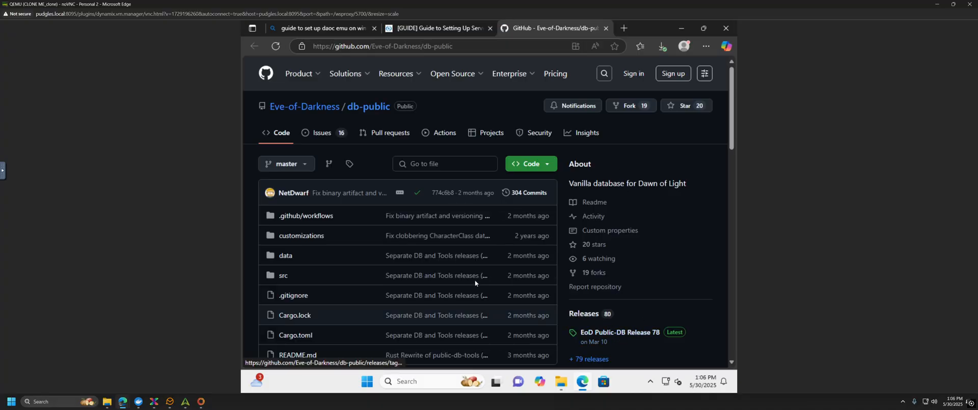
{"action": "scroll", "coordinate": [531, 281], "scroll_direction": "down", "scroll_amount": 1}
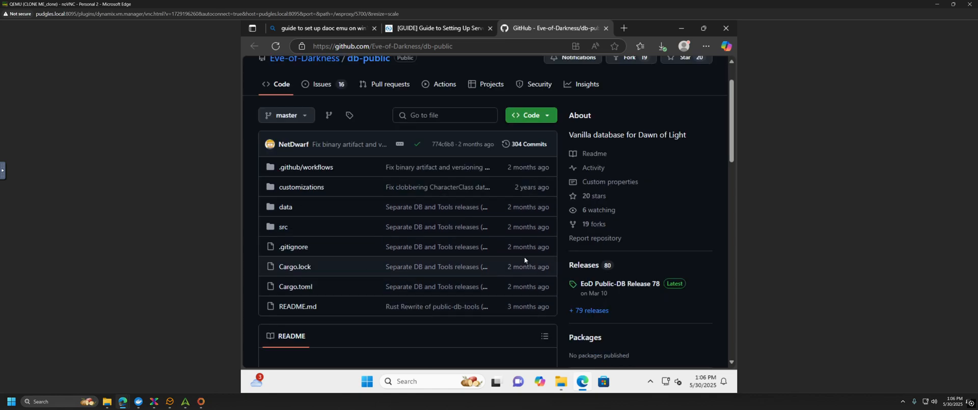
{"action": "scroll", "coordinate": [524, 257], "scroll_direction": "up", "scroll_amount": 1}
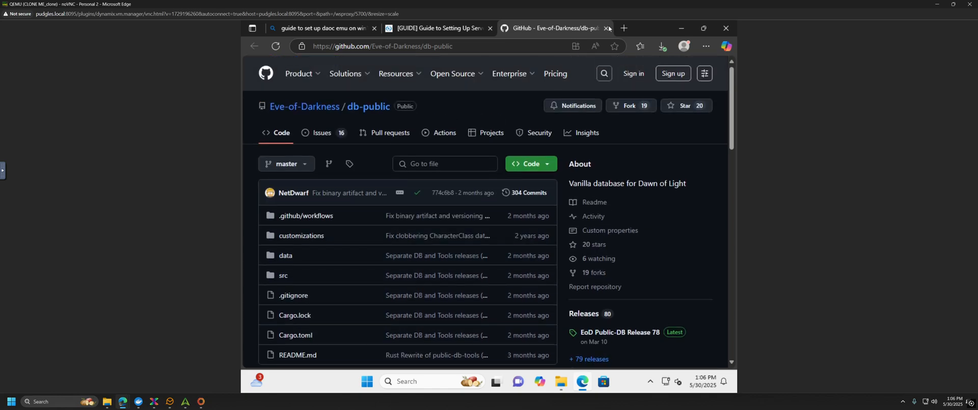
Step: Search Bing for '7zip windows 11' and download the 64-bit x64 installer from 7-zip.org
{"action": "left_click", "coordinate": [503, 46]}
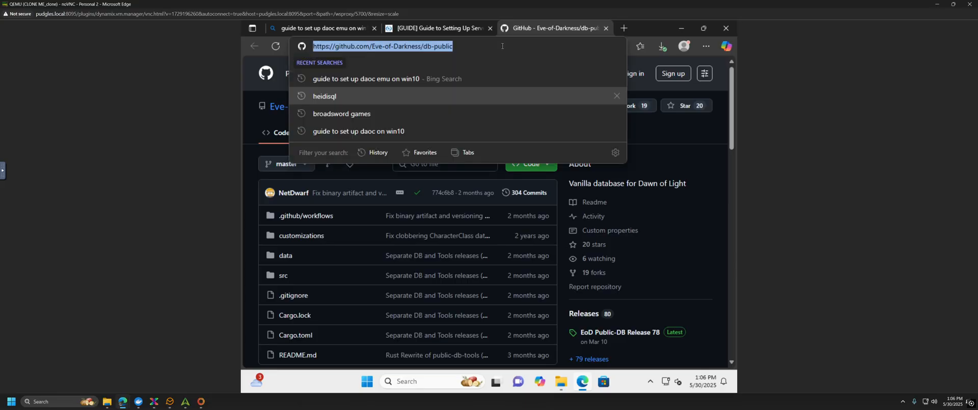
{"action": "type", "text": "7ziu"}
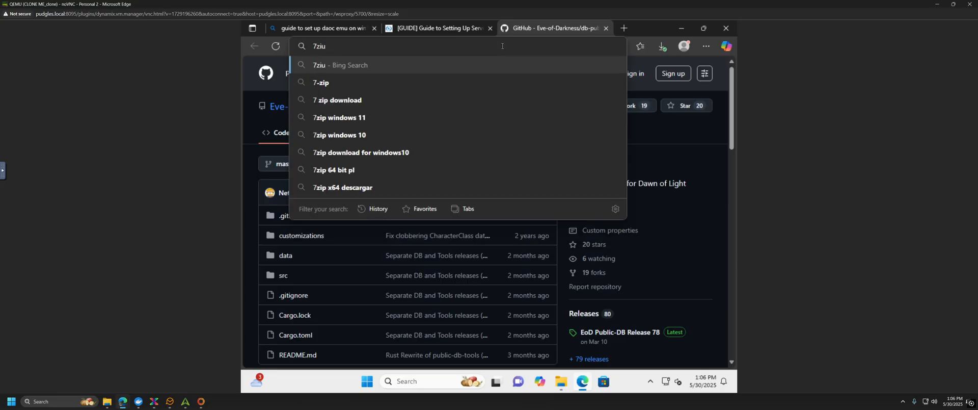
{"action": "key", "text": "BackSpace"}
{"action": "type", "text": "p"}
{"action": "key", "text": "Return"}
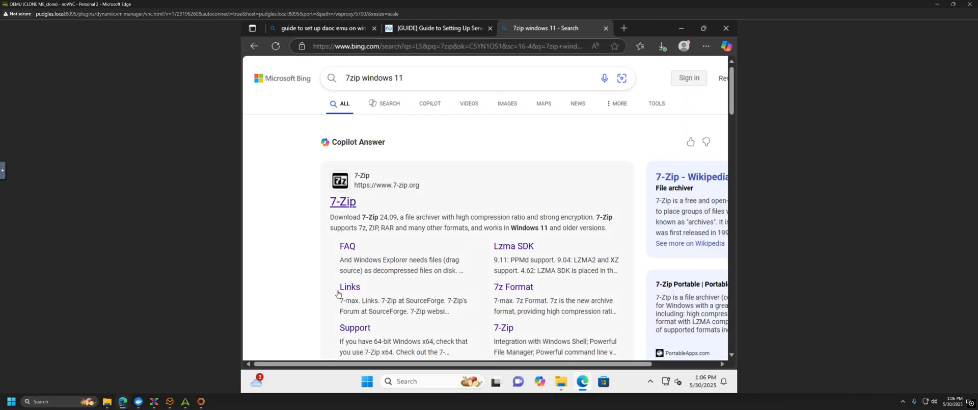
{"action": "left_click", "coordinate": [355, 208]}
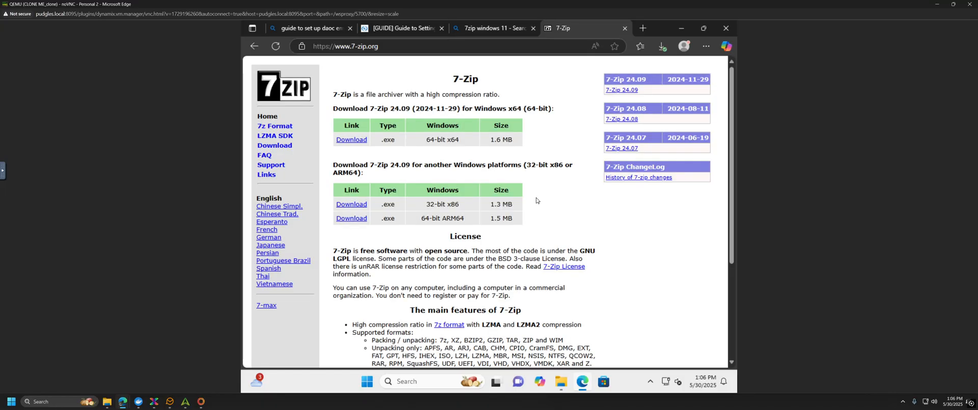
{"action": "left_click", "coordinate": [350, 141]}
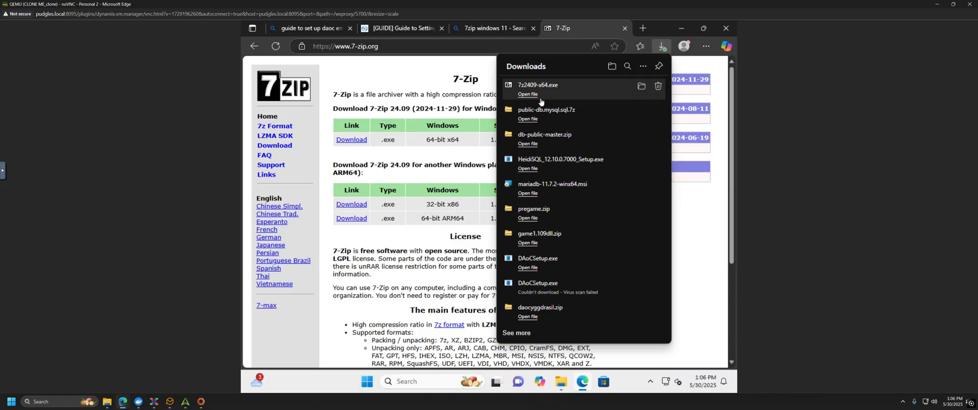
Step: Run 7z2409-x64.exe, install 7-Zip into C:\Program Files\7-Zip, and close the 7-Zip tab
{"action": "left_click", "coordinate": [585, 100]}
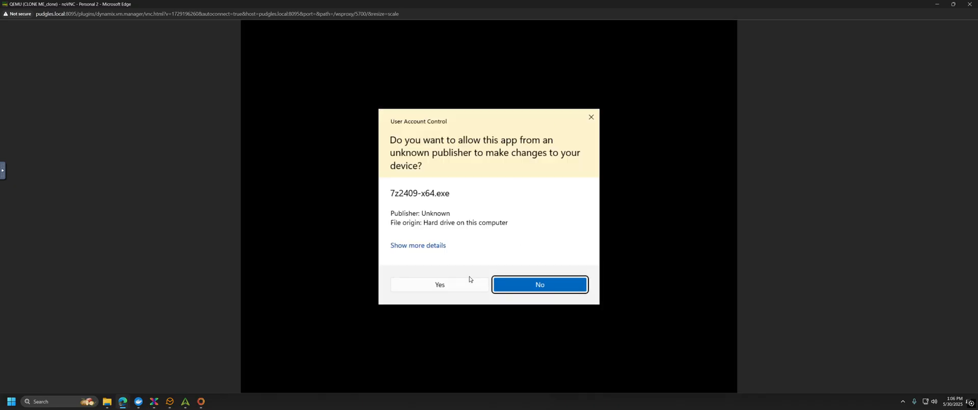
{"action": "left_click", "coordinate": [461, 284]}
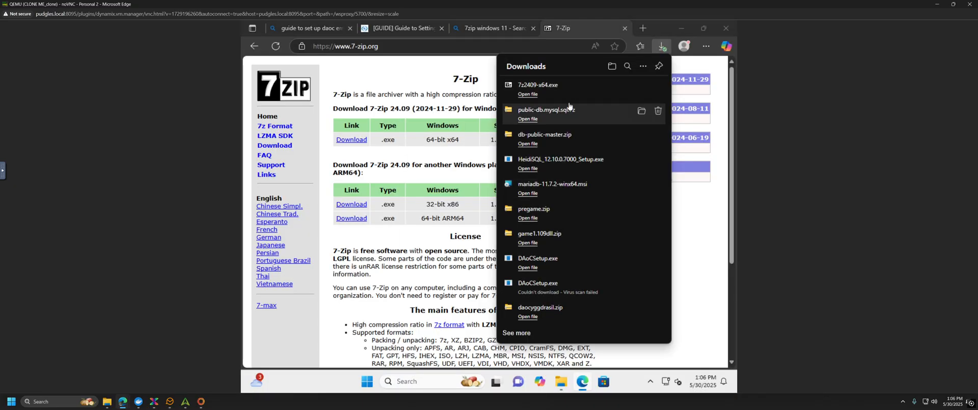
{"action": "left_click", "coordinate": [481, 232]}
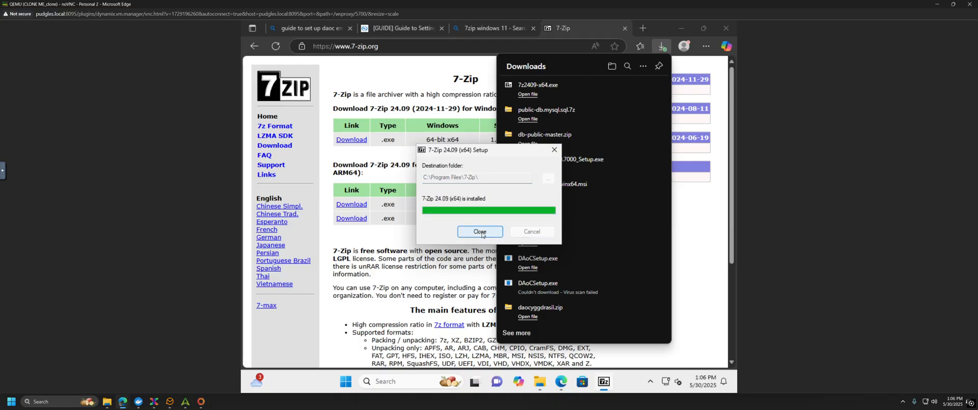
{"action": "left_click", "coordinate": [480, 232]}
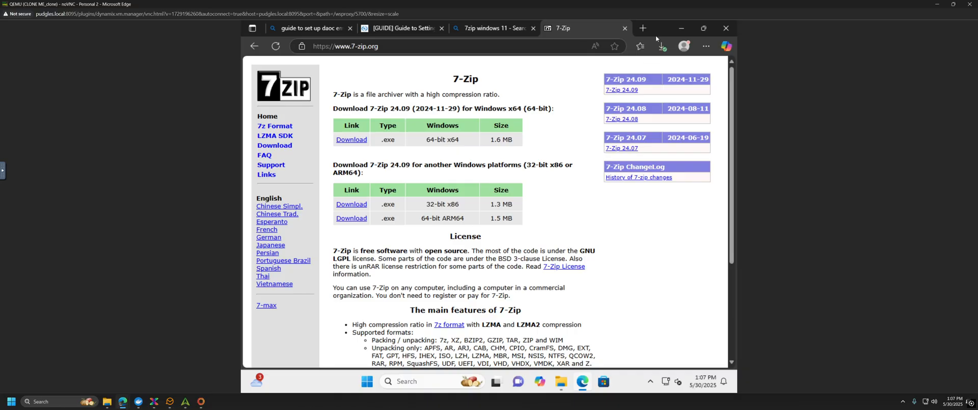
{"action": "left_click", "coordinate": [625, 28]}
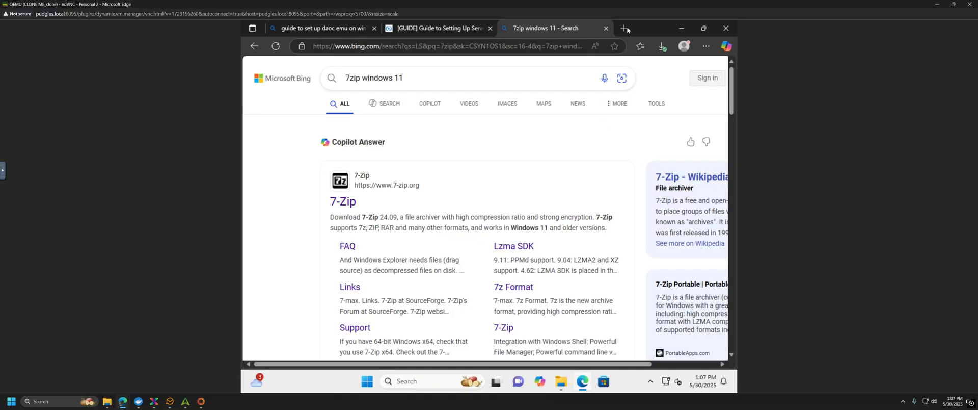
Step: Open the Downloads folder in File Explorer and relaunch the 7z2409-x64 installer, approving UAC
{"action": "left_click", "coordinate": [455, 29]}
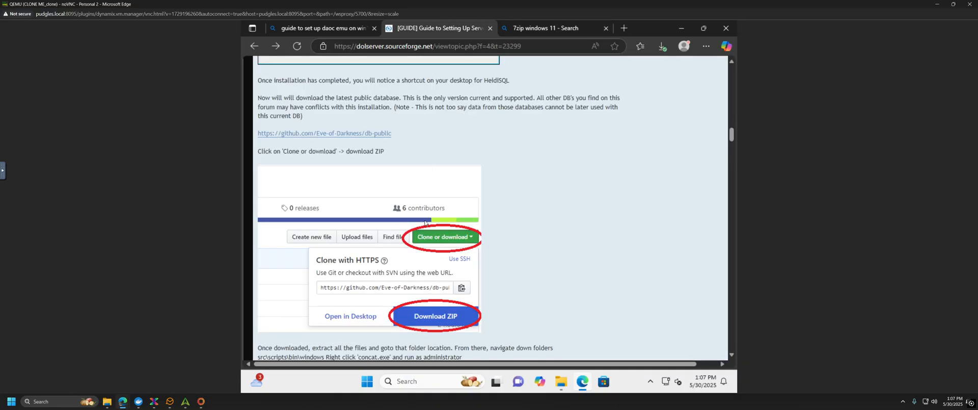
{"action": "left_click", "coordinate": [560, 386]}
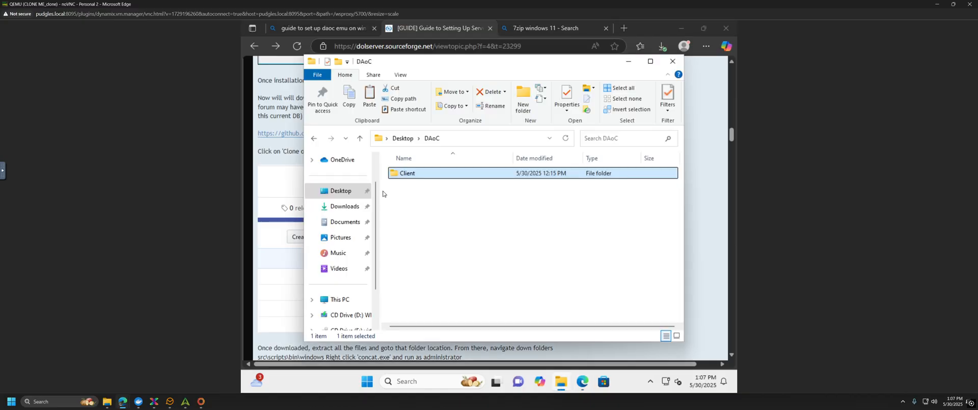
{"action": "left_click", "coordinate": [341, 207]}
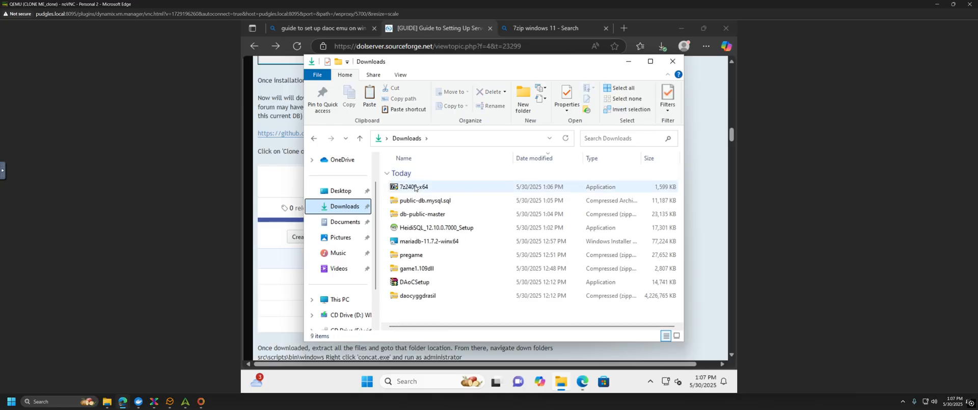
{"action": "double_click", "coordinate": [414, 187]}
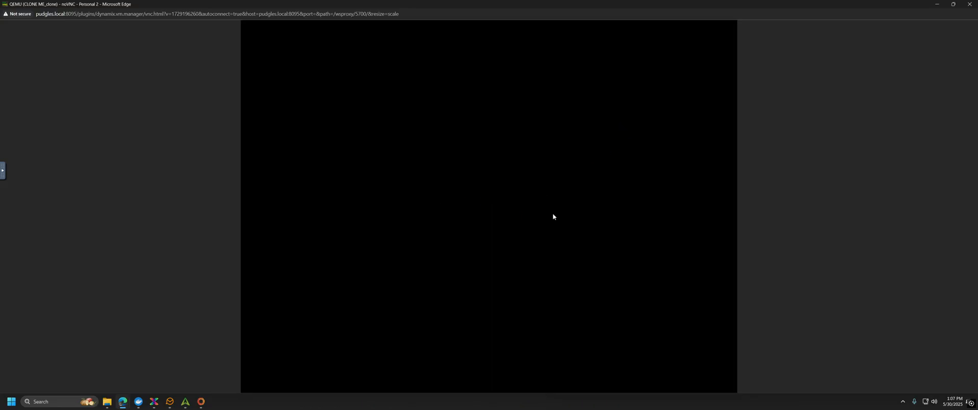
{"action": "left_click", "coordinate": [561, 278]}
Step: Select the public-db.mysql.sql and db-public-master downloads, then return to the DOL guide
{"action": "left_click", "coordinate": [421, 200]}
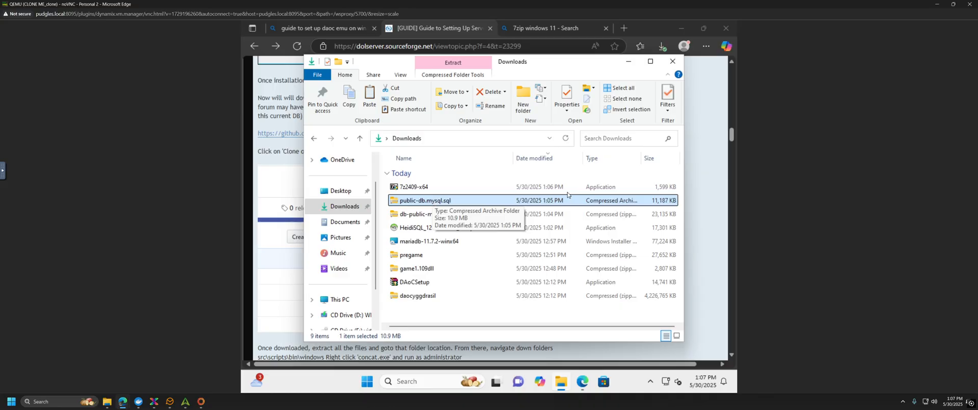
{"action": "left_click", "coordinate": [430, 202]}
{"action": "left_click", "coordinate": [429, 201]}
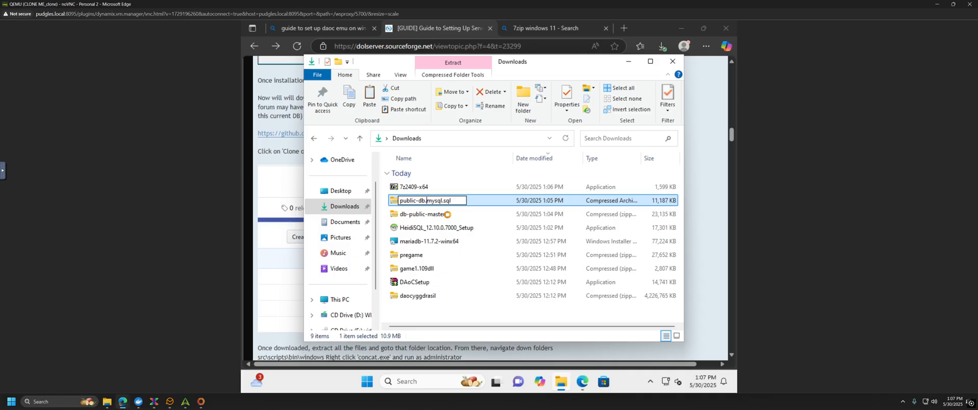
{"action": "left_click", "coordinate": [448, 214]}
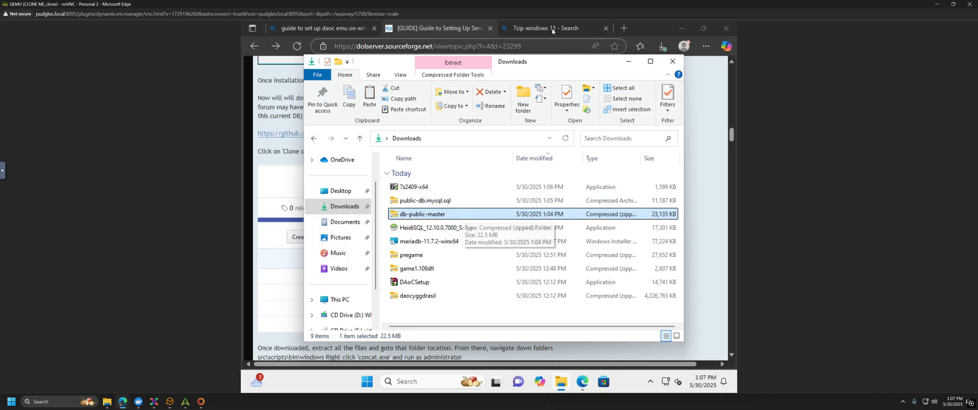
{"action": "left_click", "coordinate": [448, 29]}
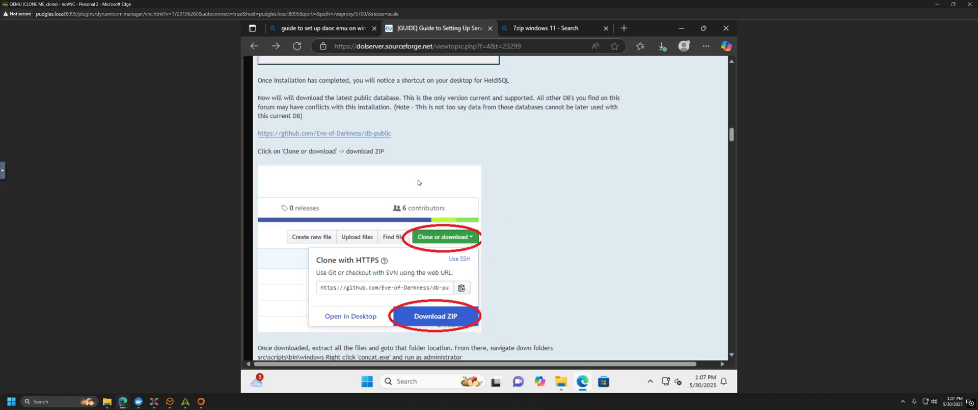
Step: Browse Release 78's assets on the db-public Releases page, then go back to the DOL guide
{"action": "left_click", "coordinate": [368, 133]}
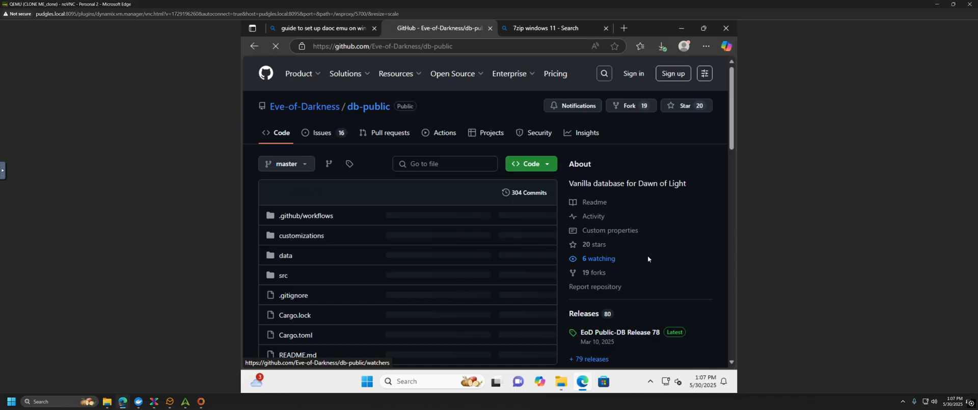
{"action": "scroll", "coordinate": [643, 257], "scroll_direction": "down", "scroll_amount": 2}
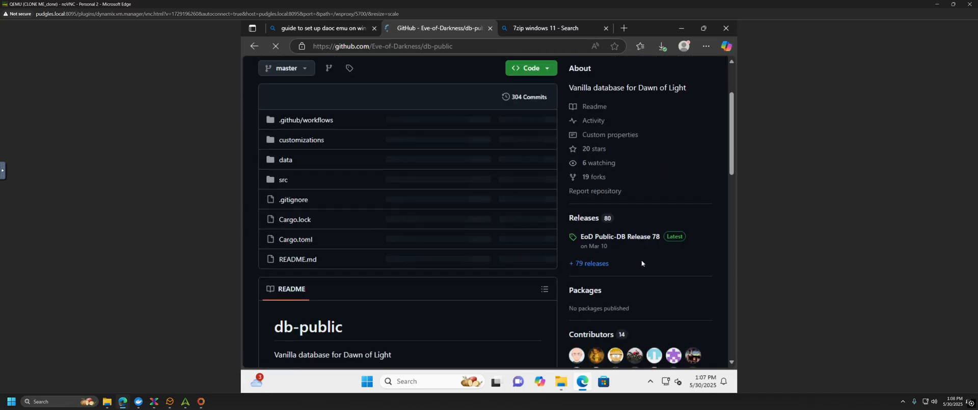
{"action": "left_click", "coordinate": [601, 262]}
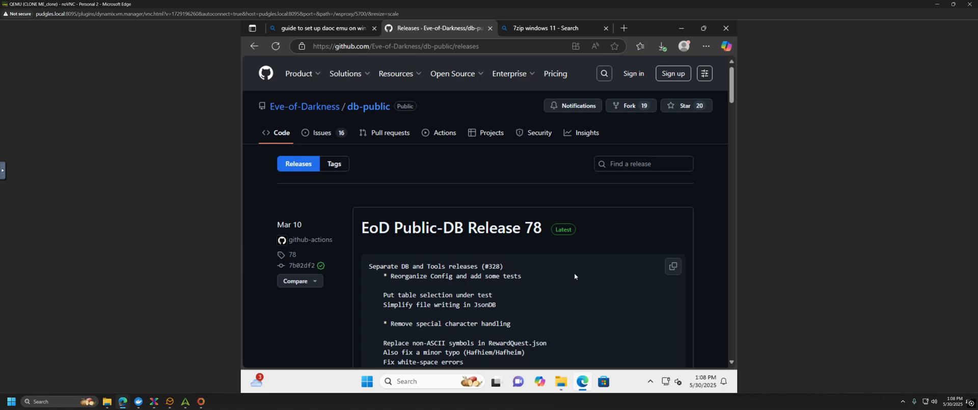
{"action": "scroll", "coordinate": [575, 276], "scroll_direction": "down", "scroll_amount": 15}
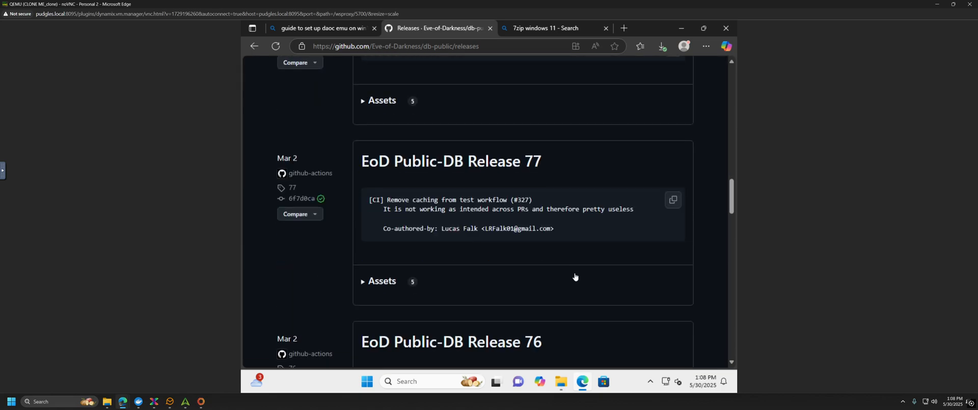
{"action": "scroll", "coordinate": [575, 276], "scroll_direction": "down", "scroll_amount": 10}
{"action": "scroll", "coordinate": [575, 276], "scroll_direction": "up", "scroll_amount": 11}
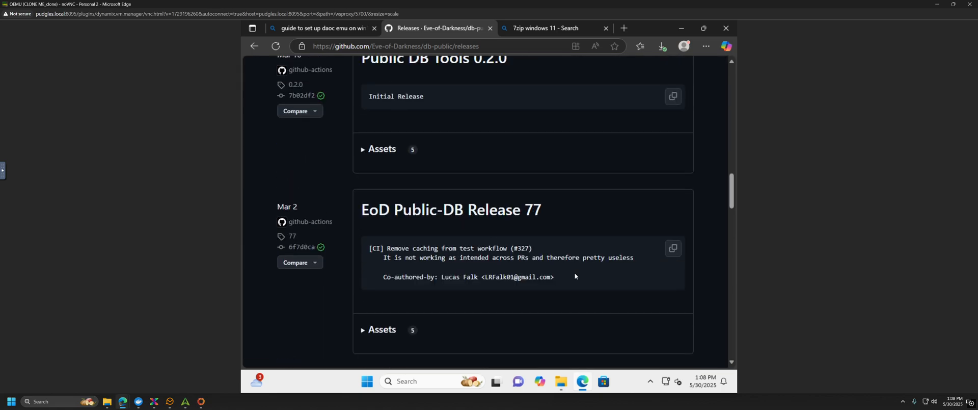
{"action": "scroll", "coordinate": [574, 272], "scroll_direction": "up", "scroll_amount": 10}
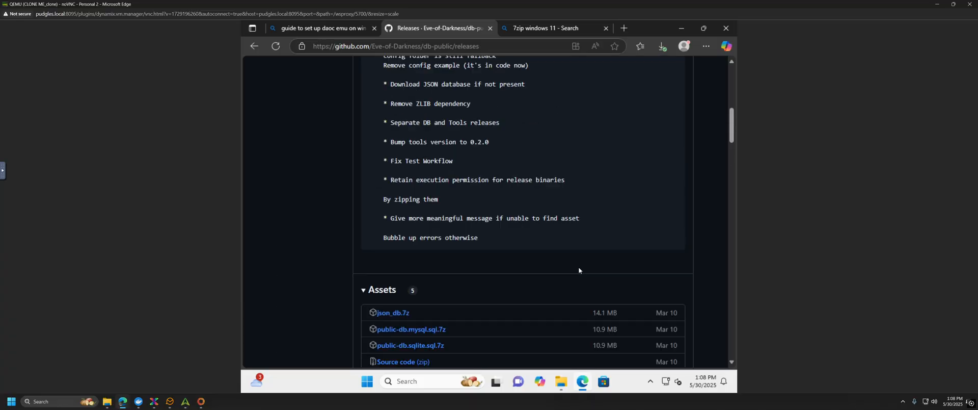
{"action": "scroll", "coordinate": [579, 270], "scroll_direction": "up", "scroll_amount": 10}
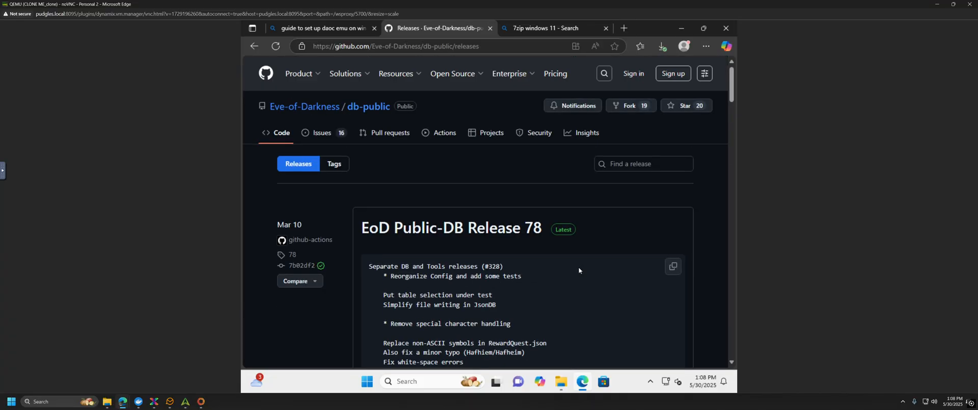
{"action": "scroll", "coordinate": [579, 270], "scroll_direction": "down", "scroll_amount": 10}
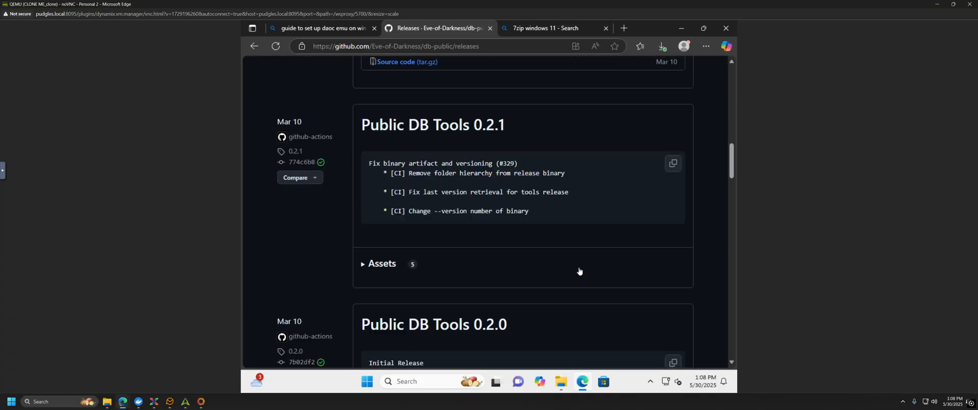
{"action": "scroll", "coordinate": [579, 270], "scroll_direction": "down", "scroll_amount": 5}
{"action": "scroll", "coordinate": [579, 270], "scroll_direction": "up", "scroll_amount": 8}
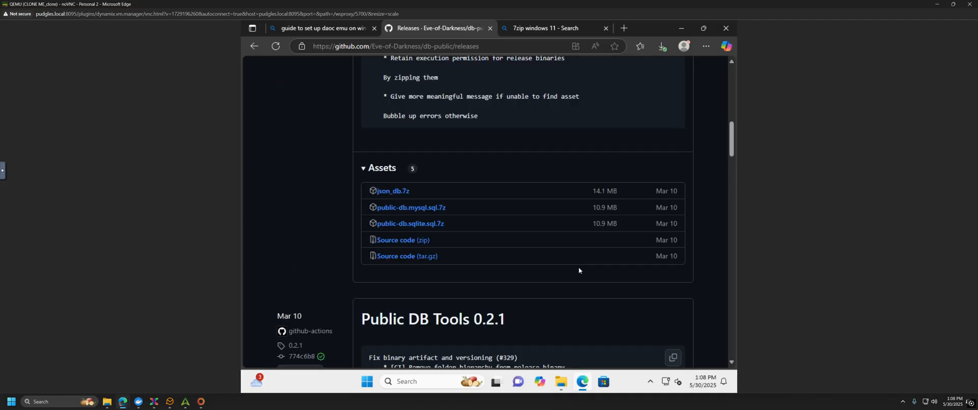
{"action": "scroll", "coordinate": [579, 270], "scroll_direction": "up", "scroll_amount": 2}
{"action": "scroll", "coordinate": [483, 262], "scroll_direction": "down", "scroll_amount": 1}
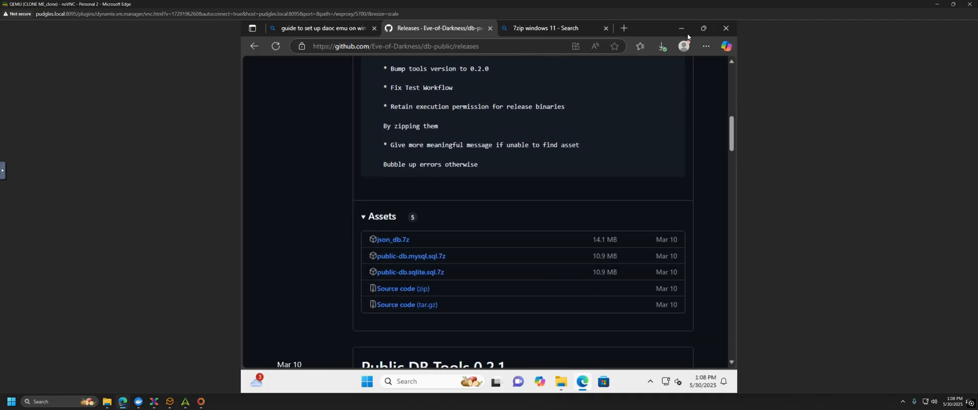
{"action": "left_click", "coordinate": [254, 46]}
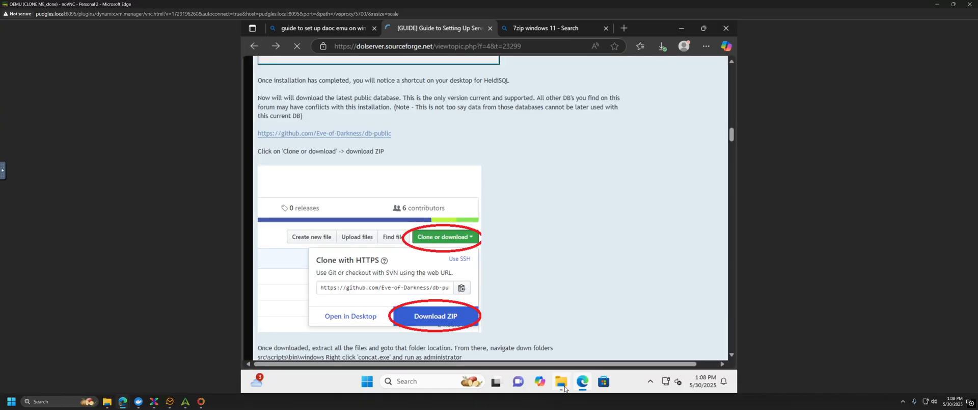
Step: In Downloads, select the public-db.mysql.sql archive and bring up its 7-Zip context submenu
{"action": "left_click", "coordinate": [561, 383]}
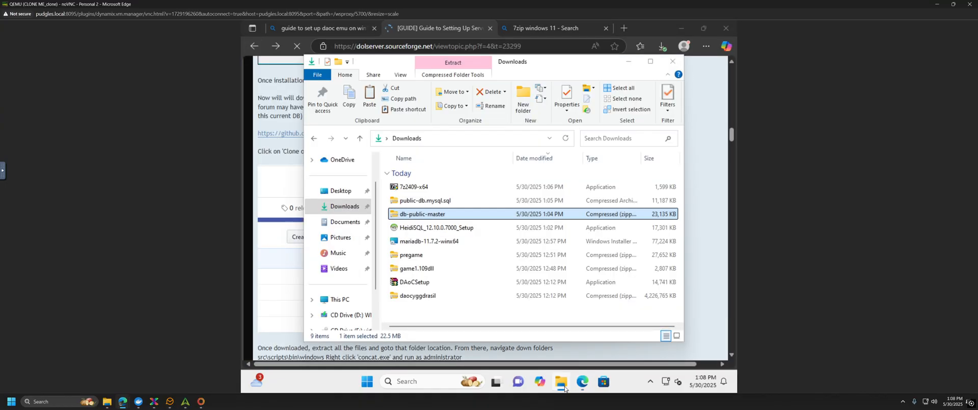
{"action": "left_click", "coordinate": [433, 201]}
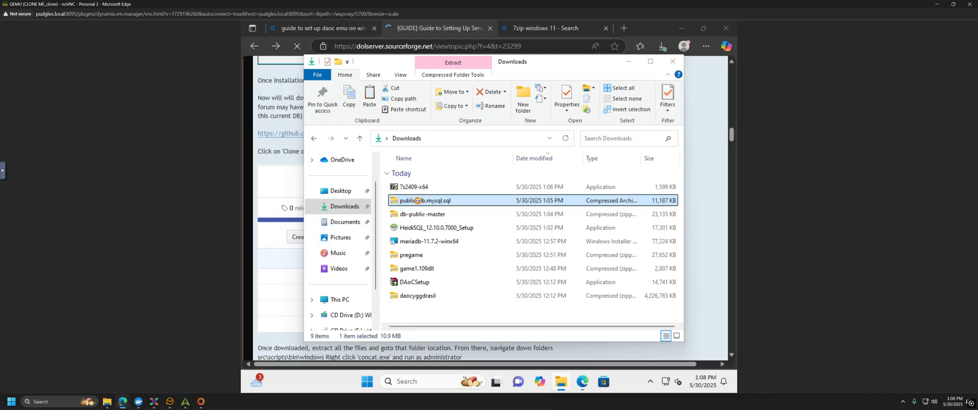
{"action": "left_click", "coordinate": [419, 202]}
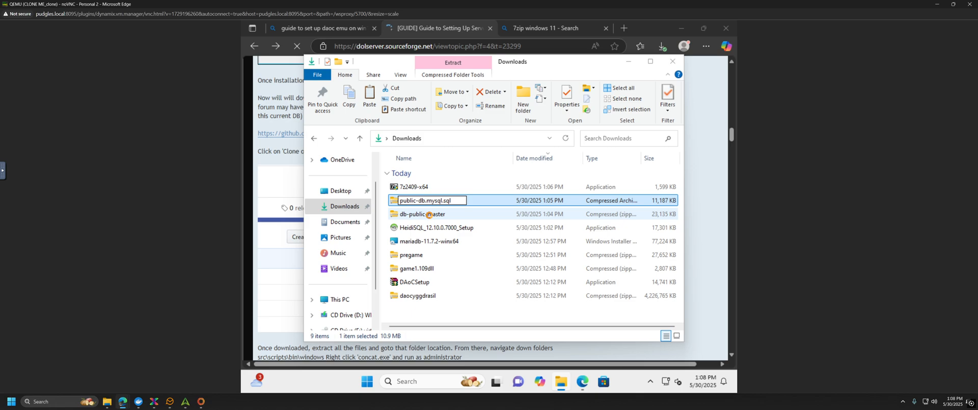
{"action": "left_click", "coordinate": [429, 215]}
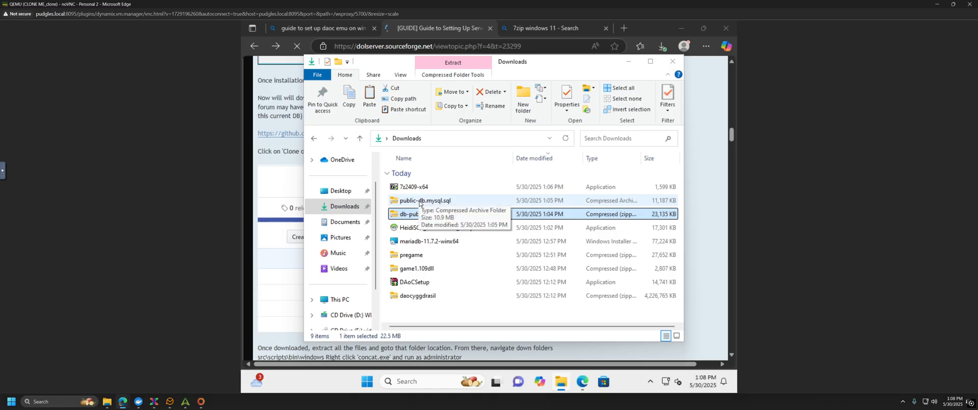
{"action": "left_click", "coordinate": [419, 201]}
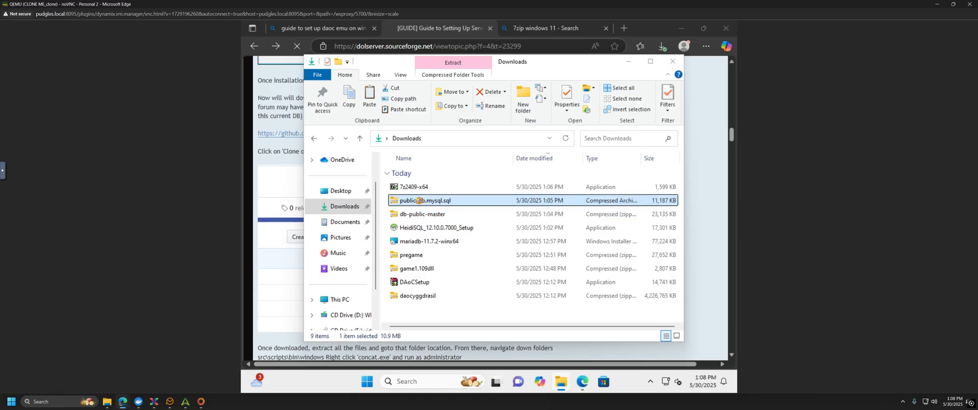
{"action": "right_click", "coordinate": [419, 200]}
{"action": "mouse_move", "coordinate": [428, 199]}
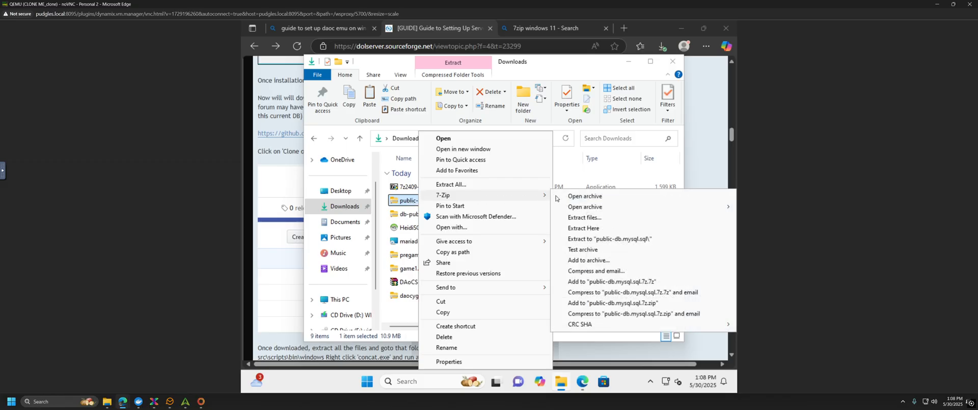
Step: Open the archive in 7-Zip File Manager and open the Desktop\DAoC folder in File Explorer
{"action": "left_click", "coordinate": [599, 197]}
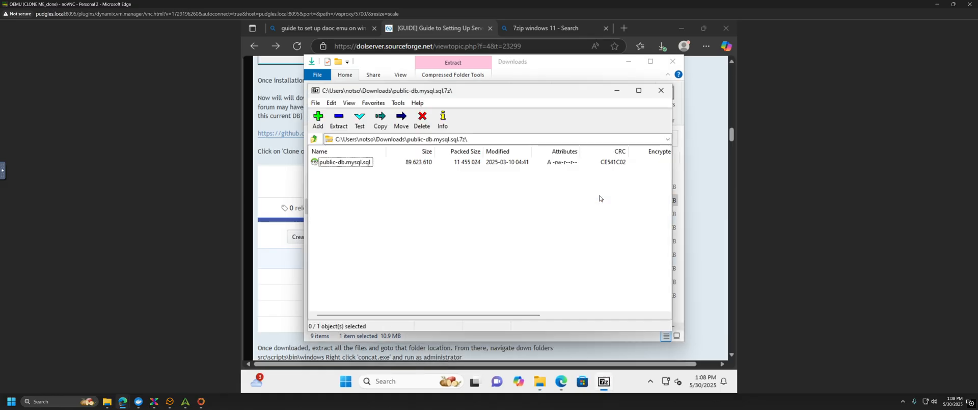
{"action": "left_click", "coordinate": [358, 164]}
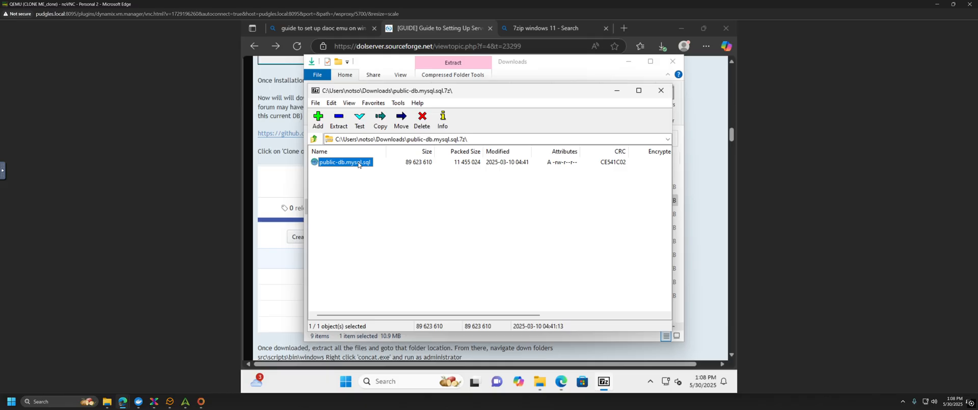
{"action": "right_click", "coordinate": [358, 164]}
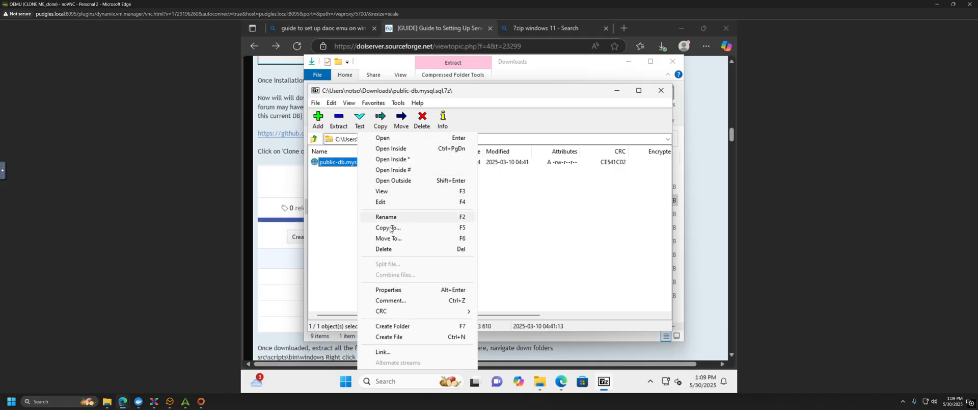
{"action": "left_click", "coordinate": [343, 214]}
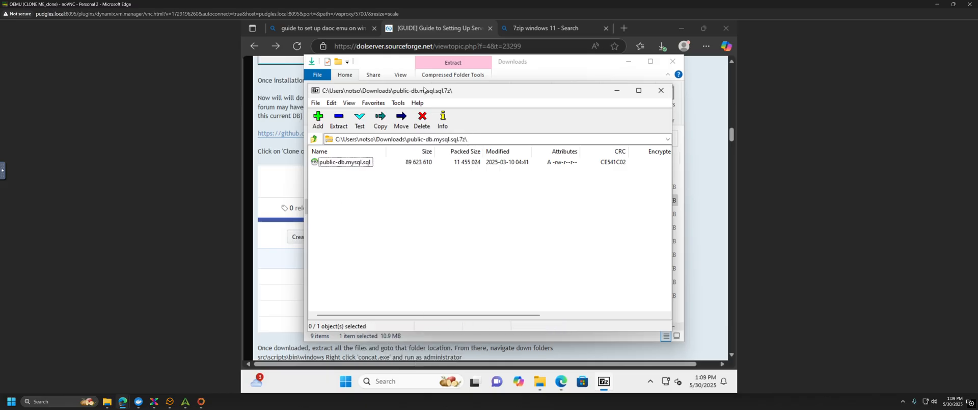
{"action": "left_click_drag", "start_coordinate": [461, 94], "coordinate": [521, 93]}
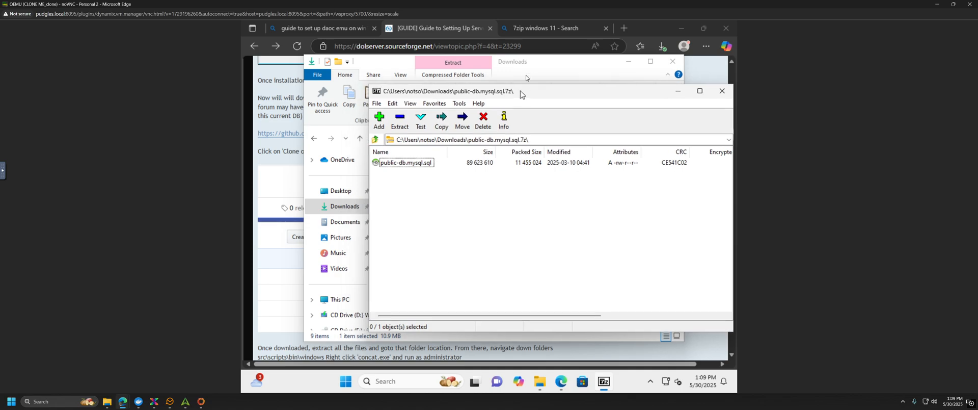
{"action": "left_click", "coordinate": [533, 67]}
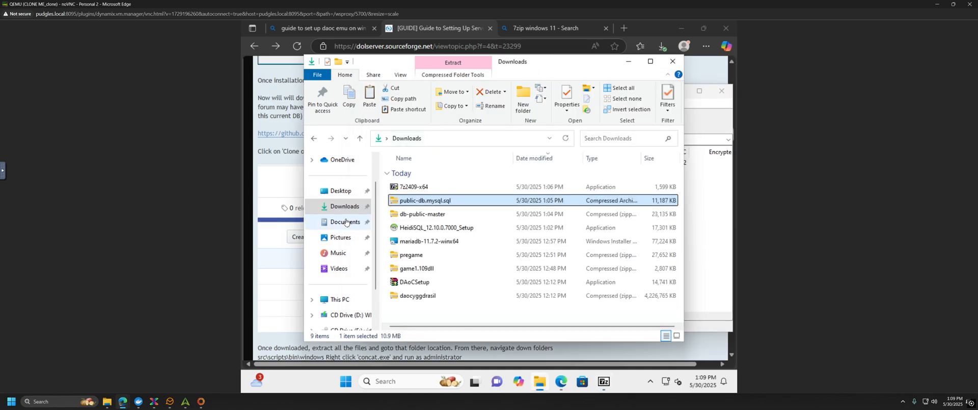
{"action": "left_click", "coordinate": [342, 190]}
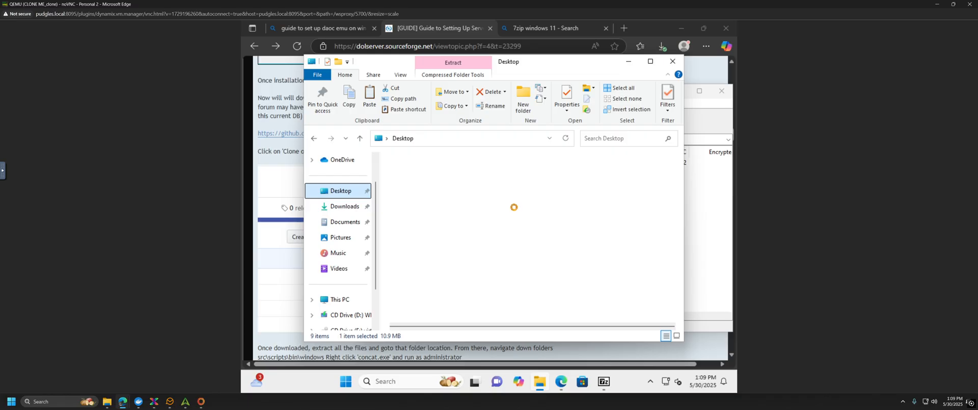
{"action": "left_click", "coordinate": [408, 173]}
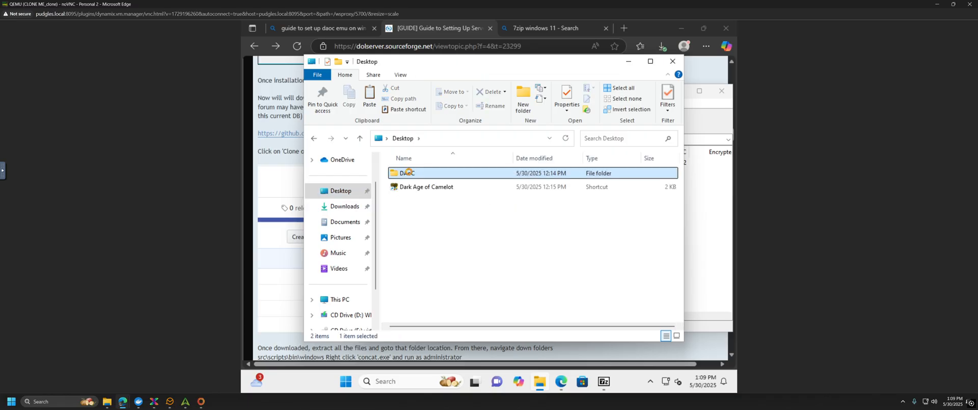
{"action": "double_click", "coordinate": [458, 172]}
Step: Drag public-db.mysql.sql from 7-Zip into DAoC, close 7-Zip, and continue reading the guide
{"action": "key", "text": "alt+Tab"}
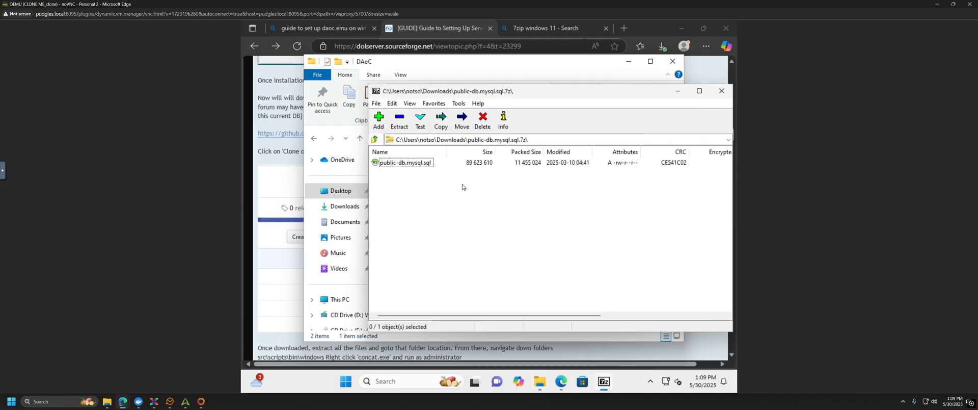
{"action": "left_click_drag", "start_coordinate": [511, 96], "coordinate": [610, 179]}
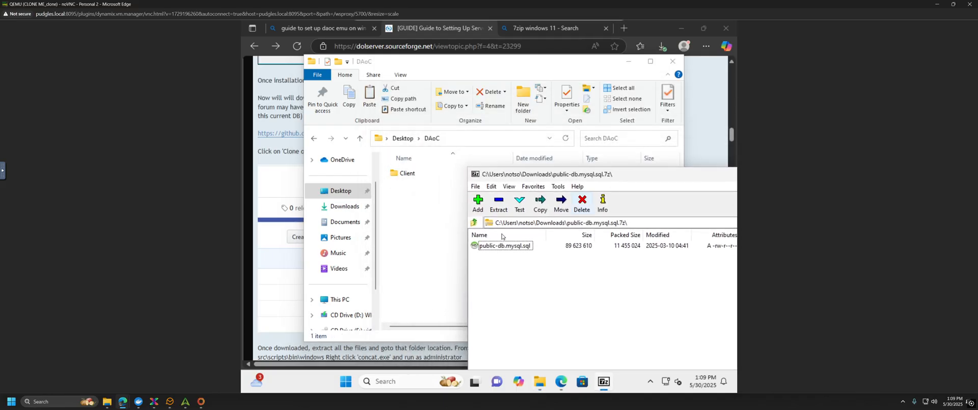
{"action": "left_click_drag", "start_coordinate": [506, 248], "coordinate": [412, 206]}
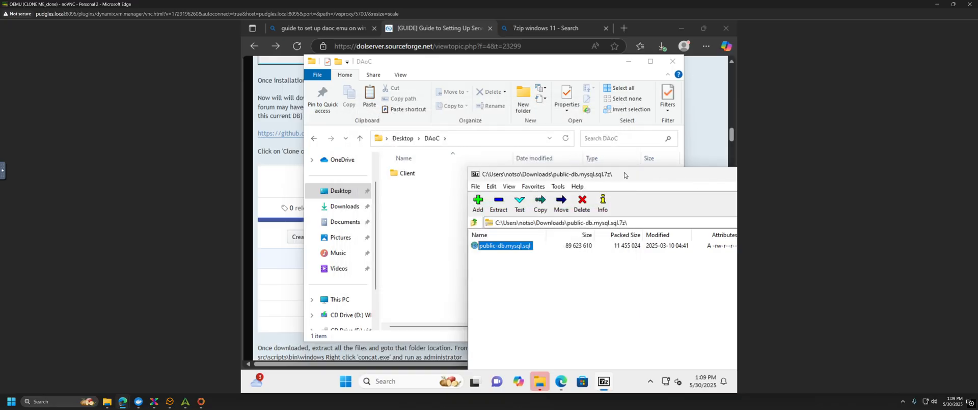
{"action": "left_click_drag", "start_coordinate": [668, 176], "coordinate": [513, 152]}
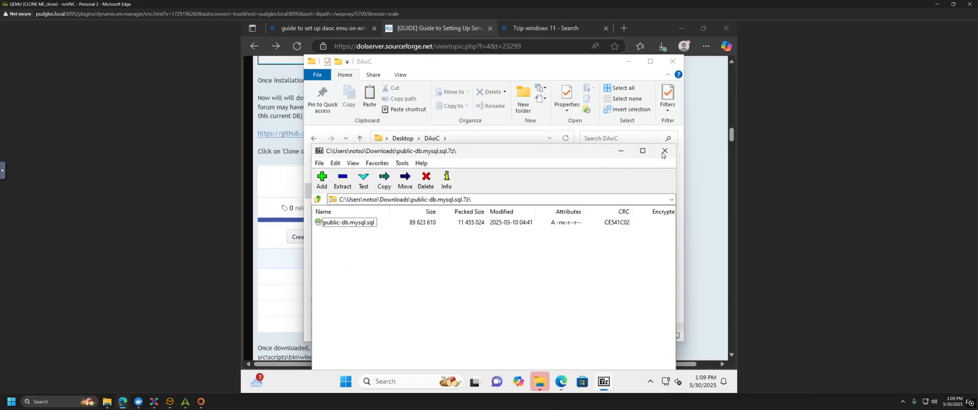
{"action": "left_click", "coordinate": [664, 151]}
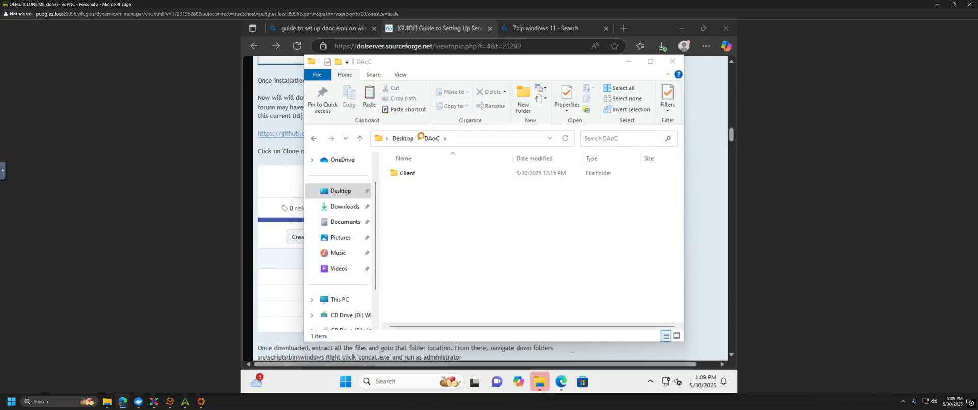
{"action": "left_click", "coordinate": [274, 161]}
{"action": "scroll", "coordinate": [489, 193], "scroll_direction": "down", "scroll_amount": 2}
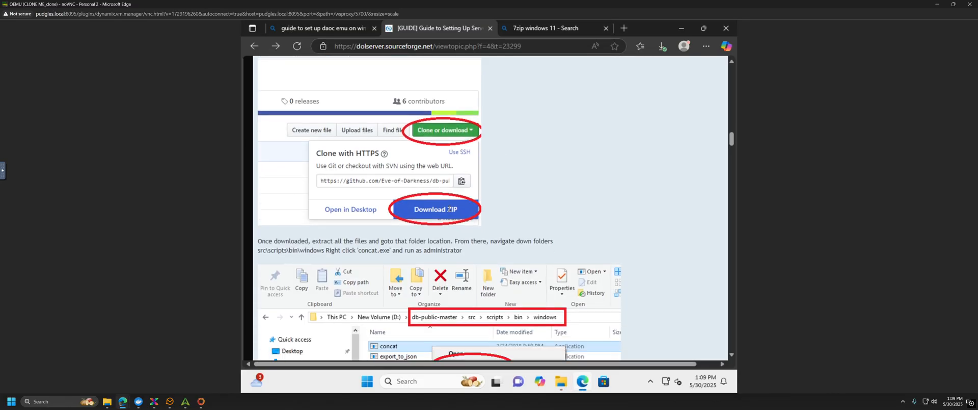
{"action": "scroll", "coordinate": [450, 208], "scroll_direction": "down", "scroll_amount": 4}
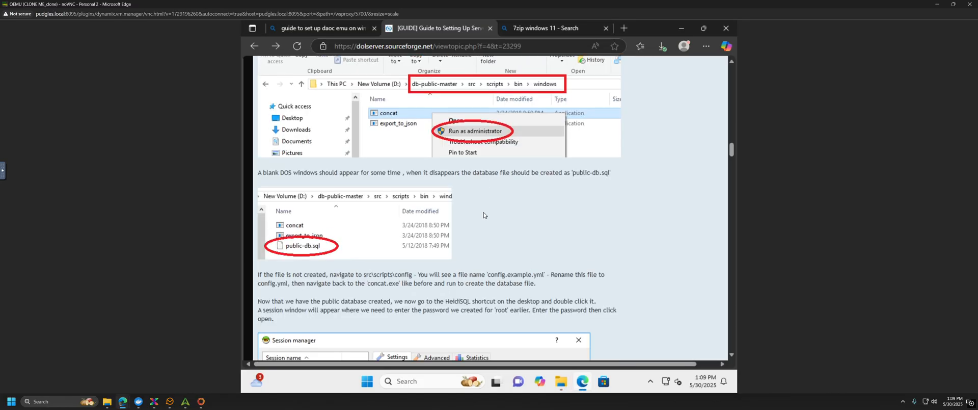
Step: Scroll the guide to the HeidiSQL Session manager step and launch HeidiSQL 12.10 from the Start menu
{"action": "scroll", "coordinate": [483, 215], "scroll_direction": "down", "scroll_amount": 3}
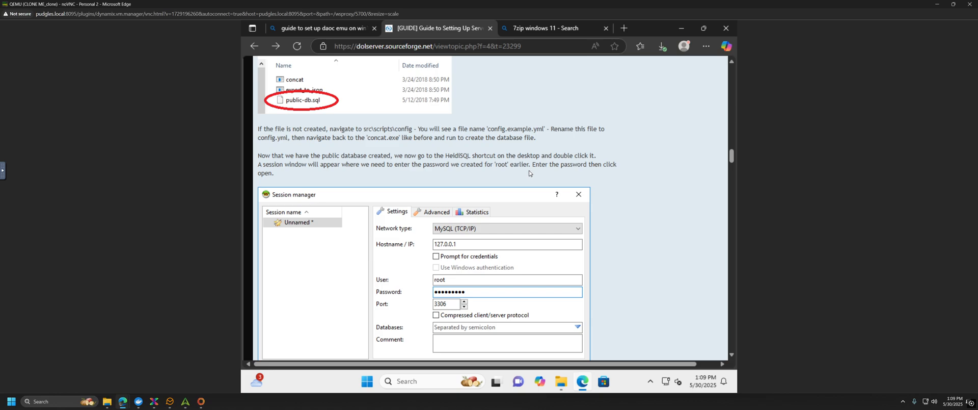
{"action": "scroll", "coordinate": [529, 172], "scroll_direction": "down", "scroll_amount": 1}
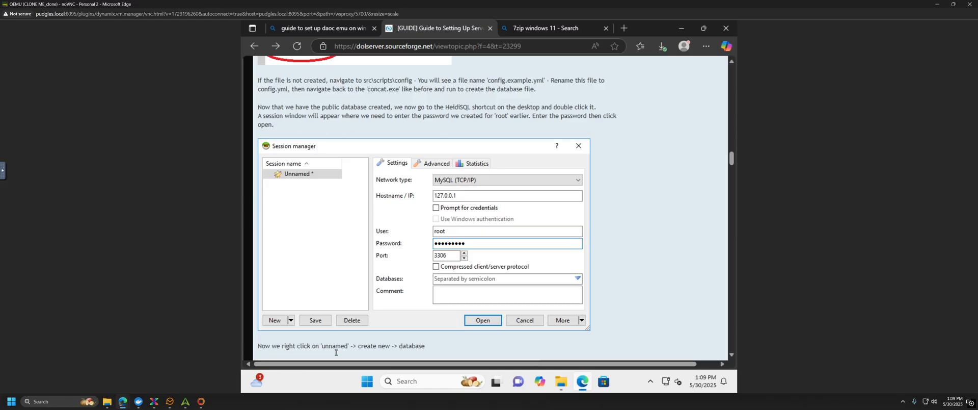
{"action": "left_click", "coordinate": [367, 381]}
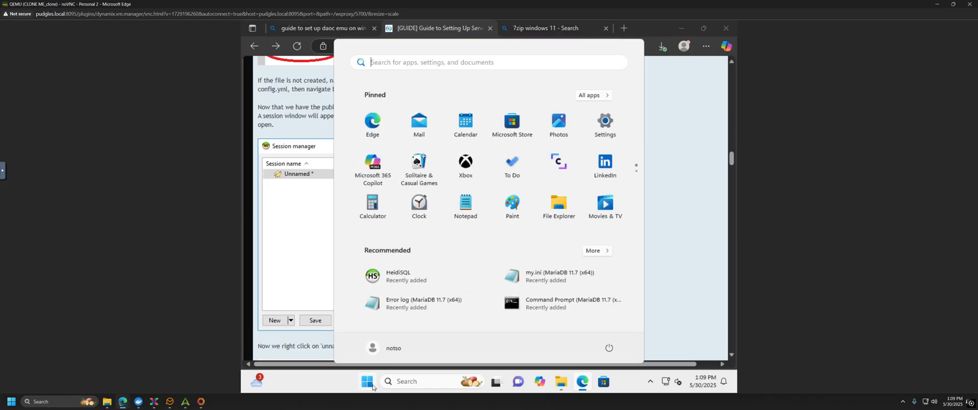
{"action": "key", "text": "Escape"}
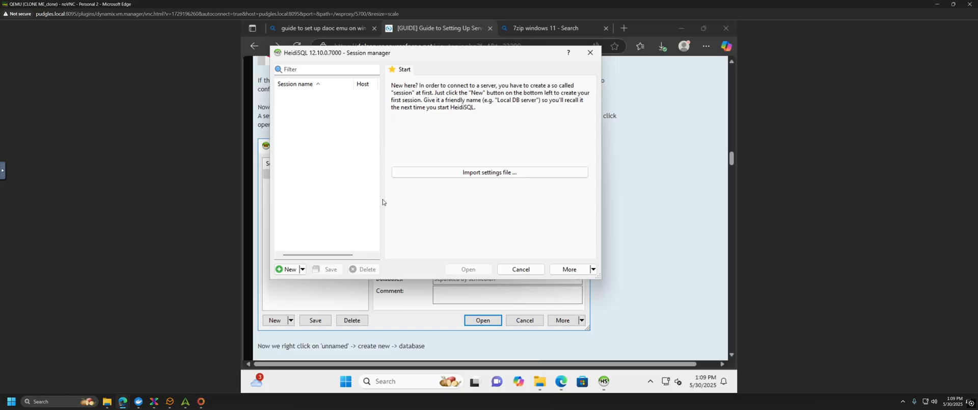
Step: Create a new Unnamed session and connect to the local MariaDB server with the root password
{"action": "left_click", "coordinate": [286, 268]}
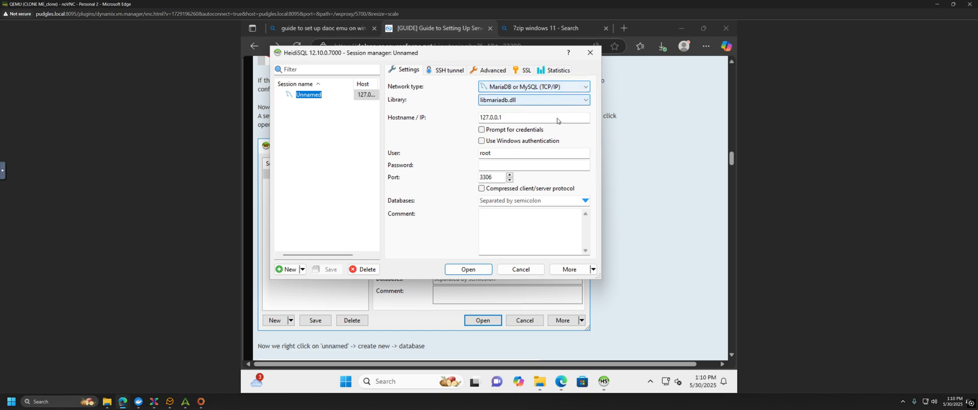
{"action": "left_click", "coordinate": [501, 164]}
{"action": "left_click", "coordinate": [501, 164]}
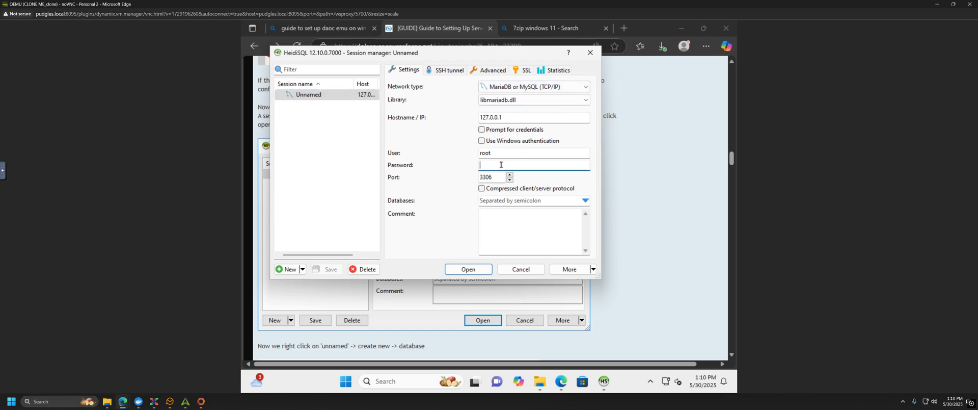
{"action": "type", "text": "ro"}
{"action": "left_click", "coordinate": [469, 269]}
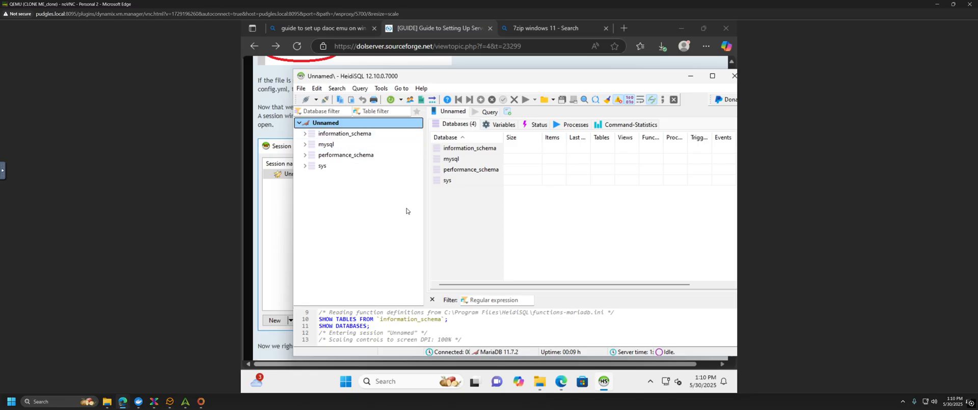
Step: Scroll through the setup guide for the next step, then return to HeidiSQL
{"action": "left_click", "coordinate": [274, 137]}
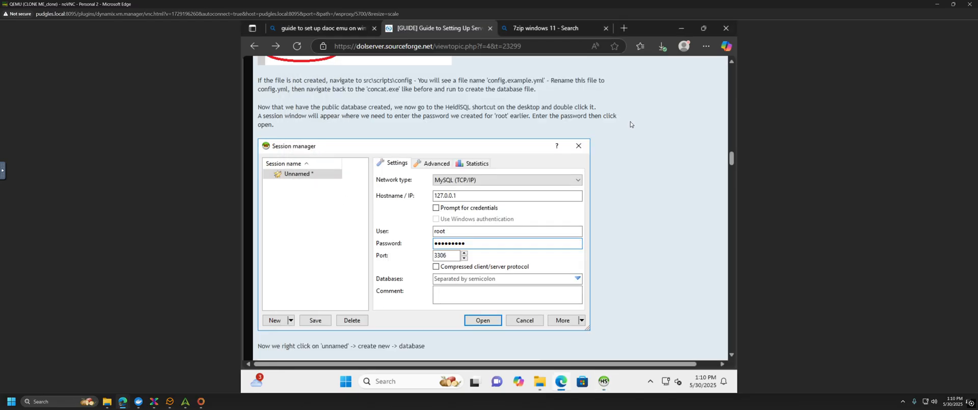
{"action": "scroll", "coordinate": [633, 192], "scroll_direction": "down", "scroll_amount": 5}
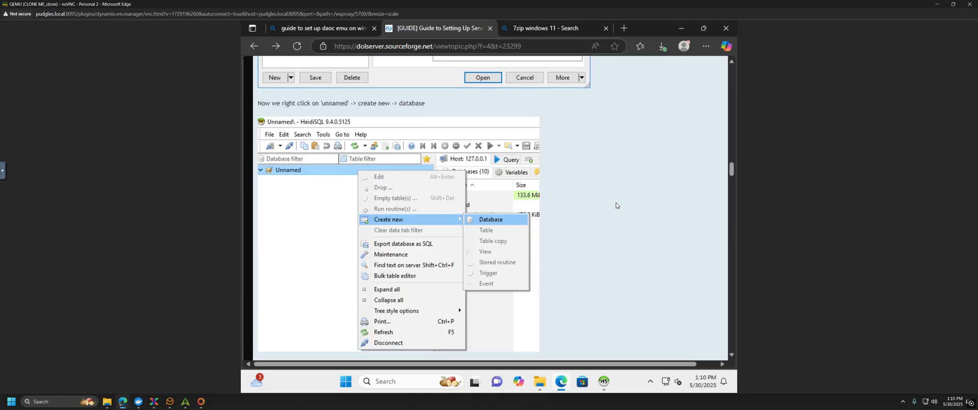
{"action": "scroll", "coordinate": [616, 203], "scroll_direction": "down", "scroll_amount": 1}
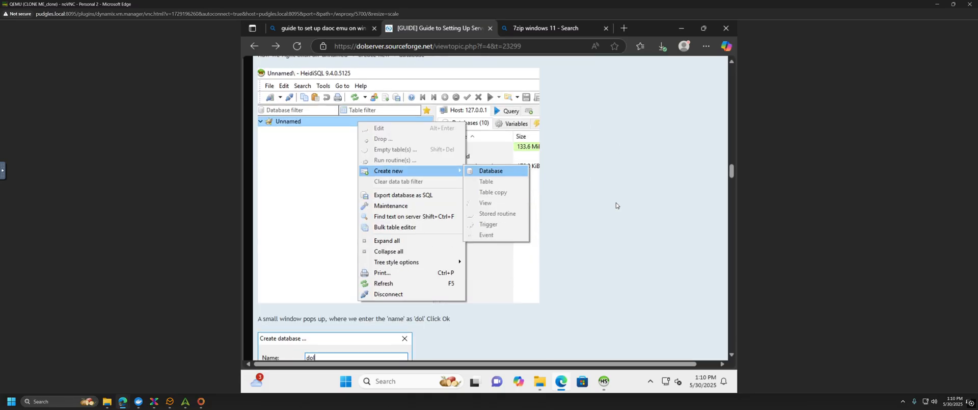
{"action": "left_click", "coordinate": [600, 382]}
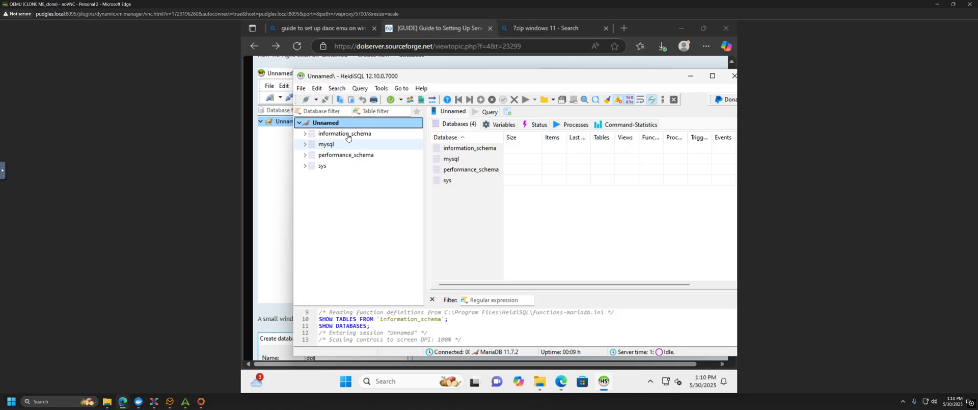
Step: Choose Create new > Database from the Unnamed connection's context menu
{"action": "right_click", "coordinate": [335, 123]}
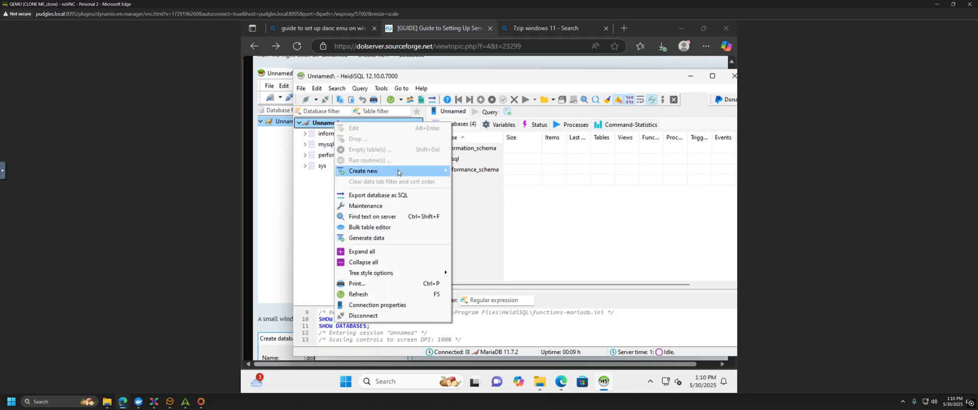
{"action": "mouse_move", "coordinate": [398, 172]}
{"action": "left_click", "coordinate": [485, 171]}
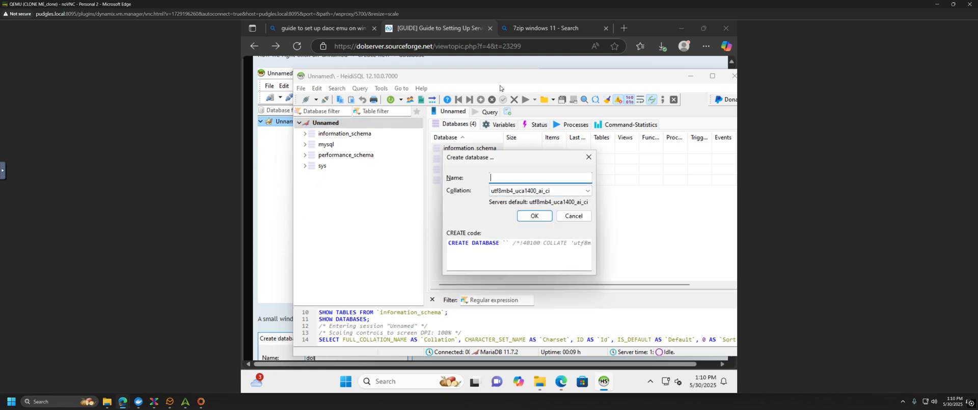
Step: Check the guide, then enter dol as the new database name
{"action": "left_click", "coordinate": [267, 168]}
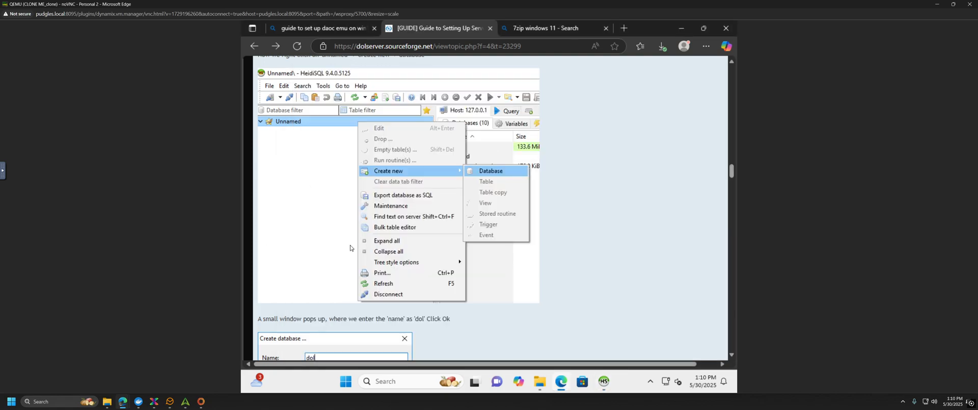
{"action": "scroll", "coordinate": [321, 250], "scroll_direction": "down", "scroll_amount": 3}
{"action": "scroll", "coordinate": [324, 243], "scroll_direction": "down", "scroll_amount": 1}
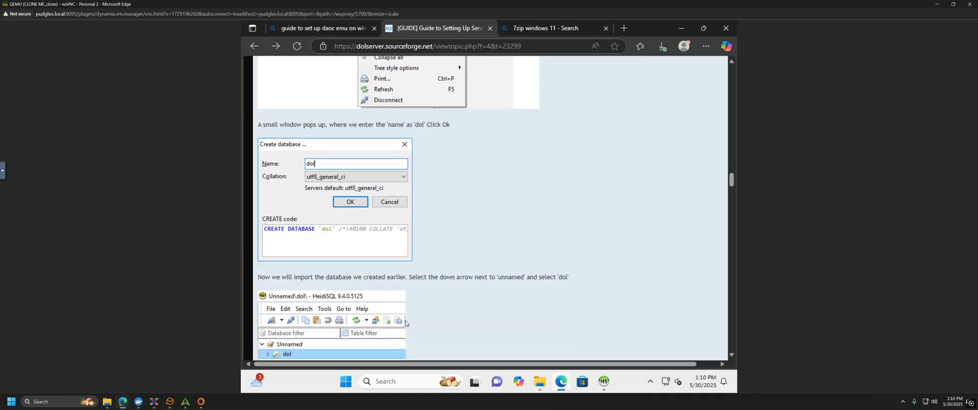
{"action": "left_click", "coordinate": [605, 383]}
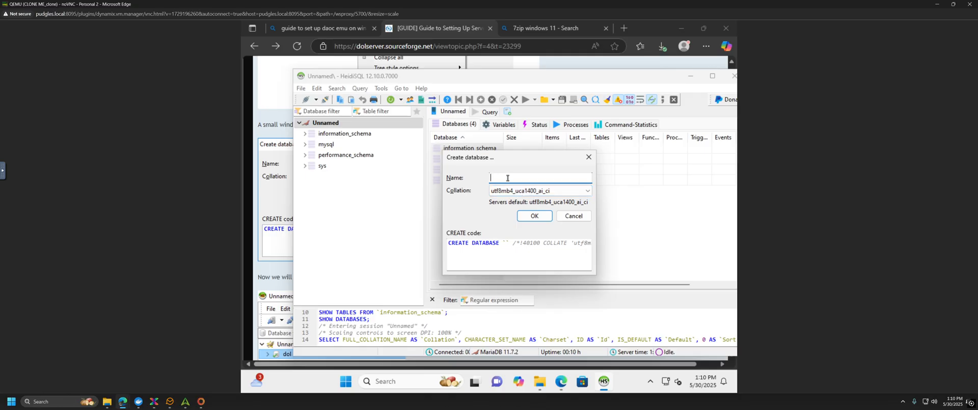
{"action": "type", "text": "dol"}
Step: Browse the Collation dropdown list for the right collation
{"action": "left_click", "coordinate": [591, 193]}
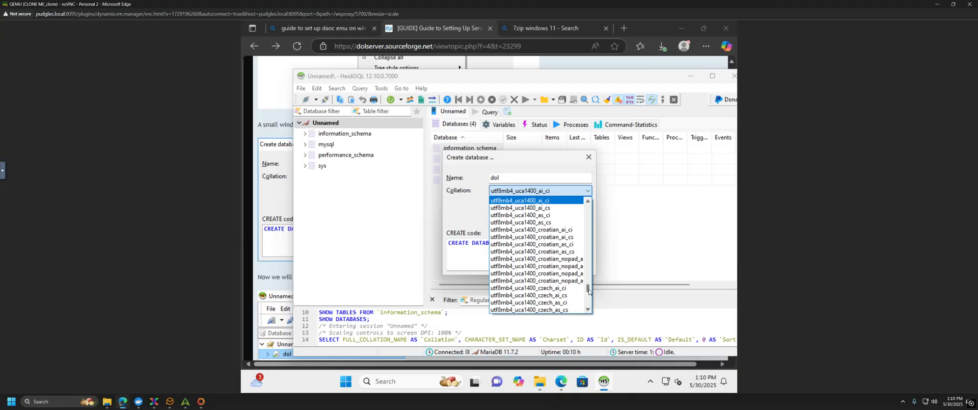
{"action": "left_click_drag", "start_coordinate": [589, 291], "coordinate": [591, 294]}
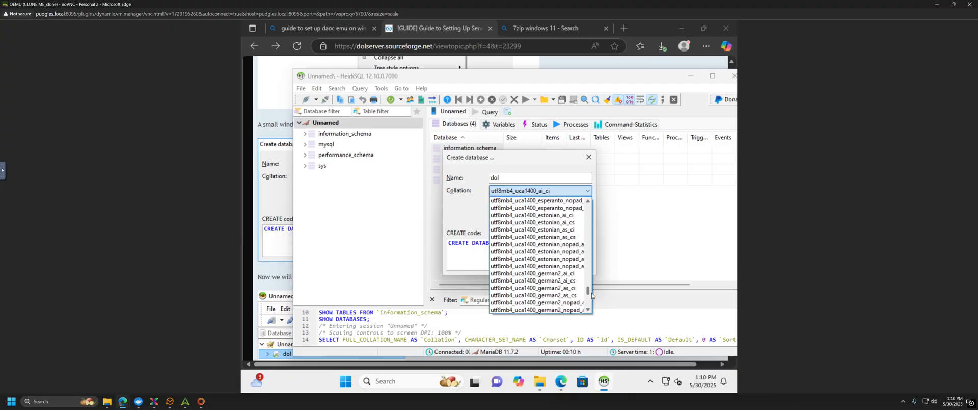
{"action": "scroll", "coordinate": [592, 294], "scroll_direction": "down", "scroll_amount": 4}
{"action": "scroll", "coordinate": [592, 297], "scroll_direction": "down", "scroll_amount": 12}
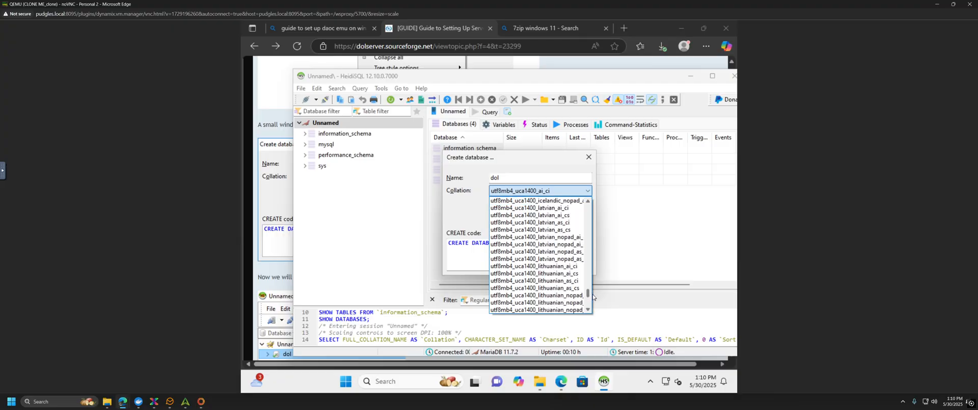
{"action": "scroll", "coordinate": [594, 301], "scroll_direction": "down", "scroll_amount": 15}
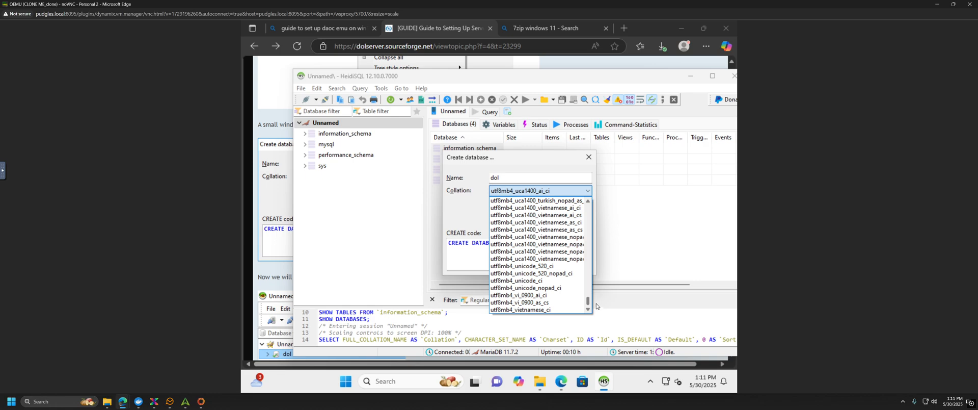
{"action": "scroll", "coordinate": [597, 305], "scroll_direction": "up", "scroll_amount": 20}
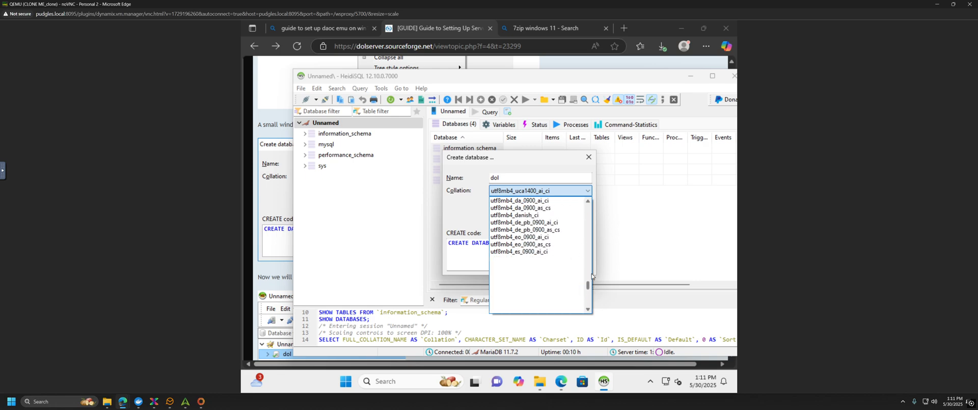
Step: Confirm in the guide, pick utf8mb4_general_ci collation and create the dol database
{"action": "left_click", "coordinate": [279, 199]}
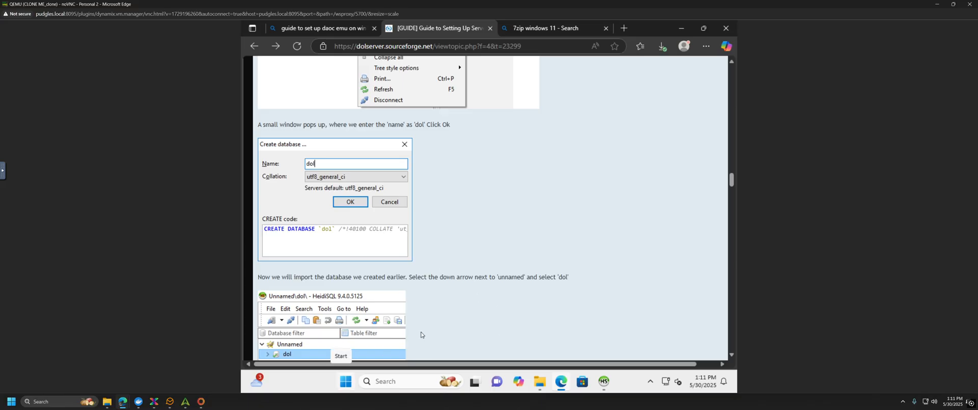
{"action": "left_click", "coordinate": [609, 387]}
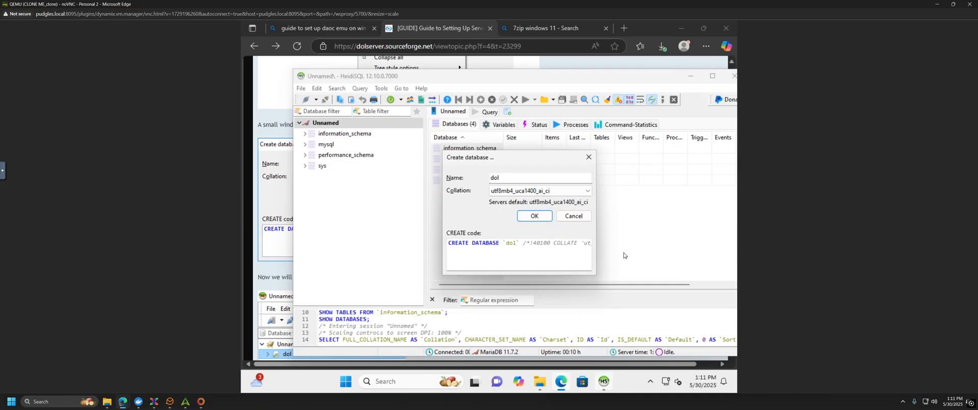
{"action": "left_click", "coordinate": [588, 192]}
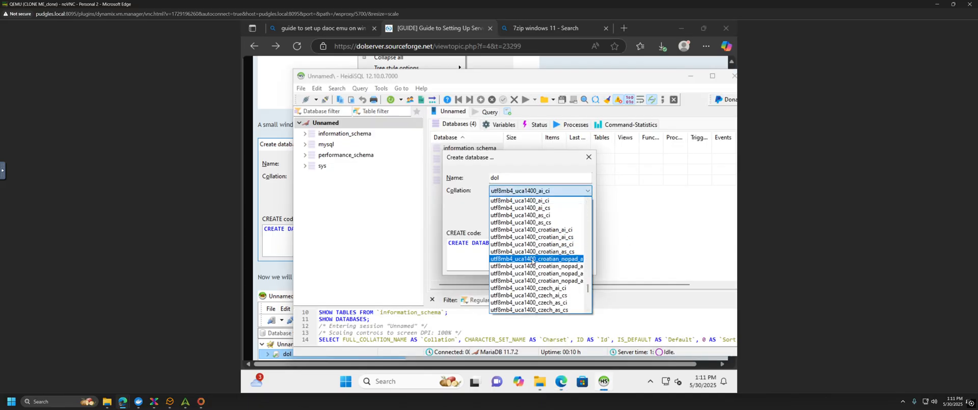
{"action": "scroll", "coordinate": [532, 261], "scroll_direction": "up", "scroll_amount": 10}
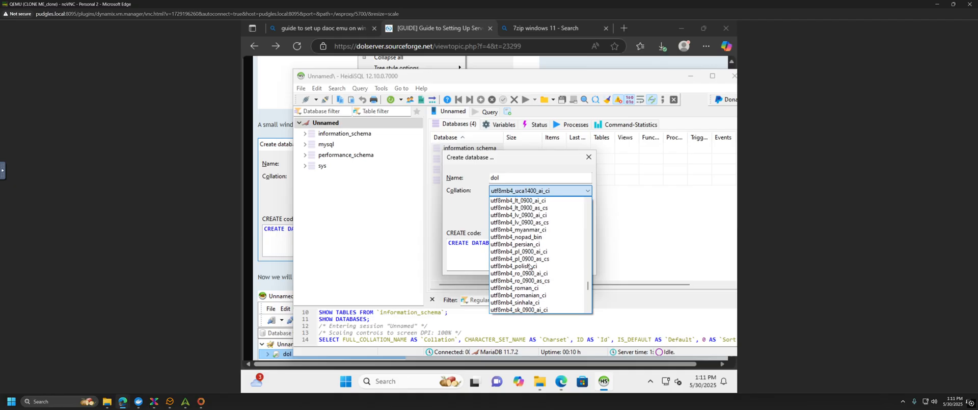
{"action": "scroll", "coordinate": [530, 266], "scroll_direction": "up", "scroll_amount": 8}
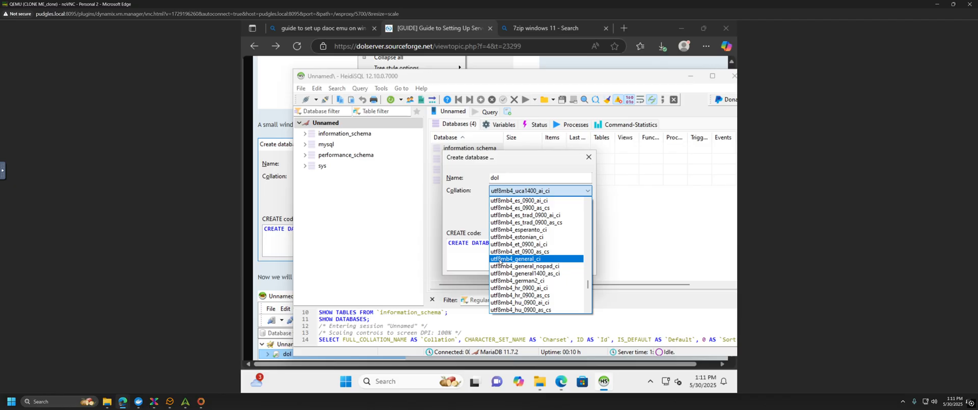
{"action": "left_click", "coordinate": [512, 260]}
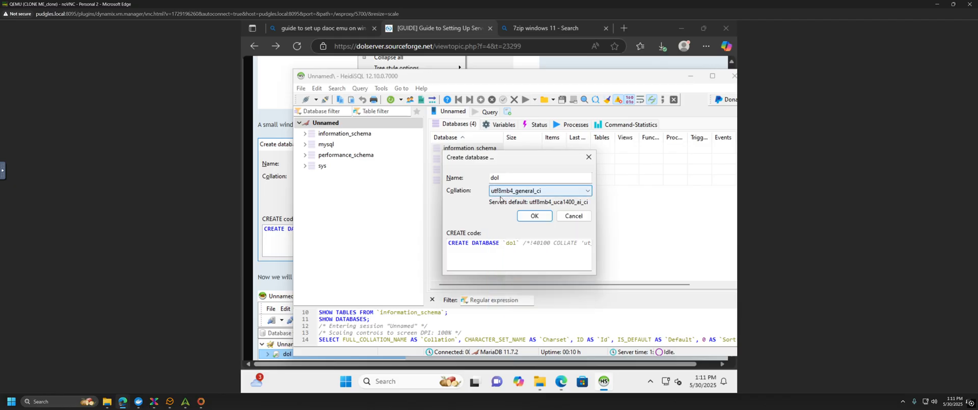
{"action": "left_click", "coordinate": [534, 216]}
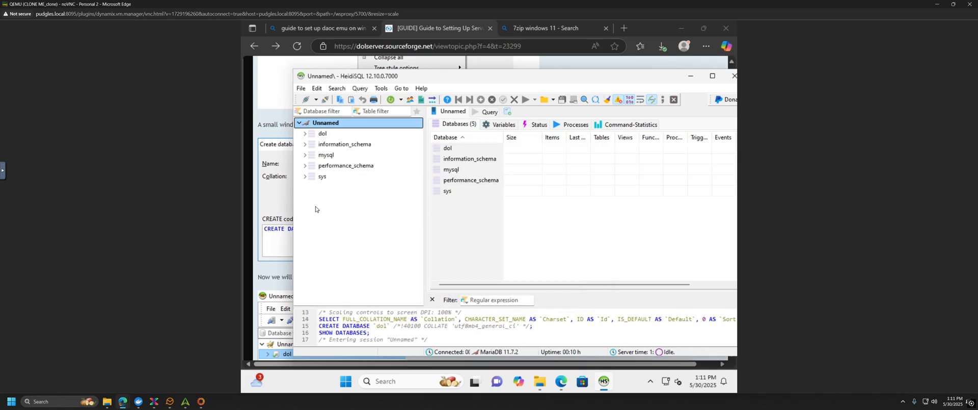
Step: Scroll the guide to the File > Run SQL file import step, then return to HeidiSQL
{"action": "left_click", "coordinate": [278, 287]}
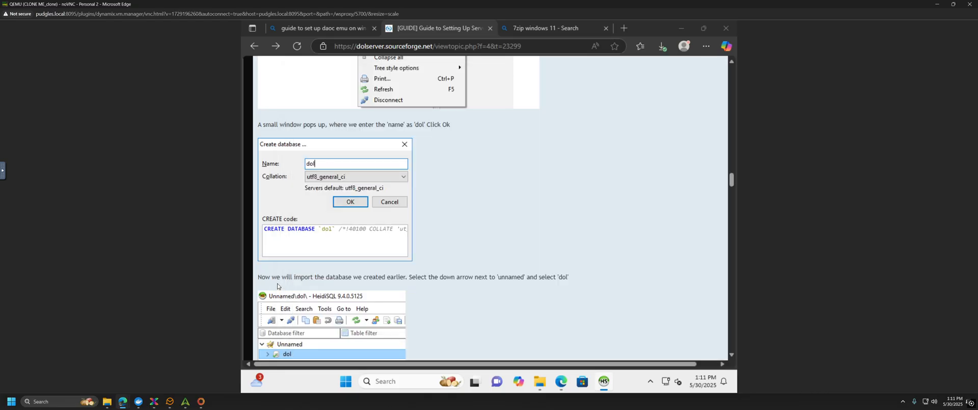
{"action": "scroll", "coordinate": [433, 270], "scroll_direction": "down", "scroll_amount": 2}
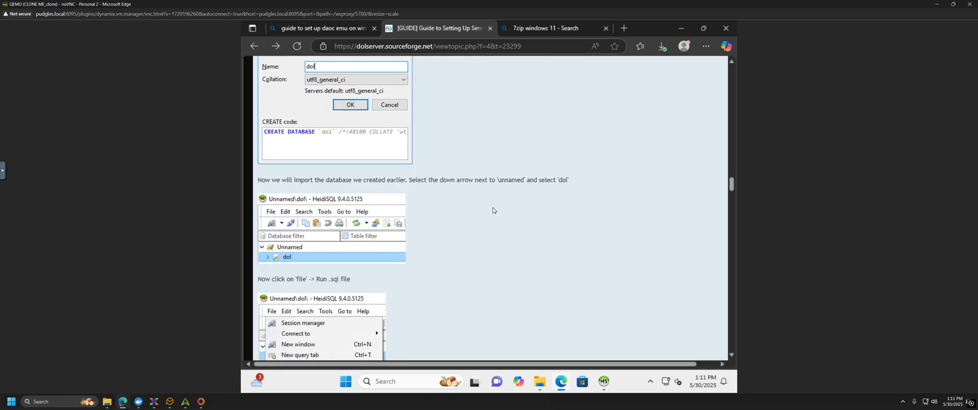
{"action": "scroll", "coordinate": [494, 209], "scroll_direction": "down", "scroll_amount": 2}
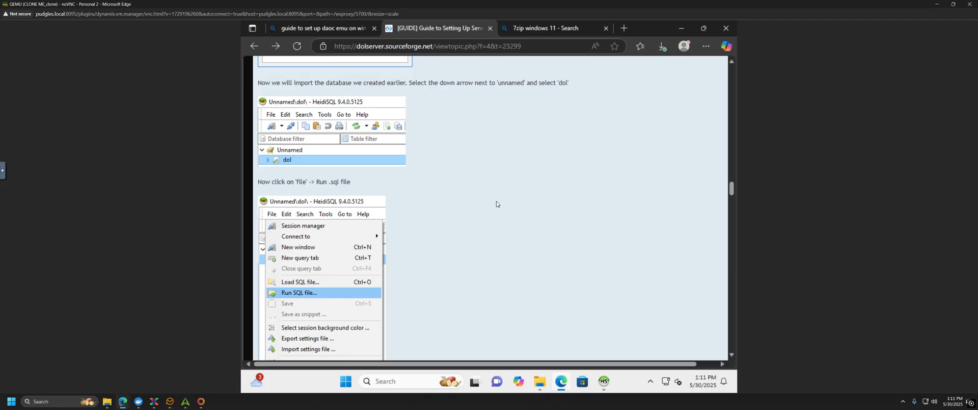
{"action": "scroll", "coordinate": [496, 203], "scroll_direction": "down", "scroll_amount": 2}
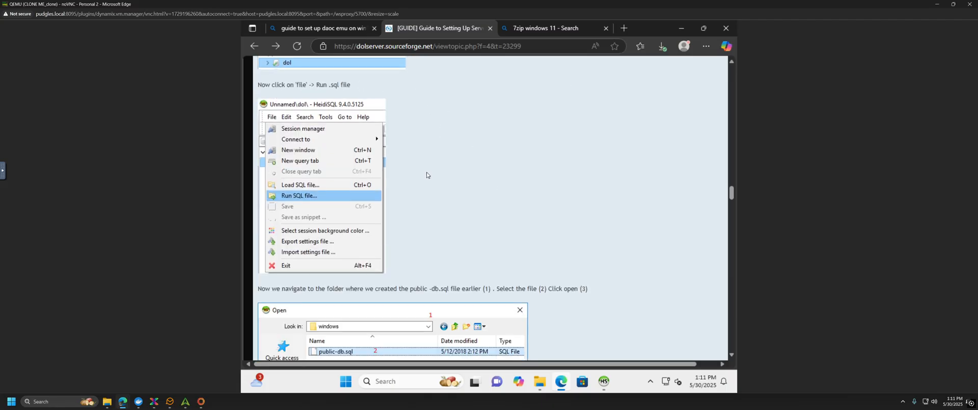
{"action": "scroll", "coordinate": [429, 175], "scroll_direction": "up", "scroll_amount": 1}
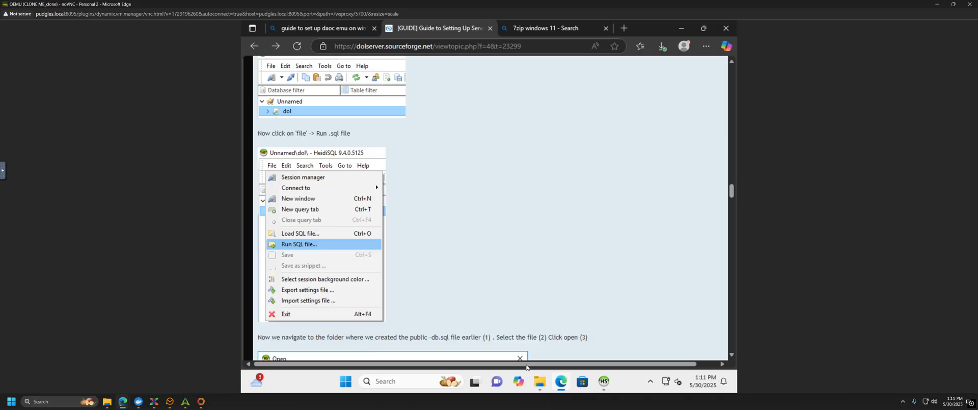
{"action": "left_click", "coordinate": [604, 381]}
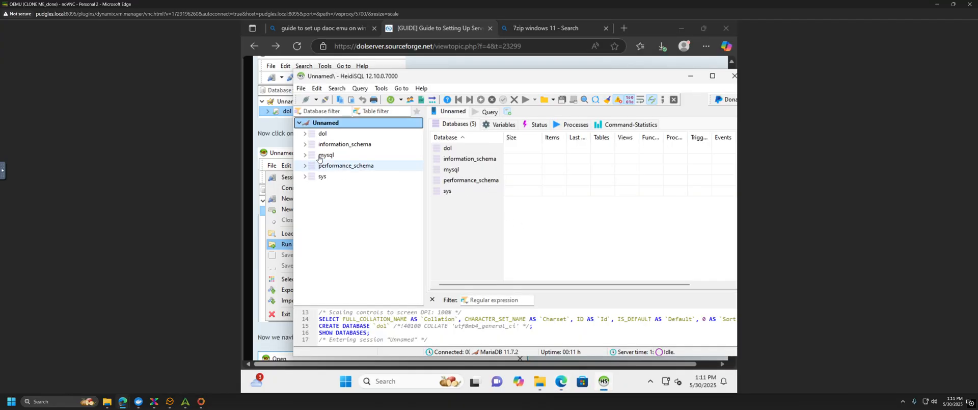
Step: Select the dol database and dismiss its context menu without choosing an action
{"action": "left_click", "coordinate": [322, 134]}
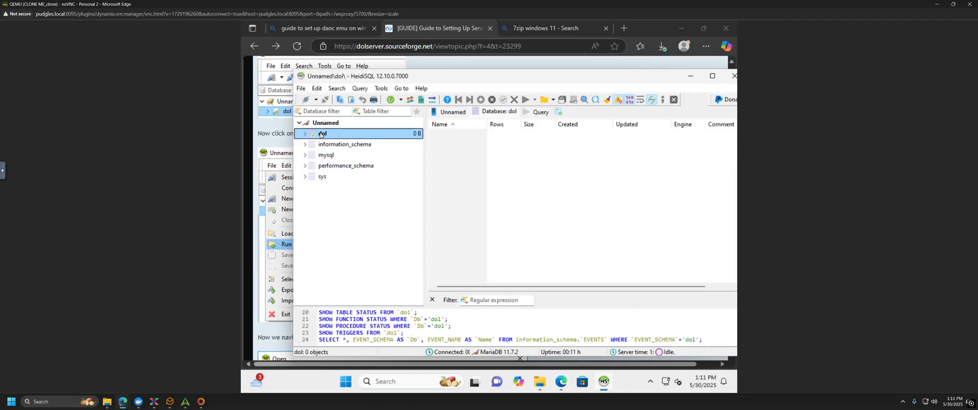
{"action": "right_click", "coordinate": [321, 135]}
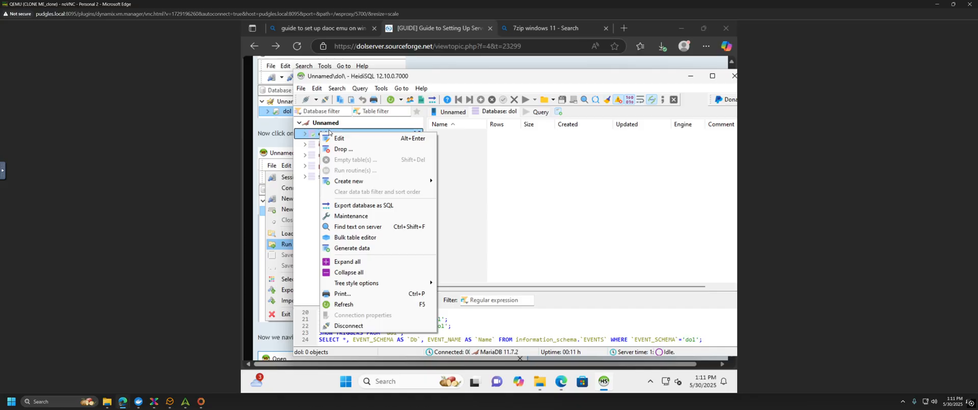
{"action": "left_click", "coordinate": [520, 192]}
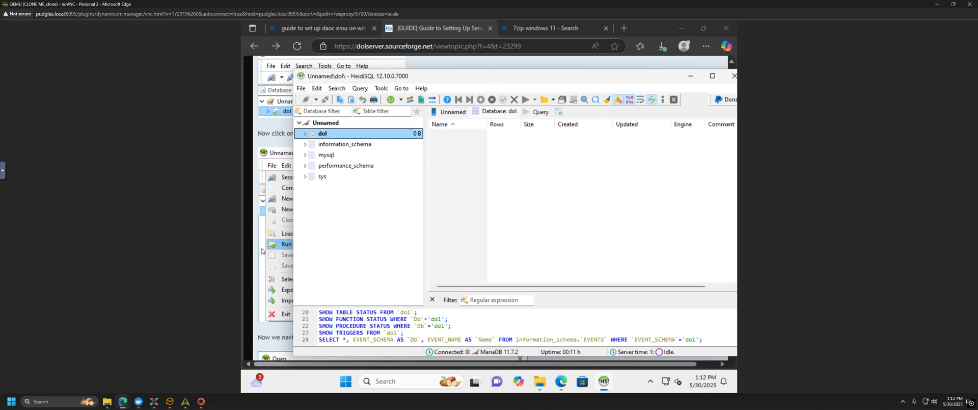
Step: Run the SQL file Desktop\DAoC\public-db.mysql against dol with auto-detected encoding
{"action": "left_click", "coordinate": [302, 89]}
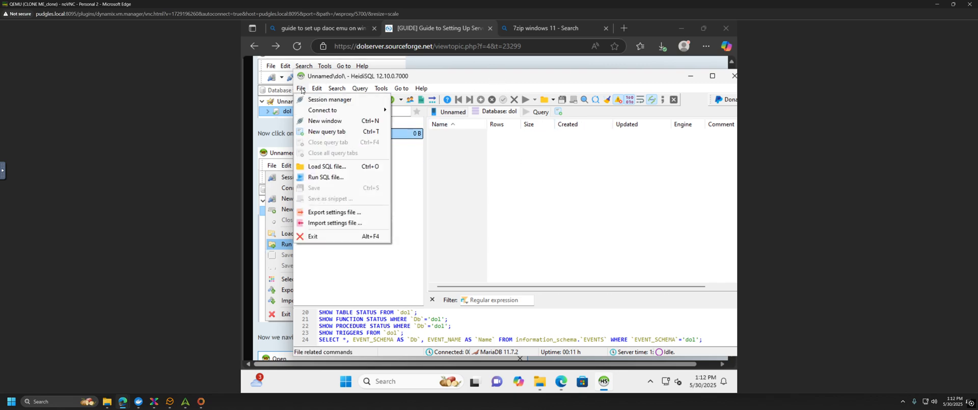
{"action": "left_click", "coordinate": [326, 177]}
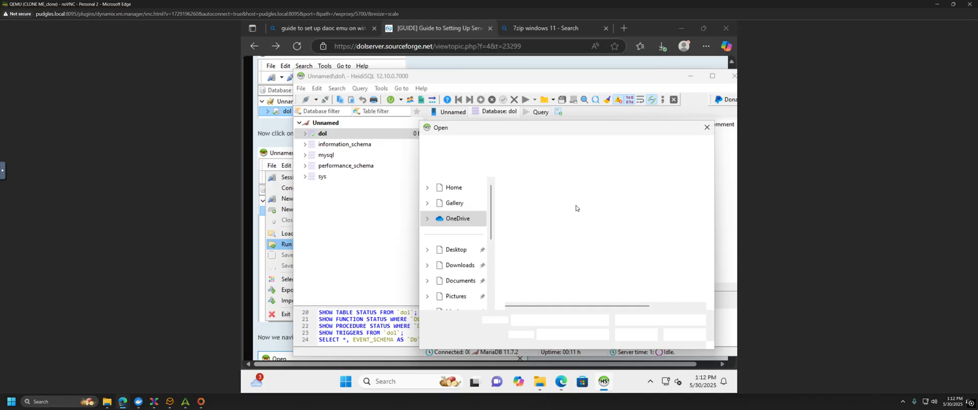
{"action": "left_click", "coordinate": [463, 250]}
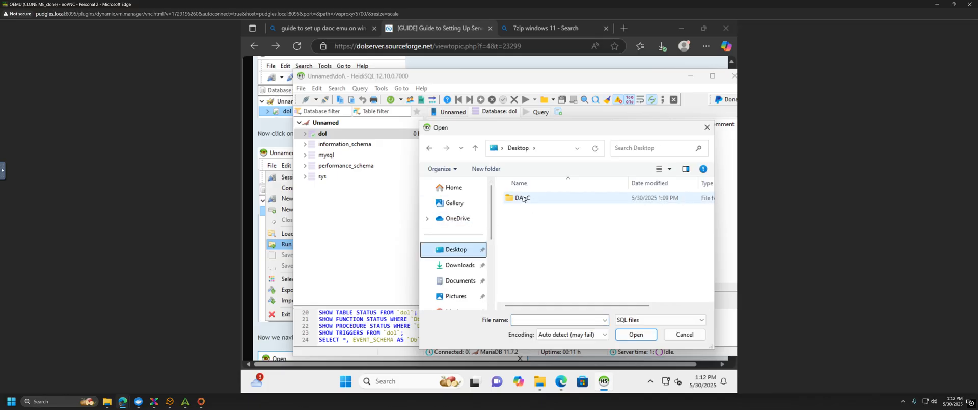
{"action": "double_click", "coordinate": [535, 199]}
{"action": "left_click", "coordinate": [540, 212]}
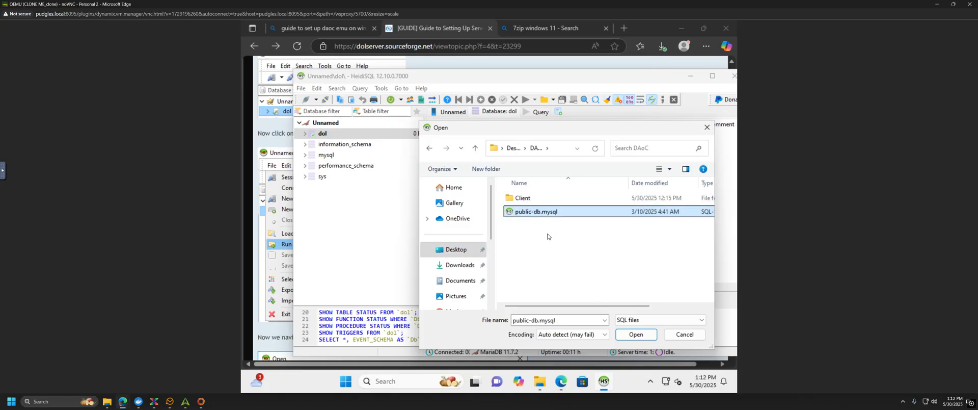
{"action": "left_click", "coordinate": [635, 334]}
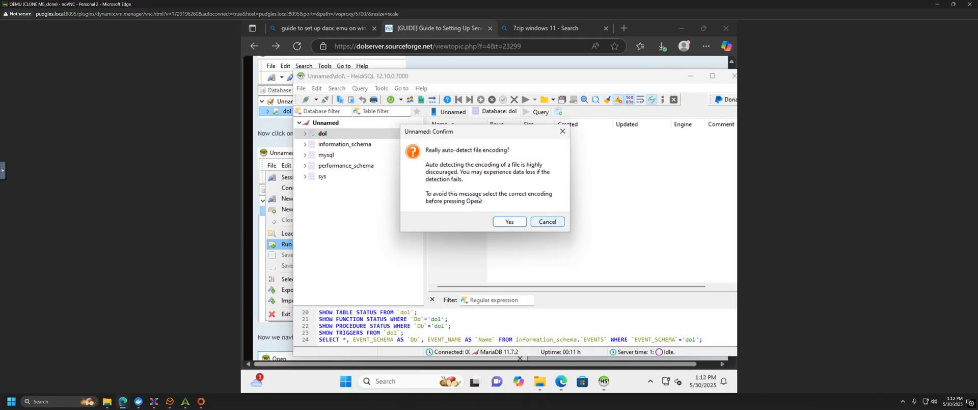
{"action": "left_click", "coordinate": [501, 222]}
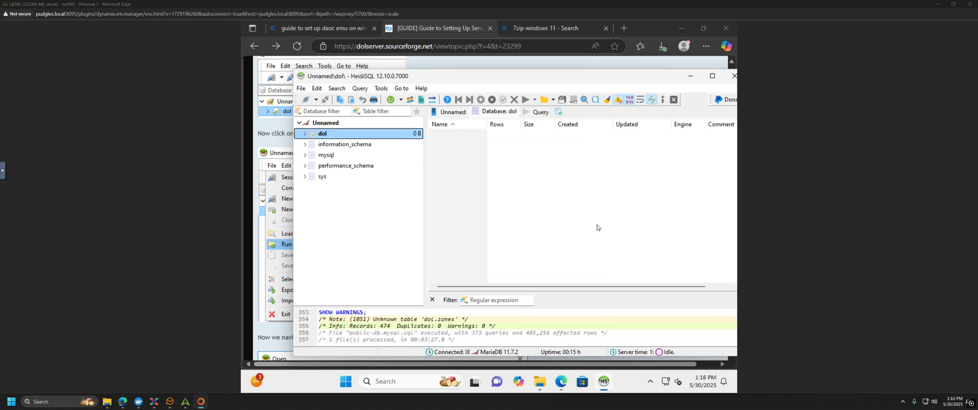
Step: Expand dol and information_schema, then reselect dol, which still lists 0 objects
{"action": "left_click", "coordinate": [305, 135]}
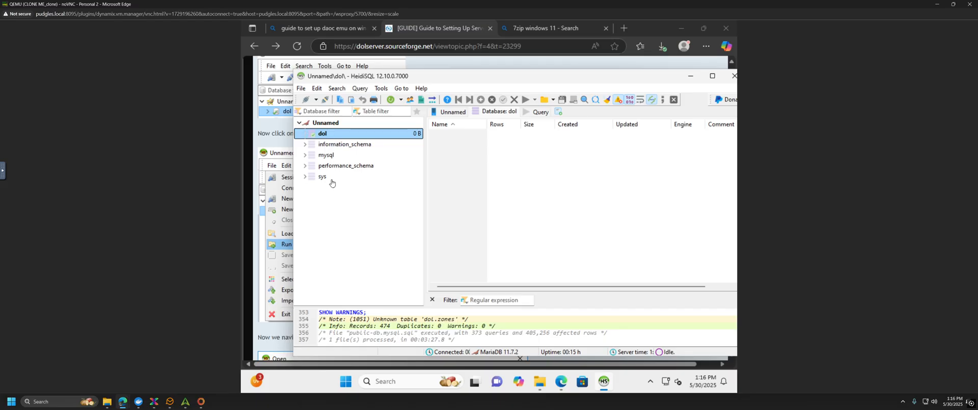
{"action": "left_click", "coordinate": [305, 144]}
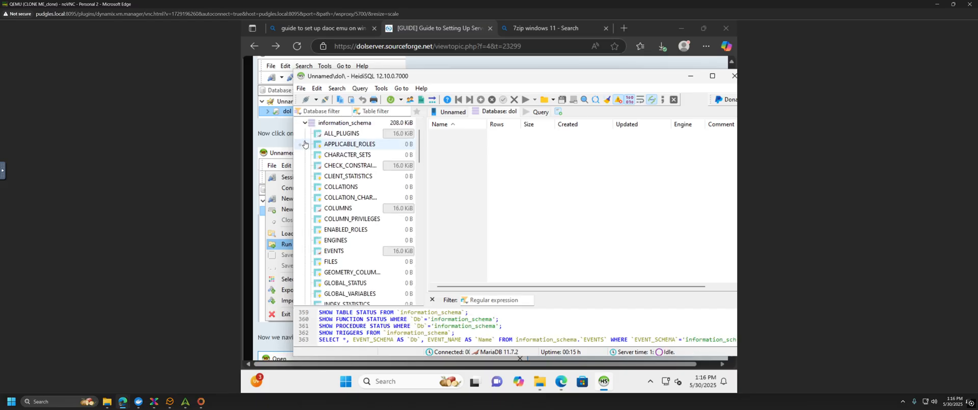
{"action": "scroll", "coordinate": [309, 137], "scroll_direction": "up", "scroll_amount": 1}
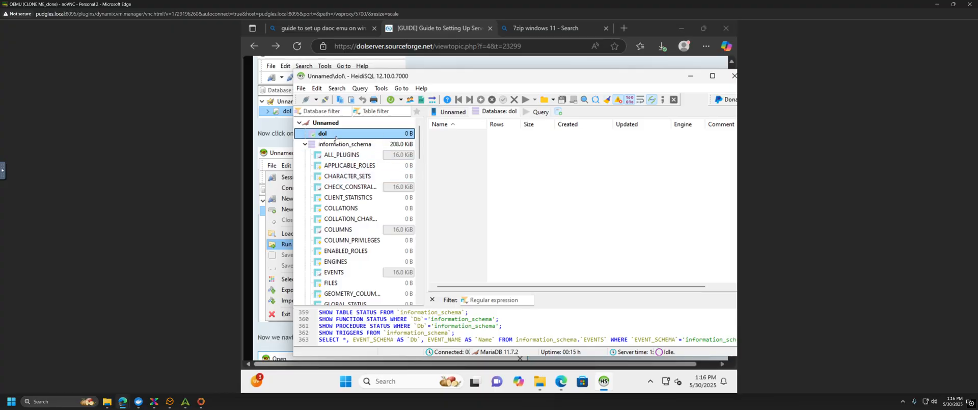
{"action": "scroll", "coordinate": [337, 138], "scroll_direction": "down", "scroll_amount": 11}
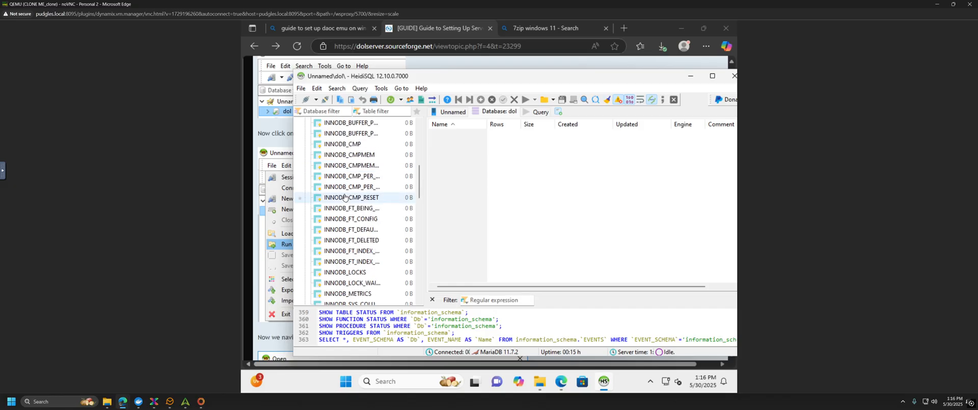
{"action": "left_click_drag", "start_coordinate": [420, 206], "coordinate": [420, 124]}
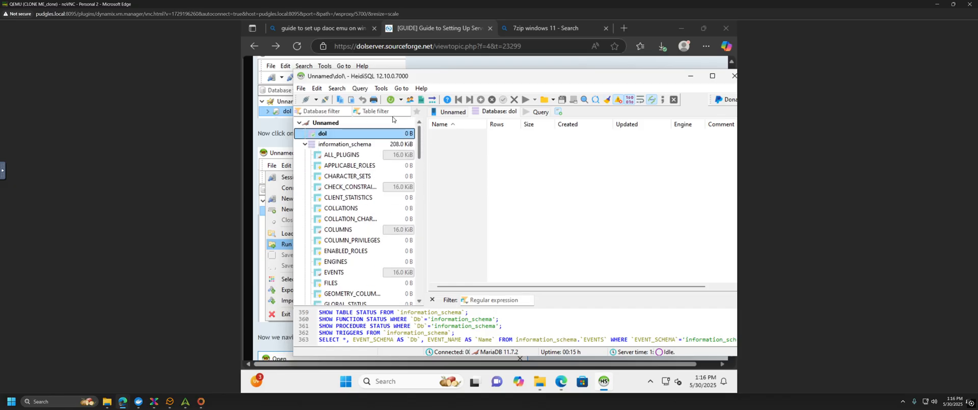
{"action": "left_click", "coordinate": [329, 125]}
{"action": "left_click", "coordinate": [322, 134]}
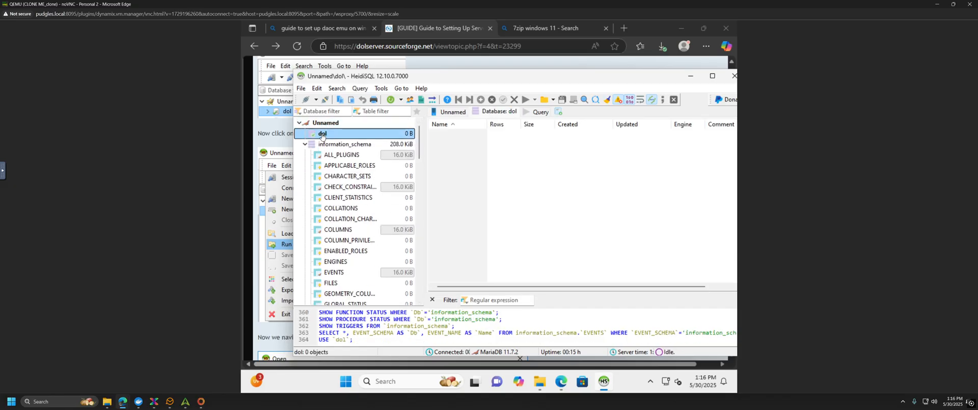
Step: Collapse information_schema, select dol and refresh the database tree
{"action": "right_click", "coordinate": [322, 136]}
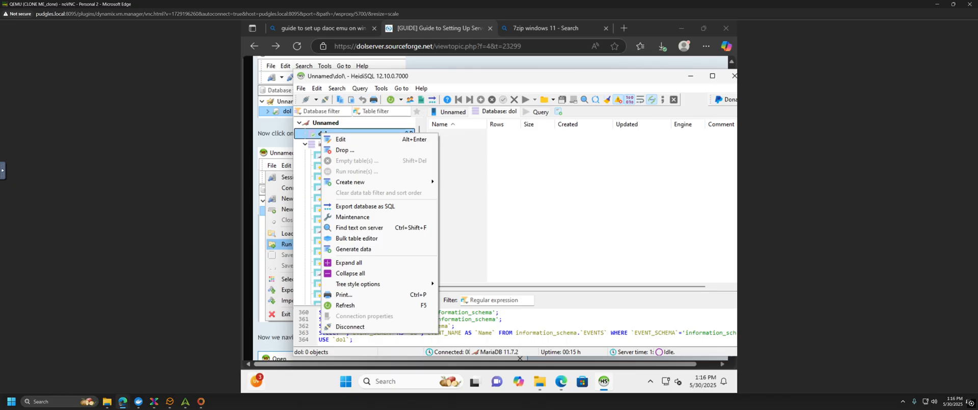
{"action": "mouse_move", "coordinate": [257, 381]}
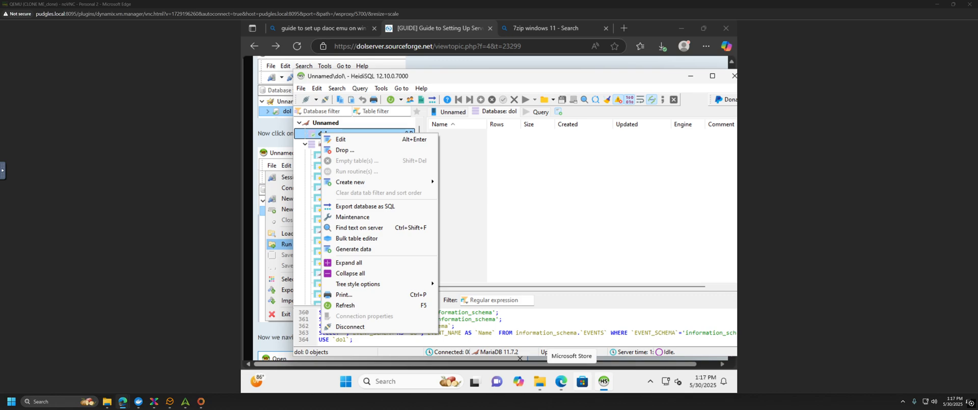
{"action": "left_click", "coordinate": [507, 170]}
{"action": "left_click", "coordinate": [303, 146]}
{"action": "left_click", "coordinate": [328, 134]}
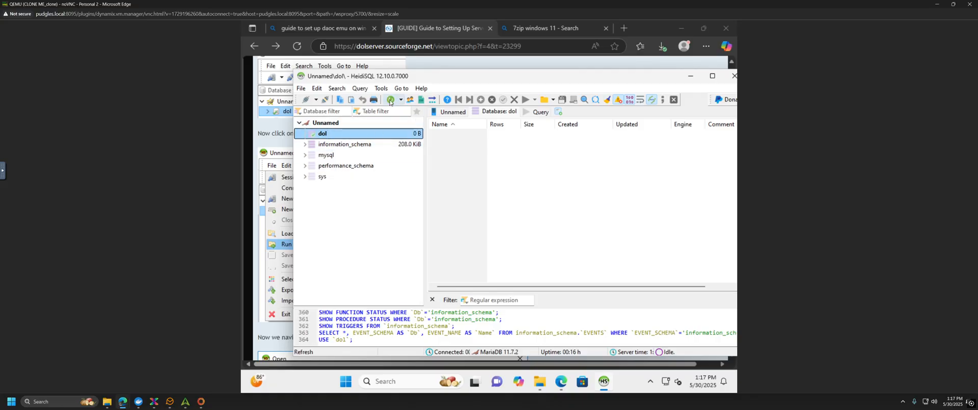
{"action": "left_click", "coordinate": [389, 102]}
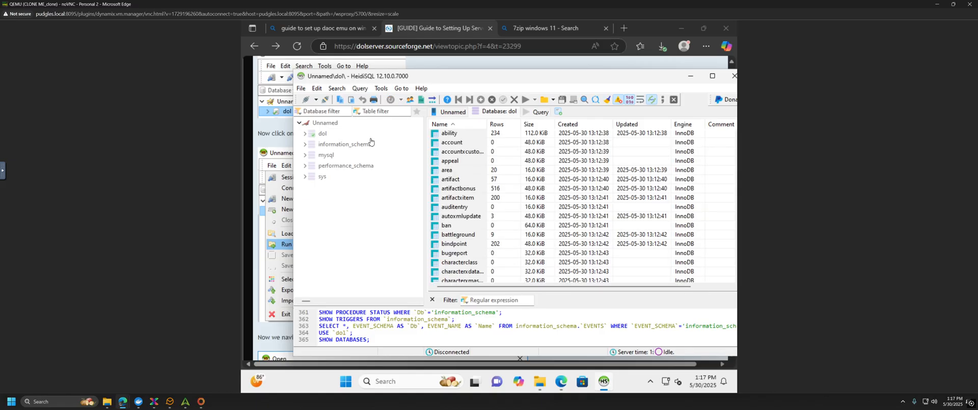
Step: Expand dol's 160.9 MiB of tables, inspect account and ability, then minimize HeidiSQL
{"action": "left_click", "coordinate": [307, 134]}
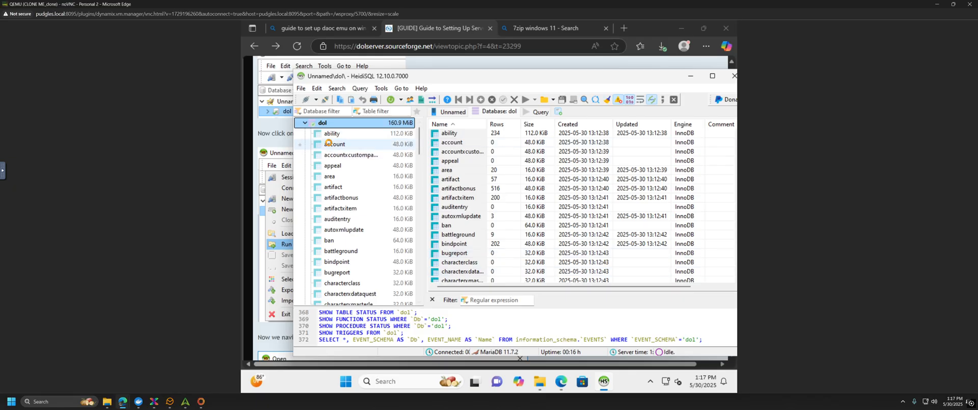
{"action": "left_click", "coordinate": [366, 148]}
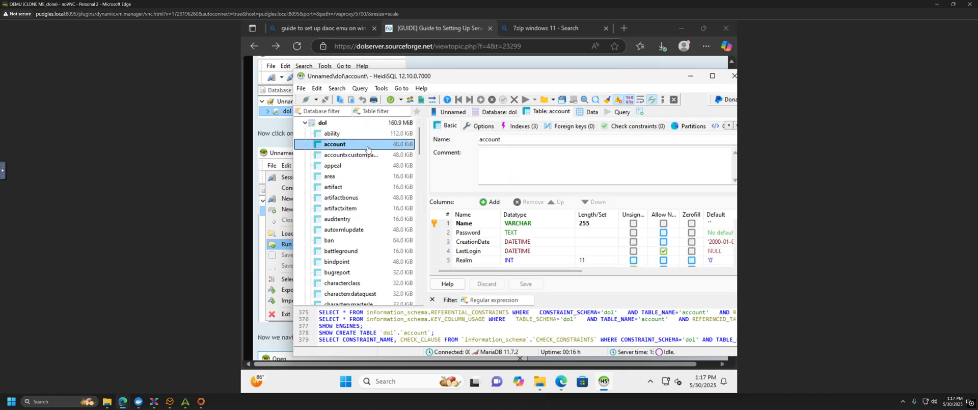
{"action": "left_click", "coordinate": [332, 134]}
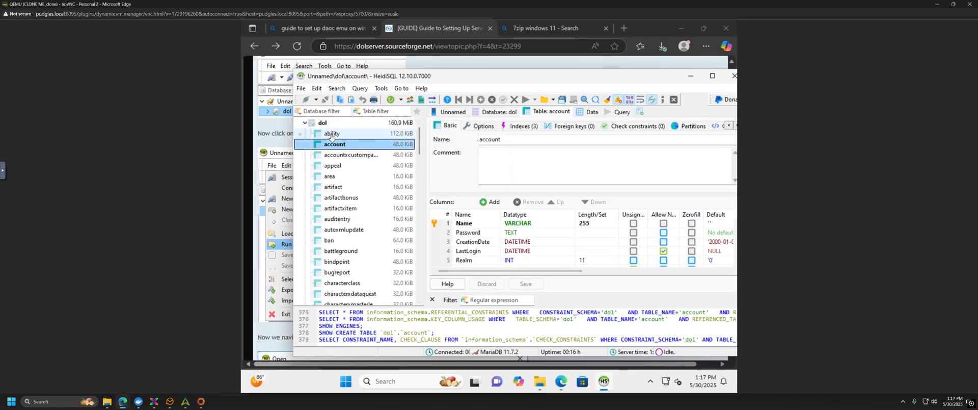
{"action": "left_click", "coordinate": [691, 77]}
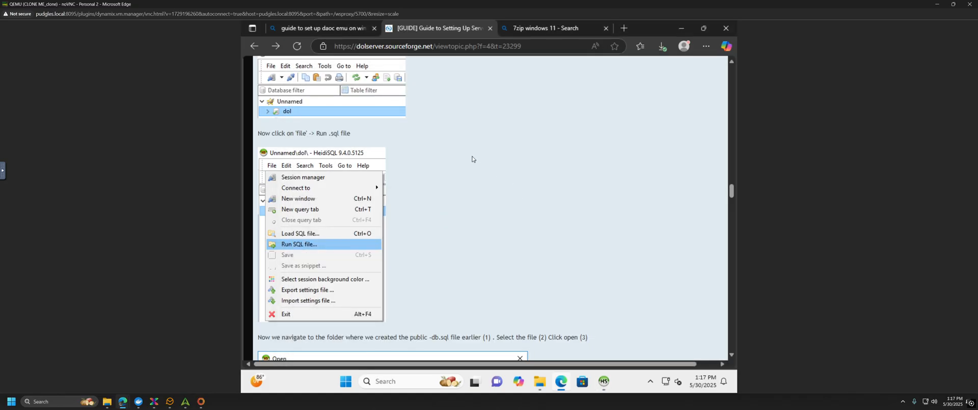
Step: Scroll past the import screenshots and follow the github.com/Dawn-of-Light/DOLSharp/releases link
{"action": "scroll", "coordinate": [338, 258], "scroll_direction": "down", "scroll_amount": 3}
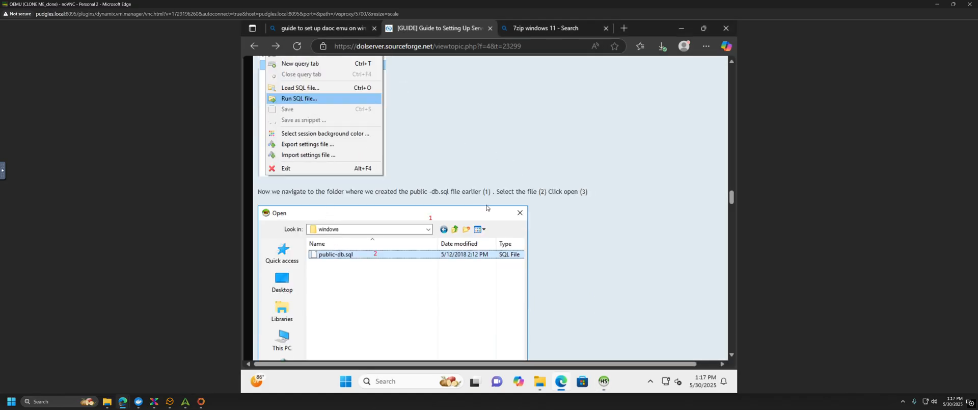
{"action": "scroll", "coordinate": [417, 199], "scroll_direction": "down", "scroll_amount": 6}
{"action": "scroll", "coordinate": [413, 214], "scroll_direction": "down", "scroll_amount": 3}
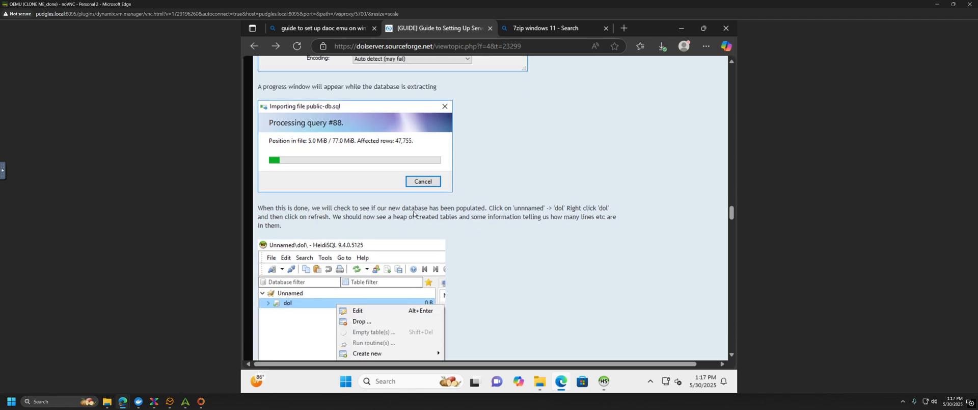
{"action": "scroll", "coordinate": [346, 242], "scroll_direction": "down", "scroll_amount": 1}
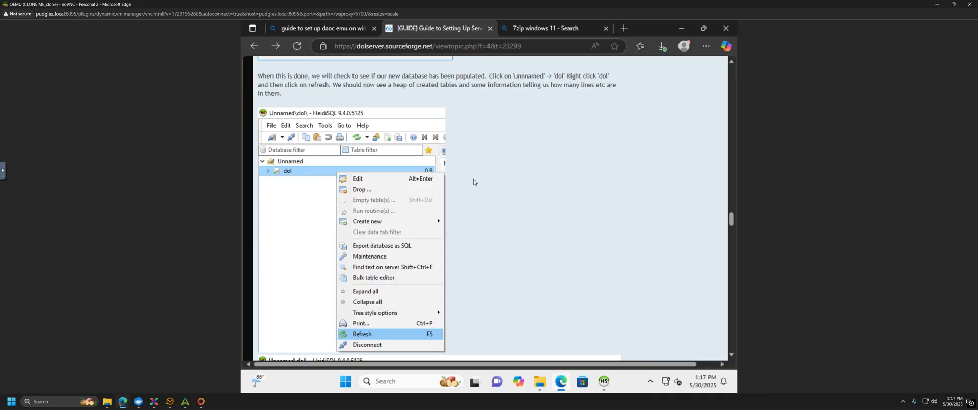
{"action": "scroll", "coordinate": [515, 191], "scroll_direction": "down", "scroll_amount": 5}
{"action": "scroll", "coordinate": [514, 192], "scroll_direction": "down", "scroll_amount": 6}
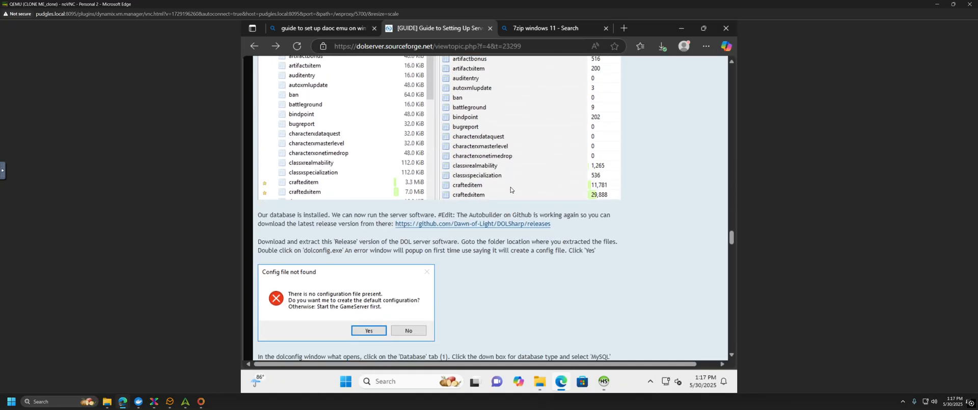
{"action": "scroll", "coordinate": [510, 189], "scroll_direction": "up", "scroll_amount": 1}
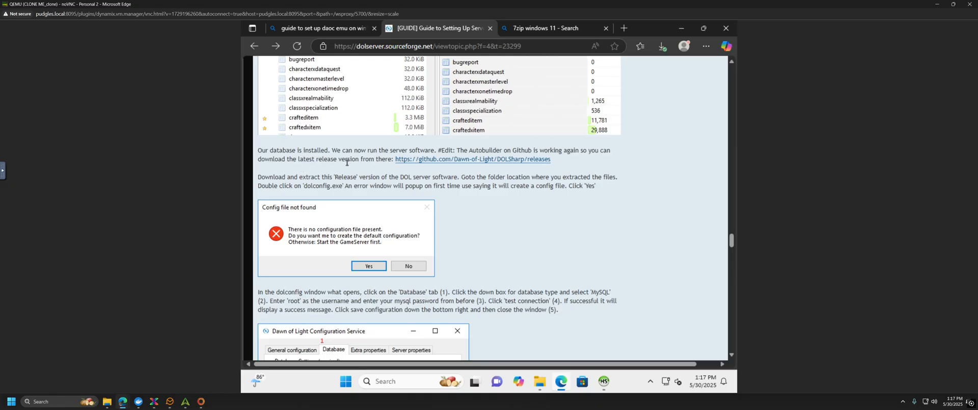
{"action": "left_click", "coordinate": [470, 160]}
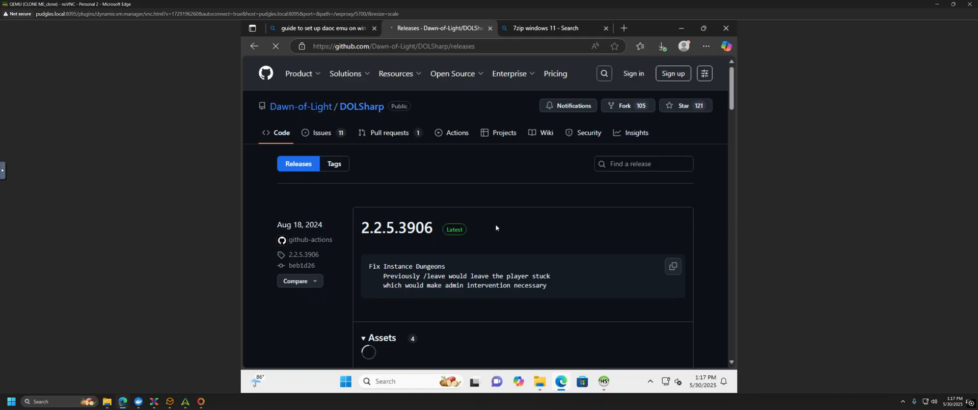
Step: Show the downloaded DOLServer_Release.zip from release 2.2.5.3906 in its folder
{"action": "scroll", "coordinate": [503, 225], "scroll_direction": "down", "scroll_amount": 2}
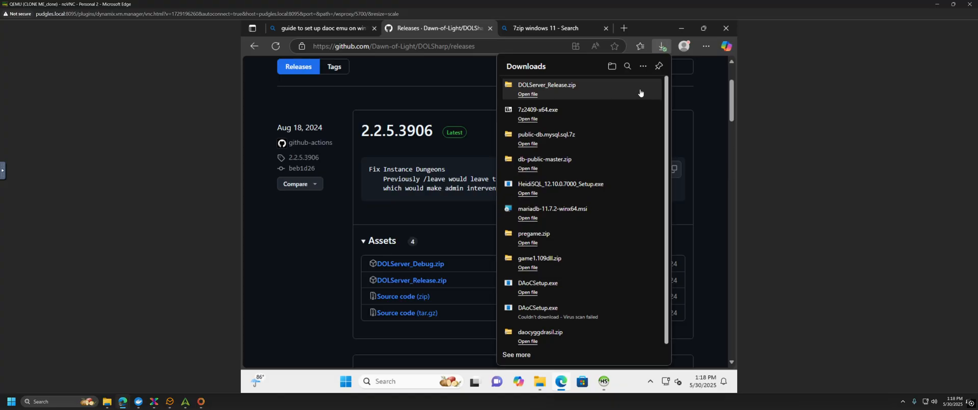
{"action": "left_click", "coordinate": [637, 87]}
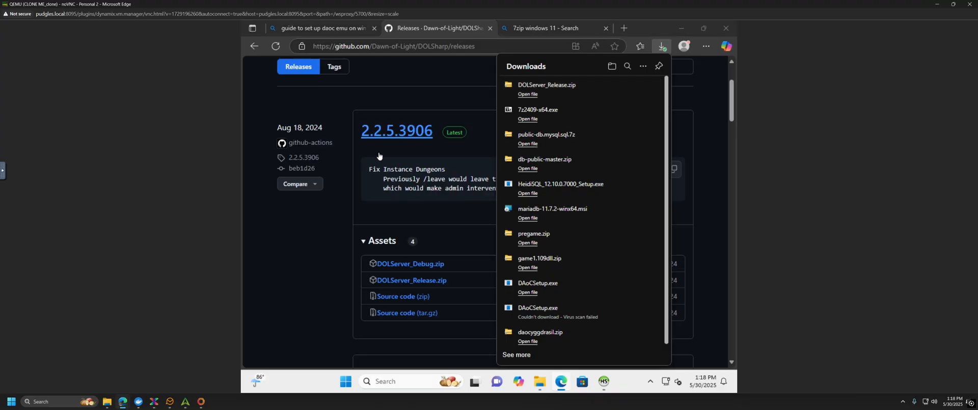
Step: Activate the DAoC folder window and move it further left
{"action": "left_click", "coordinate": [539, 386]}
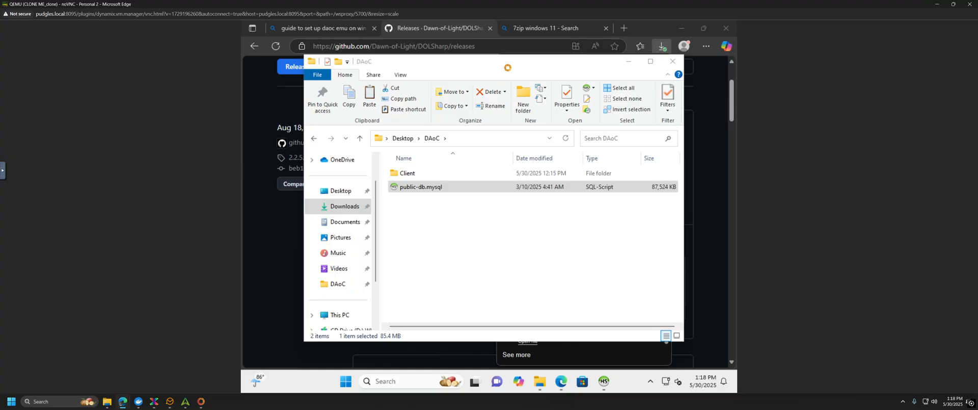
{"action": "left_click", "coordinate": [529, 61]}
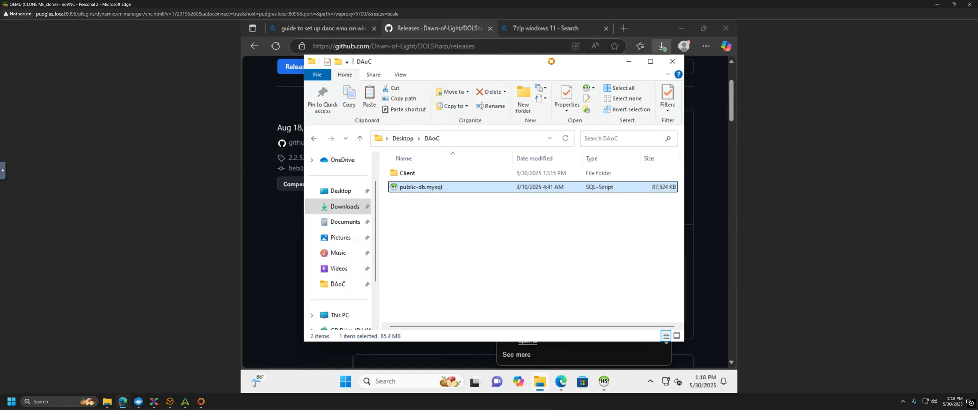
{"action": "left_click_drag", "start_coordinate": [537, 67], "coordinate": [522, 63]}
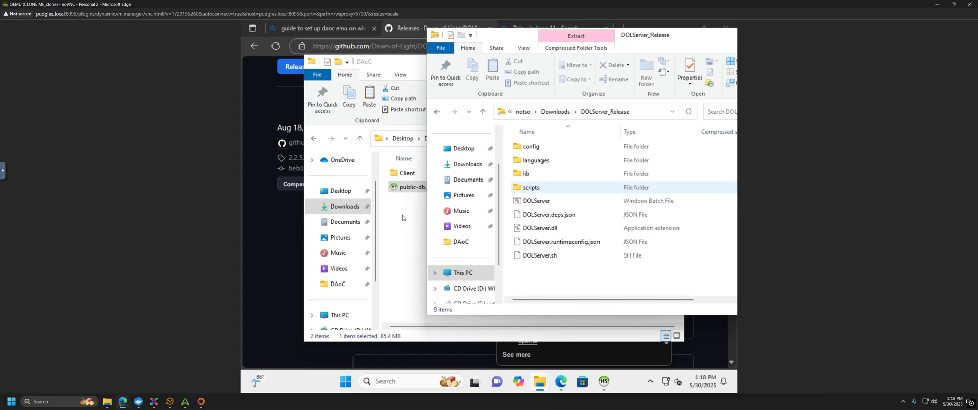
Step: Copy all nine DOLServer_Release items, then bring the DAoC folder to the front
{"action": "left_click_drag", "start_coordinate": [532, 275], "coordinate": [537, 147]}
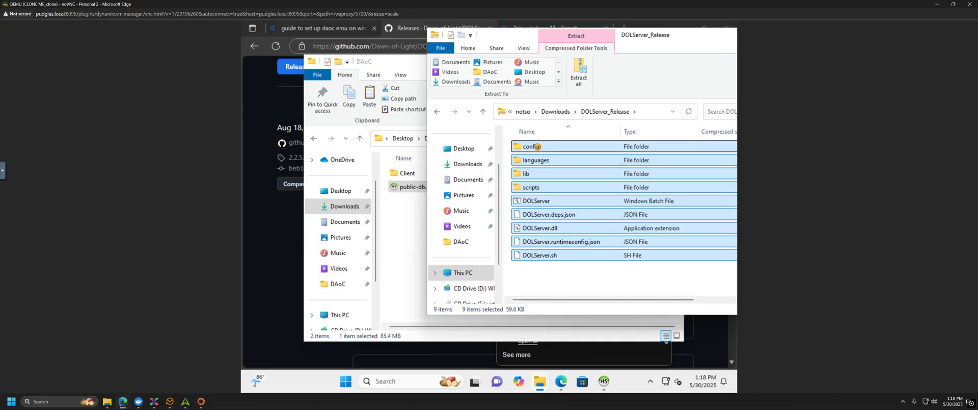
{"action": "right_click", "coordinate": [537, 147]}
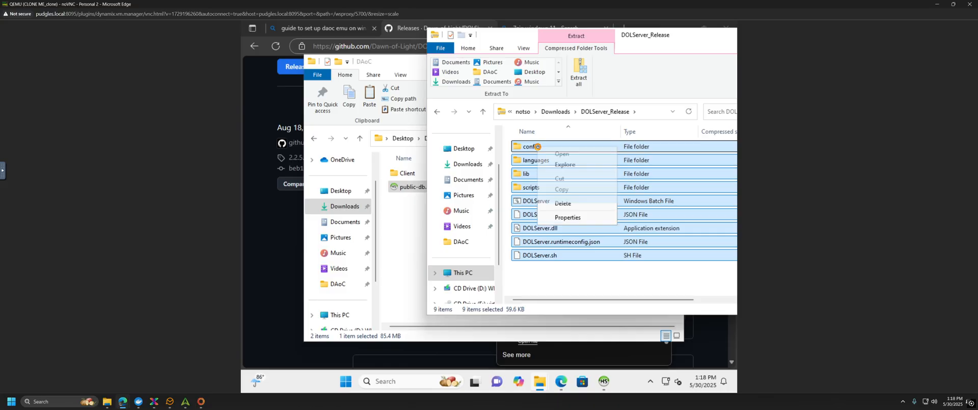
{"action": "left_click", "coordinate": [563, 190]}
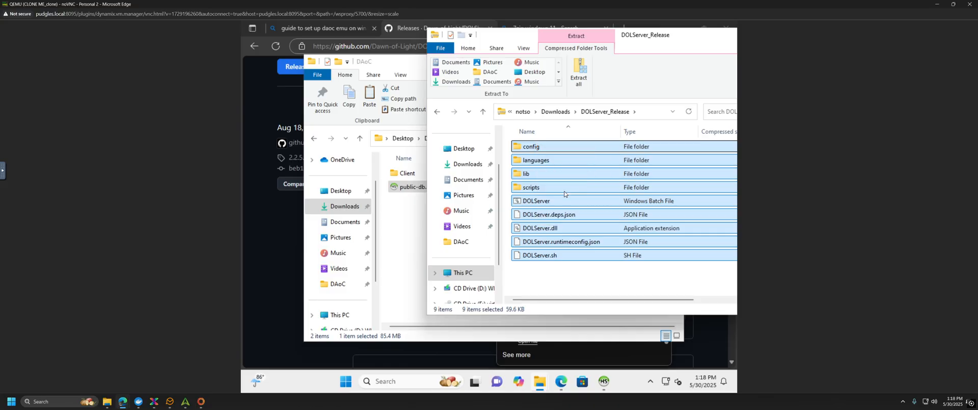
{"action": "left_click", "coordinate": [409, 224]}
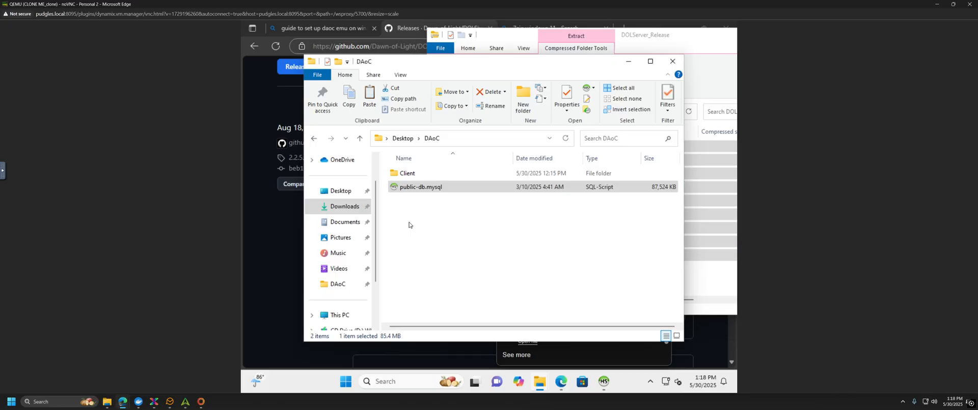
{"action": "left_click", "coordinate": [409, 224]}
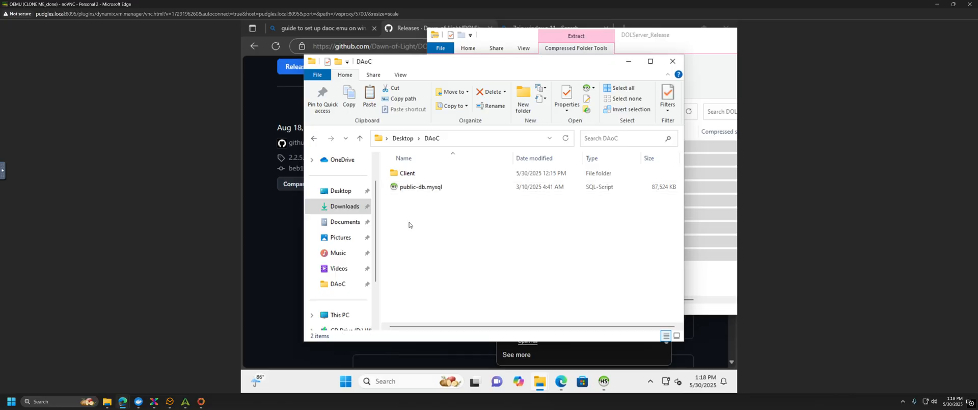
Step: Add a new folder named Server in Desktop\DAoC and open the empty folder
{"action": "right_click", "coordinate": [409, 225]}
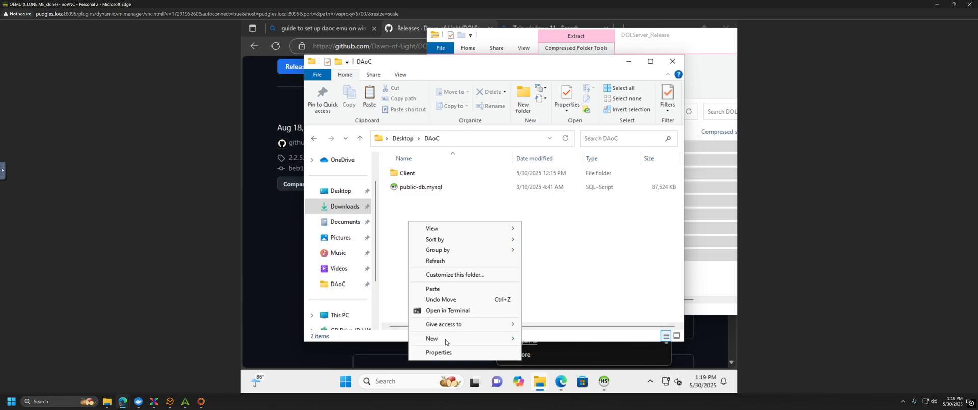
{"action": "mouse_move", "coordinate": [447, 338]}
{"action": "left_click", "coordinate": [550, 295]}
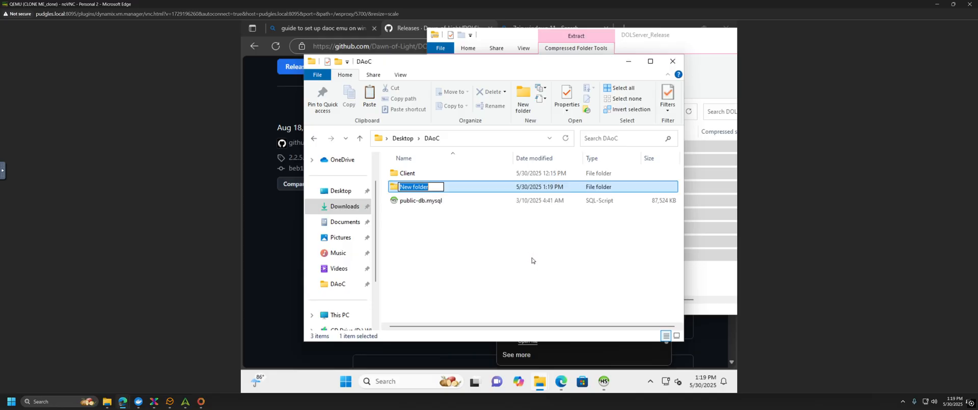
{"action": "type", "text": "Server"}
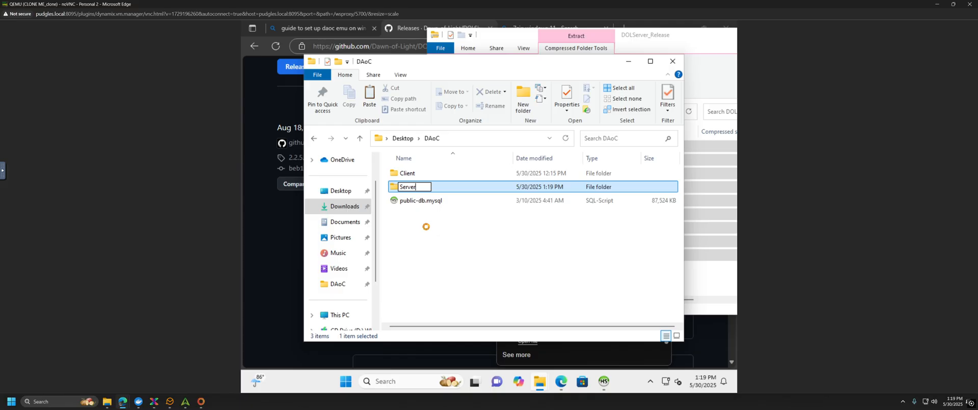
{"action": "key", "text": "Return"}
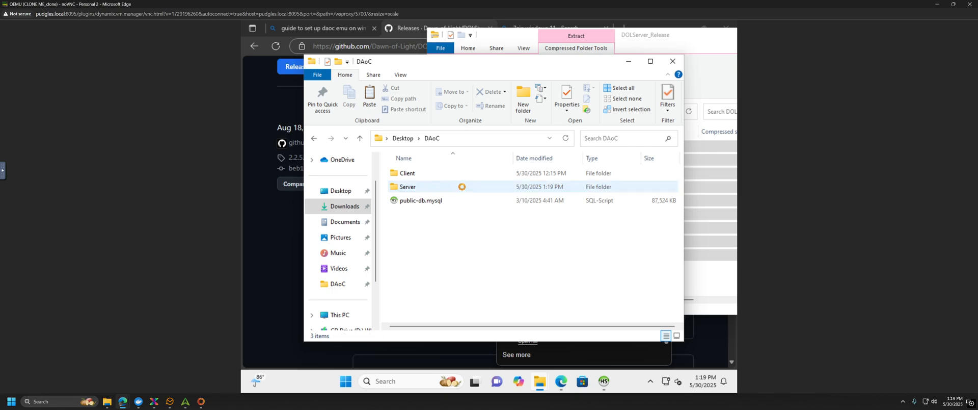
{"action": "left_click", "coordinate": [462, 189]}
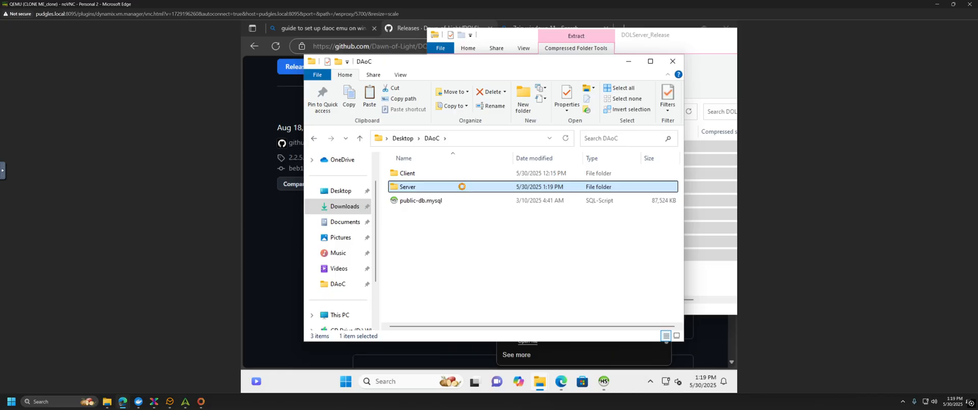
{"action": "double_click", "coordinate": [462, 187]}
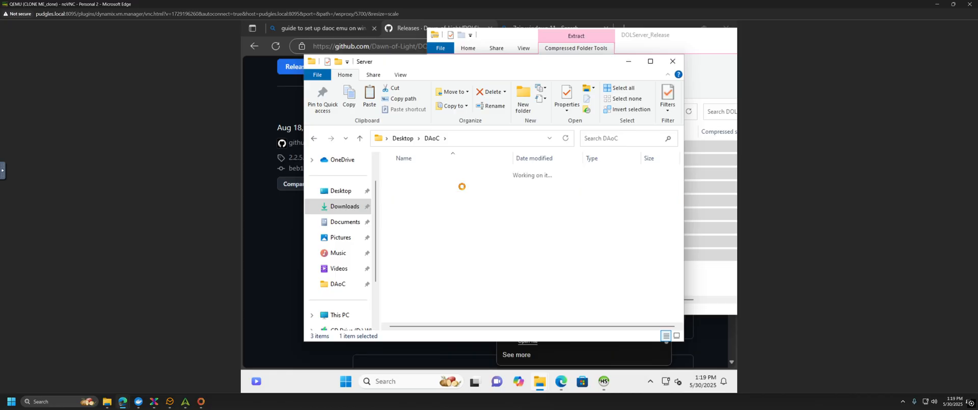
Step: Start pasting the release files into Server, cancel the copy, then go to Downloads
{"action": "right_click", "coordinate": [448, 211]}
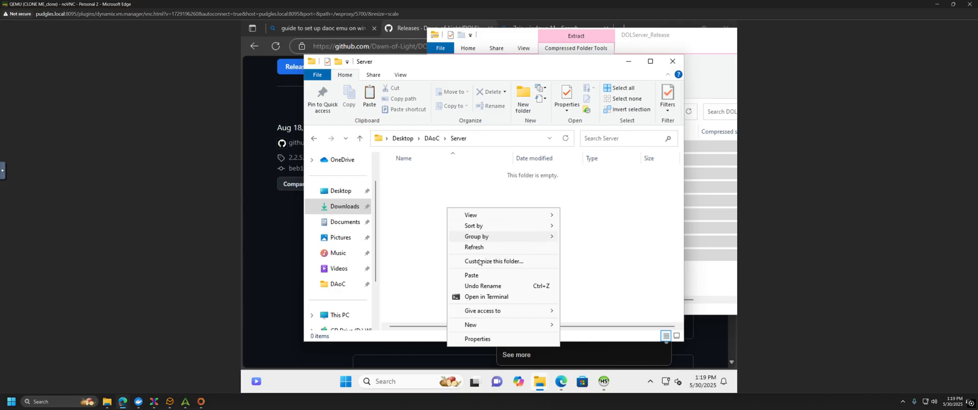
{"action": "left_click", "coordinate": [473, 276]}
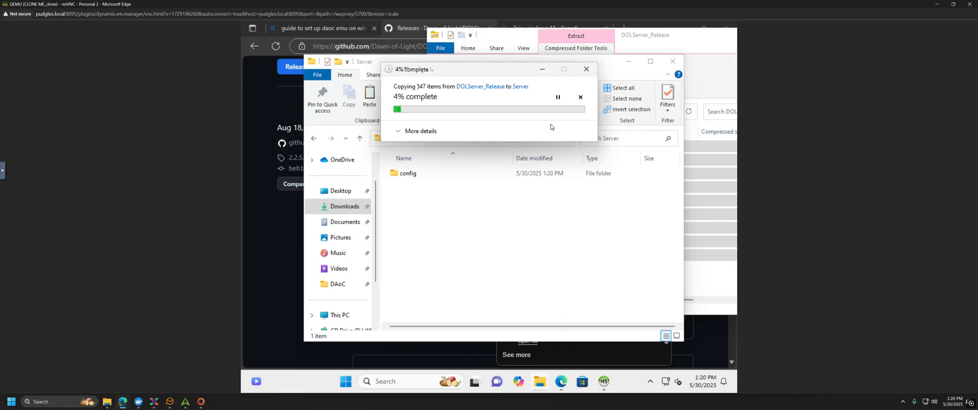
{"action": "left_click", "coordinate": [586, 71]}
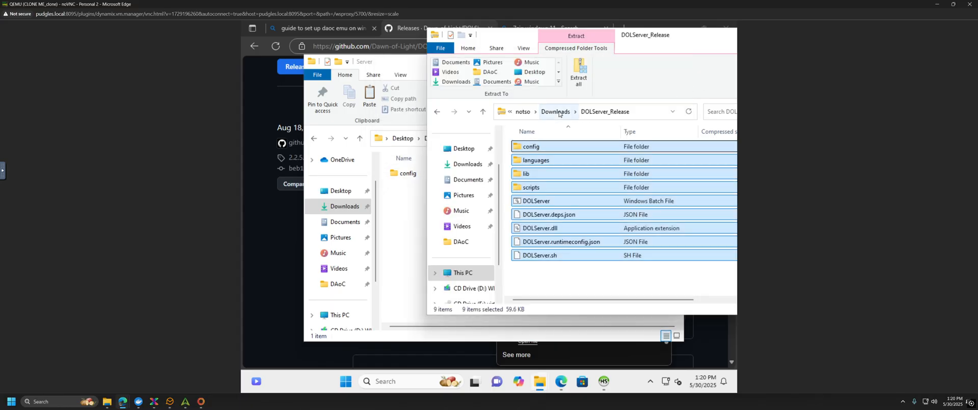
{"action": "left_click", "coordinate": [557, 112]}
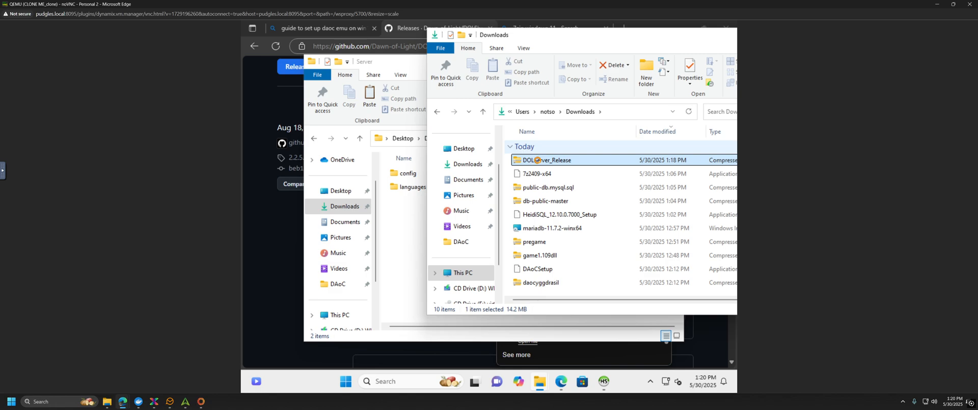
Step: Open DOLServer_Release in 7-Zip and extract all items into Server, replacing existing files
{"action": "right_click", "coordinate": [539, 162]}
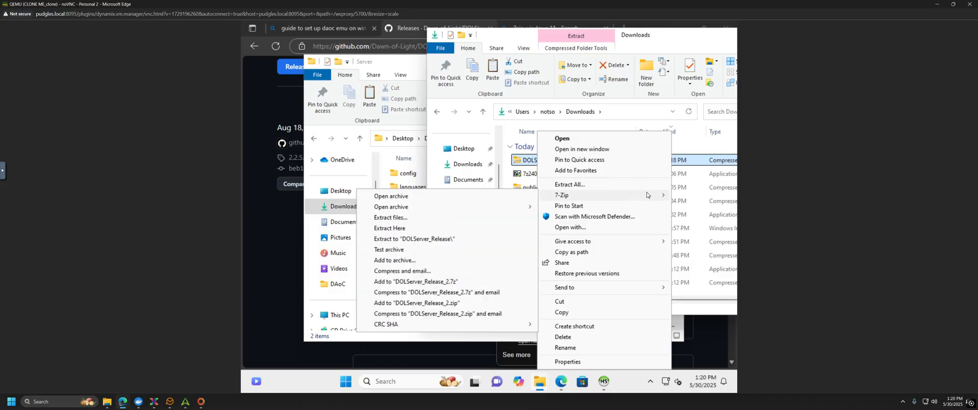
{"action": "mouse_move", "coordinate": [658, 198]}
{"action": "left_click", "coordinate": [454, 196]}
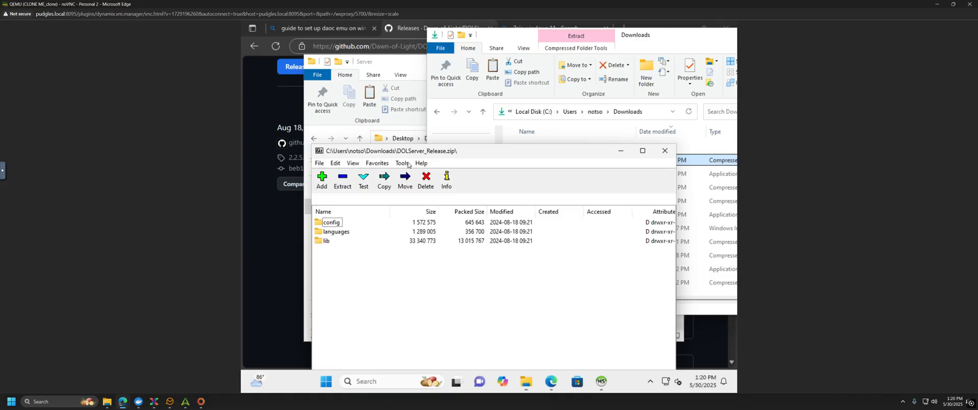
{"action": "left_click_drag", "start_coordinate": [470, 155], "coordinate": [590, 108]}
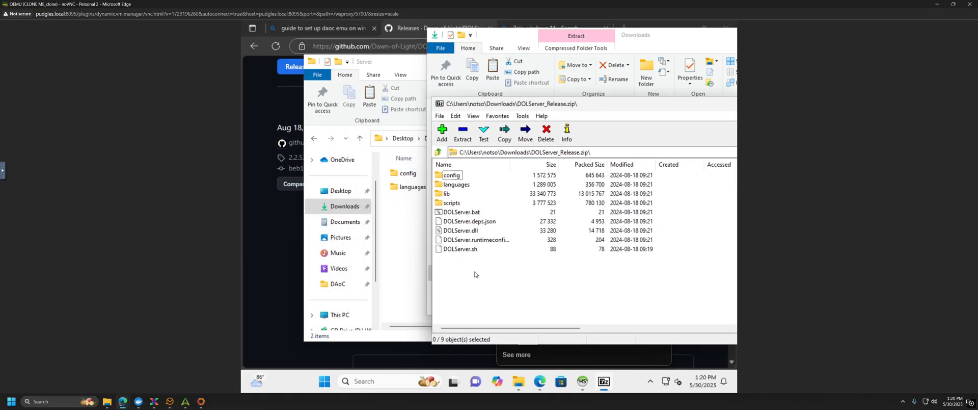
{"action": "left_click_drag", "start_coordinate": [467, 270], "coordinate": [402, 216]}
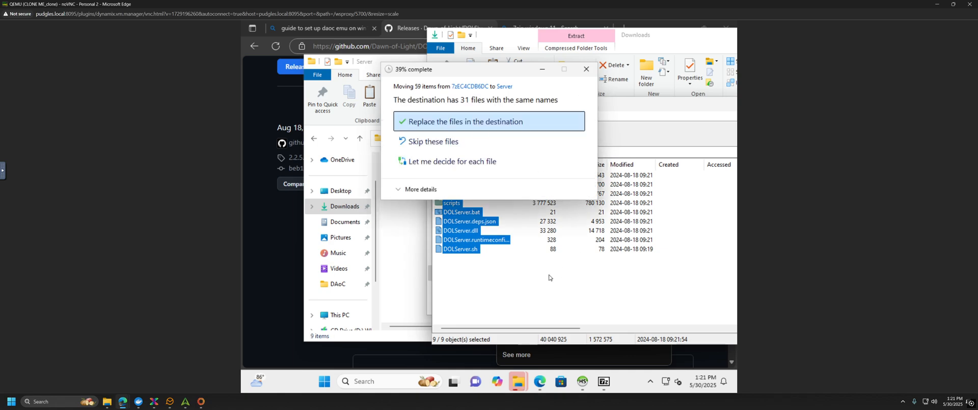
{"action": "key", "text": "Return"}
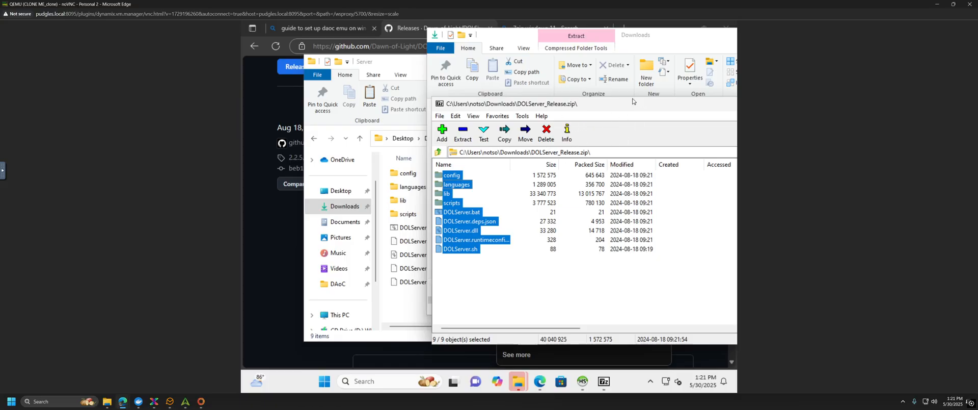
Step: Close the Downloads and 7-Zip windows, select the DOLServer batch file, and return to Edge
{"action": "left_click", "coordinate": [556, 50]}
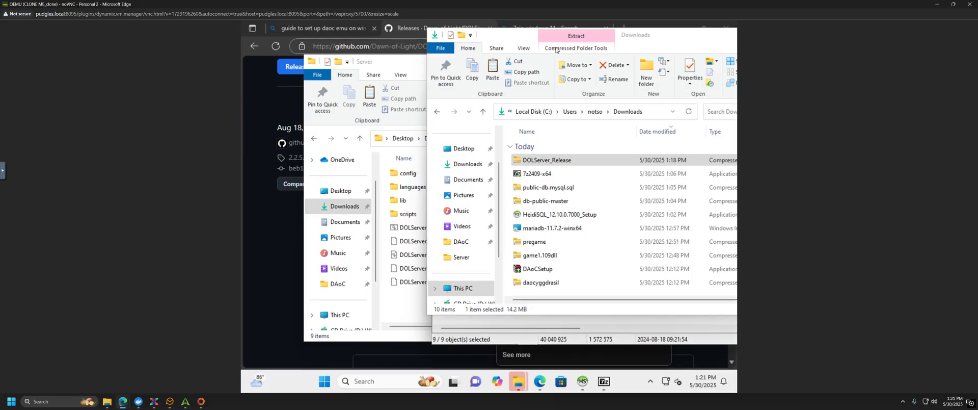
{"action": "left_click_drag", "start_coordinate": [545, 54], "coordinate": [423, 65]}
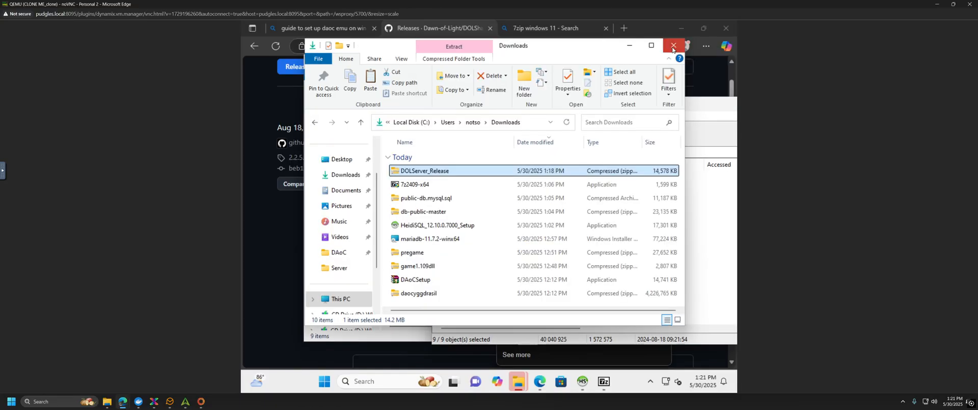
{"action": "left_click", "coordinate": [671, 47]}
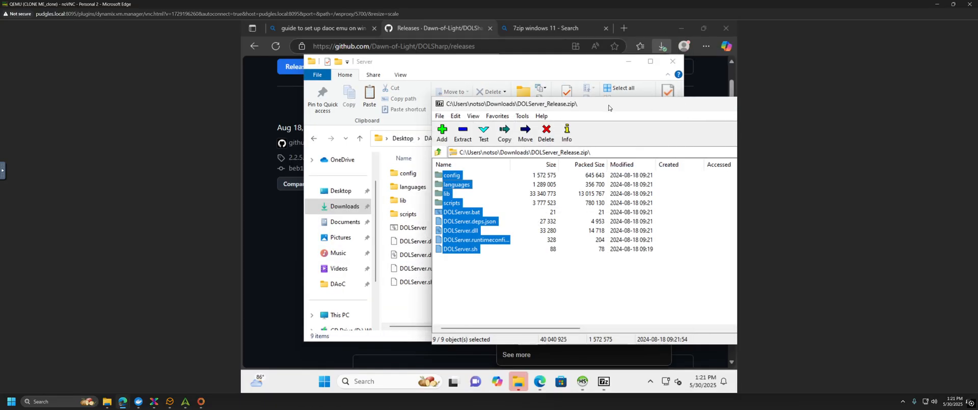
{"action": "left_click_drag", "start_coordinate": [608, 107], "coordinate": [495, 112]}
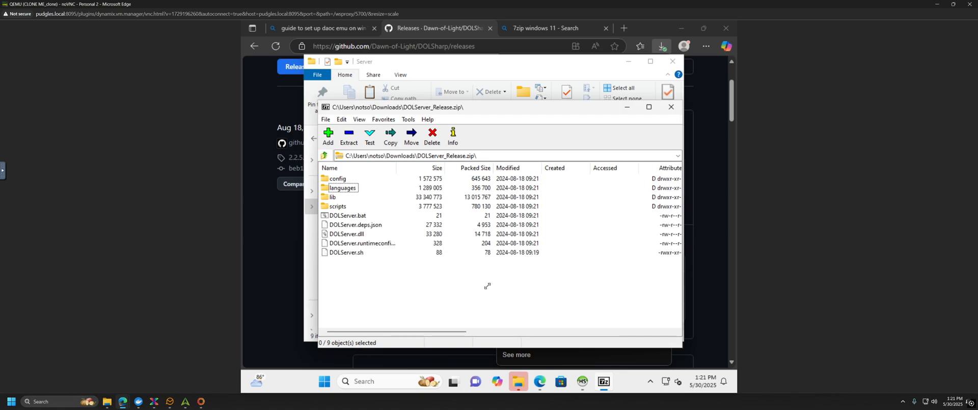
{"action": "left_click", "coordinate": [595, 109]}
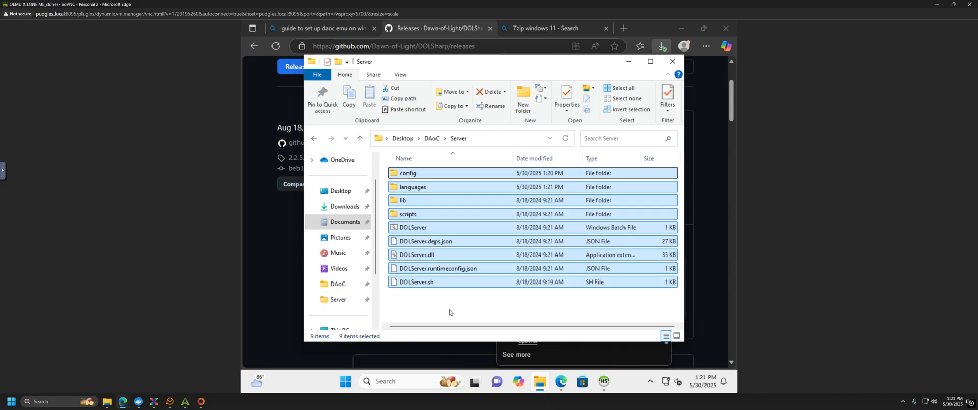
{"action": "left_click", "coordinate": [427, 229]}
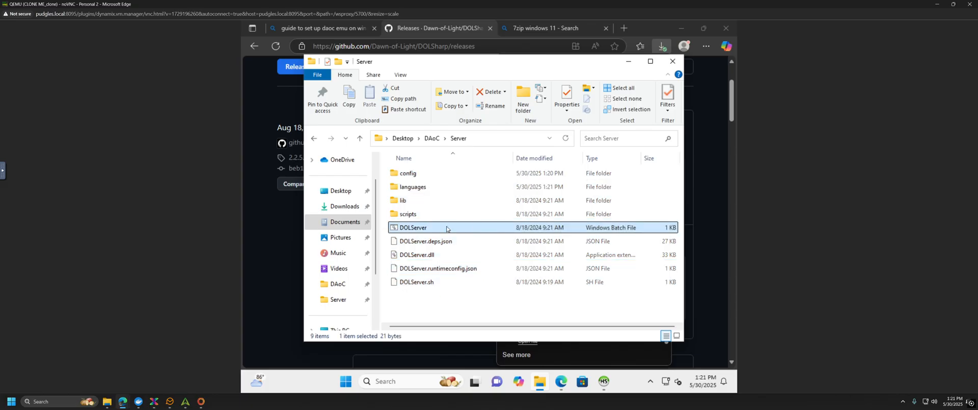
{"action": "left_click", "coordinate": [264, 219]}
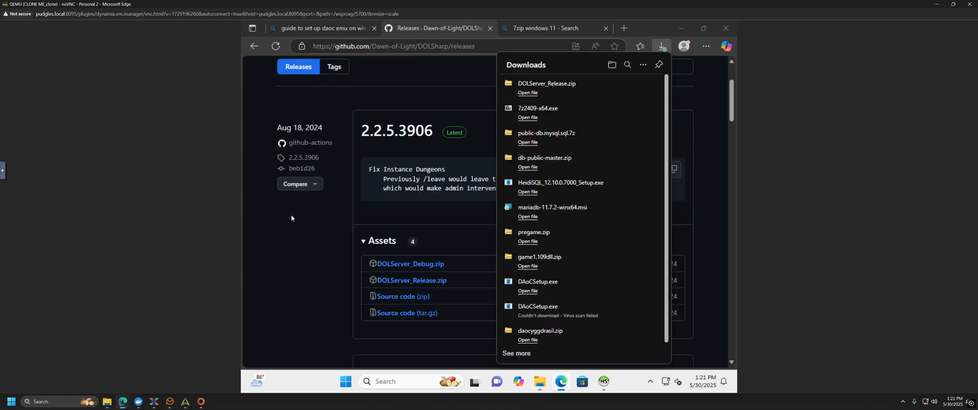
Step: Return to the DOL setup guide's dolconfig section, then switch to the '7zip windows 11' results
{"action": "left_click", "coordinate": [254, 46]}
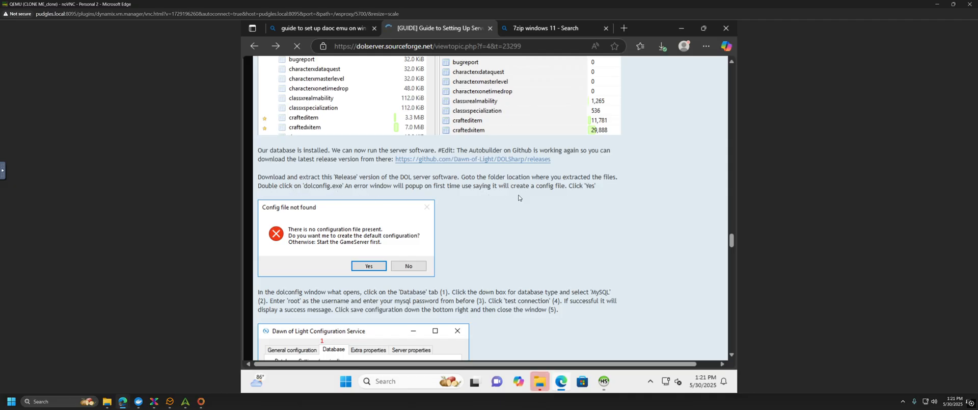
{"action": "scroll", "coordinate": [507, 216], "scroll_direction": "down", "scroll_amount": 3}
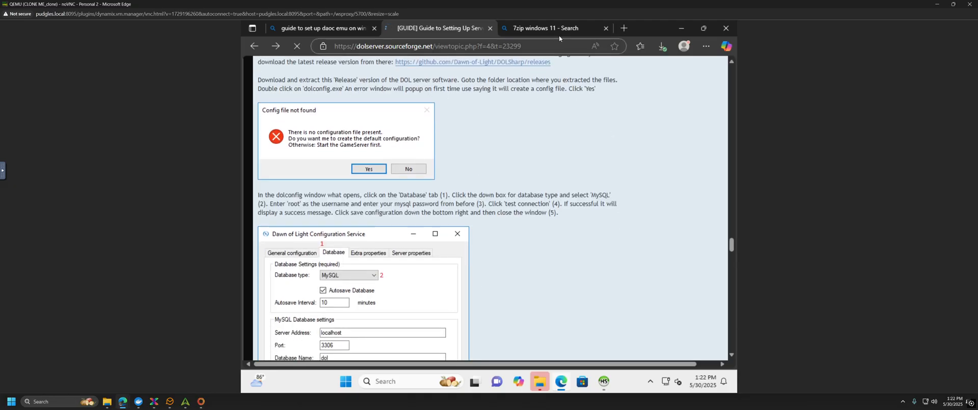
{"action": "mouse_move", "coordinate": [558, 31]}
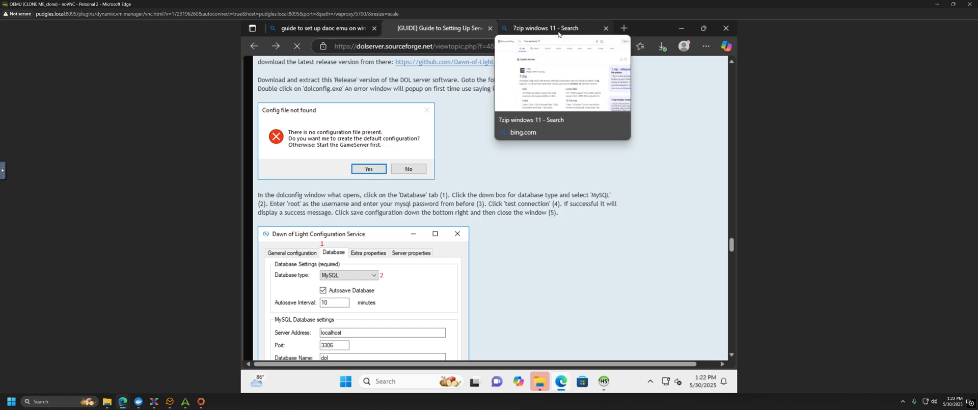
{"action": "left_click", "coordinate": [557, 32]}
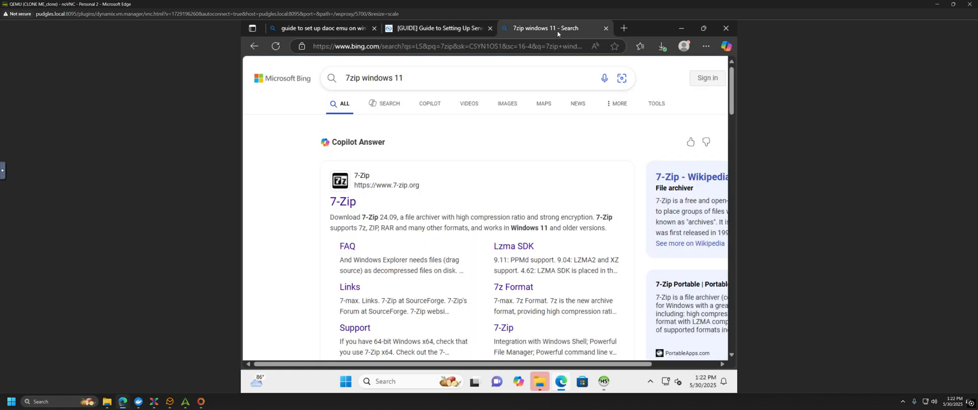
Step: Search Bing for 'dot net 8' and look through the results
{"action": "left_click", "coordinate": [534, 45]}
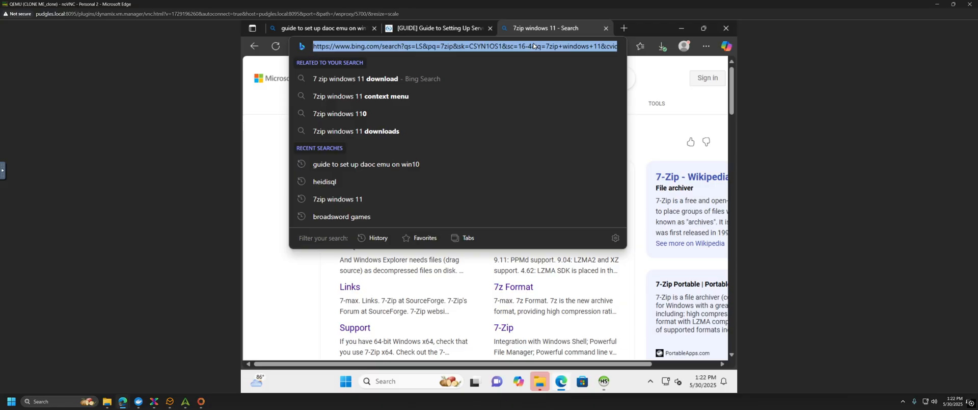
{"action": "type", "text": "dot net 8"}
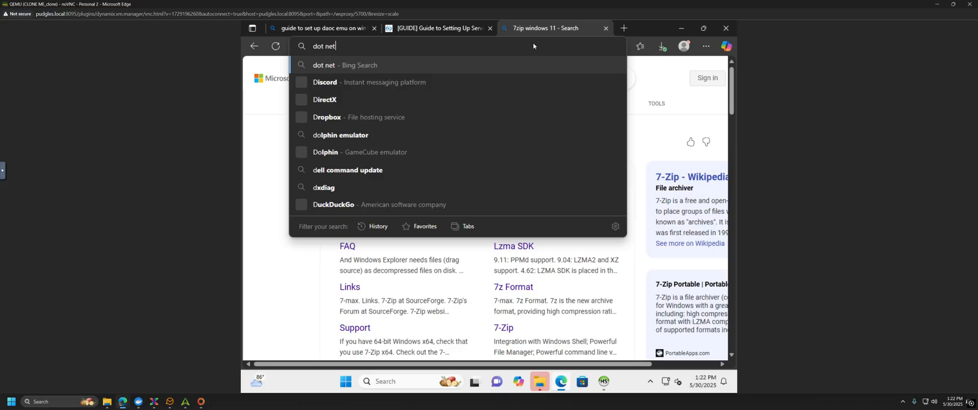
{"action": "key", "text": "Return"}
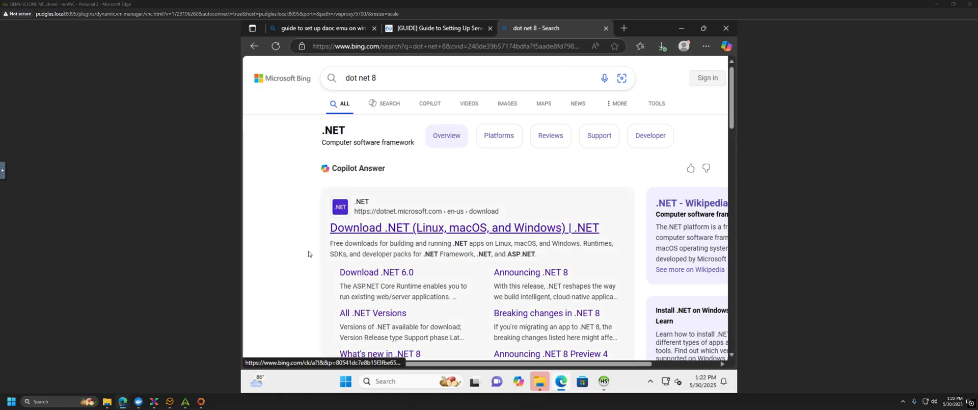
{"action": "scroll", "coordinate": [433, 230], "scroll_direction": "down", "scroll_amount": 7}
{"action": "scroll", "coordinate": [338, 245], "scroll_direction": "up", "scroll_amount": 5}
{"action": "scroll", "coordinate": [338, 245], "scroll_direction": "up", "scroll_amount": 2}
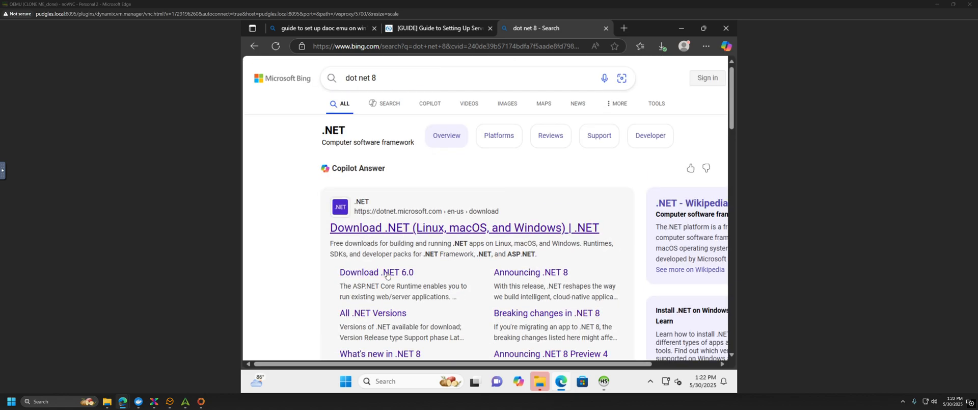
{"action": "scroll", "coordinate": [324, 270], "scroll_direction": "down", "scroll_amount": 3}
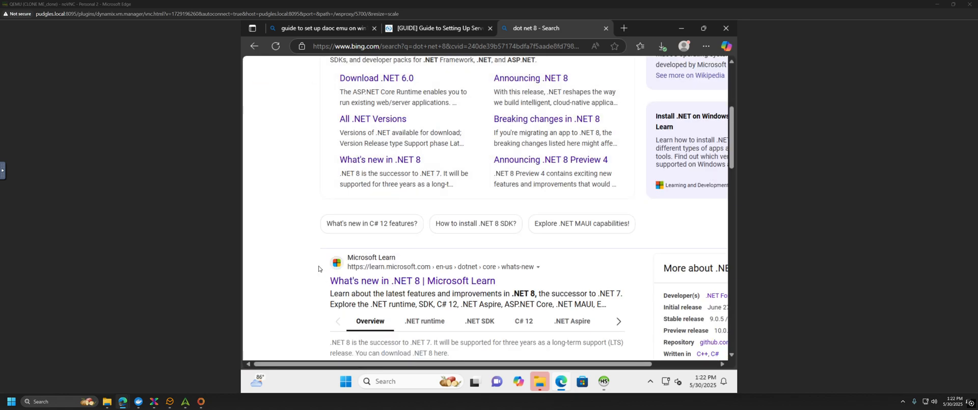
{"action": "scroll", "coordinate": [313, 266], "scroll_direction": "down", "scroll_amount": 2}
{"action": "scroll", "coordinate": [305, 264], "scroll_direction": "down", "scroll_amount": 6}
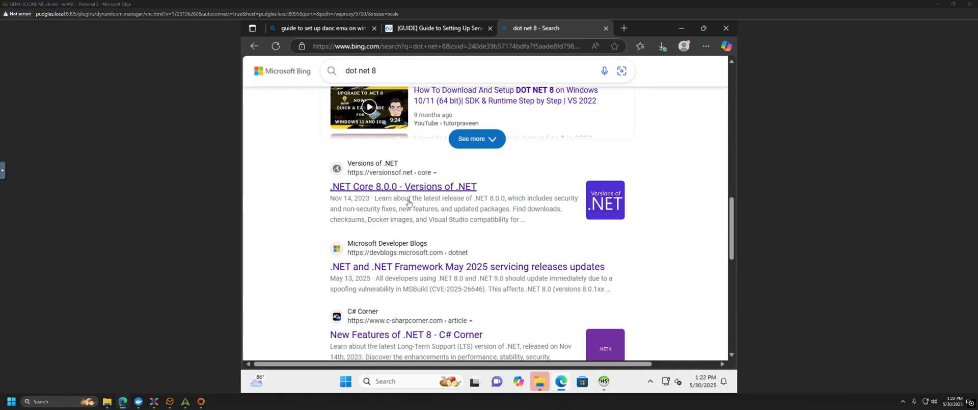
{"action": "scroll", "coordinate": [408, 203], "scroll_direction": "up", "scroll_amount": 7}
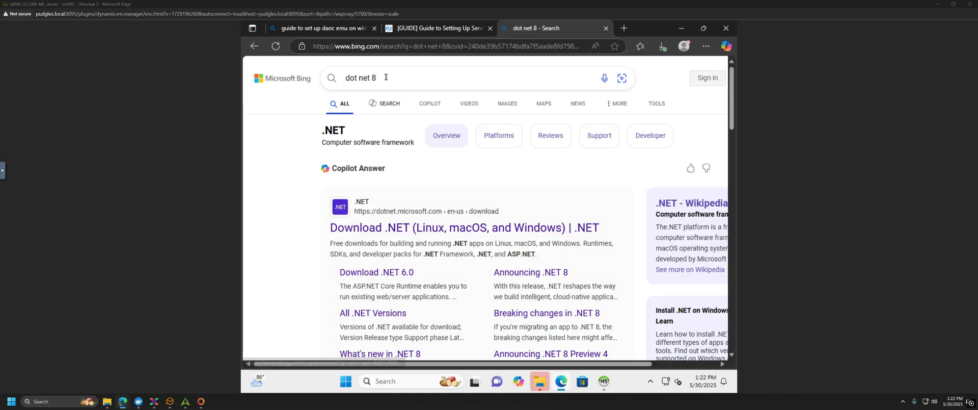
Step: Refine the query to 'dotnet runtime 8' and open the official Download .NET 8.0 page
{"action": "left_click", "coordinate": [374, 77]}
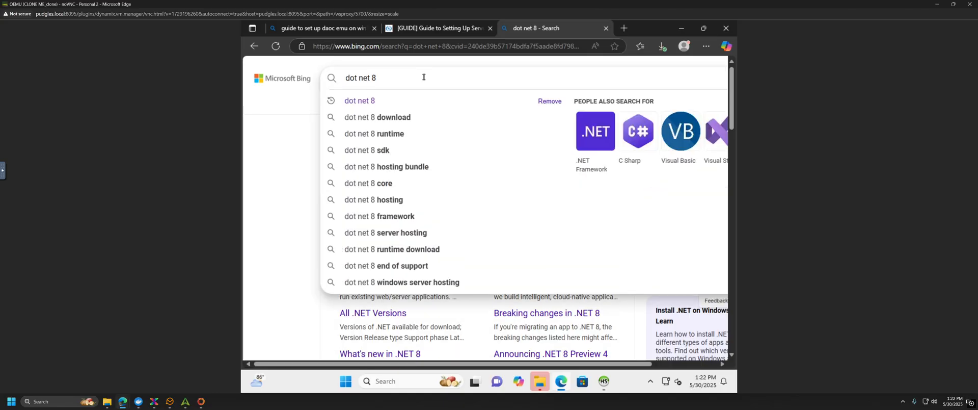
{"action": "left_click", "coordinate": [360, 79]}
{"action": "key", "text": "BackSpace"}
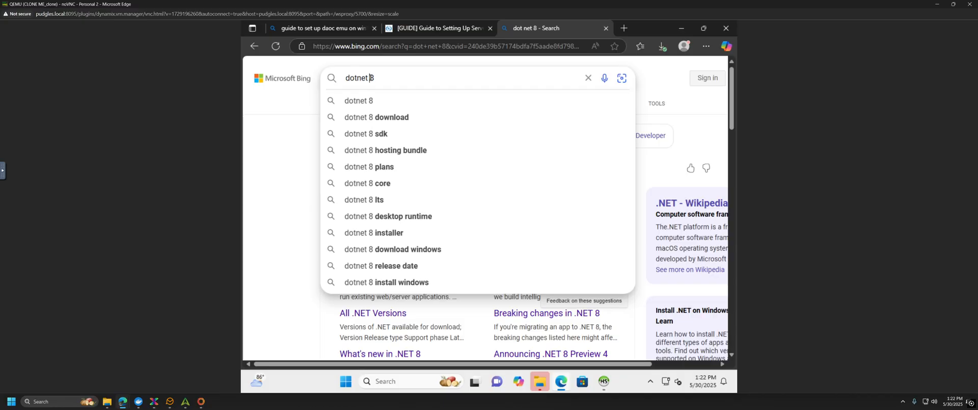
{"action": "left_click", "coordinate": [371, 77]}
{"action": "type", "text": "runtime"}
{"action": "key", "text": "Return"}
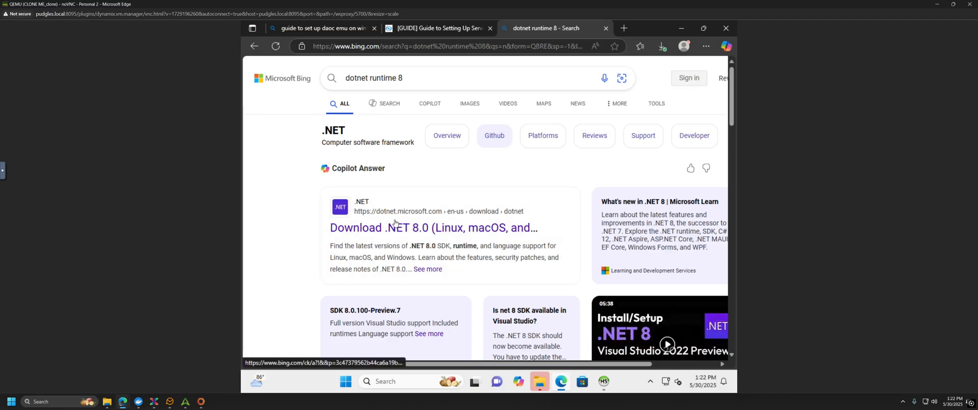
{"action": "left_click", "coordinate": [409, 229]}
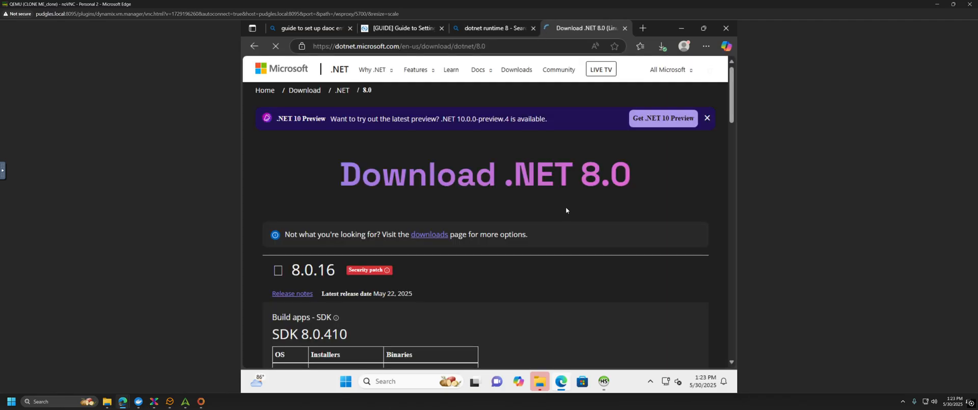
Step: Download the .NET SDK 8.0.410 Windows x64 installer (dotnet-sdk-8.0.410-win-x64.exe)
{"action": "scroll", "coordinate": [450, 267], "scroll_direction": "down", "scroll_amount": 2}
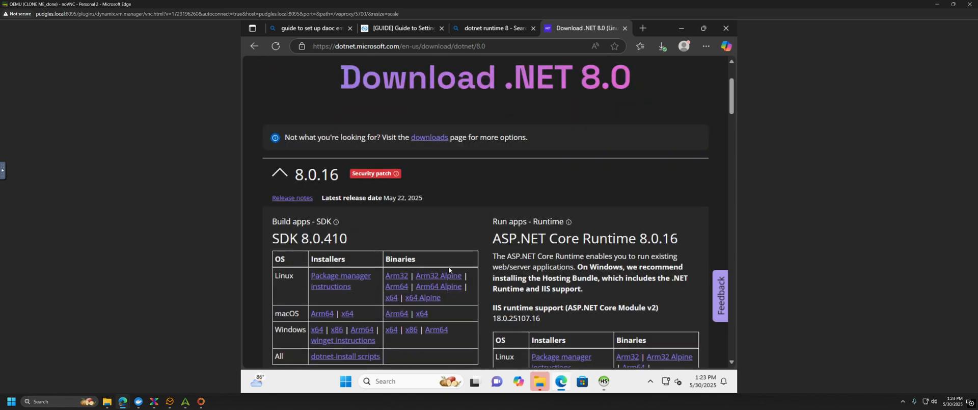
{"action": "left_click", "coordinate": [320, 332]}
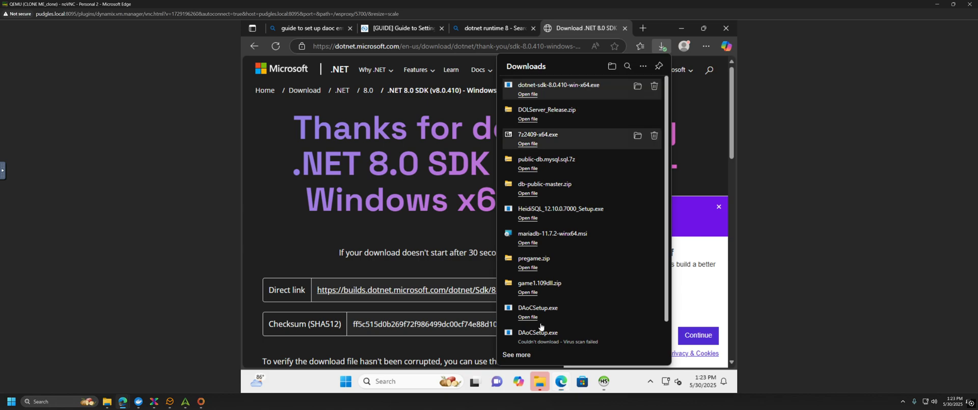
Step: Run dotnet-sdk-8.0.410-win-x64.exe, approve the admin prompt to install, and return to Edge
{"action": "left_click", "coordinate": [545, 90]}
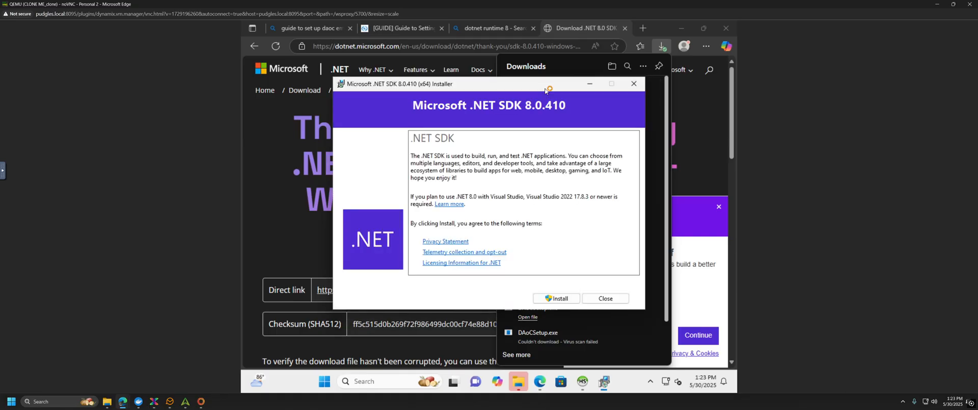
{"action": "left_click", "coordinate": [554, 299]}
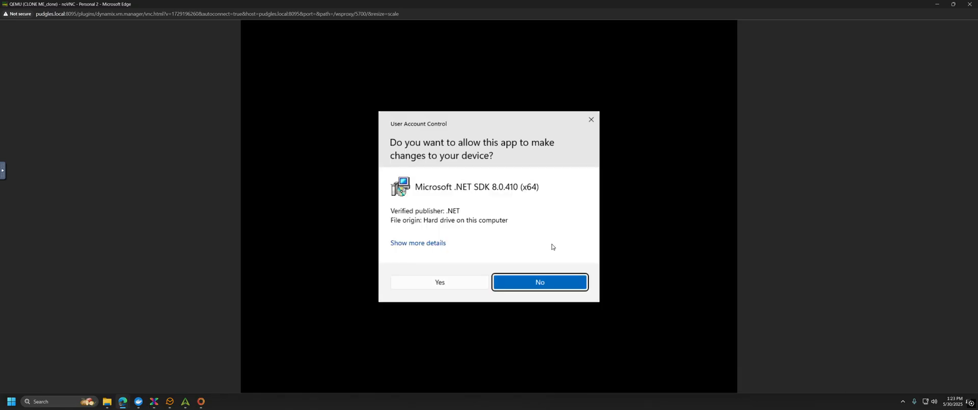
{"action": "left_click", "coordinate": [446, 283]}
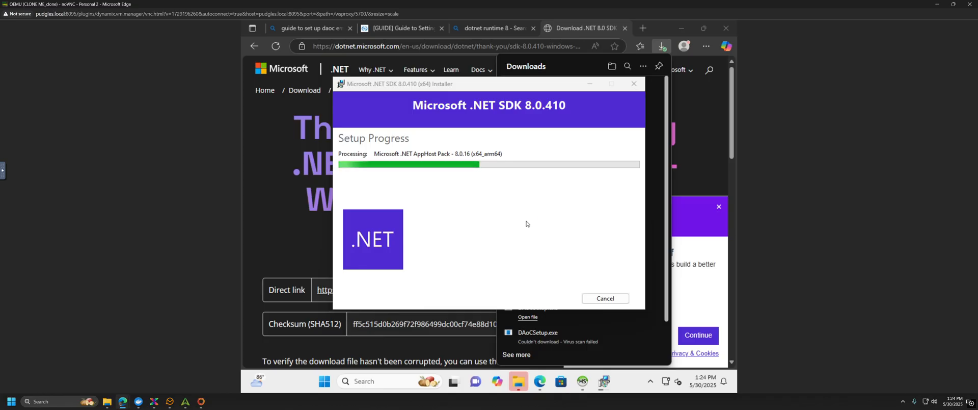
{"action": "left_click", "coordinate": [258, 207]}
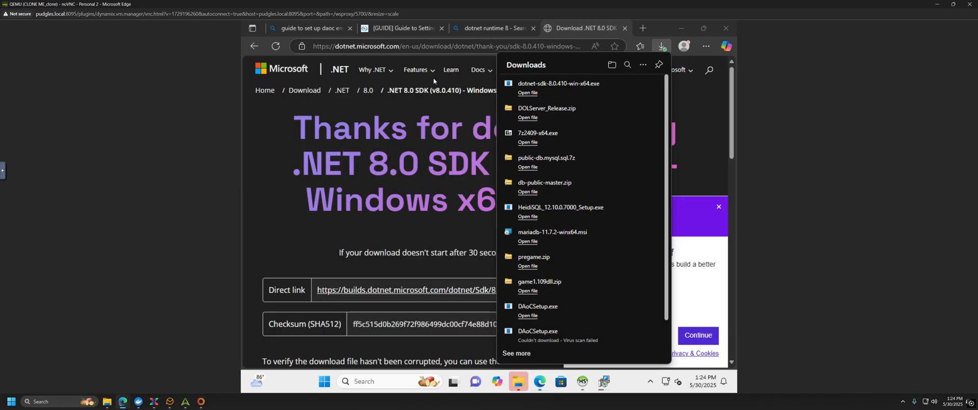
Step: Close the .NET thank-you and 'dotnet runtime 8' tabs, and open File Explorer at DAoC Server
{"action": "left_click", "coordinate": [625, 28]}
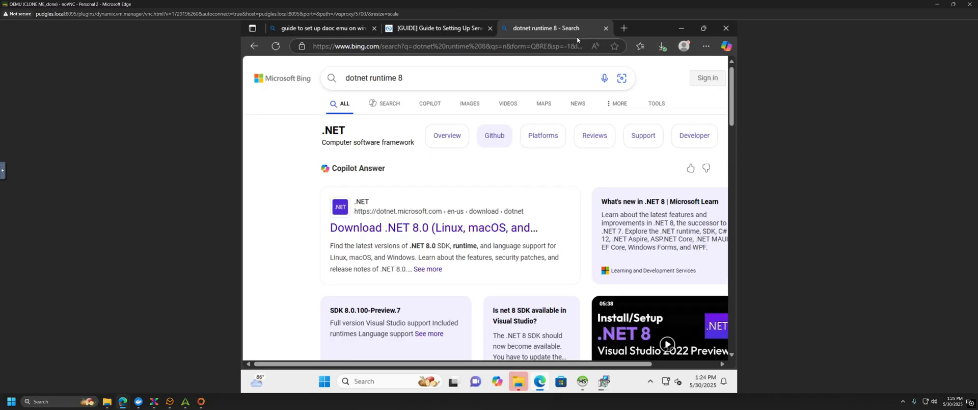
{"action": "left_click", "coordinate": [605, 29]}
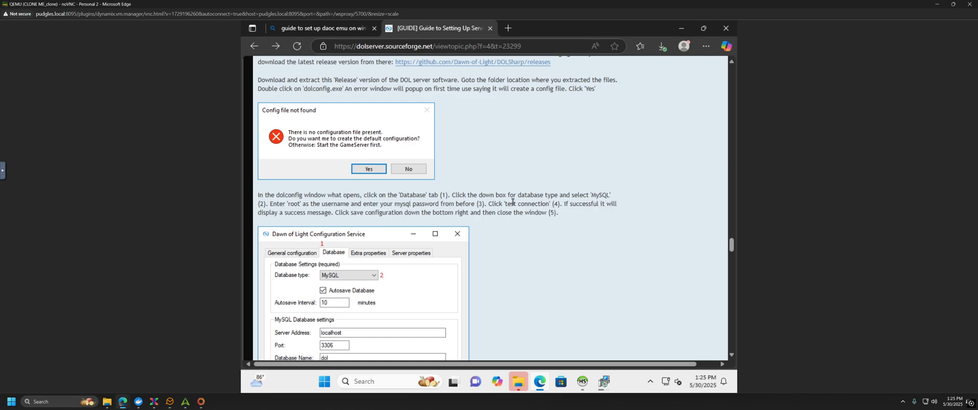
{"action": "scroll", "coordinate": [496, 218], "scroll_direction": "up", "scroll_amount": 1}
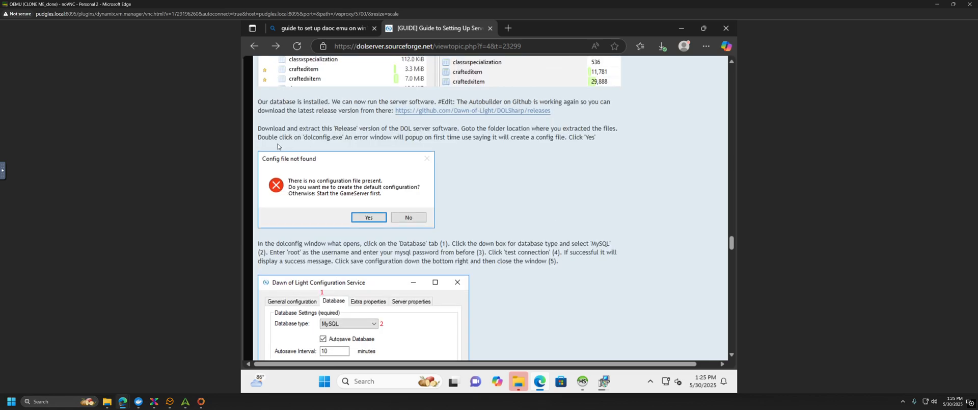
{"action": "left_click", "coordinate": [523, 384]}
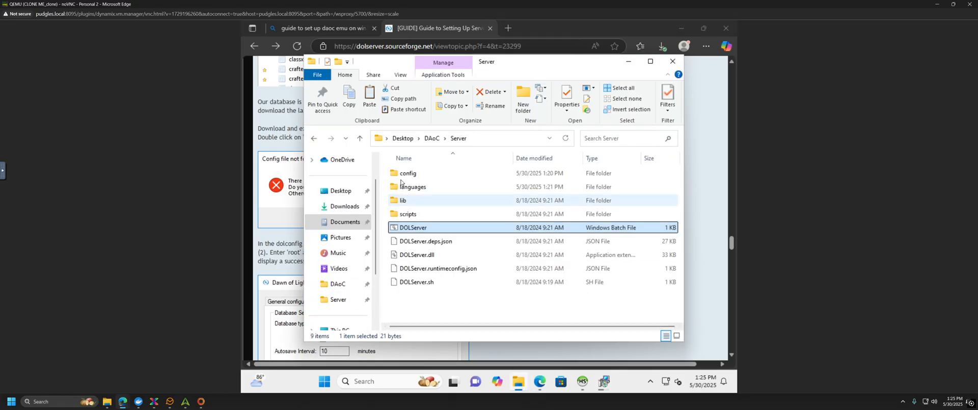
Step: Open the config folder and locate DOLConfig.exe and DOLConfig.exe.config
{"action": "left_click", "coordinate": [501, 175]}
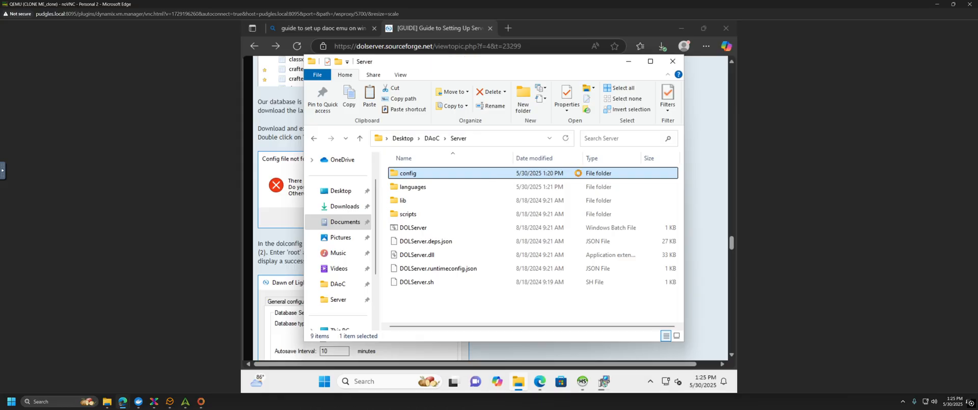
{"action": "double_click", "coordinate": [577, 173]}
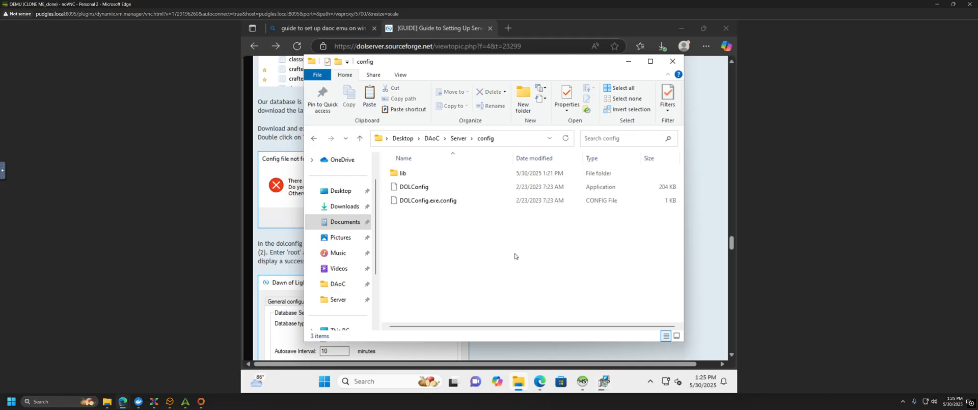
{"action": "left_click", "coordinate": [423, 203]}
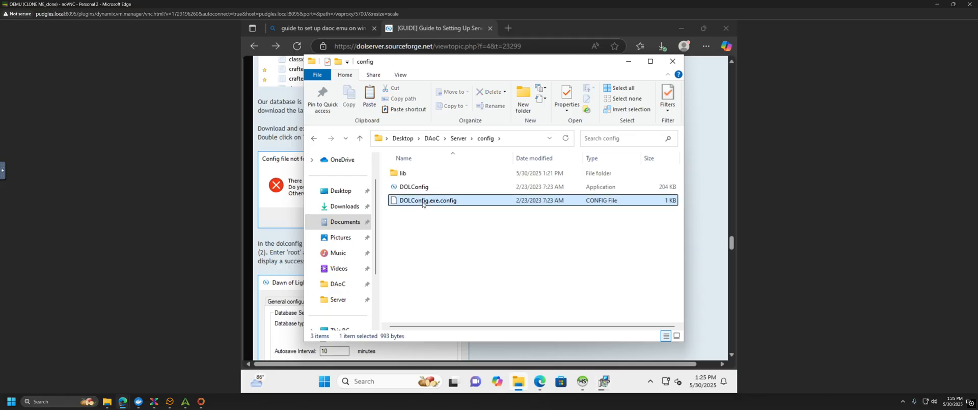
{"action": "left_click", "coordinate": [566, 187]}
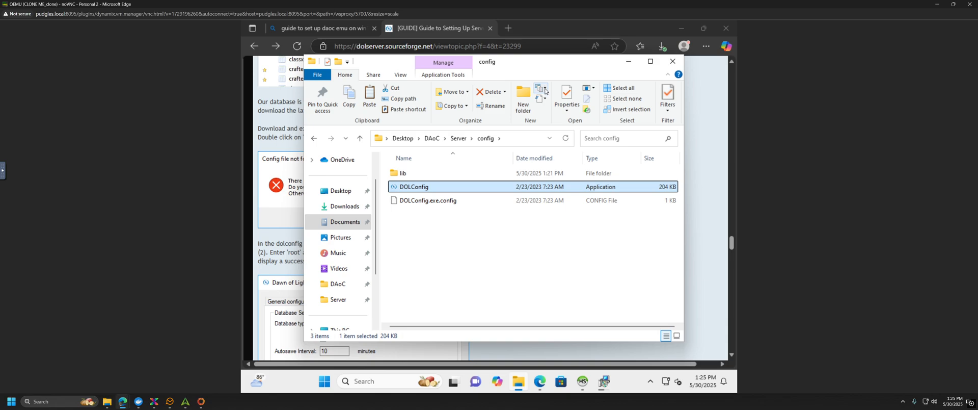
{"action": "left_click", "coordinate": [545, 90]}
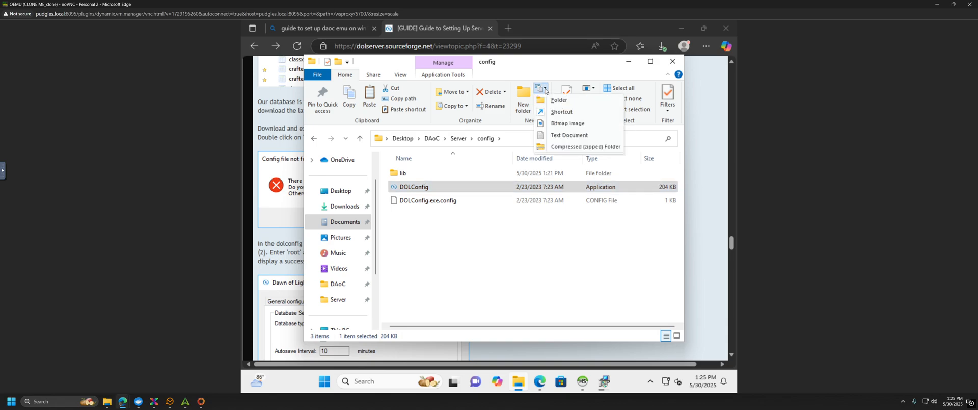
{"action": "left_click", "coordinate": [548, 71]}
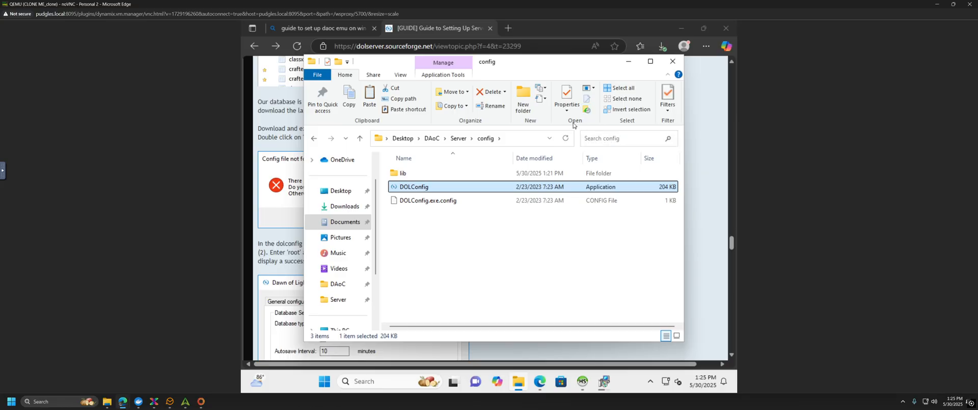
Step: Turn on File name extensions and Hidden items in the View options
{"action": "left_click", "coordinate": [401, 75]}
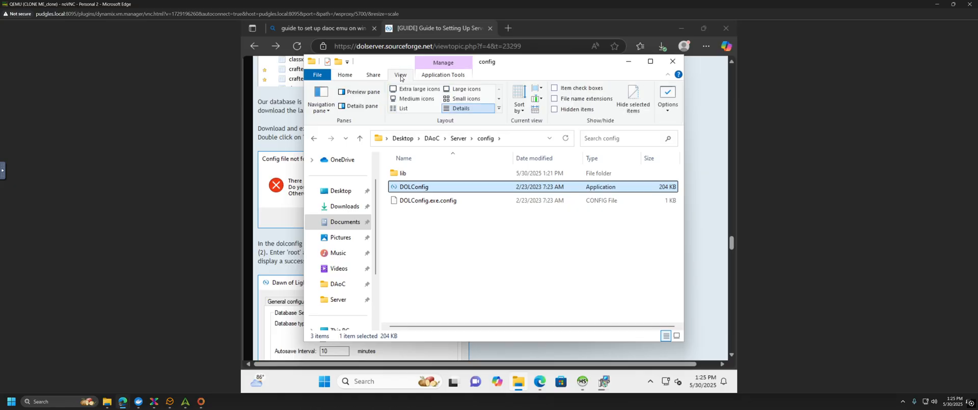
{"action": "left_click", "coordinate": [554, 100]}
{"action": "left_click", "coordinate": [555, 110]}
{"action": "left_click", "coordinate": [609, 385]}
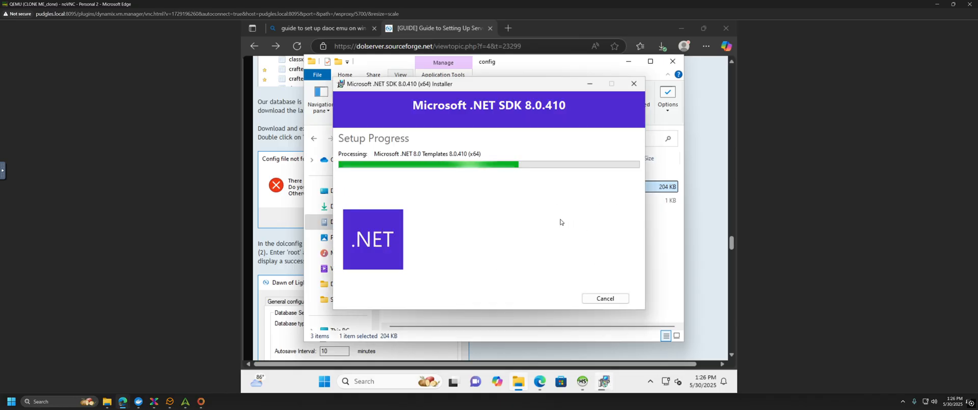
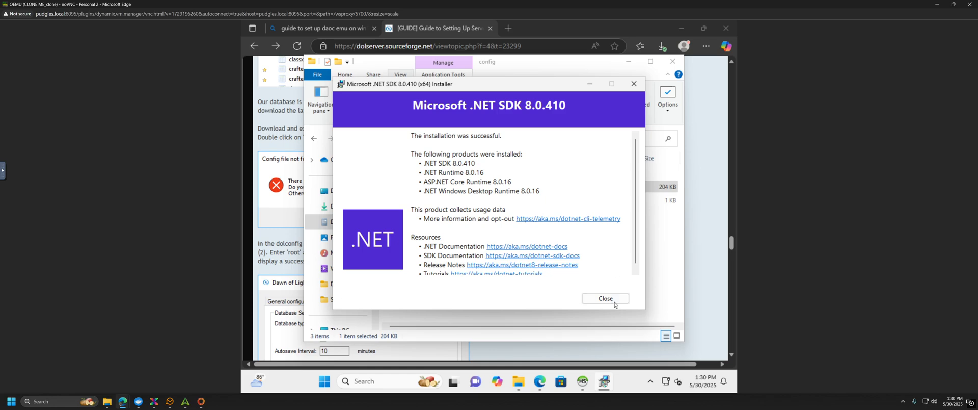
Step: Close the .NET SDK installer, launch DOLConfig.exe, and accept creating the default configuration file
{"action": "left_click", "coordinate": [618, 299]}
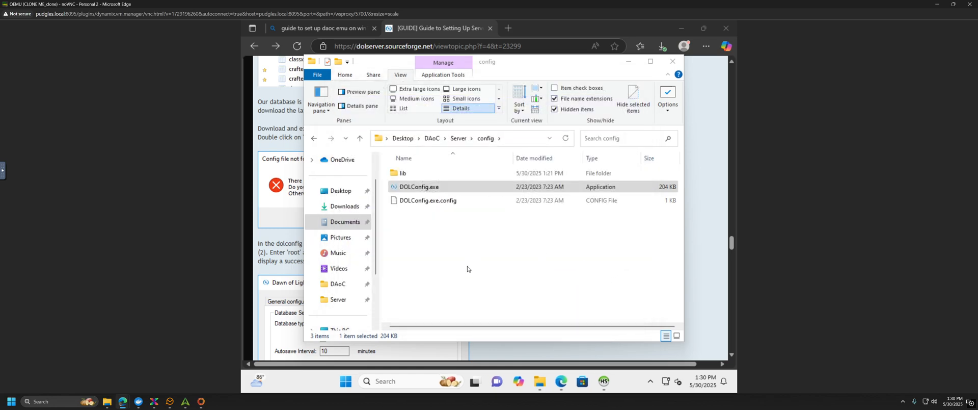
{"action": "left_click", "coordinate": [421, 188]}
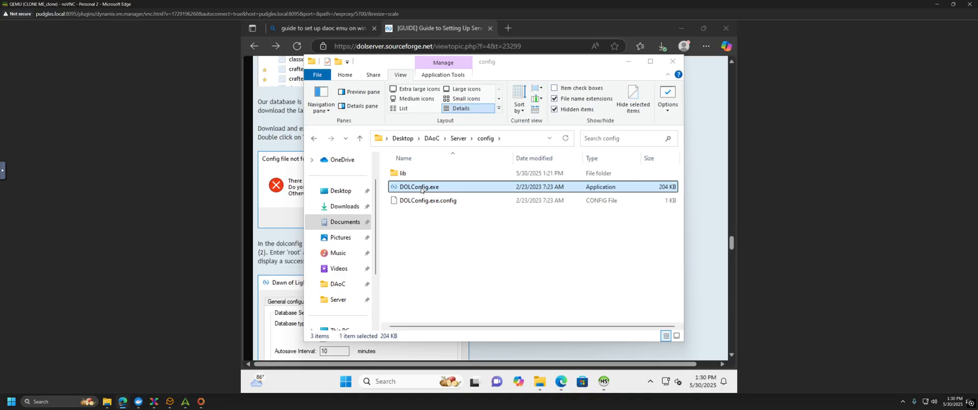
{"action": "double_click", "coordinate": [421, 189]}
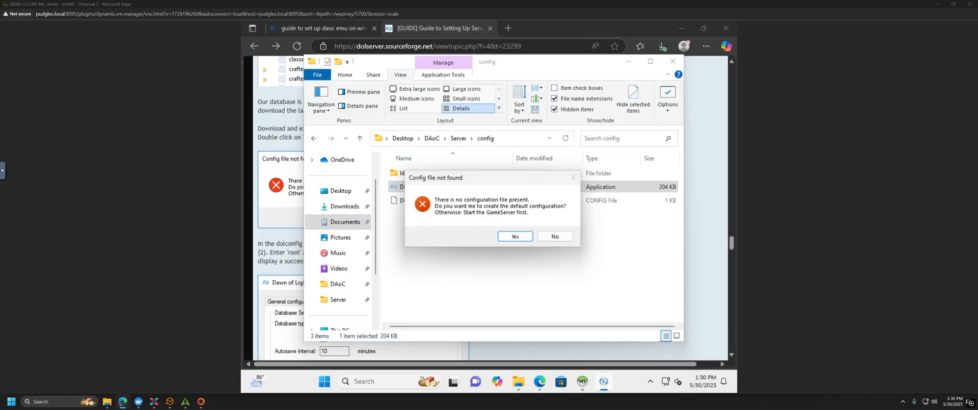
{"action": "left_click", "coordinate": [514, 237]}
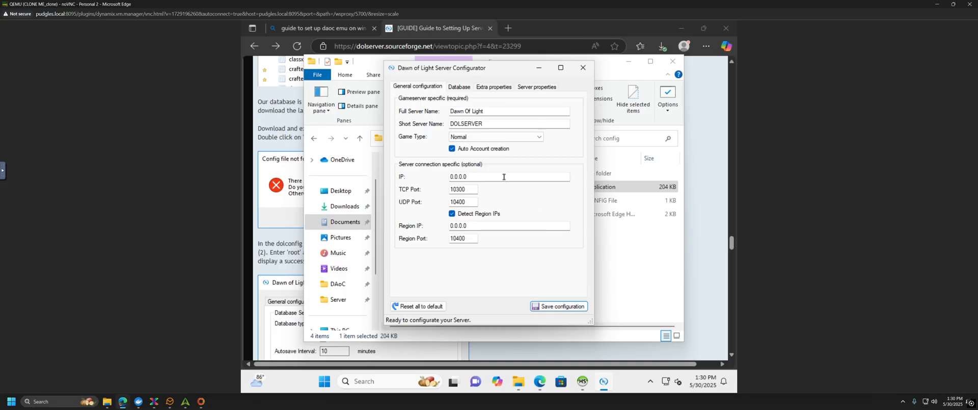
Step: Set the configurator's database type to MySQL on the Database tab
{"action": "left_click", "coordinate": [277, 210]}
{"action": "scroll", "coordinate": [367, 176], "scroll_direction": "down", "scroll_amount": 3}
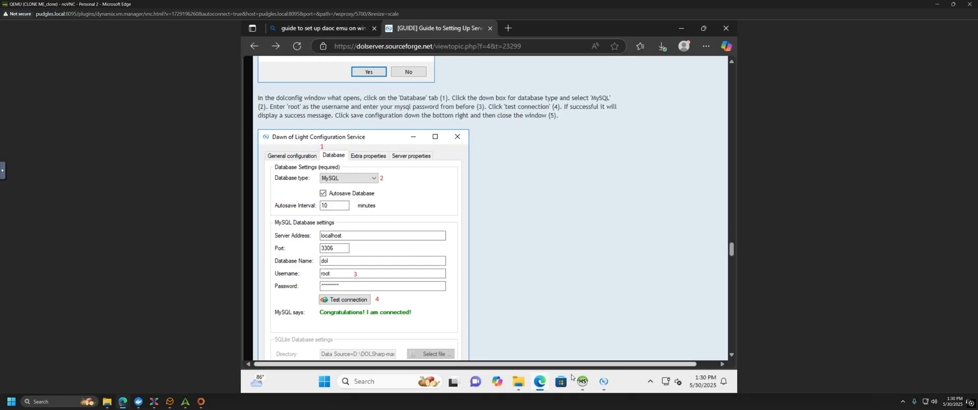
{"action": "left_click", "coordinate": [603, 382]}
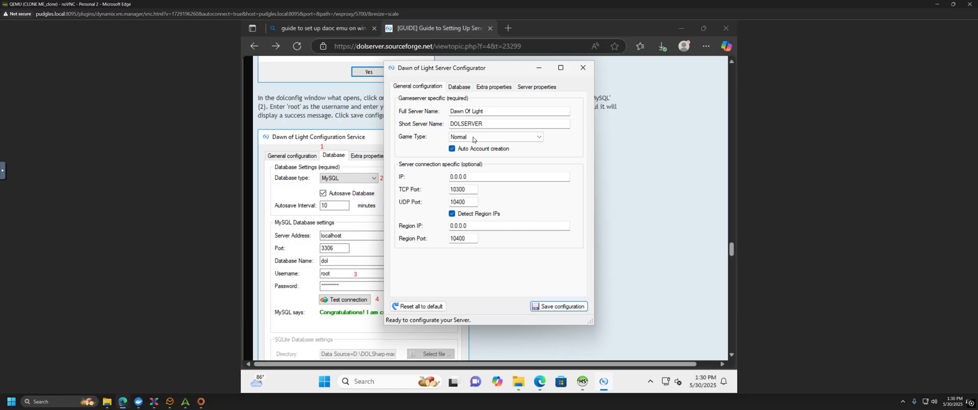
{"action": "left_click", "coordinate": [458, 87]}
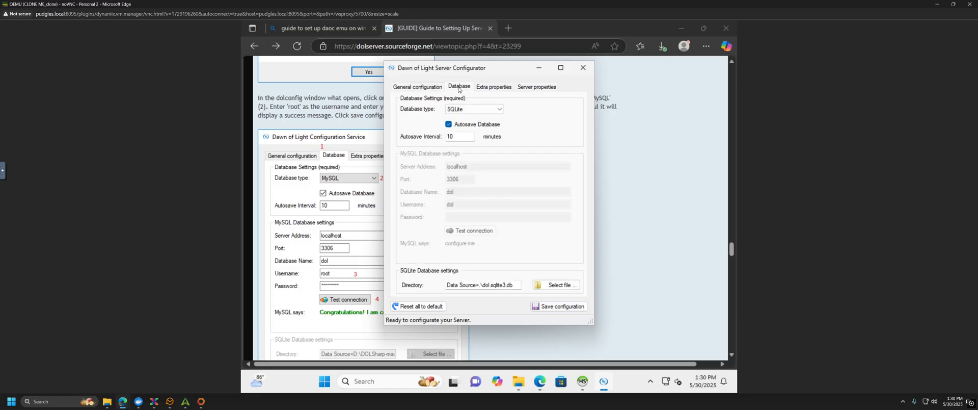
{"action": "left_click", "coordinate": [495, 110]}
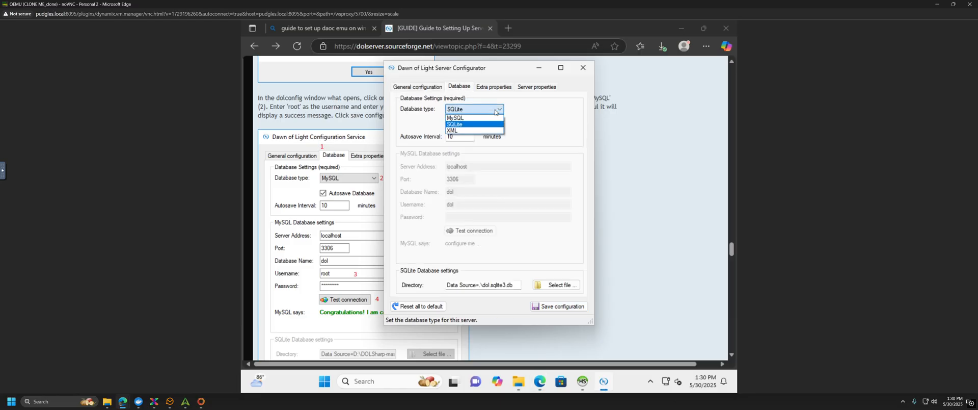
{"action": "left_click", "coordinate": [469, 118]}
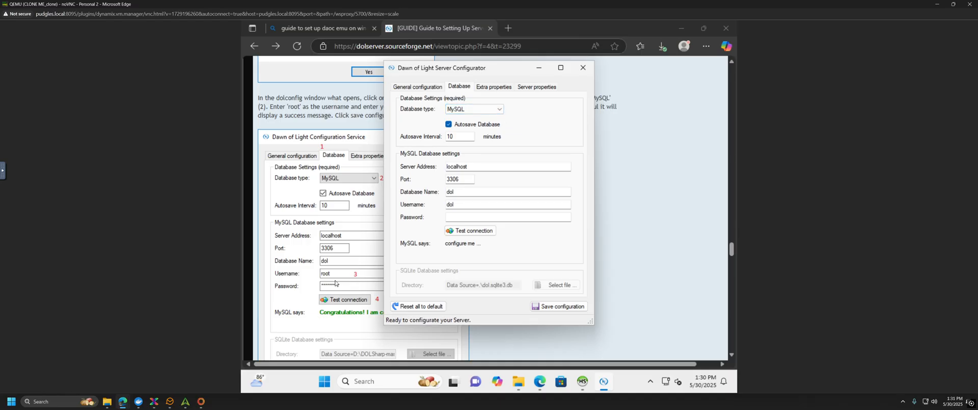
Step: Enter username root and the account password, test the connection, and save the configuration
{"action": "left_click_drag", "start_coordinate": [464, 203], "coordinate": [439, 205]}
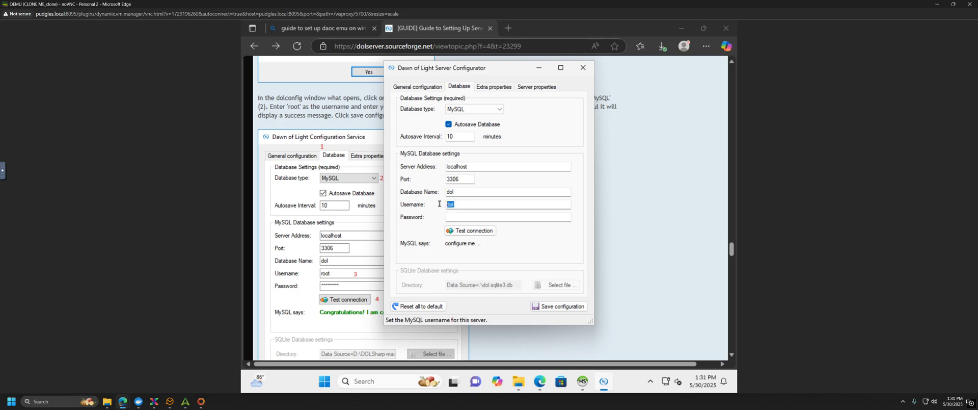
{"action": "type", "text": "root"}
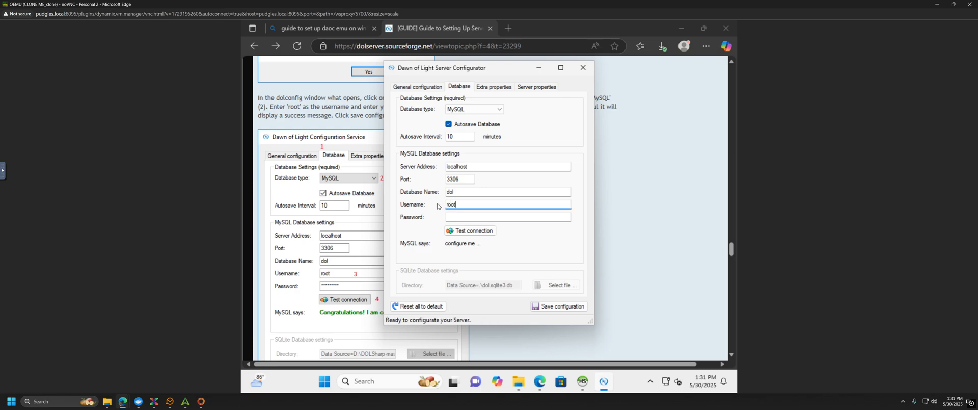
{"action": "left_click", "coordinate": [471, 216]}
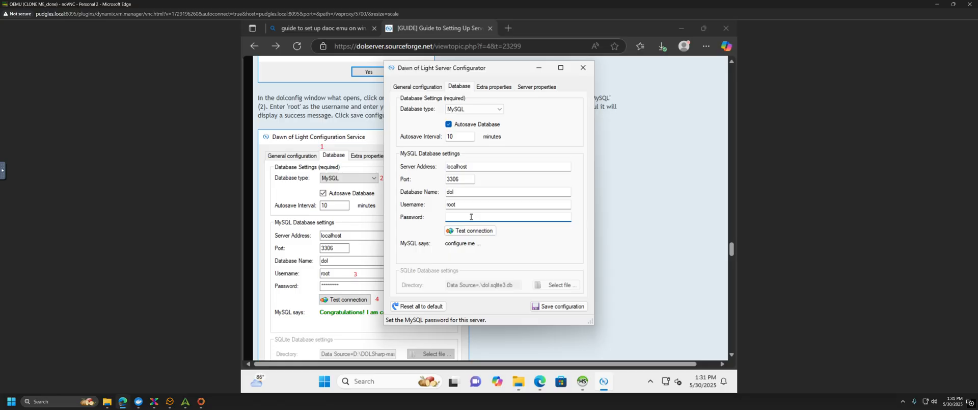
{"action": "type", "text": "****"}
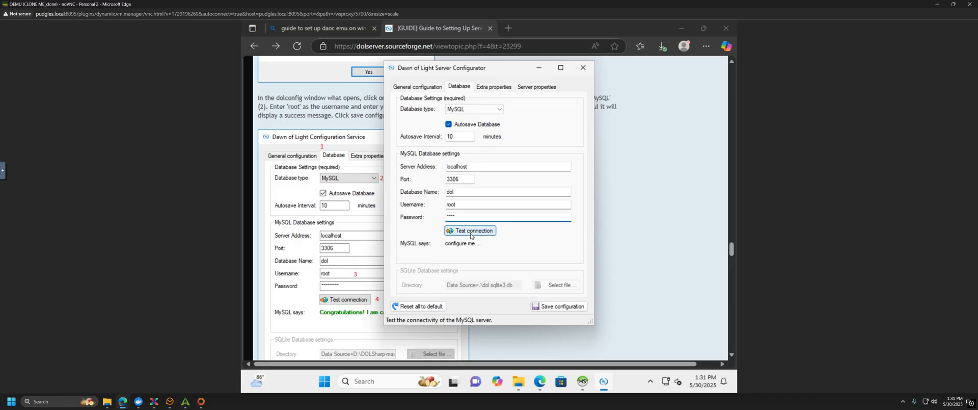
{"action": "left_click", "coordinate": [470, 233]}
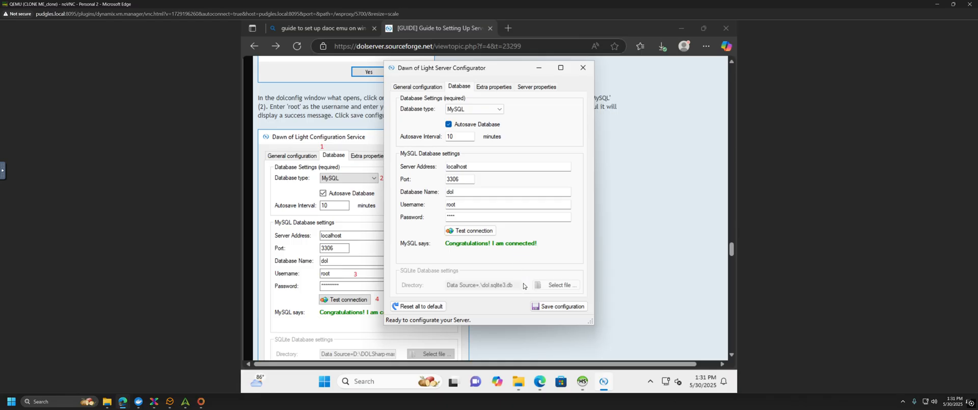
{"action": "left_click", "coordinate": [556, 308]}
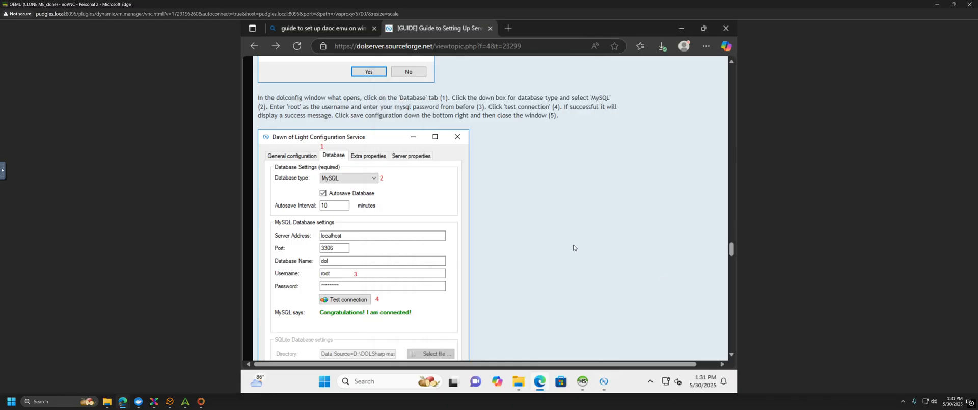
Step: Close the server configurator and scroll the guide down to the DOLServer console step
{"action": "scroll", "coordinate": [575, 247], "scroll_direction": "down", "scroll_amount": 3}
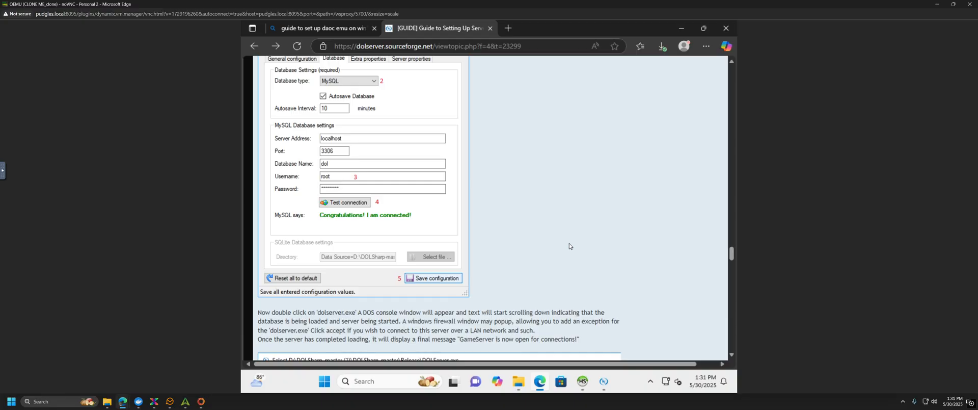
{"action": "scroll", "coordinate": [569, 246], "scroll_direction": "up", "scroll_amount": 5}
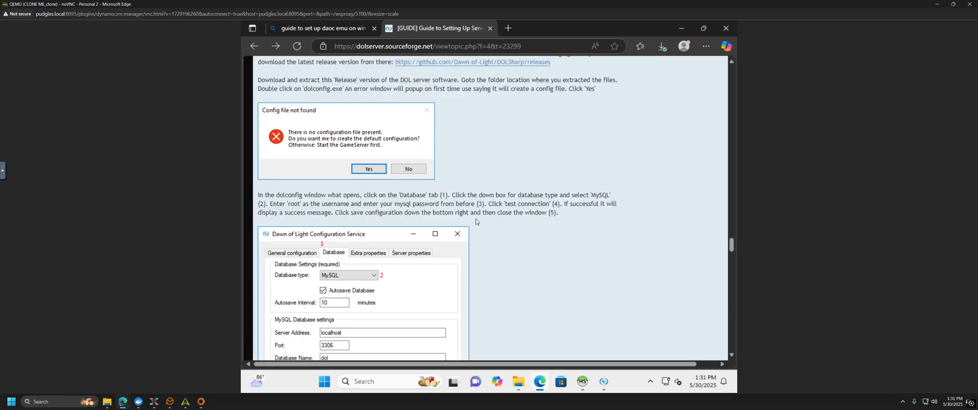
{"action": "scroll", "coordinate": [542, 232], "scroll_direction": "down", "scroll_amount": 3}
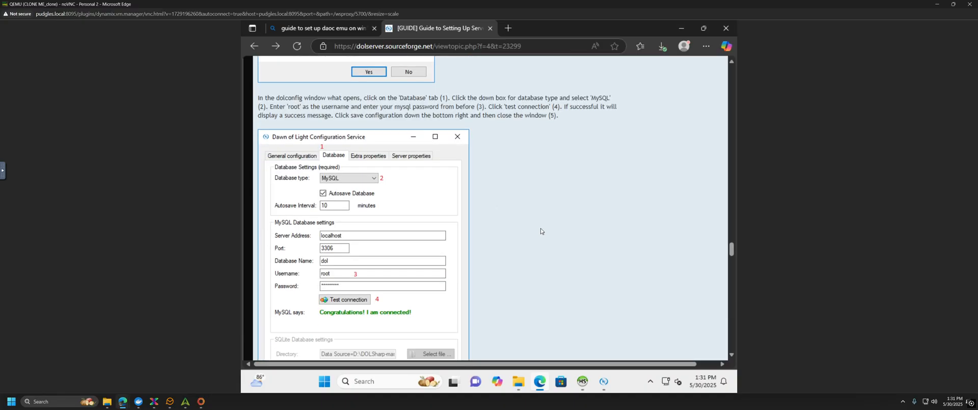
{"action": "left_click", "coordinate": [604, 381]}
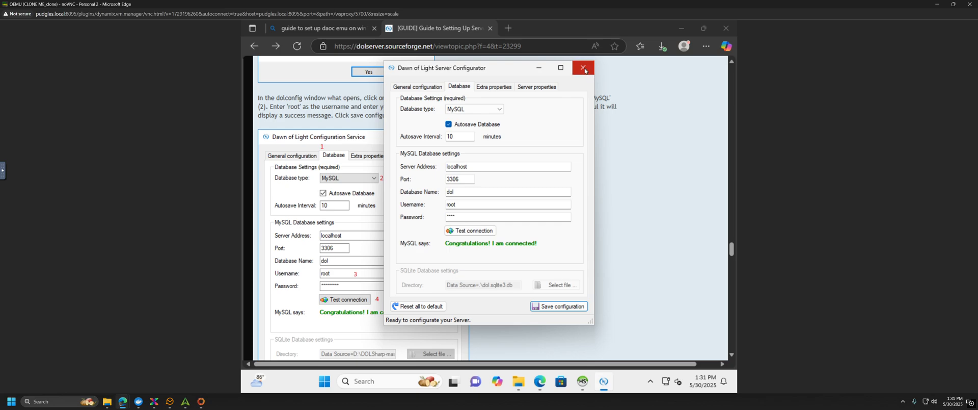
{"action": "left_click", "coordinate": [584, 70]}
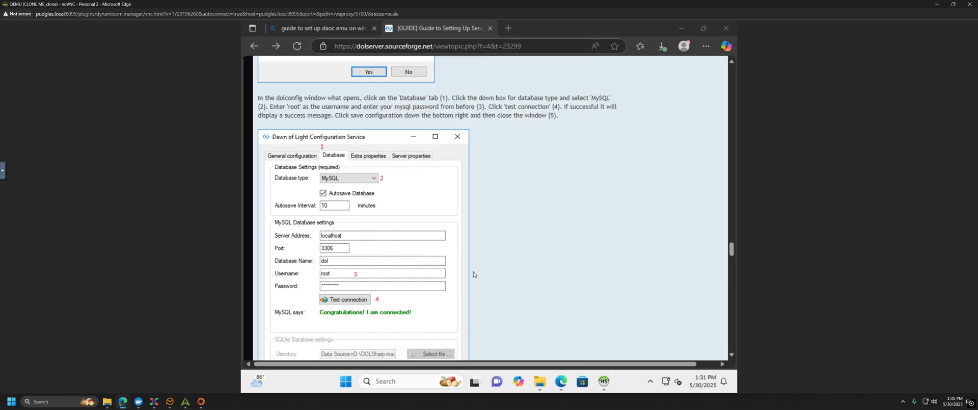
{"action": "scroll", "coordinate": [499, 220], "scroll_direction": "down", "scroll_amount": 7}
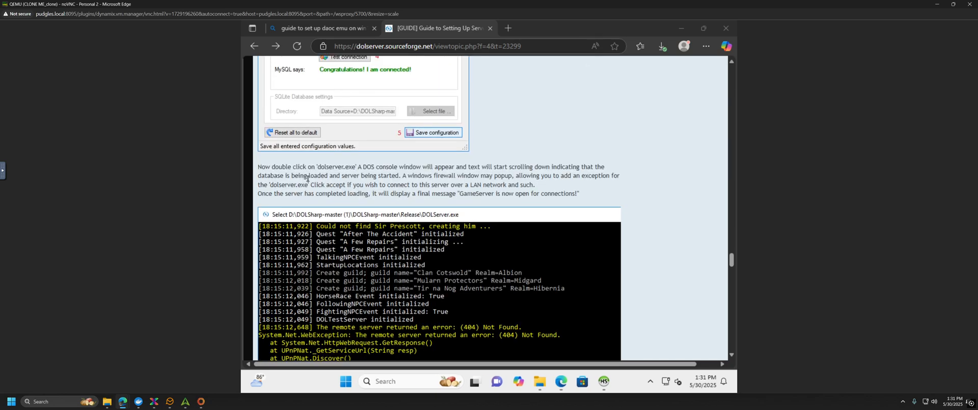
{"action": "scroll", "coordinate": [309, 180], "scroll_direction": "down", "scroll_amount": 2}
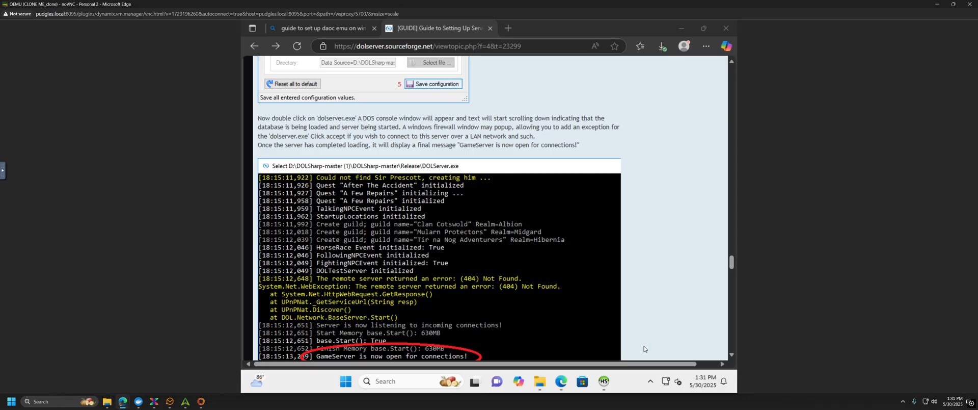
Step: Go up to the DAoC Server folder, run DOLServer.bat, and read the guide's next instructions
{"action": "left_click", "coordinate": [540, 381]}
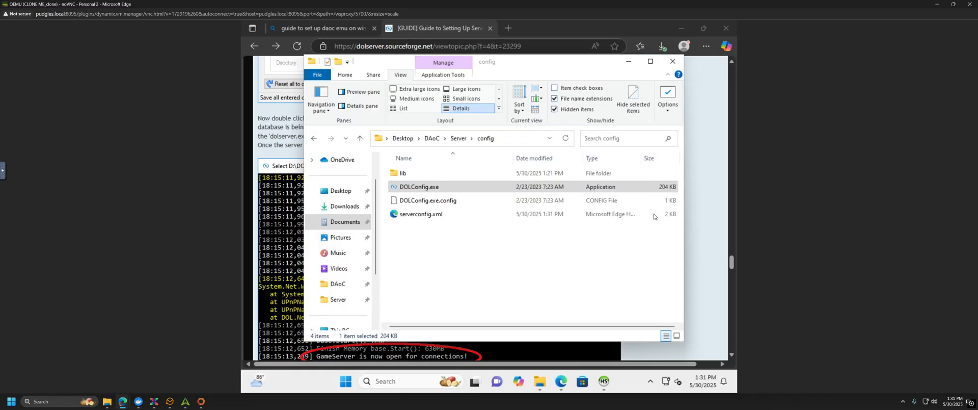
{"action": "left_click", "coordinate": [463, 142]}
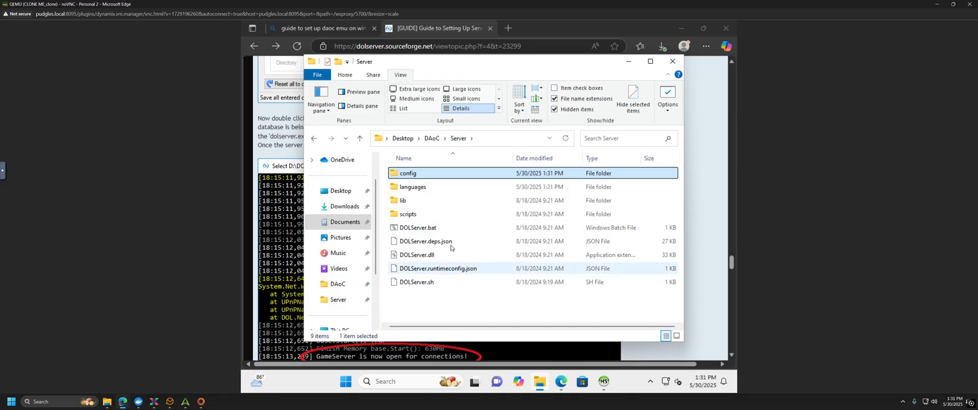
{"action": "double_click", "coordinate": [423, 227]}
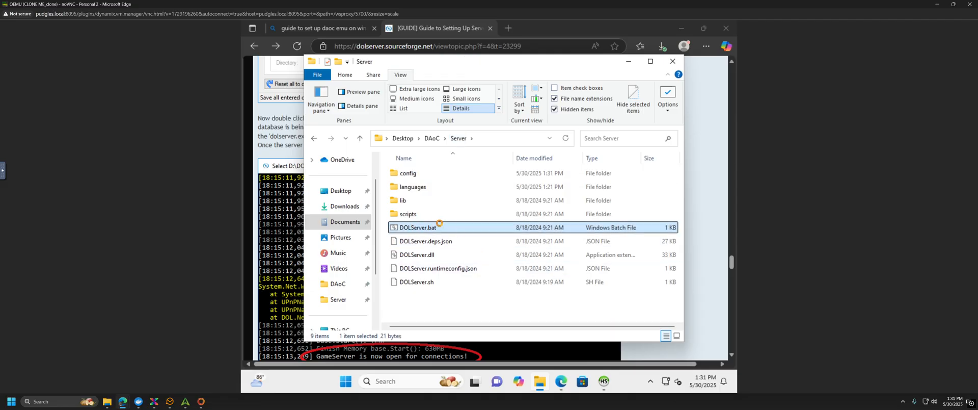
{"action": "left_click", "coordinate": [275, 146]}
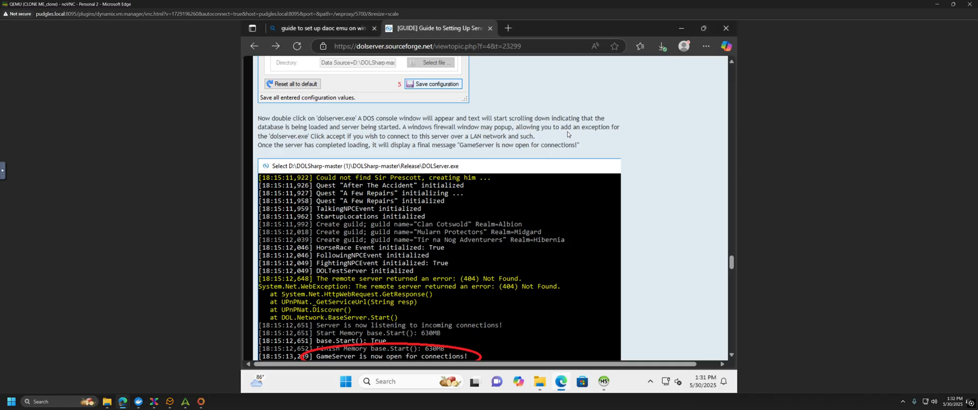
{"action": "scroll", "coordinate": [644, 158], "scroll_direction": "down", "scroll_amount": 3}
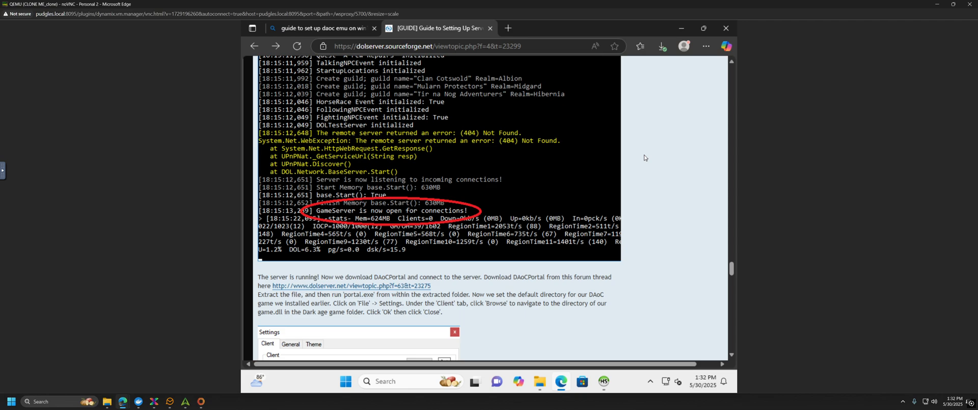
{"action": "scroll", "coordinate": [645, 158], "scroll_direction": "down", "scroll_amount": 2}
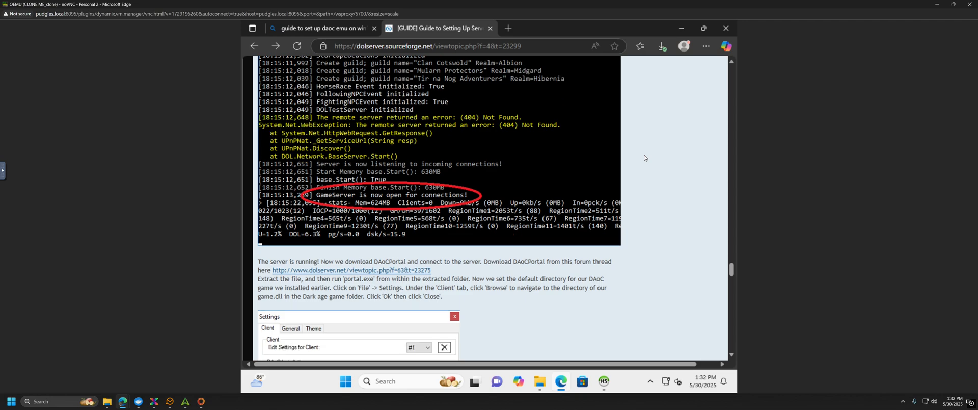
{"action": "scroll", "coordinate": [644, 157], "scroll_direction": "up", "scroll_amount": 4}
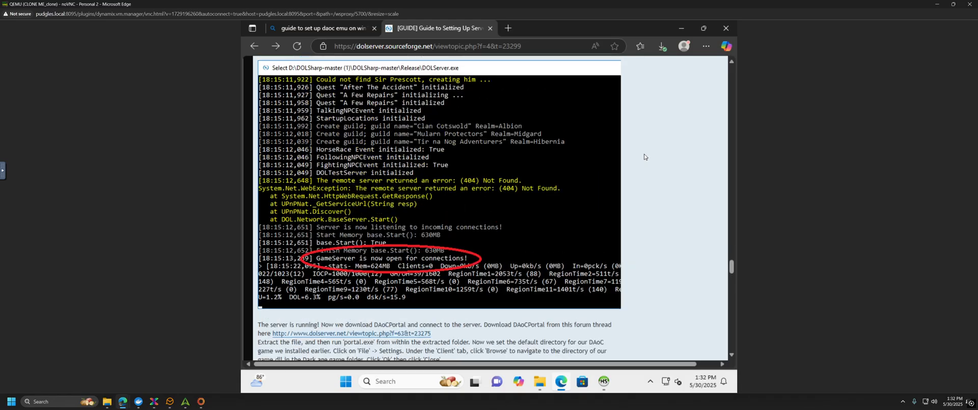
{"action": "scroll", "coordinate": [644, 156], "scroll_direction": "down", "scroll_amount": 1}
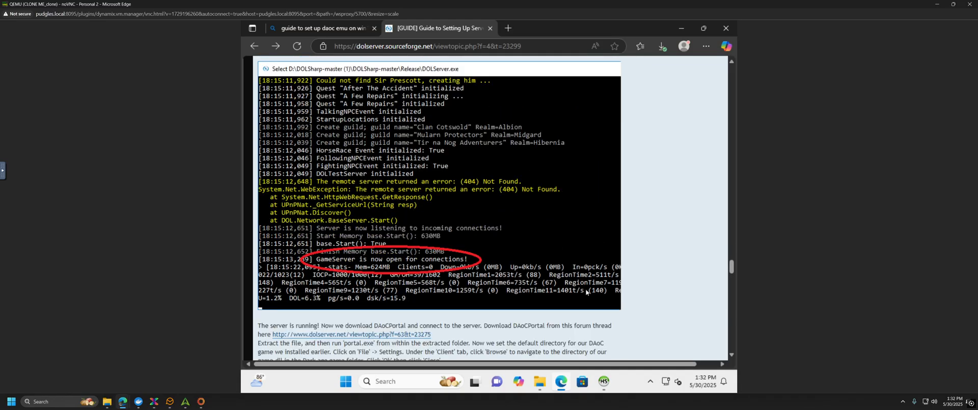
Step: Select DOLServer.bat, leave its name unchanged, and run it from its context menu
{"action": "left_click", "coordinate": [539, 381]}
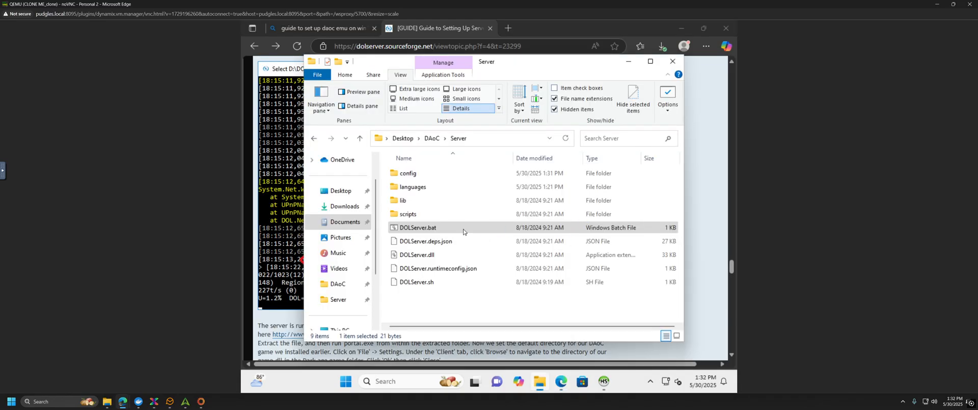
{"action": "left_click", "coordinate": [463, 232]}
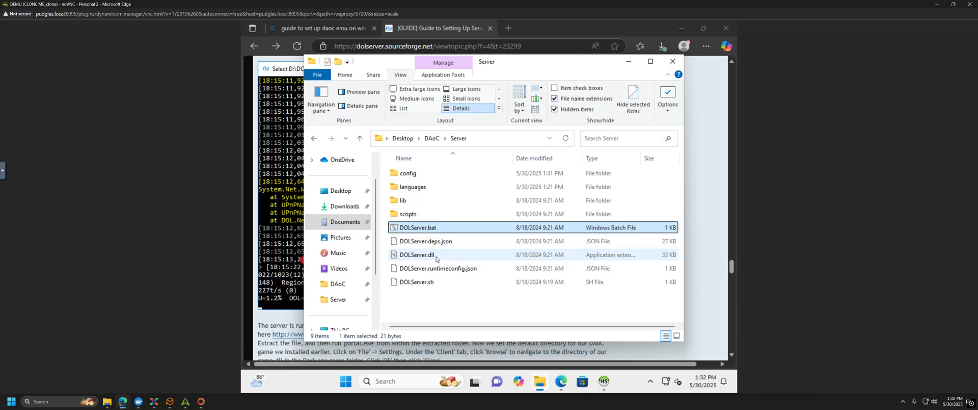
{"action": "mouse_move", "coordinate": [429, 260]}
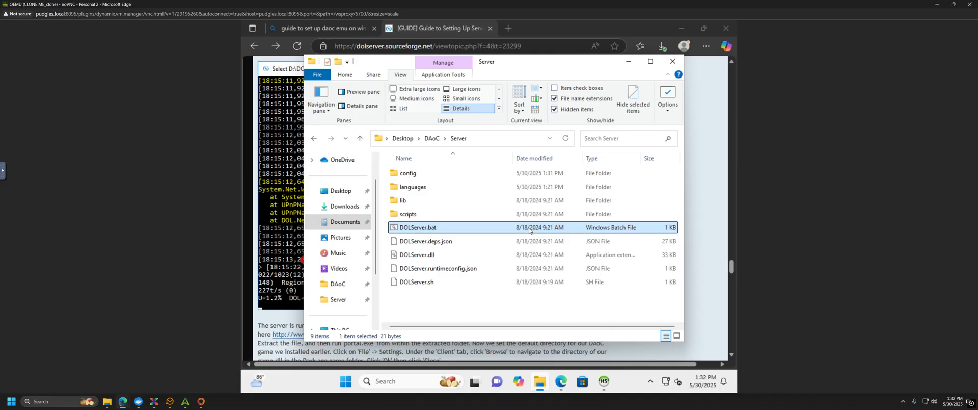
{"action": "key", "text": "F2"}
{"action": "key", "text": "Right"}
{"action": "key", "text": "Left"}
{"action": "key", "text": "Left"}
{"action": "key", "text": "Left"}
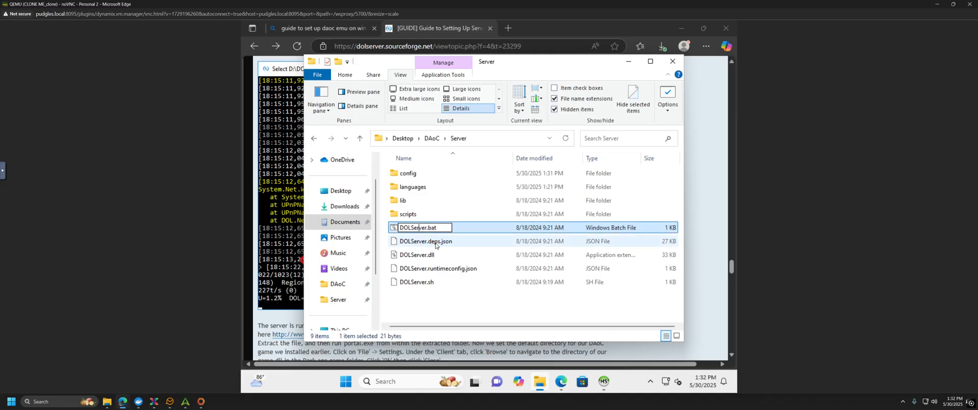
{"action": "left_click", "coordinate": [444, 246]}
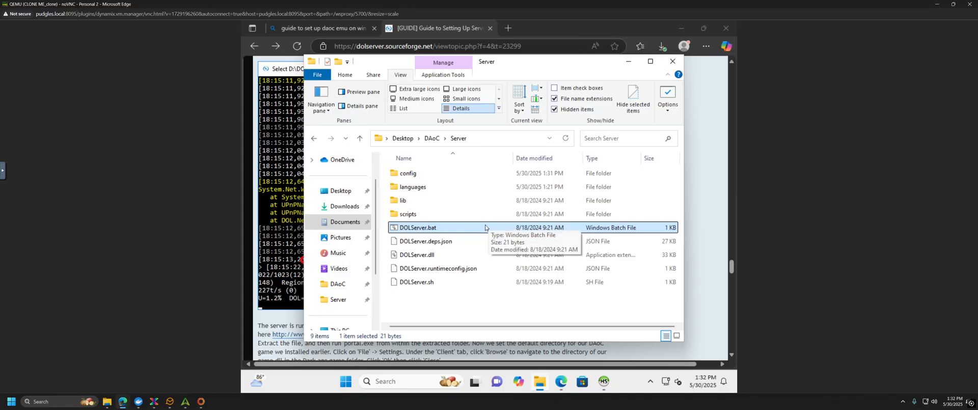
{"action": "double_click", "coordinate": [426, 227]}
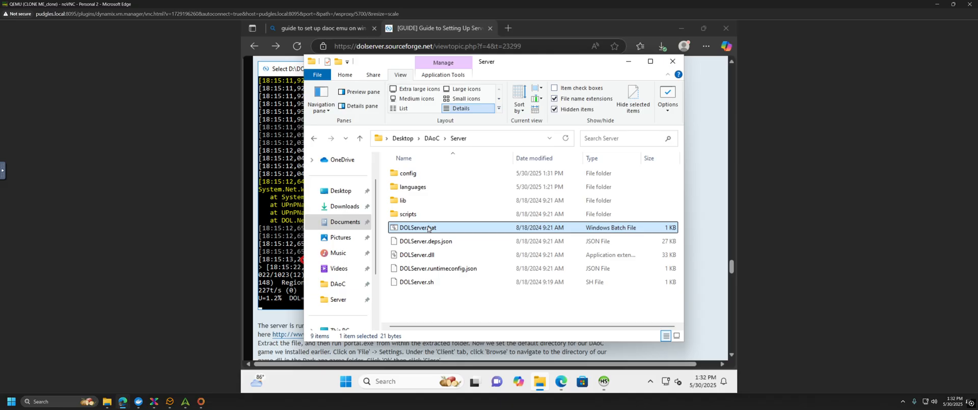
{"action": "right_click", "coordinate": [428, 229]}
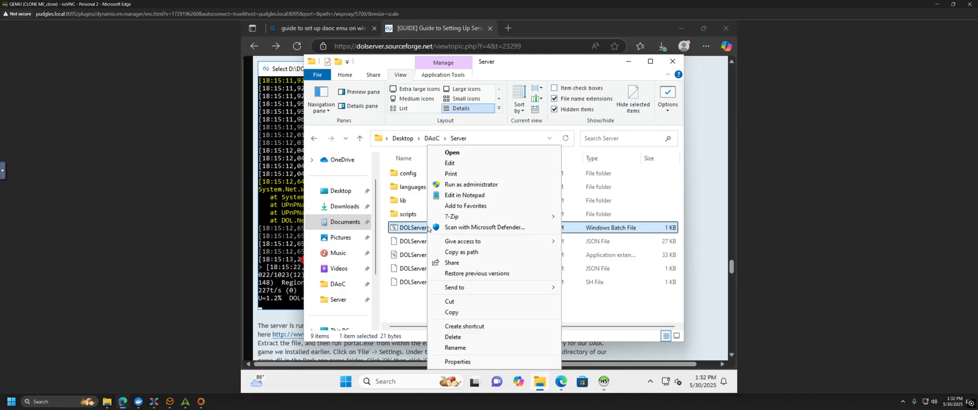
{"action": "left_click", "coordinate": [463, 155]}
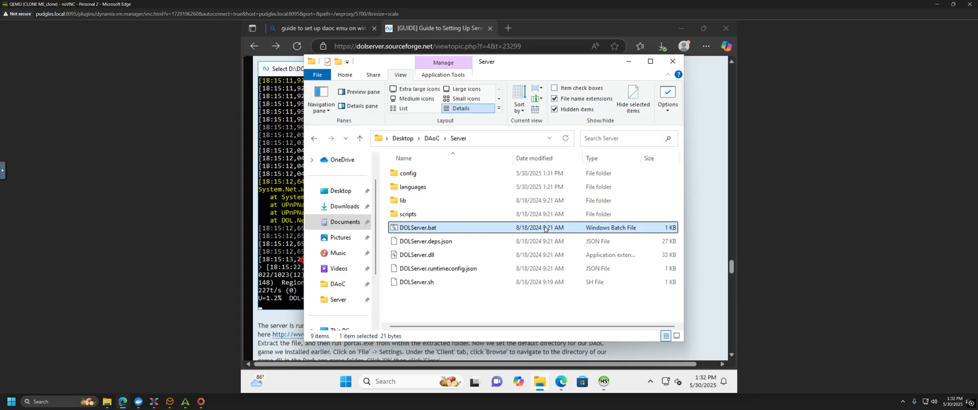
Step: Run DOLServer.bat and reposition the server console window to watch startup
{"action": "double_click", "coordinate": [444, 230]}
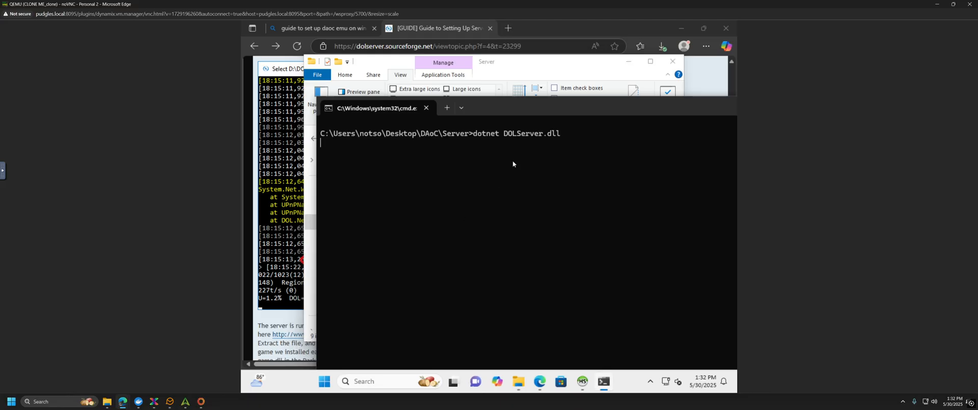
{"action": "left_click_drag", "start_coordinate": [519, 103], "coordinate": [453, 66]}
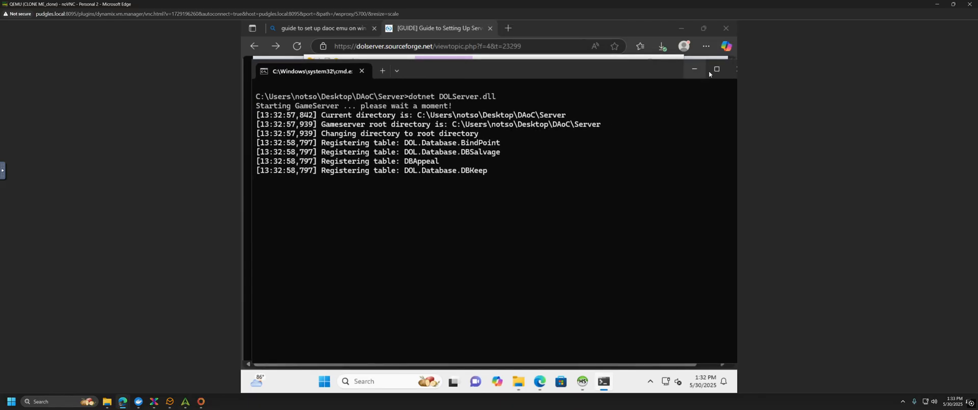
{"action": "left_click_drag", "start_coordinate": [603, 75], "coordinate": [627, 73]}
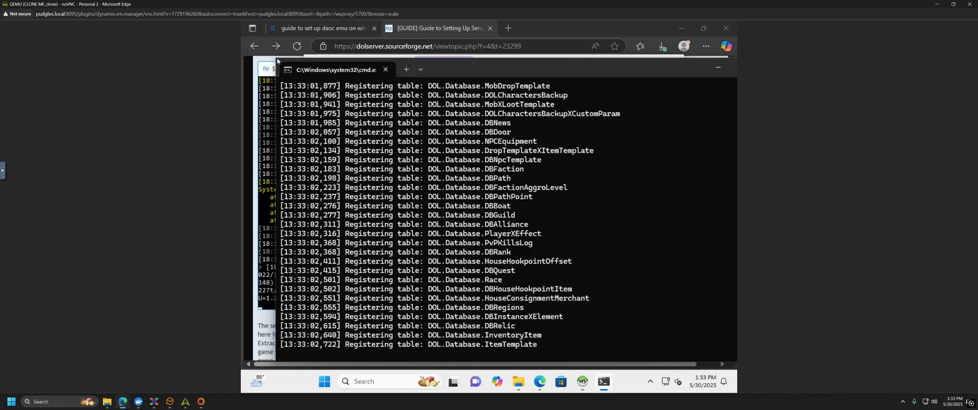
{"action": "left_click_drag", "start_coordinate": [276, 57], "coordinate": [377, 124]}
{"action": "left_click_drag", "start_coordinate": [582, 131], "coordinate": [485, 64]}
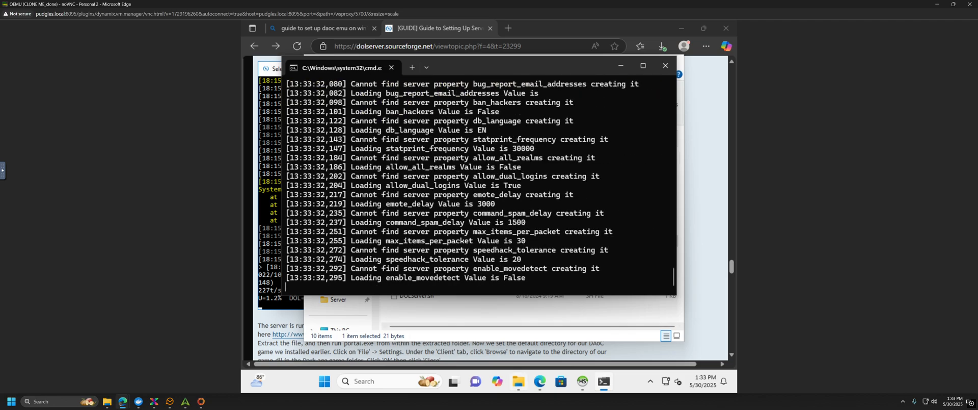
{"action": "mouse_move", "coordinate": [519, 381]}
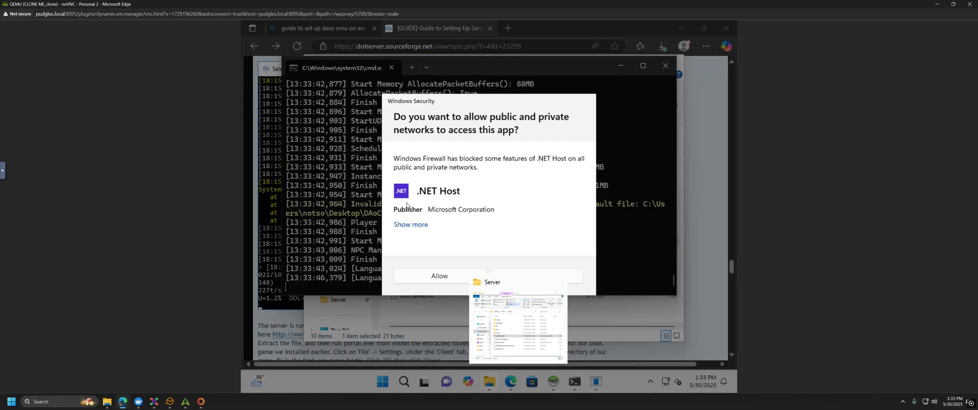
Step: Allow .NET Host through the firewall and highlight the server's listening message in the log
{"action": "left_click", "coordinate": [434, 276]}
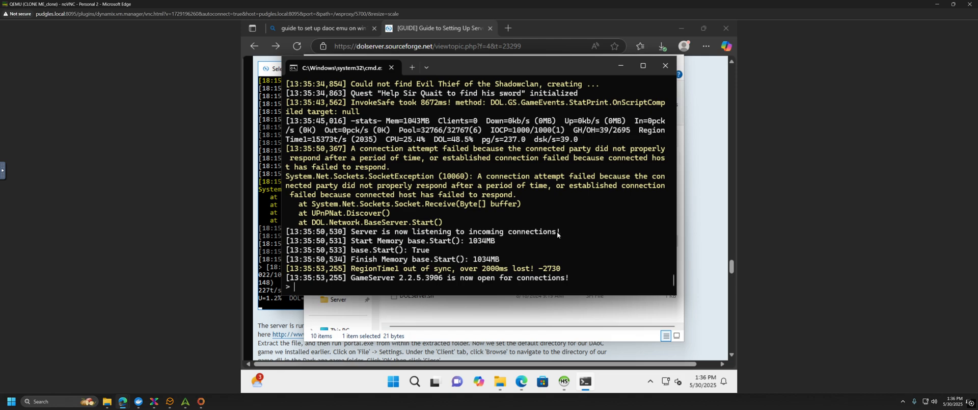
{"action": "left_click_drag", "start_coordinate": [563, 232], "coordinate": [592, 233]}
Step: Open the DAoCPortal forum thread linked in the guide and download DAoC Portal.zip
{"action": "left_click", "coordinate": [279, 319]}
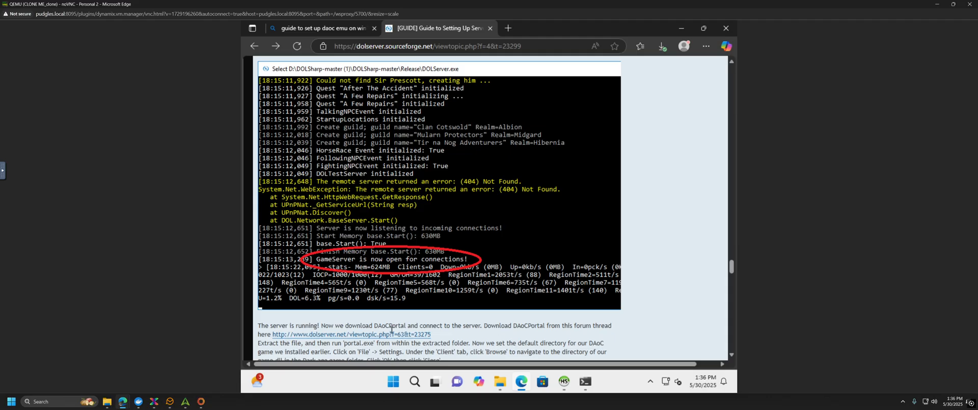
{"action": "scroll", "coordinate": [391, 329], "scroll_direction": "down", "scroll_amount": 3}
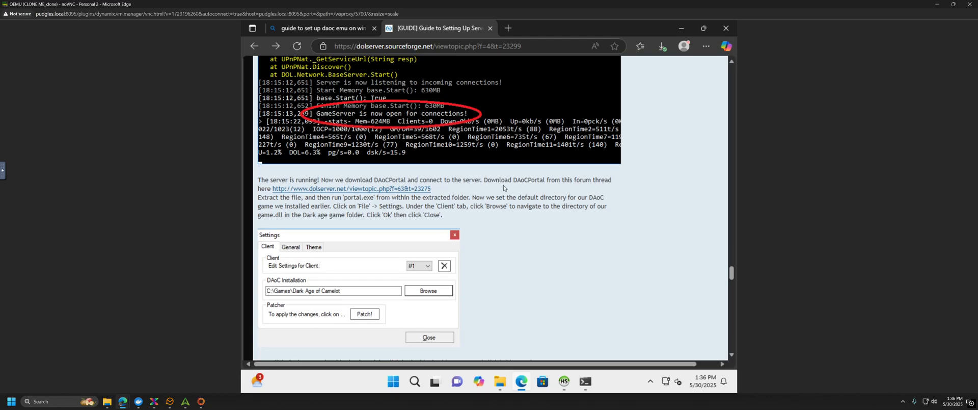
{"action": "left_click", "coordinate": [343, 189]}
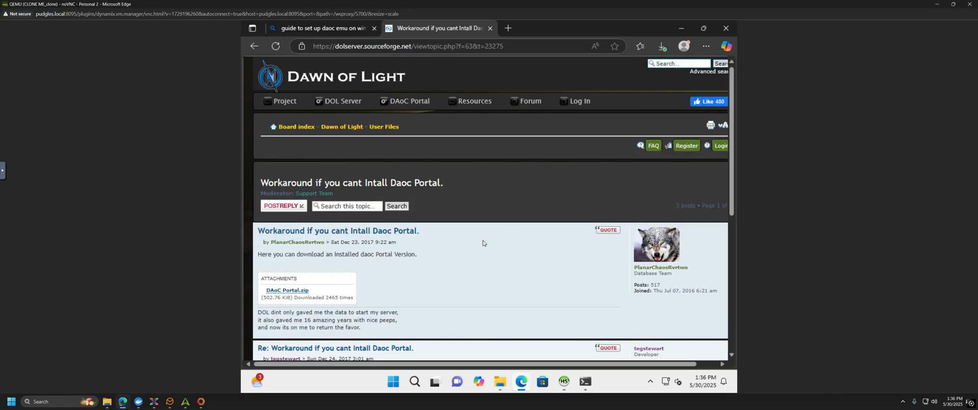
{"action": "left_click", "coordinate": [307, 291]}
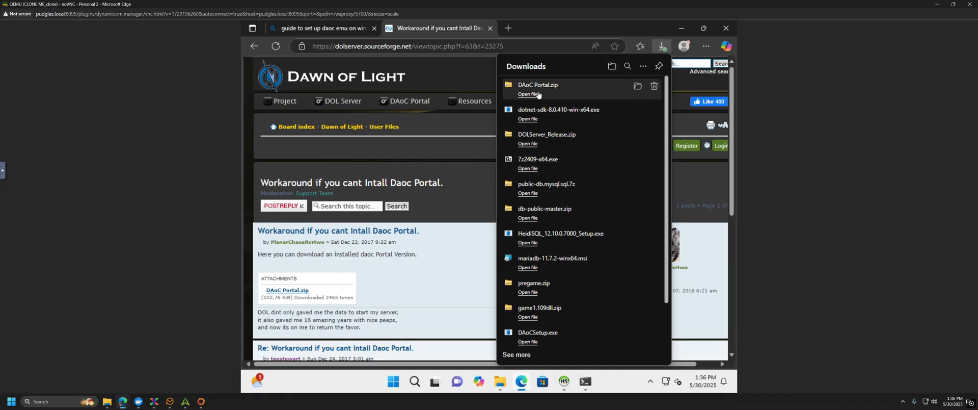
Step: Open DAoC Portal.zip, drag its DAoC Portal folder onto the desktop, and close the archive
{"action": "left_click", "coordinate": [683, 31]}
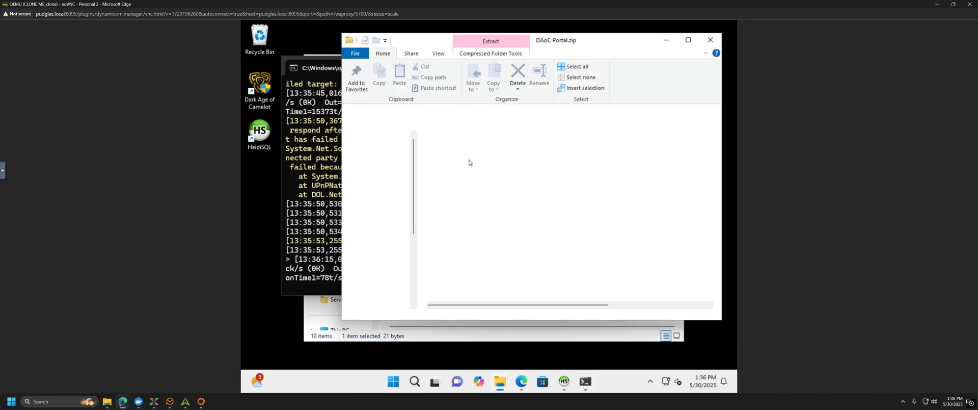
{"action": "left_click", "coordinate": [461, 154]}
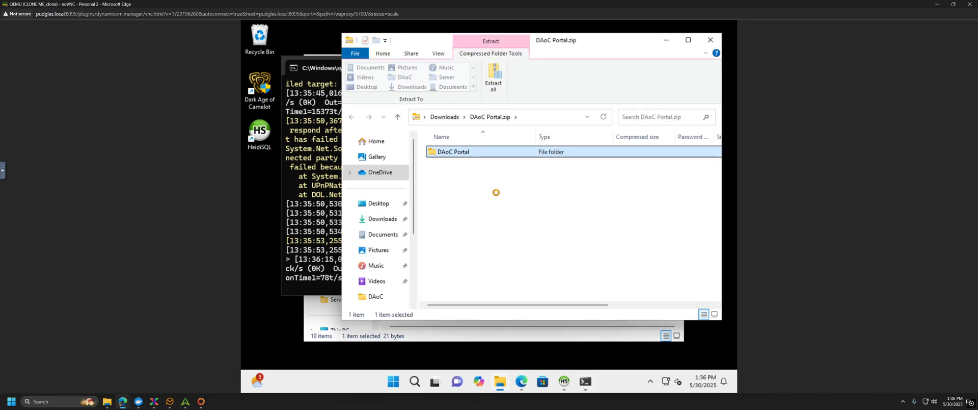
{"action": "left_click_drag", "start_coordinate": [261, 183], "coordinate": [265, 194]}
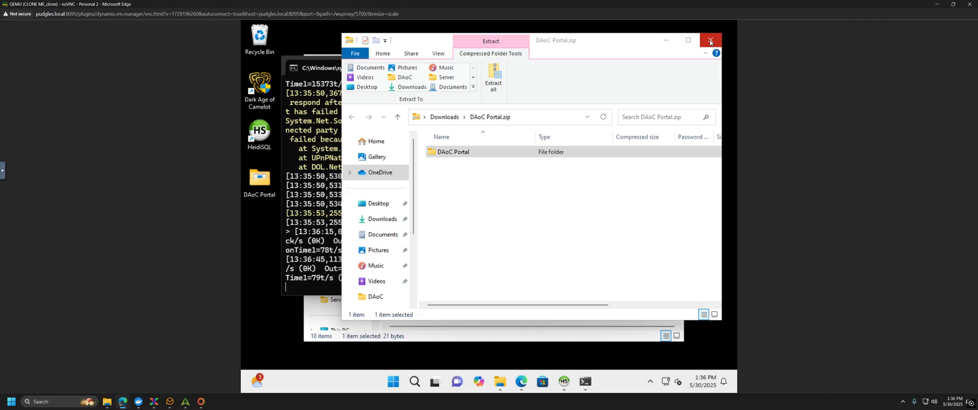
{"action": "left_click", "coordinate": [712, 45]}
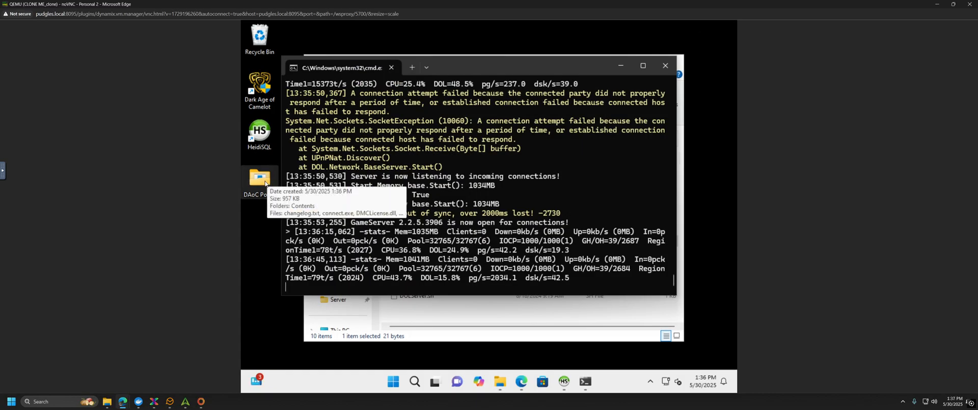
Step: Minimize the VM and Unraid browsers, open the desktop DAOC Portal folder, and select Portal.exe
{"action": "left_click", "coordinate": [937, 5]}
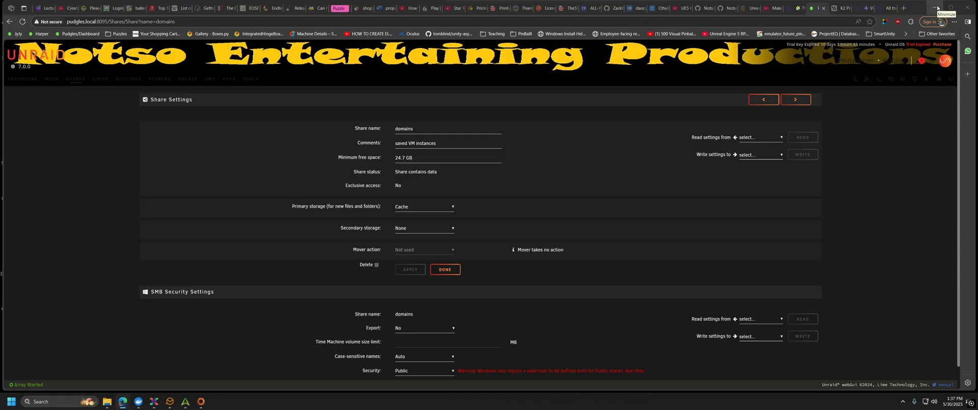
{"action": "left_click", "coordinate": [937, 7]}
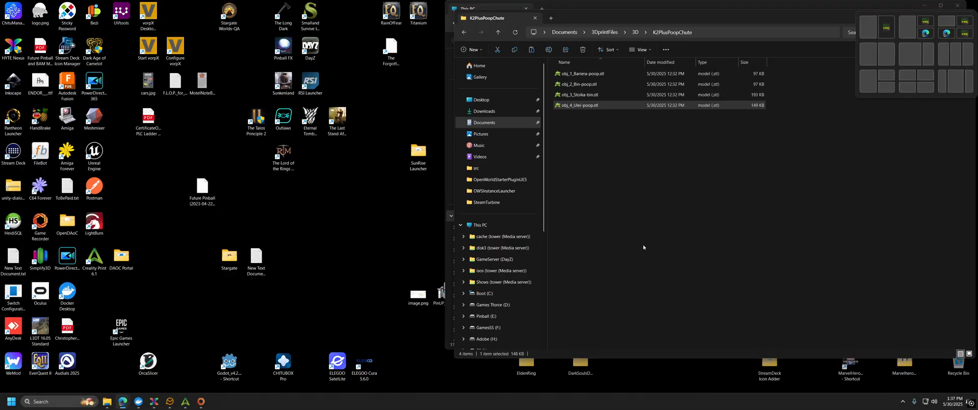
{"action": "left_click", "coordinate": [693, 194]}
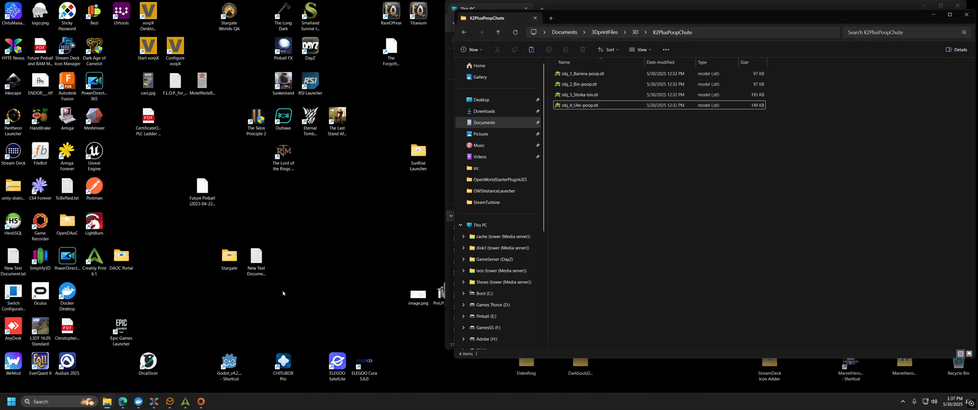
{"action": "double_click", "coordinate": [121, 257]}
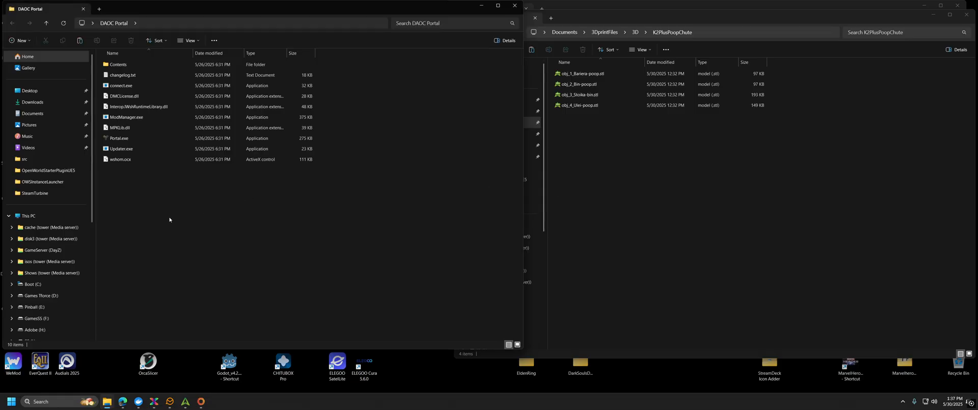
{"action": "left_click", "coordinate": [128, 143]}
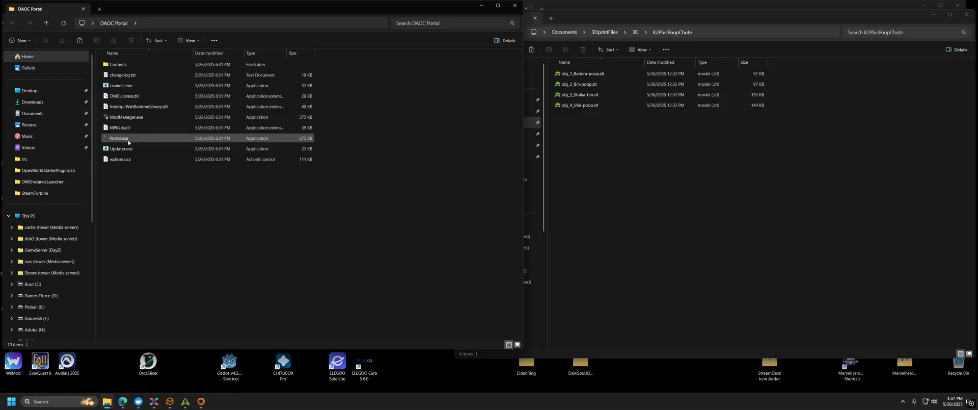
{"action": "mouse_move", "coordinate": [128, 142]}
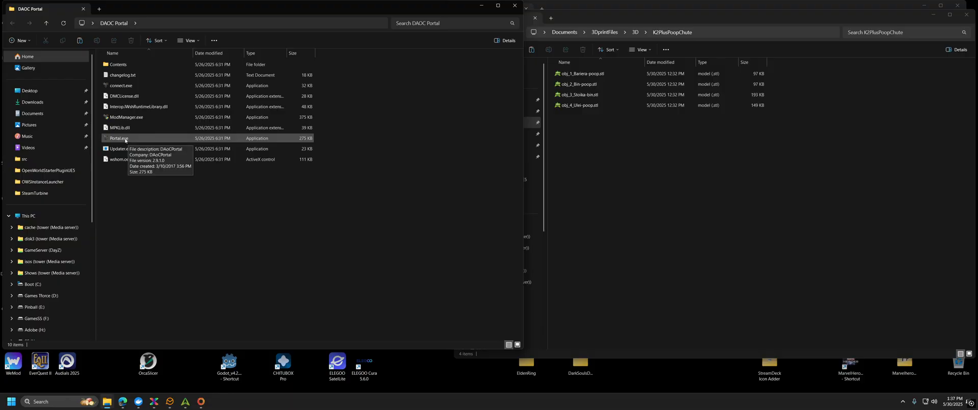
Step: Launch Portal.exe, dismiss the update and connection errors, and open Client > Settings
{"action": "double_click", "coordinate": [126, 139]}
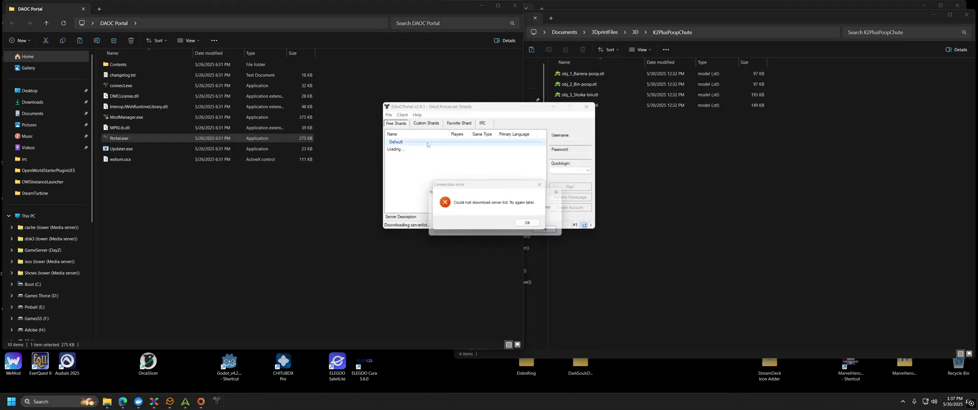
{"action": "left_click", "coordinate": [545, 230]}
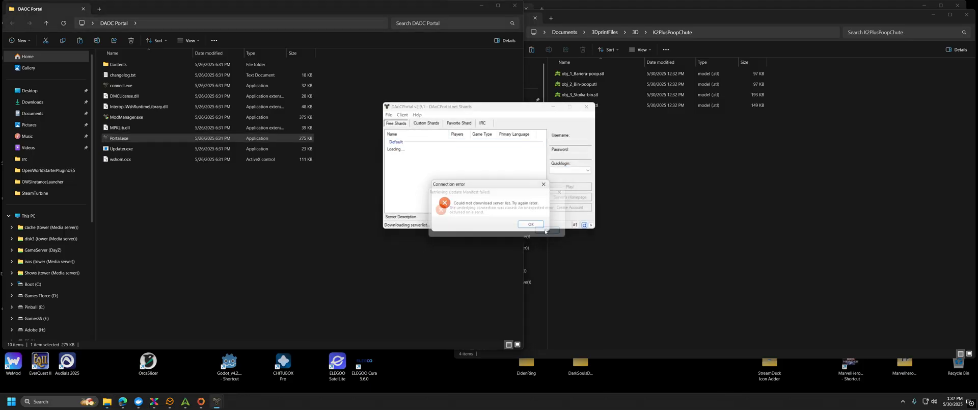
{"action": "left_click", "coordinate": [541, 227]}
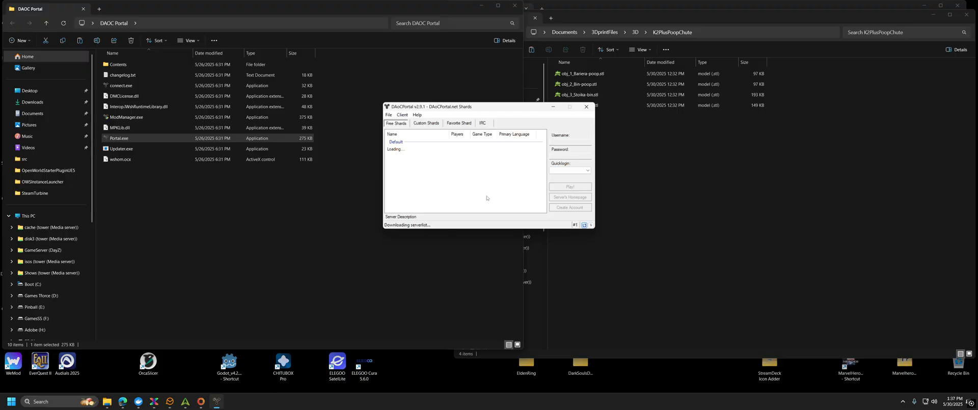
{"action": "left_click", "coordinate": [389, 115]}
{"action": "left_click", "coordinate": [400, 133]}
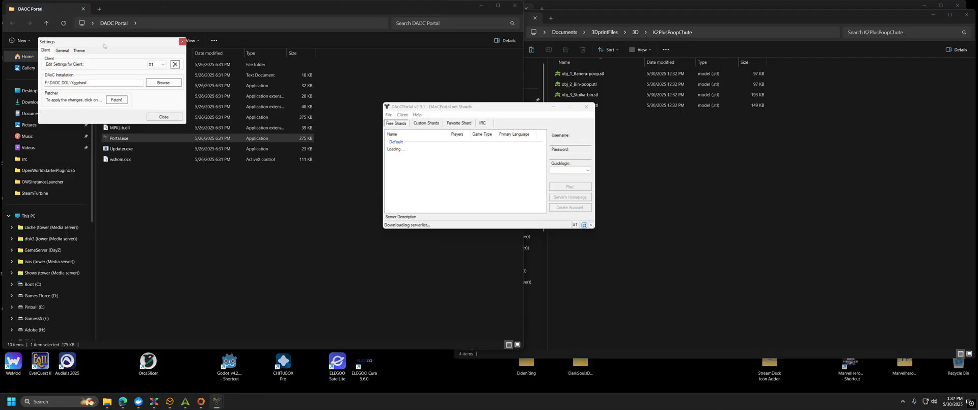
Step: Browse to the Yggdrasil folder, then cancel to keep the path F:\DAOC DOL\Yggdrasil
{"action": "left_click_drag", "start_coordinate": [108, 43], "coordinate": [301, 131]}
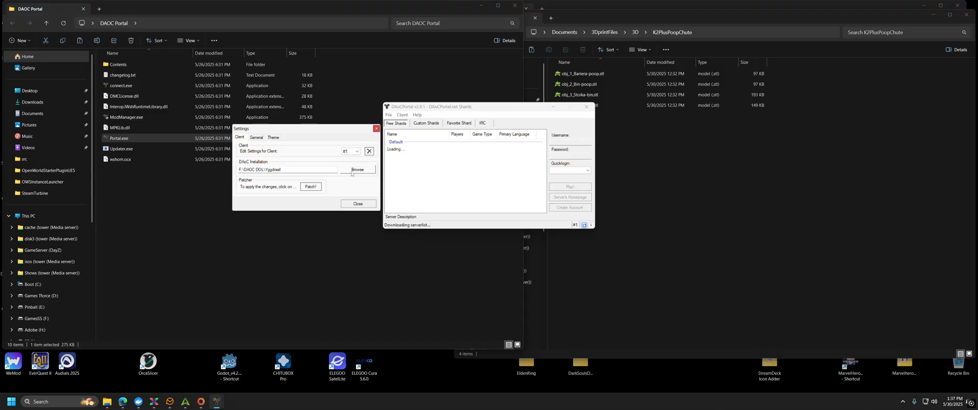
{"action": "left_click", "coordinate": [293, 169]}
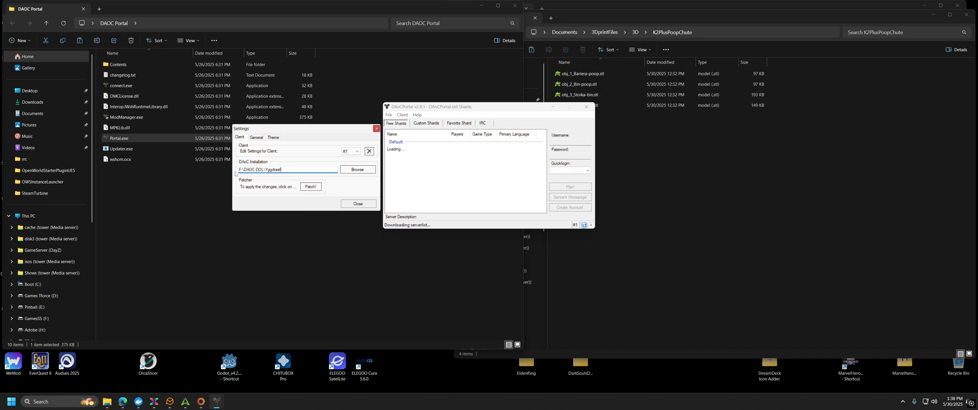
{"action": "left_click", "coordinate": [347, 172]}
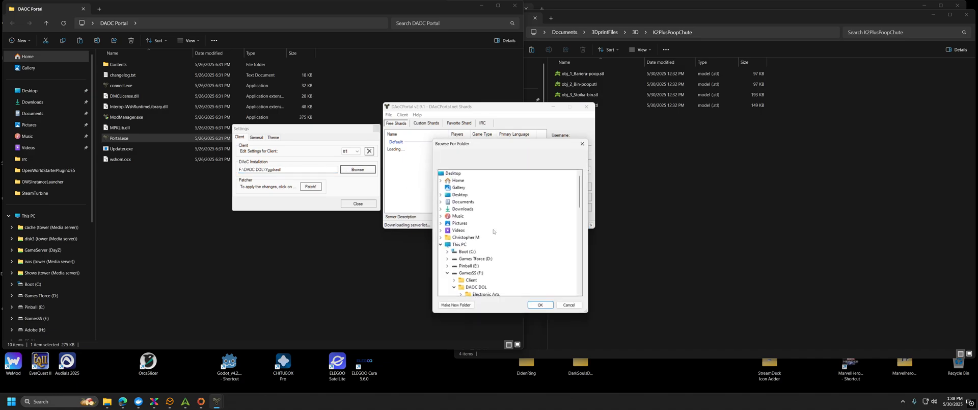
{"action": "scroll", "coordinate": [497, 240], "scroll_direction": "down", "scroll_amount": 2}
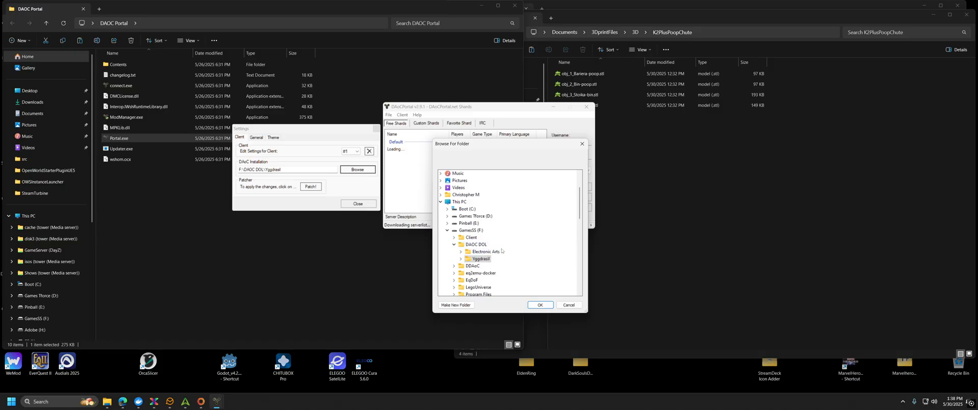
{"action": "left_click", "coordinate": [481, 258]}
{"action": "left_click", "coordinate": [461, 251]}
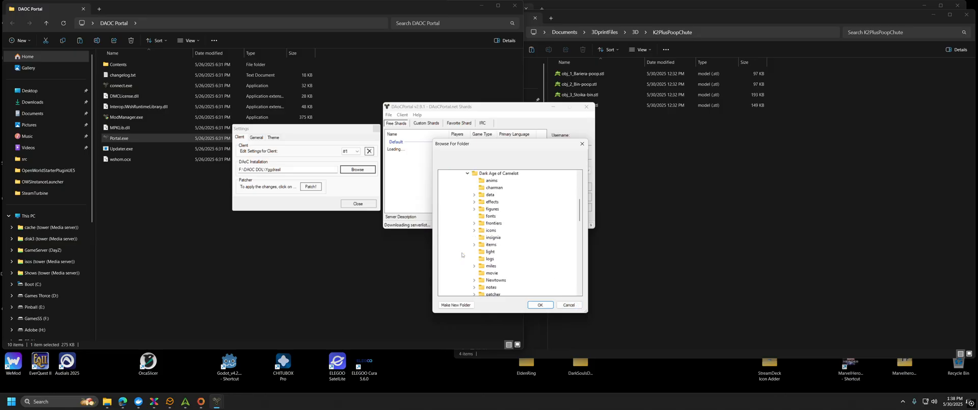
{"action": "left_click", "coordinate": [467, 173]}
{"action": "left_click", "coordinate": [575, 304]}
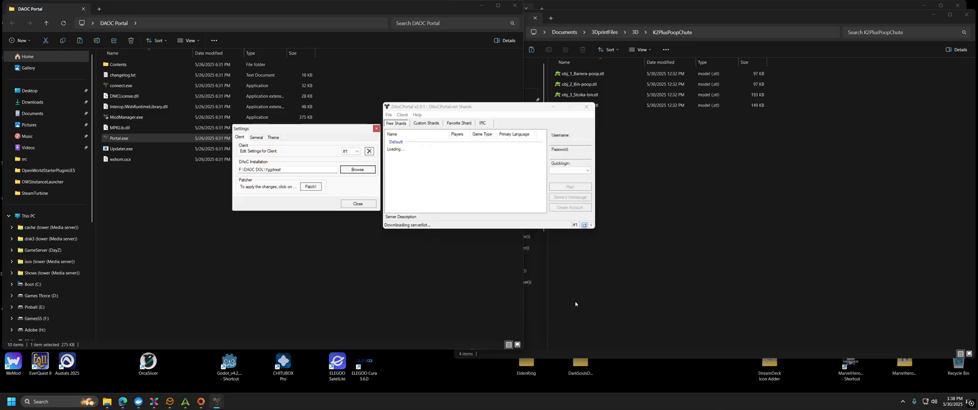
Step: Dismiss the connection error and select Local Test Server (192.168.2.34, port 10300) under Custom Shards
{"action": "left_click", "coordinate": [361, 206]}
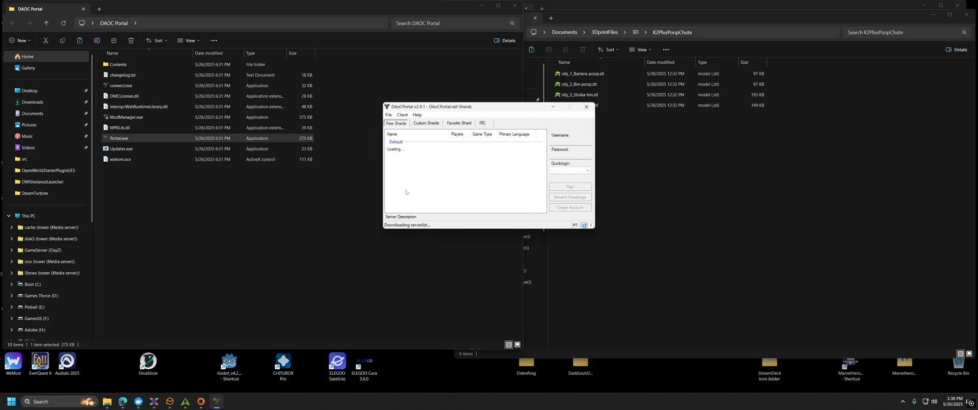
{"action": "key", "text": "Return"}
{"action": "left_click", "coordinate": [426, 123]}
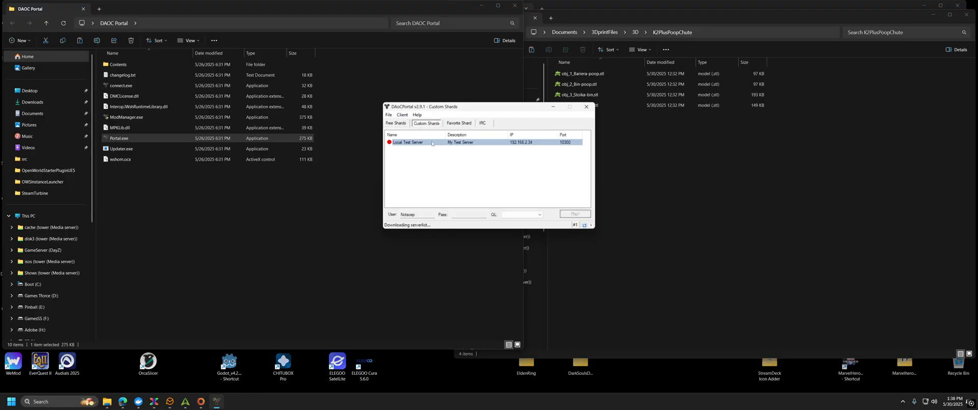
{"action": "left_click", "coordinate": [434, 142]}
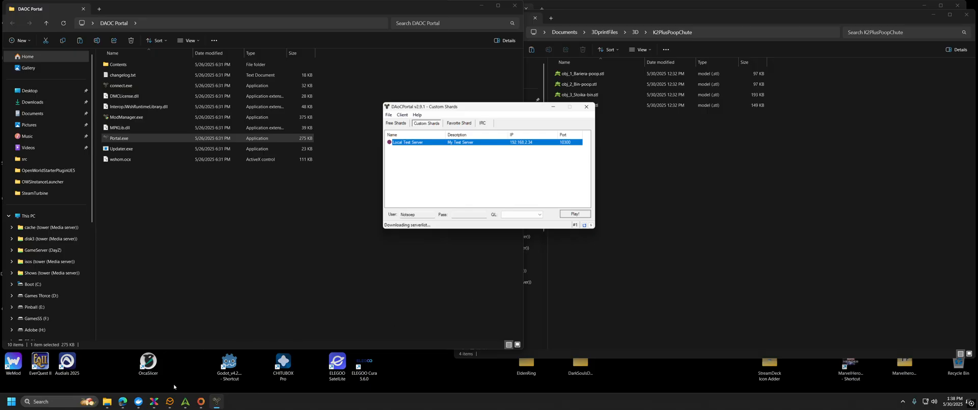
Step: Glance at the open browser windows and Docker Desktop from the taskbar, then hide them
{"action": "left_click", "coordinate": [122, 401]}
{"action": "left_click", "coordinate": [199, 366]}
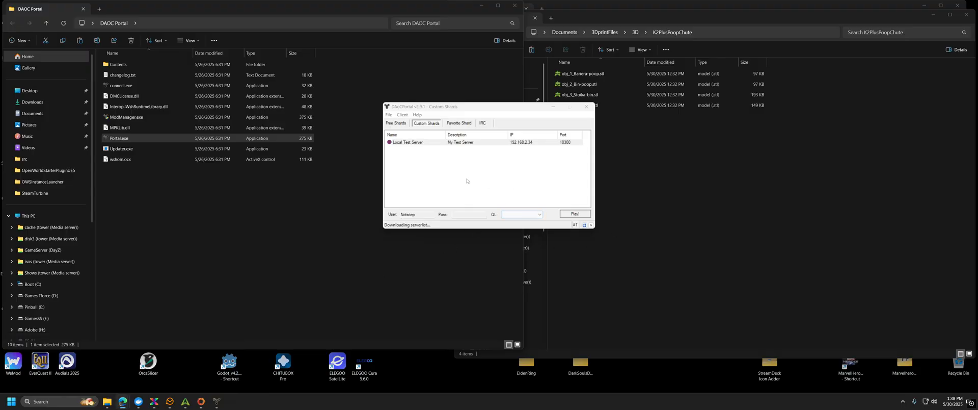
{"action": "left_click", "coordinate": [139, 401]}
{"action": "left_click", "coordinate": [139, 400]}
{"action": "mouse_move", "coordinate": [124, 403]}
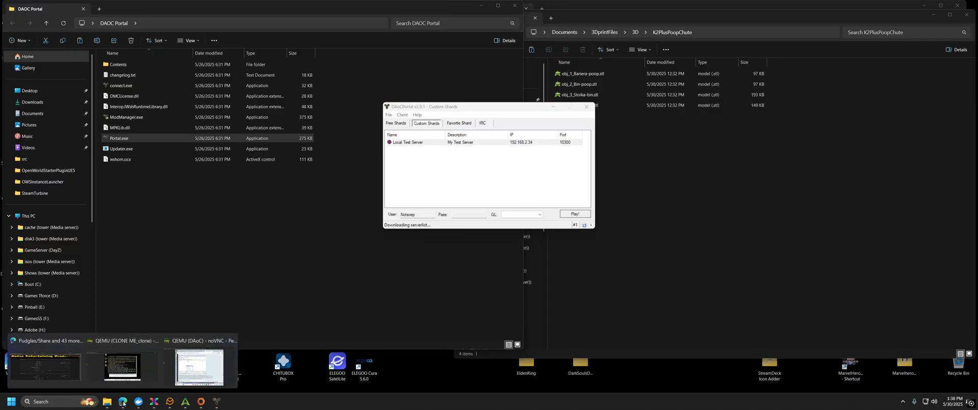
{"action": "left_click", "coordinate": [126, 379]}
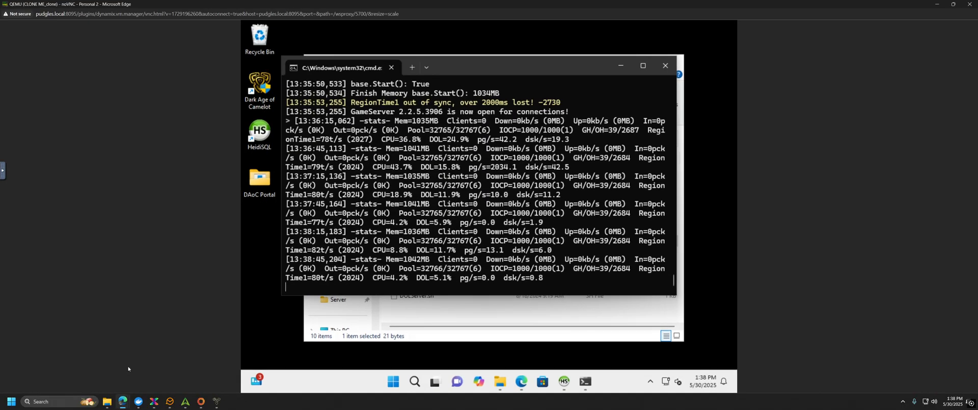
{"action": "right_click", "coordinate": [664, 381]}
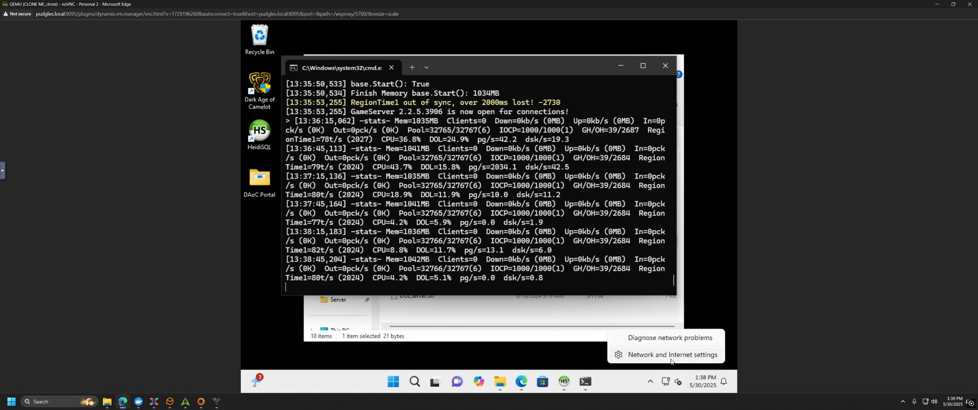
{"action": "left_click", "coordinate": [670, 357]}
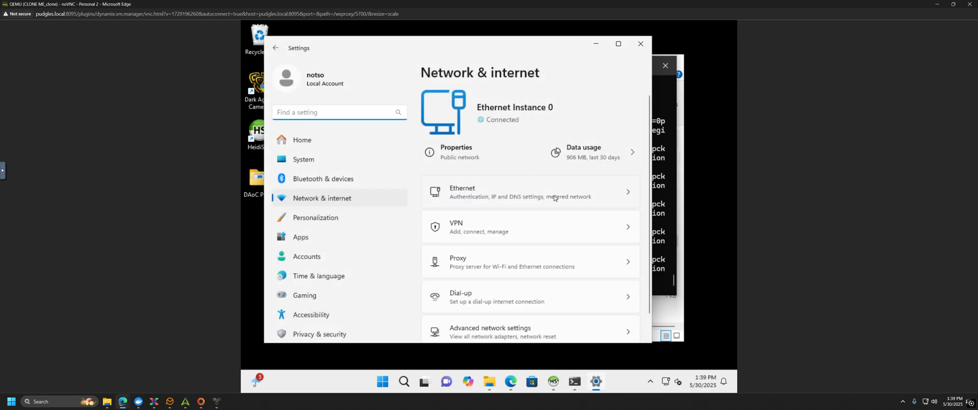
{"action": "left_click", "coordinate": [461, 198]}
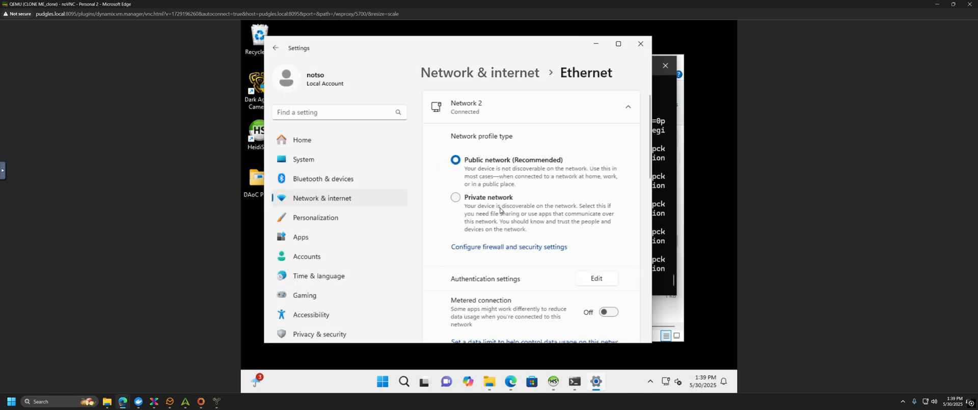
{"action": "scroll", "coordinate": [538, 245], "scroll_direction": "down", "scroll_amount": 5}
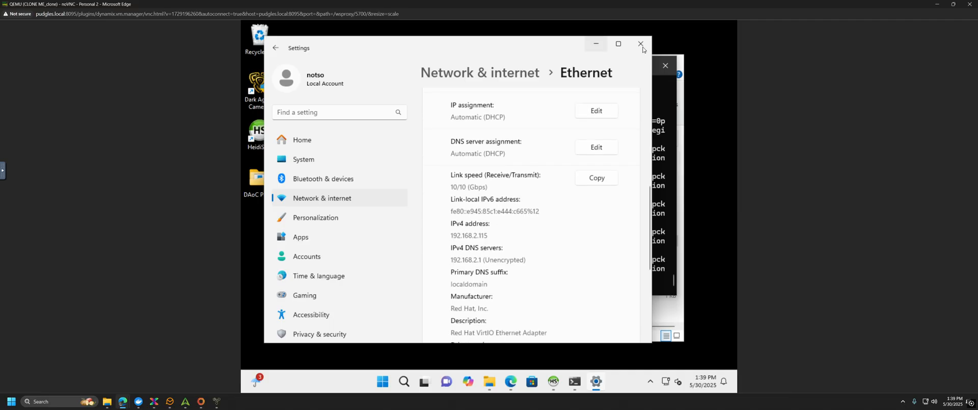
{"action": "left_click", "coordinate": [937, 4]}
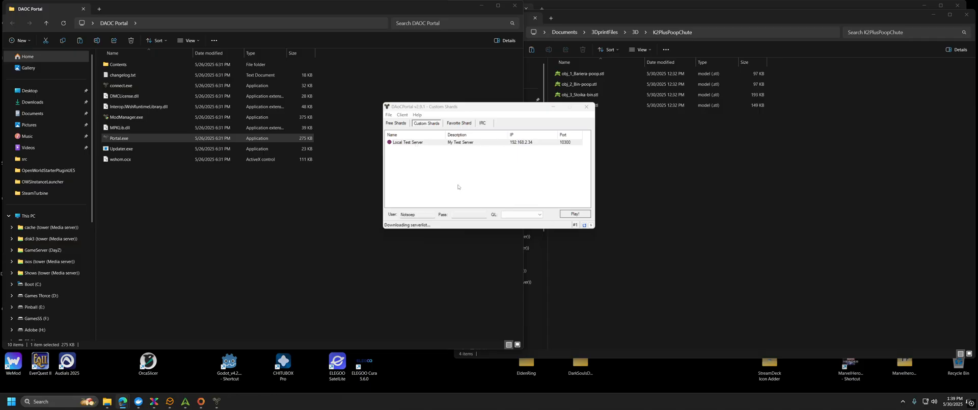
Step: Add a Local Test Server copy with IP 192.168.2.115, port 10300, and select it
{"action": "right_click", "coordinate": [454, 164]}
{"action": "left_click", "coordinate": [471, 170]}
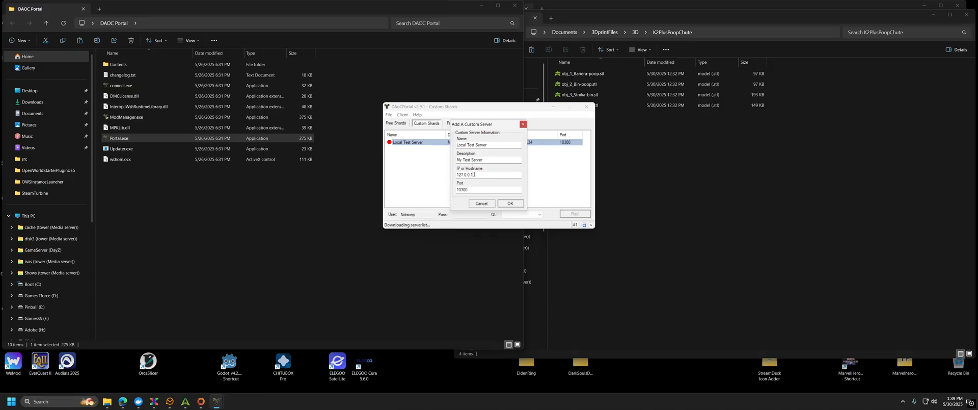
{"action": "left_click_drag", "start_coordinate": [475, 174], "coordinate": [444, 177]}
{"action": "type", "text": "192.168.2.115"}
{"action": "left_click", "coordinate": [510, 202]}
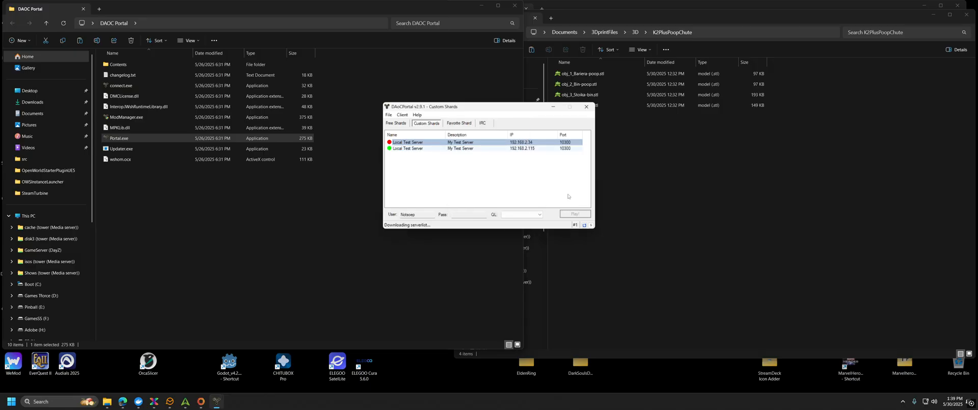
{"action": "left_click", "coordinate": [401, 151]}
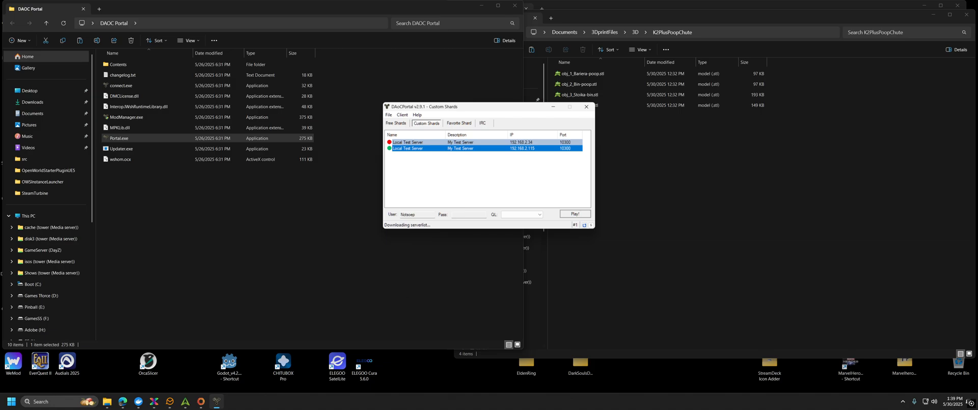
Step: Clear the wrongly entered password and account name from the login fields
{"action": "left_click", "coordinate": [462, 214]}
{"action": "type", "text": "***"}
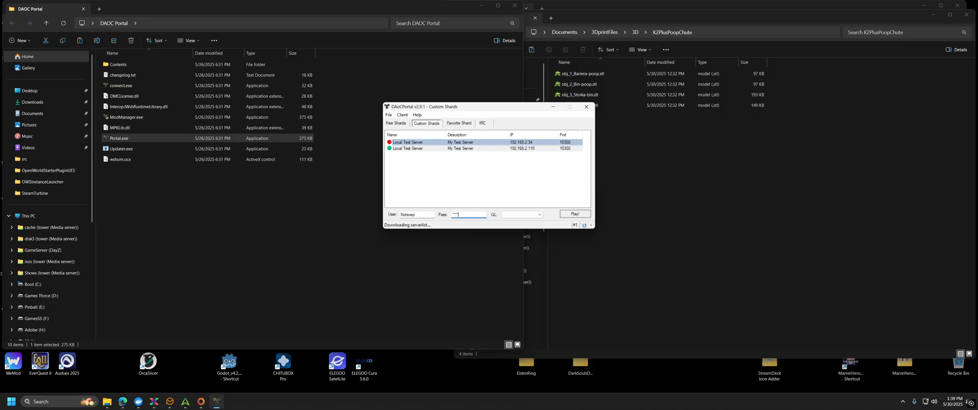
{"action": "left_click_drag", "start_coordinate": [470, 216], "coordinate": [398, 216]}
{"action": "key", "text": "BackSpace"}
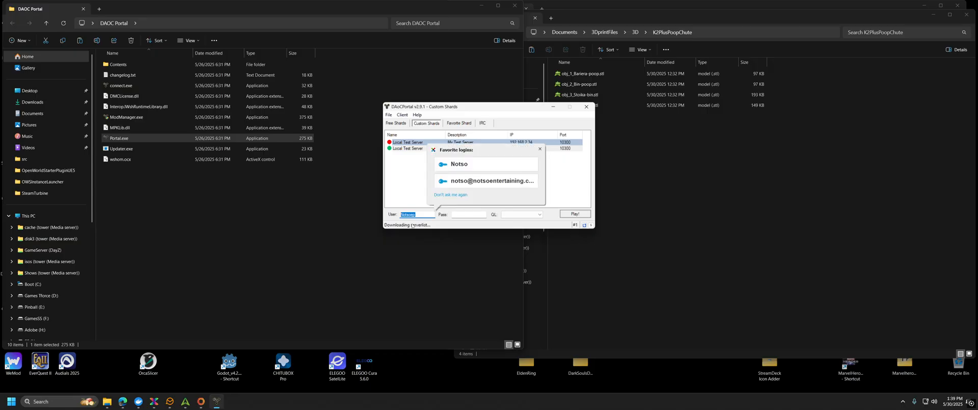
{"action": "key", "text": "BackSpace"}
{"action": "left_click", "coordinate": [561, 177]}
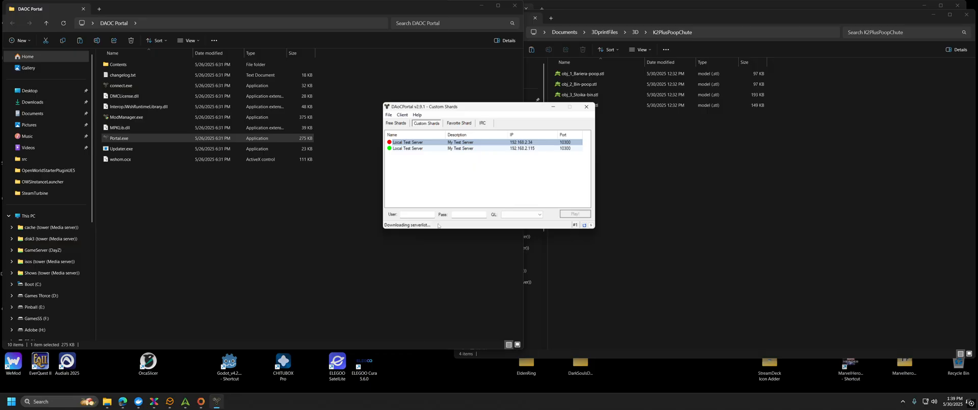
Step: Enter the account name, reselect the 192.168.2.115 server, and launch the game with Play!
{"action": "left_click", "coordinate": [416, 213]}
{"action": "type", "text": "Notso"}
{"action": "key", "text": "Tab"}
{"action": "left_click", "coordinate": [464, 148]}
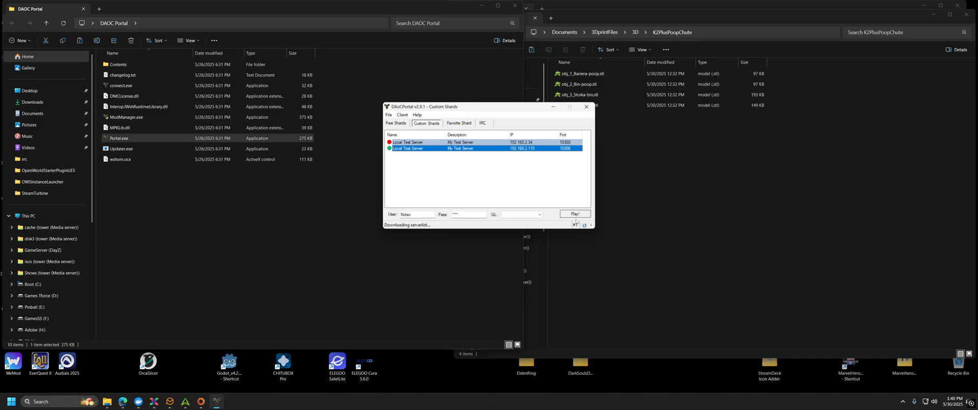
{"action": "key", "text": "XF86AudioLowerVolume"}
{"action": "key", "text": "XF86AudioLowerVolume"}
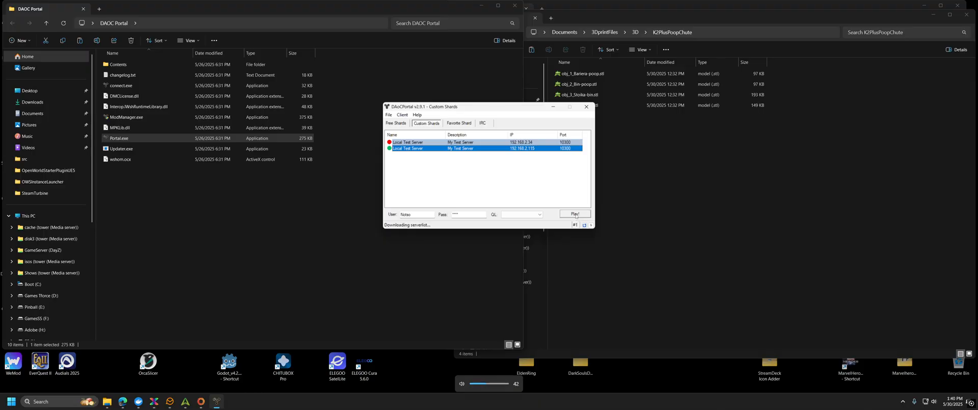
{"action": "left_click", "coordinate": [575, 214]}
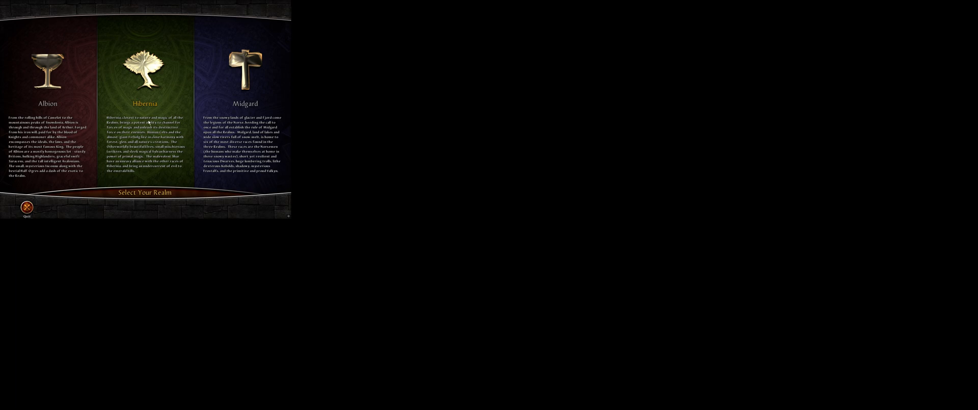
Step: Pick Hibernia, select the tenth empty character slot, and open the Options menu
{"action": "left_click", "coordinate": [152, 71]}
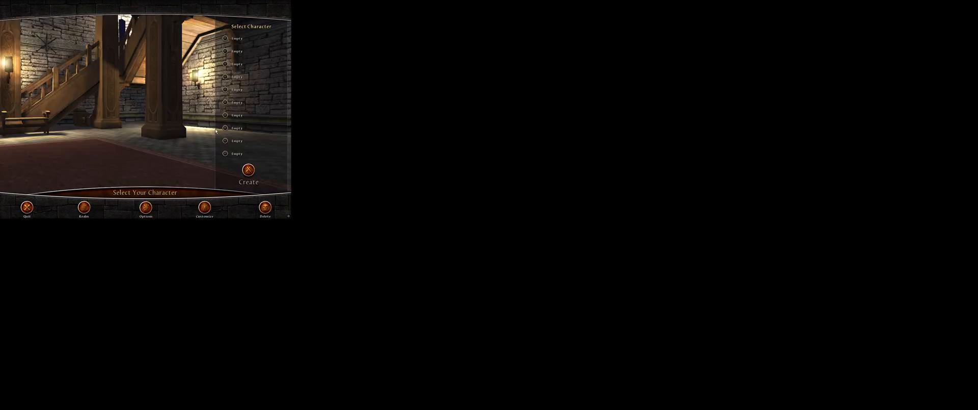
{"action": "left_click", "coordinate": [229, 157]}
{"action": "key", "text": "XF86AudioLowerVolume"}
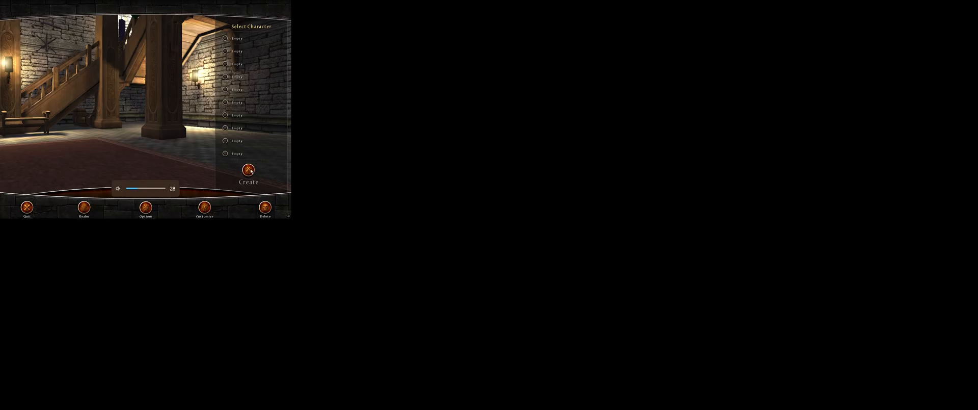
{"action": "left_click", "coordinate": [147, 207]}
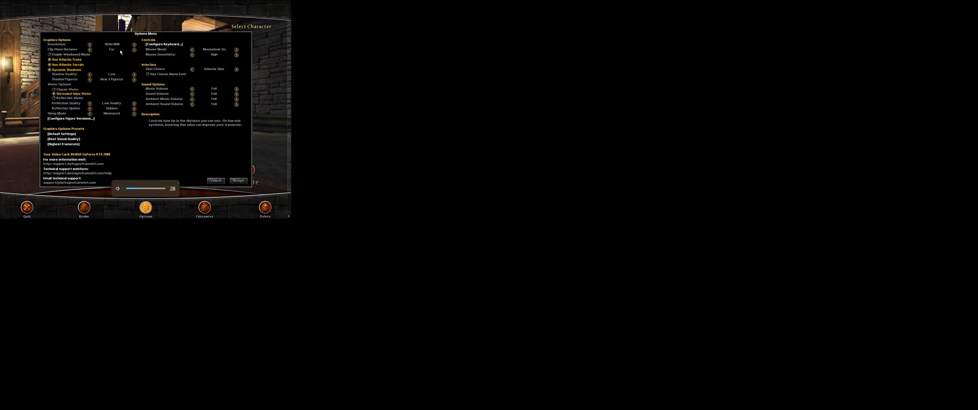
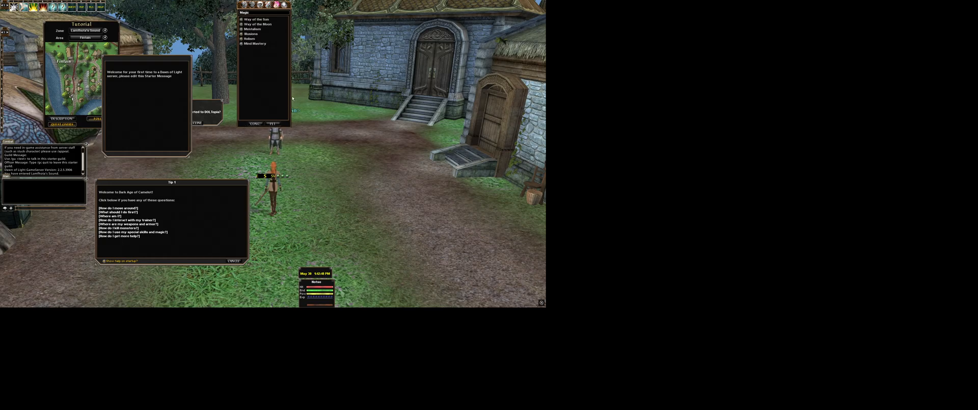
Step: Adjust the Magic window's transparency through its Window Alpha option
{"action": "right_click", "coordinate": [242, 126]}
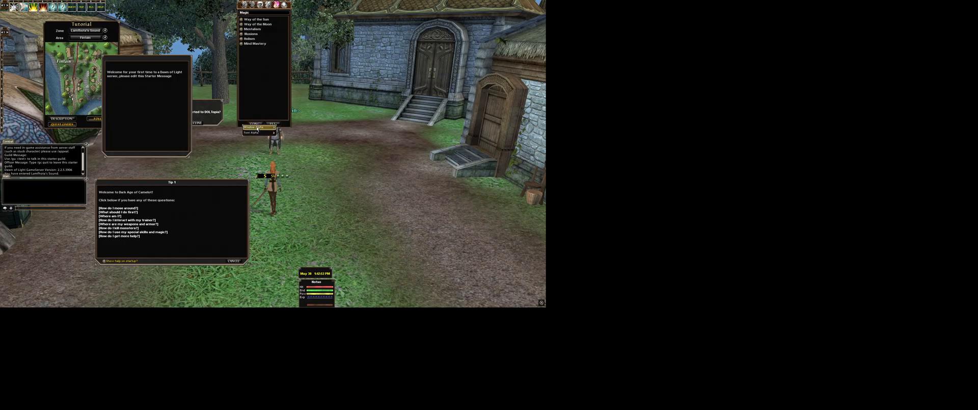
{"action": "left_click", "coordinate": [257, 128]}
{"action": "left_click", "coordinate": [253, 120]}
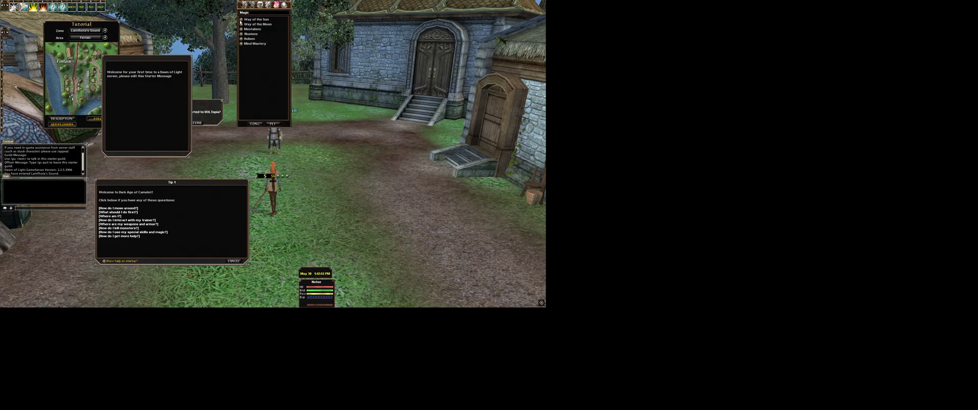
{"action": "right_click", "coordinate": [240, 7]}
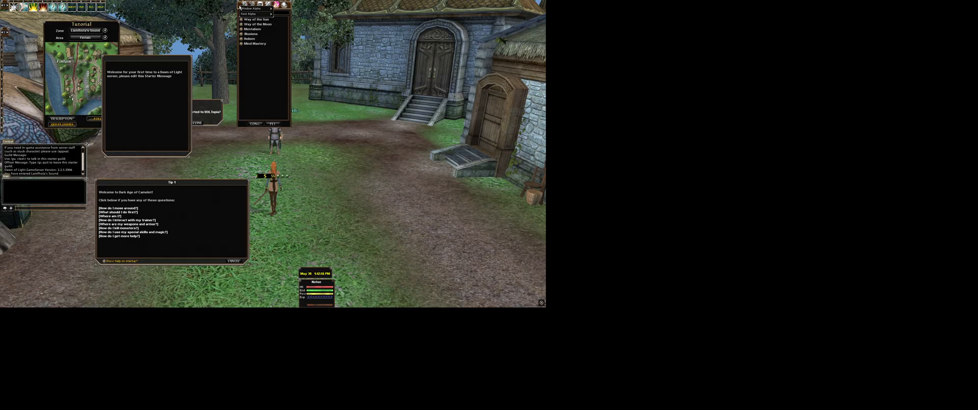
{"action": "left_click", "coordinate": [251, 46]}
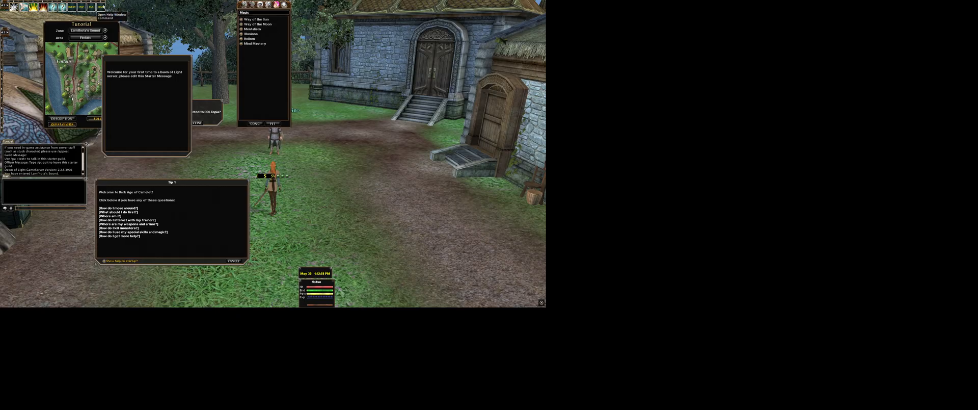
Step: Reposition the Tutorial map, Combat and Main chat windows and quickbar, and move the Magic window aside
{"action": "mouse_move", "coordinate": [57, 24]}
{"action": "left_mouse_down"}
{"action": "mouse_move", "coordinate": [36, 22]}
{"action": "mouse_move", "coordinate": [70, 34]}
{"action": "left_mouse_up"}
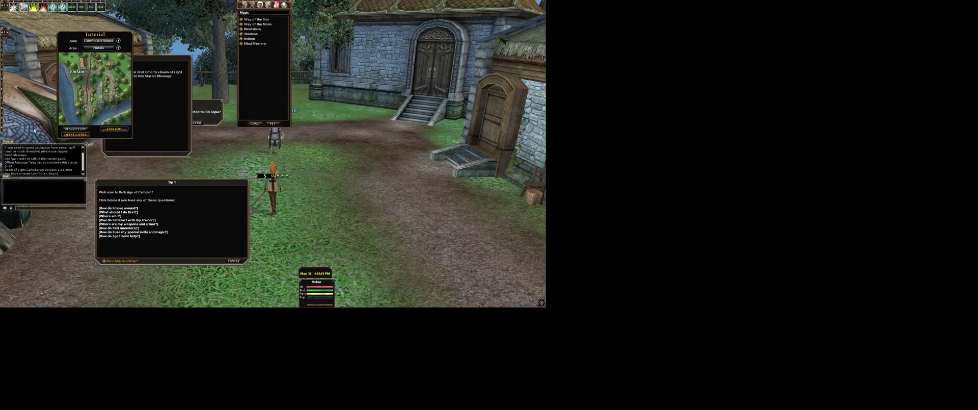
{"action": "left_click_drag", "start_coordinate": [7, 142], "coordinate": [1, 187]}
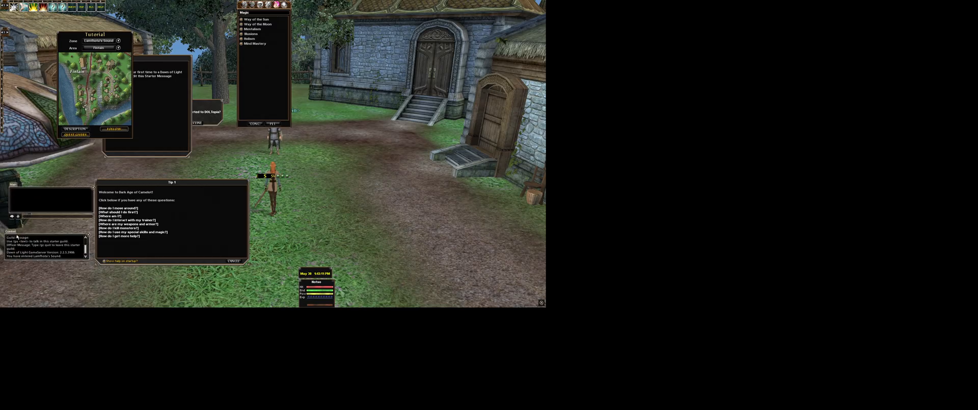
{"action": "left_click_drag", "start_coordinate": [17, 237], "coordinate": [7, 276]}
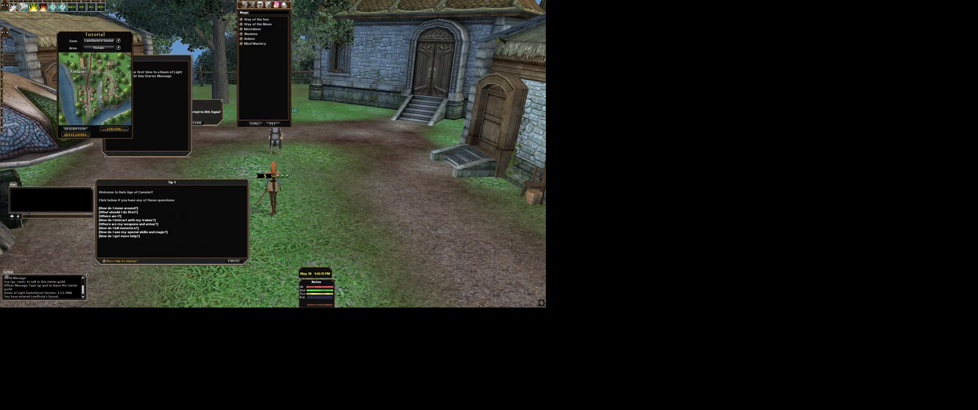
{"action": "left_click_drag", "start_coordinate": [16, 185], "coordinate": [9, 233]}
{"action": "left_click", "coordinate": [5, 265]}
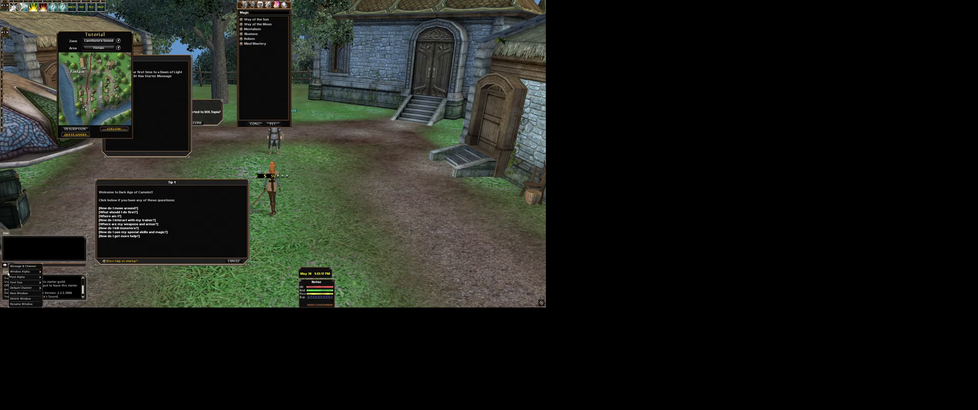
{"action": "left_click", "coordinate": [7, 272]}
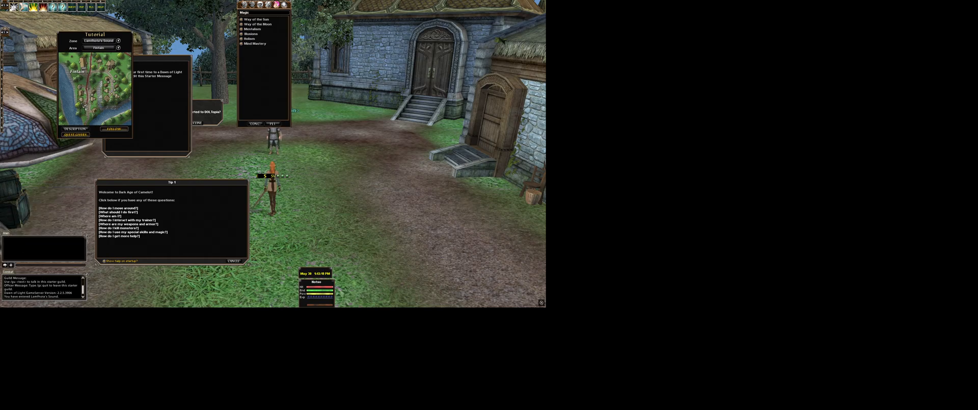
{"action": "left_click_drag", "start_coordinate": [5, 29], "coordinate": [6, 31]}
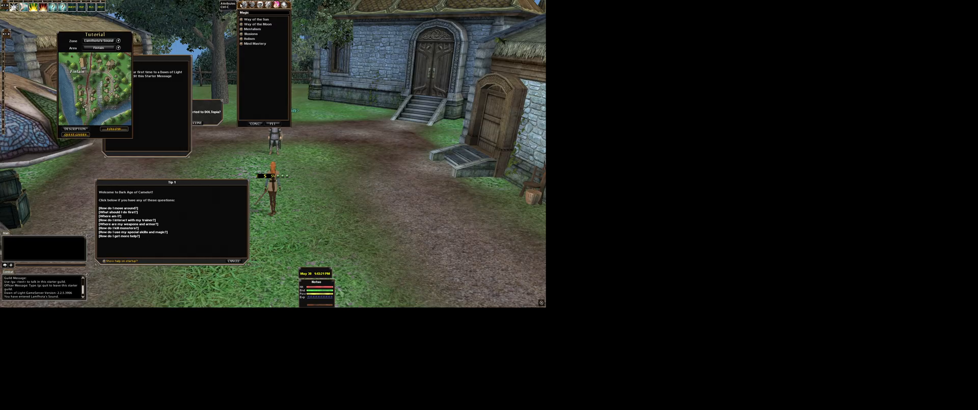
{"action": "left_click_drag", "start_coordinate": [239, 4], "coordinate": [492, 169]}
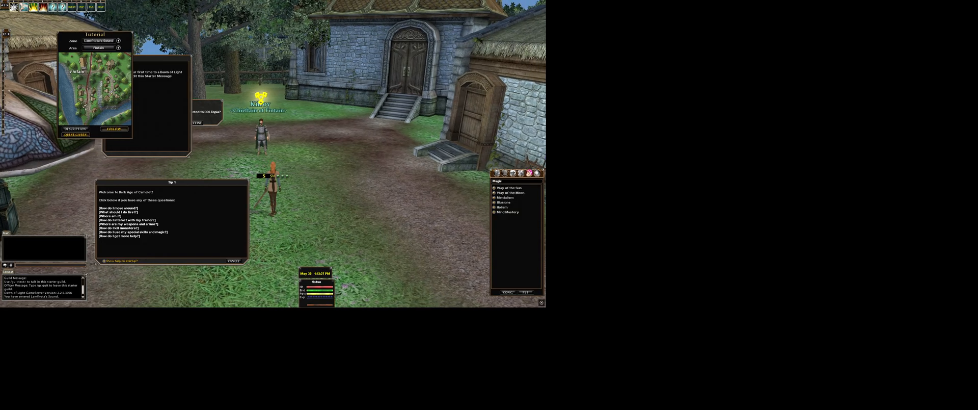
Step: Walk toward Kilroy and accept the teleport to DOLTopia
{"action": "key", "text": "w"}
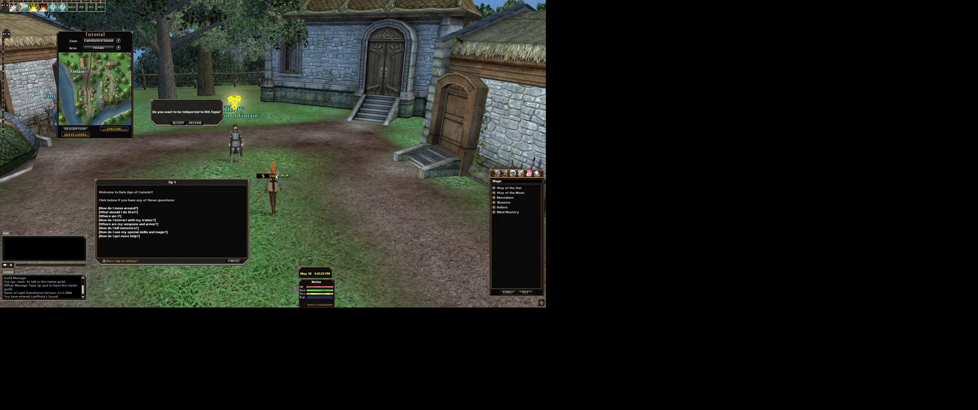
{"action": "left_click_drag", "start_coordinate": [264, 153], "coordinate": [284, 175]}
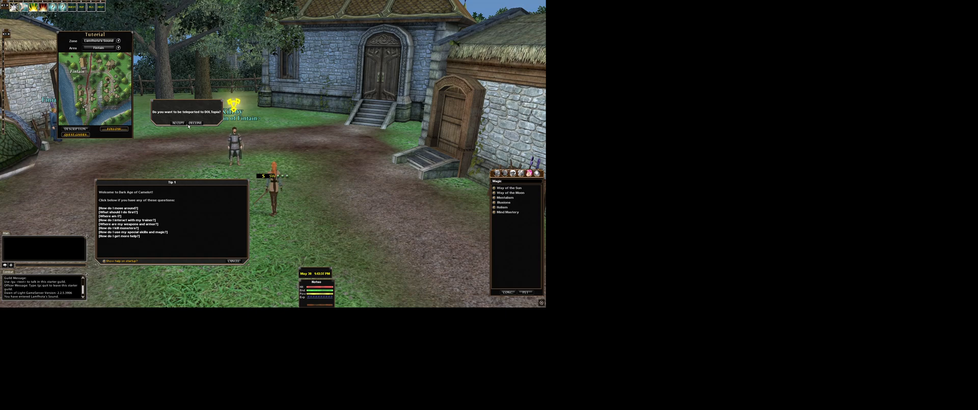
{"action": "left_click", "coordinate": [178, 123]}
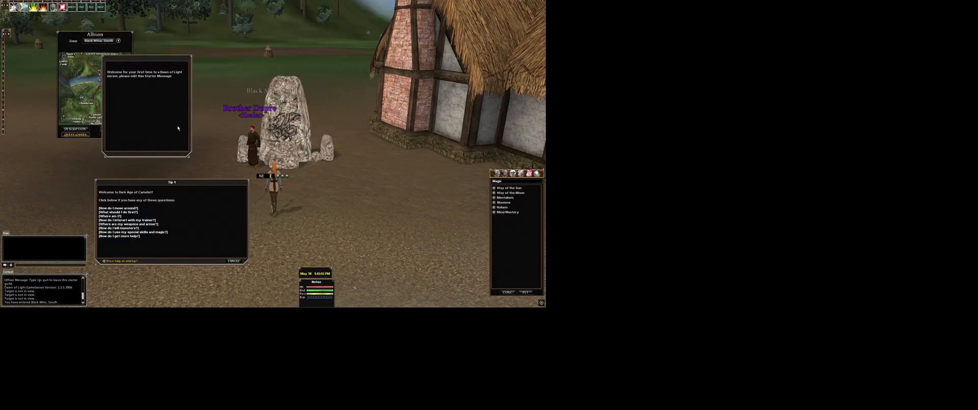
Step: Walk around the village past the standing stone and guard trainees toward the Evil Thief
{"action": "key", "text": "a"}
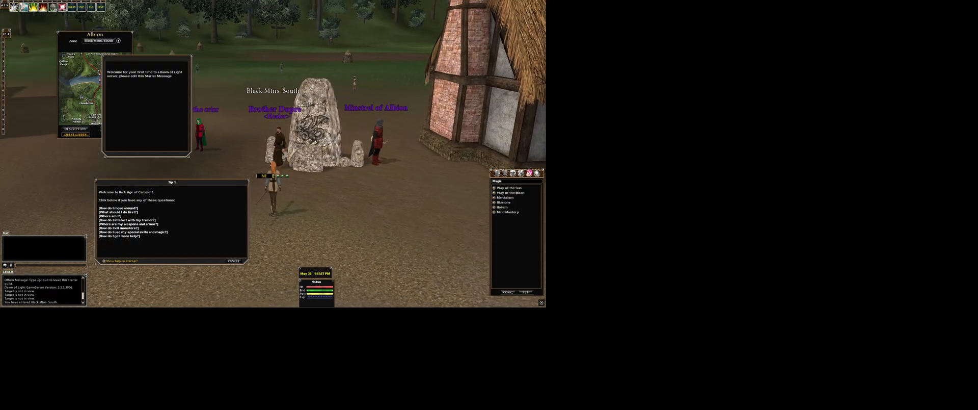
{"action": "key", "text": "a"}
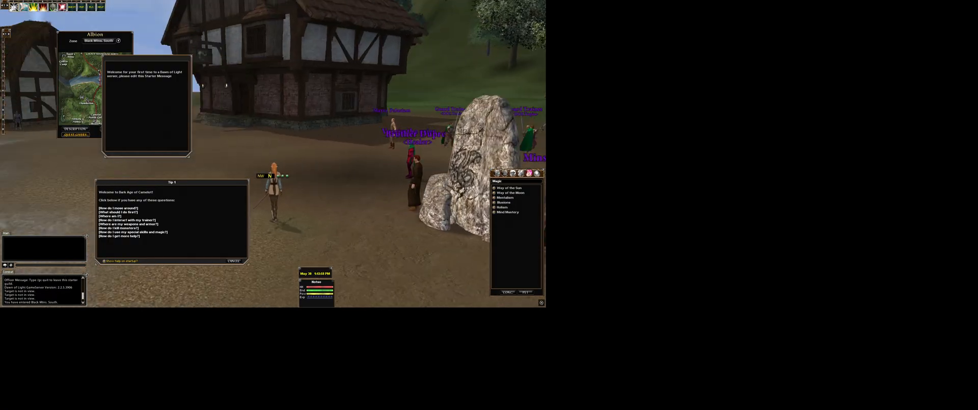
{"action": "key", "text": "d"}
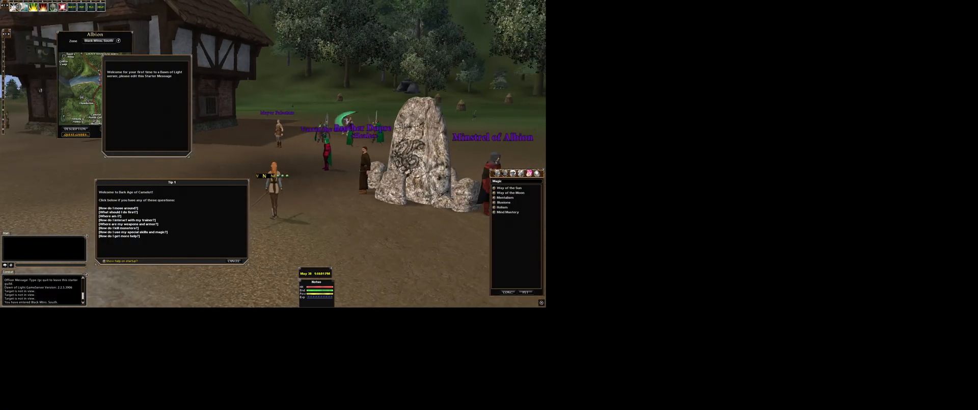
{"action": "key", "text": "w"}
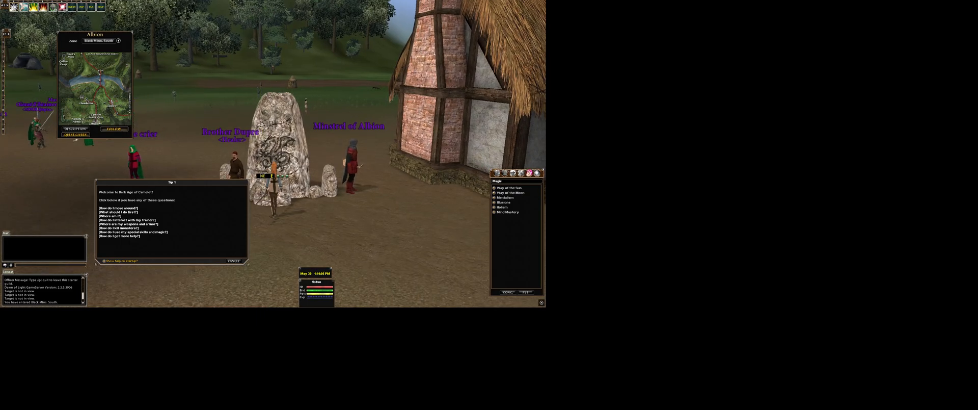
{"action": "key", "text": "a"}
{"action": "key", "text": "w"}
{"action": "key", "text": "a"}
{"action": "key", "text": "w"}
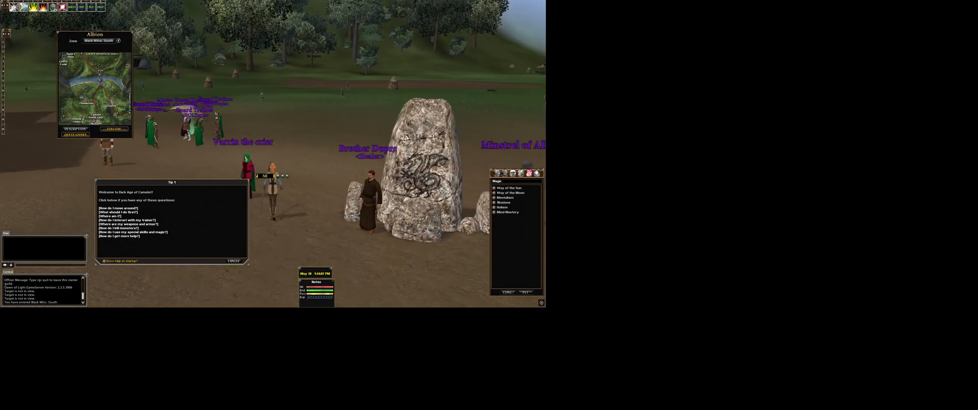
{"action": "key", "text": "d"}
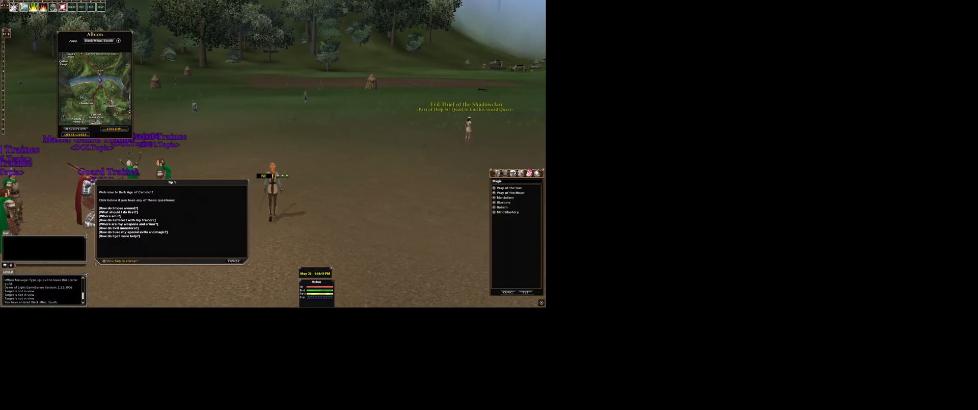
{"action": "key", "text": "d"}
{"action": "key", "text": "w"}
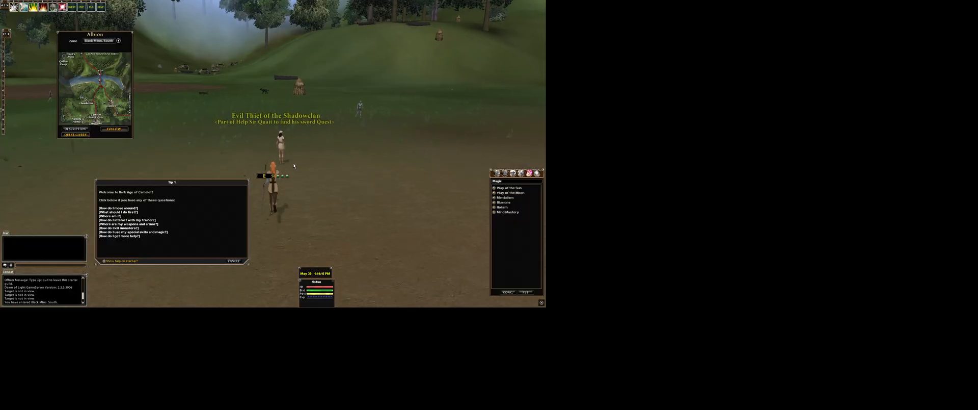
Step: Target and examine the Evil Thief of the Shadowclan, then clear the target
{"action": "double_click", "coordinate": [294, 165]}
{"action": "left_click", "coordinate": [294, 166]}
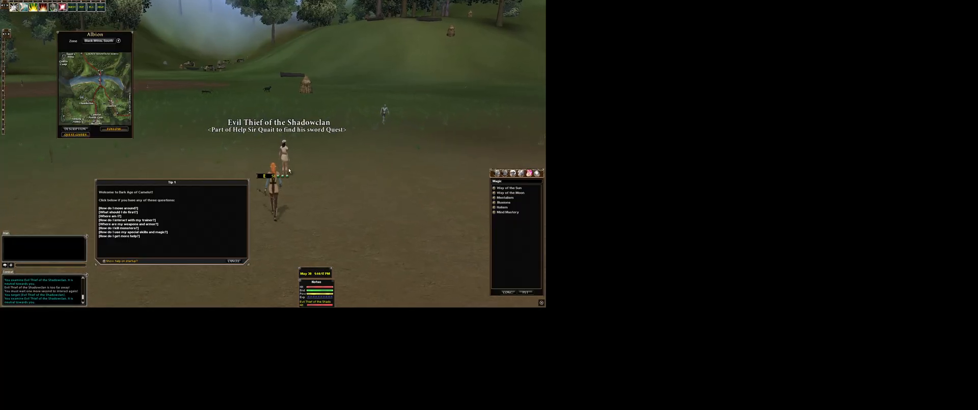
{"action": "right_click", "coordinate": [286, 177]}
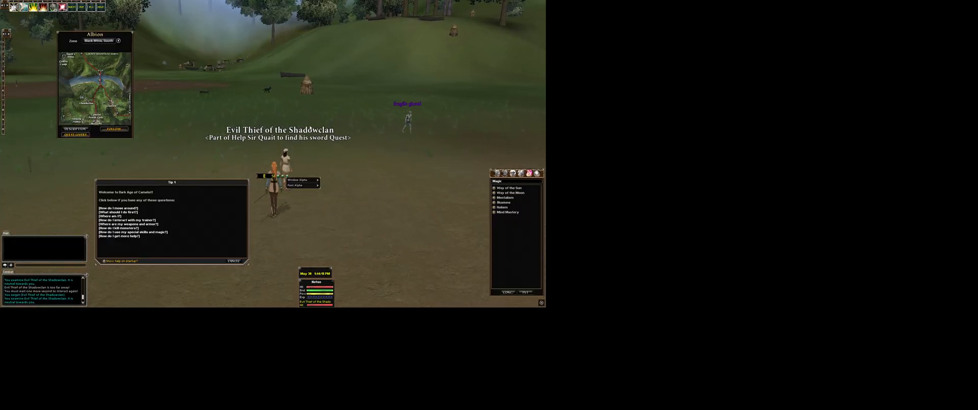
{"action": "left_click", "coordinate": [286, 163]}
{"action": "key", "text": "Escape"}
Step: Run past the thief and back toward the standing stone and town crier
{"action": "key", "text": "d"}
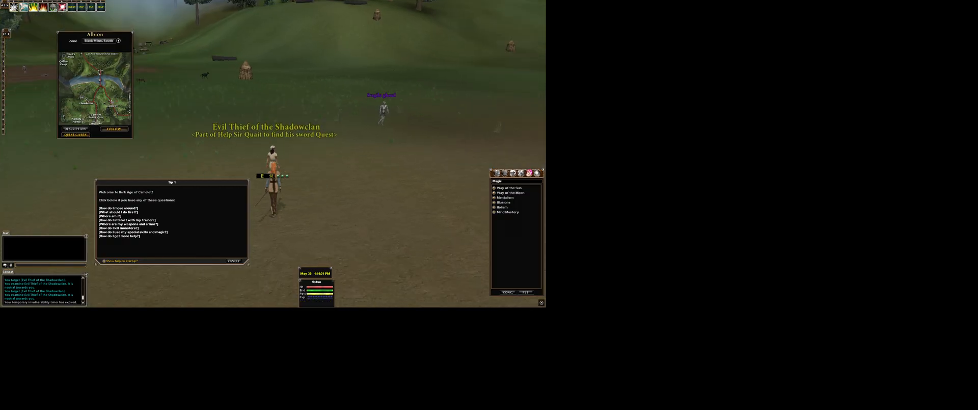
{"action": "key", "text": "w"}
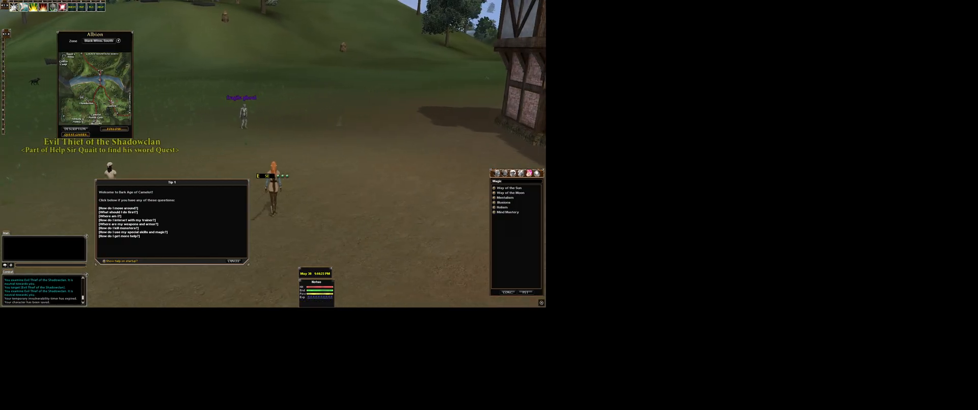
{"action": "key", "text": "d"}
{"action": "key", "text": "w"}
{"action": "key", "text": "d"}
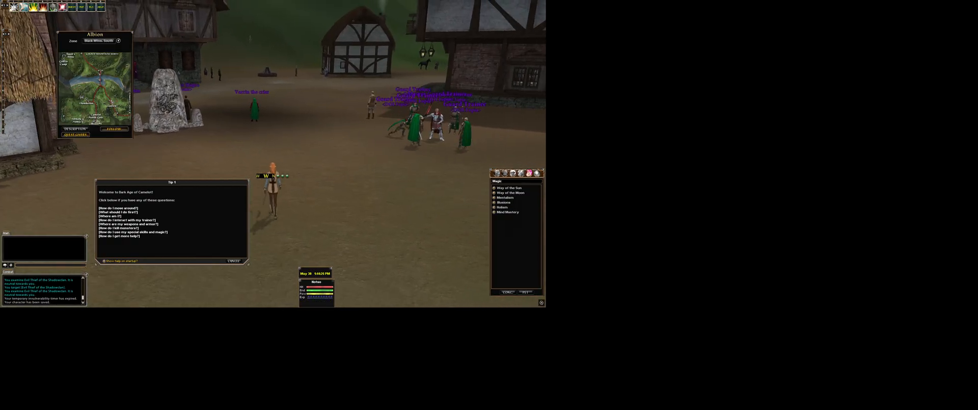
{"action": "key", "text": "d"}
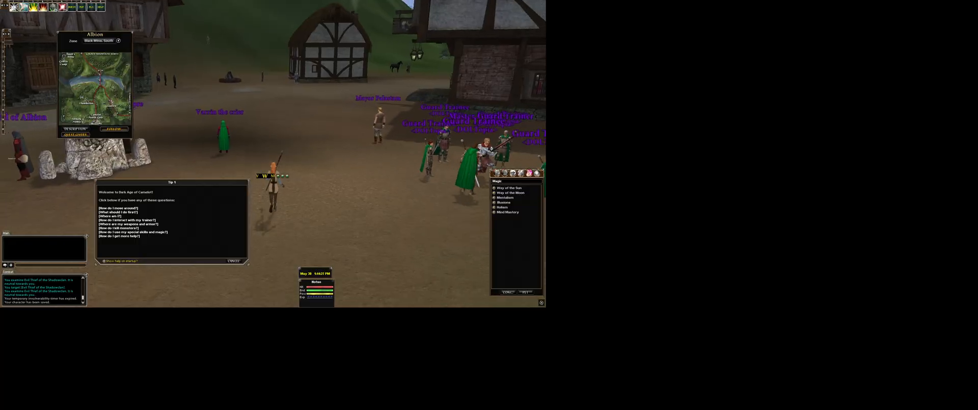
{"action": "key", "text": "a"}
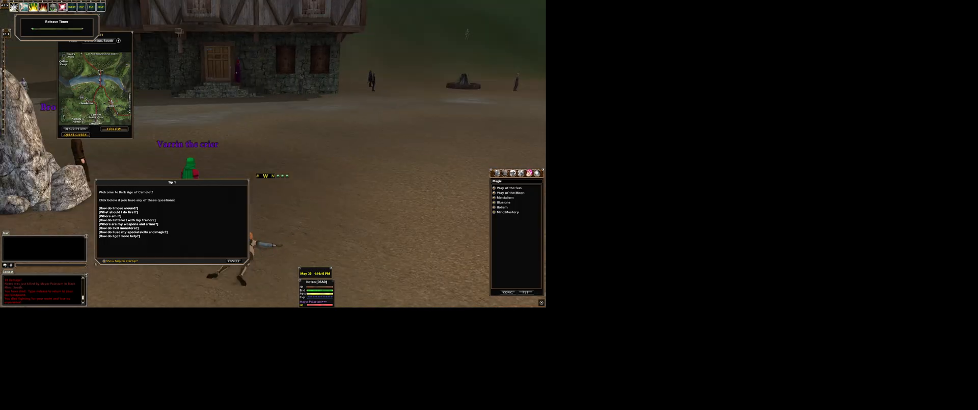
Step: Move the Tip and Release Timer windows aside, then release the dead character to respawn
{"action": "left_click_drag", "start_coordinate": [117, 183], "coordinate": [407, 63]}
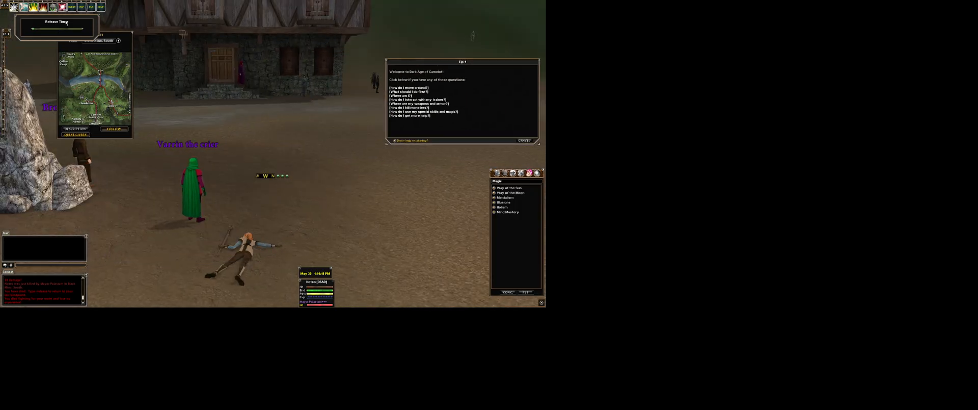
{"action": "left_click_drag", "start_coordinate": [45, 17], "coordinate": [221, 13]}
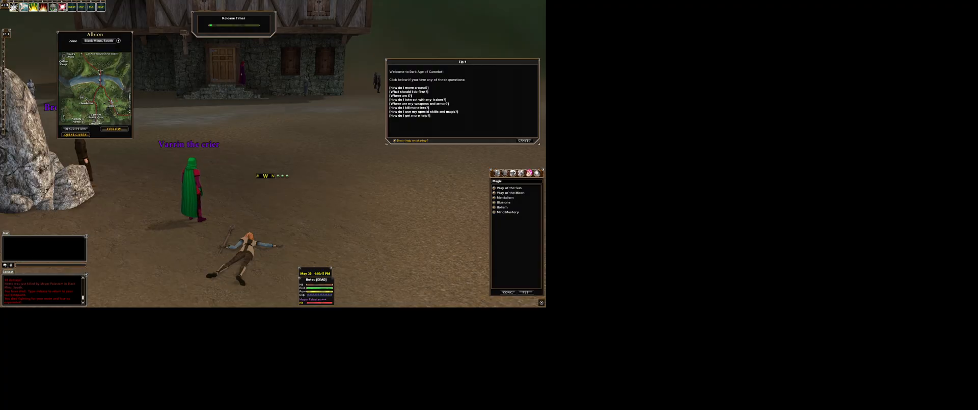
{"action": "left_click", "coordinate": [101, 8]}
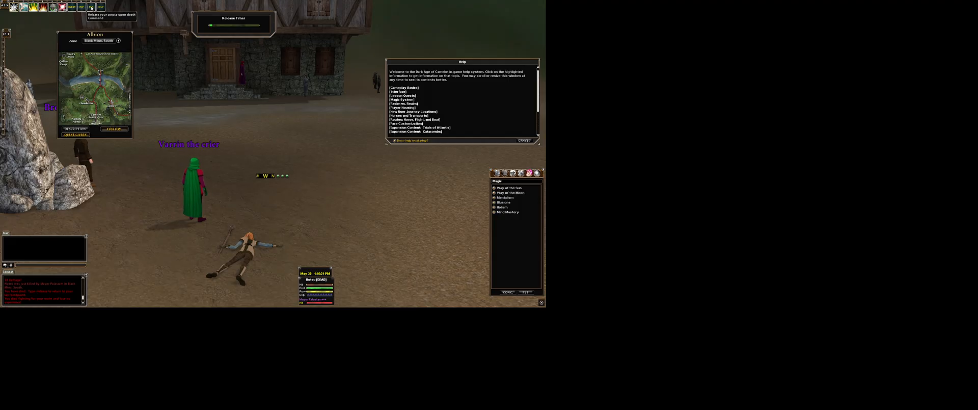
{"action": "left_click", "coordinate": [90, 7]}
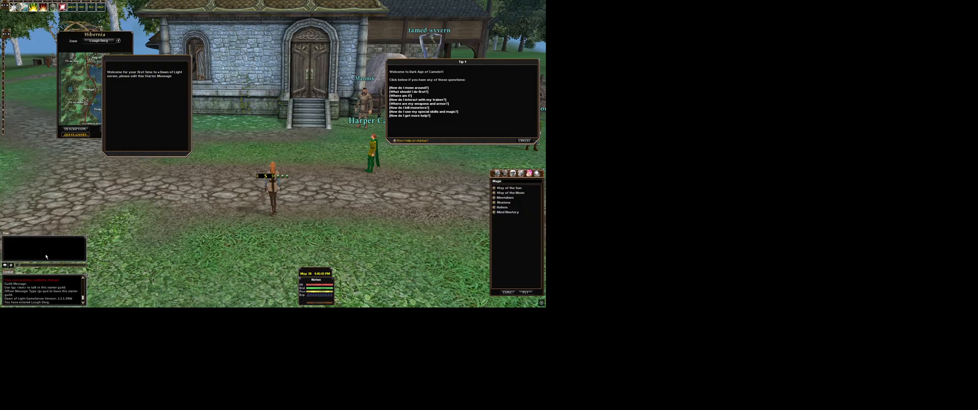
Step: Log out with /quit, then quit the game from character selection and confirm
{"action": "key", "text": "Return"}
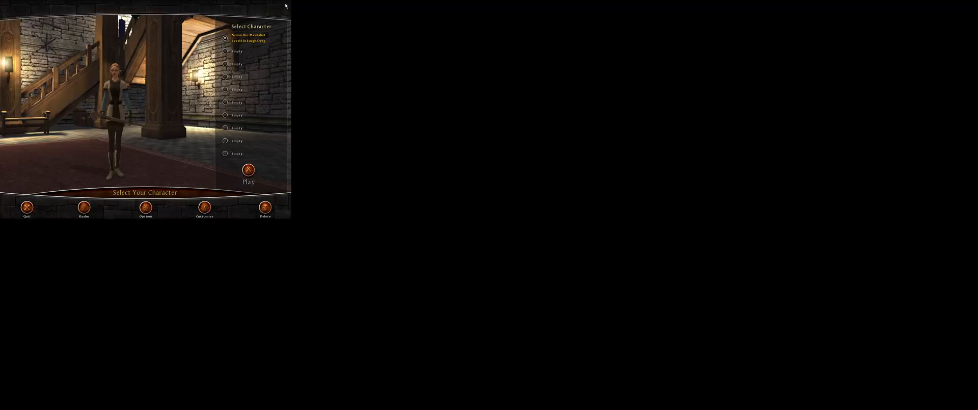
{"action": "left_click", "coordinate": [27, 207]}
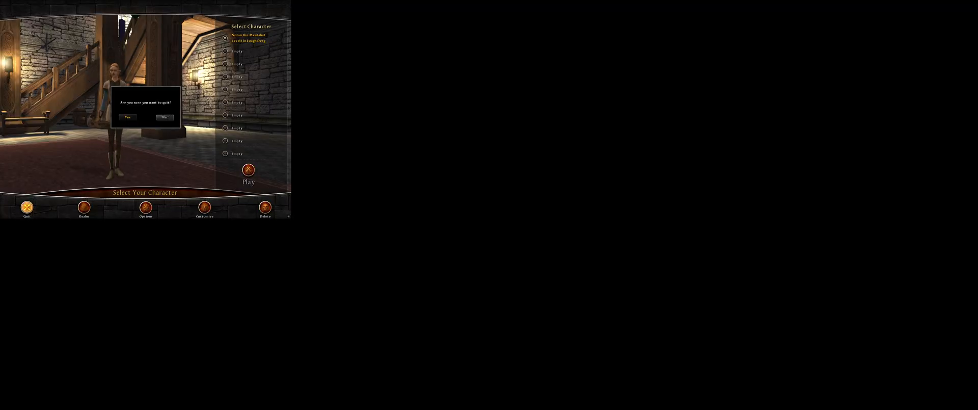
{"action": "left_click", "coordinate": [127, 117]}
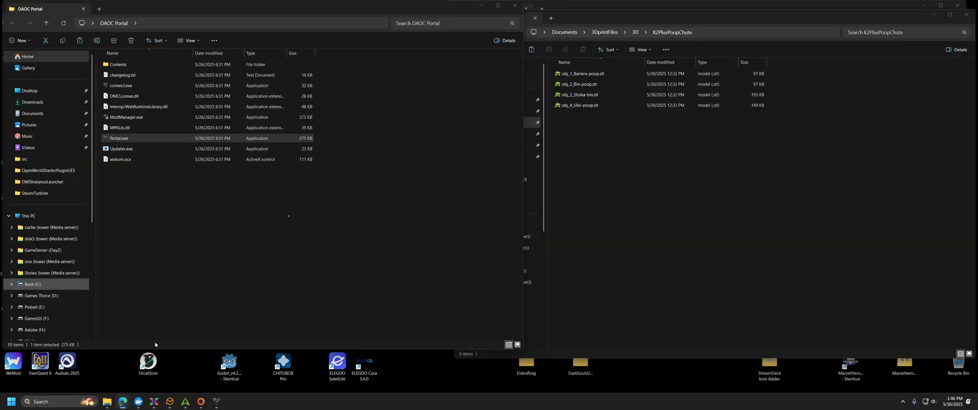
Step: Return to the VM, close the network settings window, and open the Server's config folder
{"action": "mouse_move", "coordinate": [122, 401]}
{"action": "left_click", "coordinate": [122, 363]}
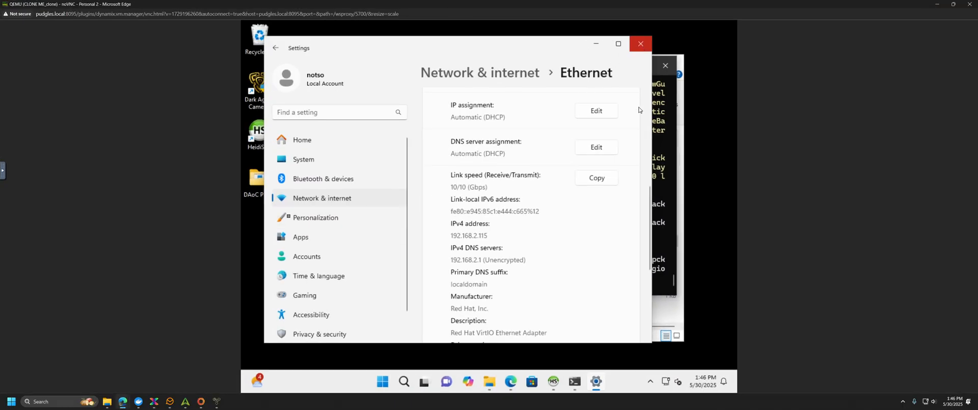
{"action": "left_click", "coordinate": [640, 45]}
{"action": "left_click", "coordinate": [452, 317]}
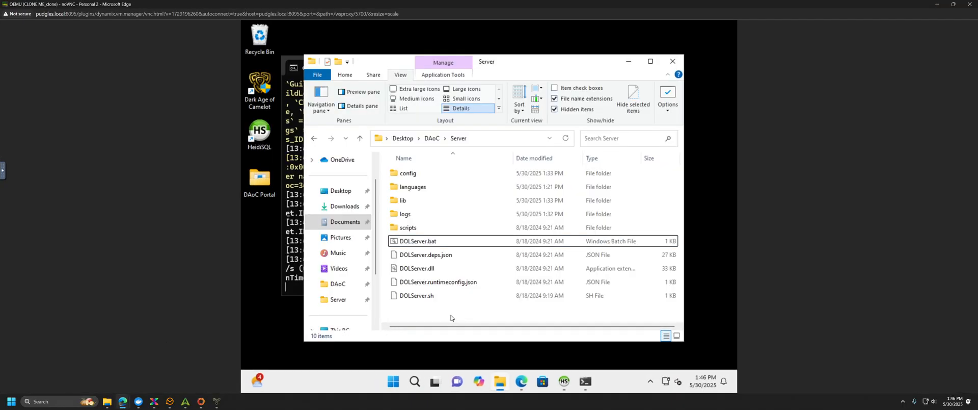
{"action": "left_click", "coordinate": [415, 175]}
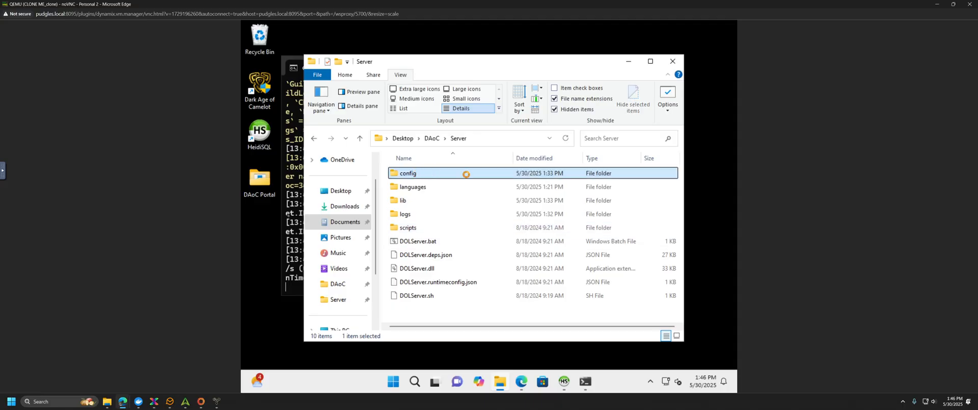
{"action": "double_click", "coordinate": [467, 173]}
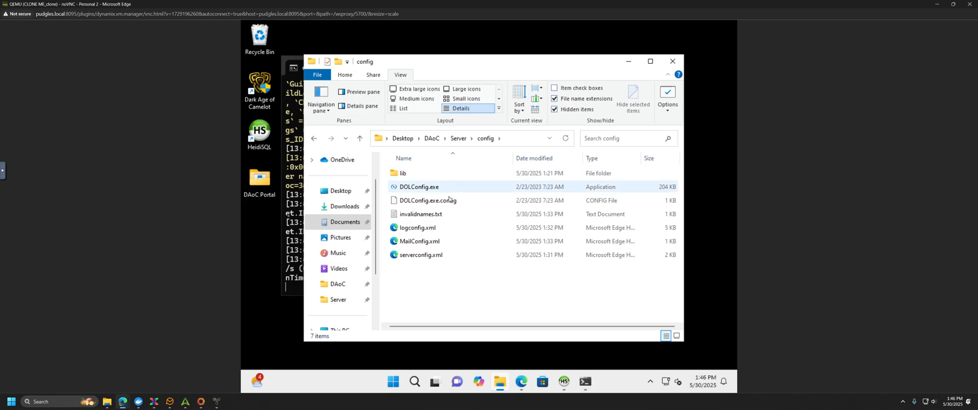
Step: Read DOLConfig.exe.config in Notepad, just once, then close it
{"action": "double_click", "coordinate": [443, 204]}
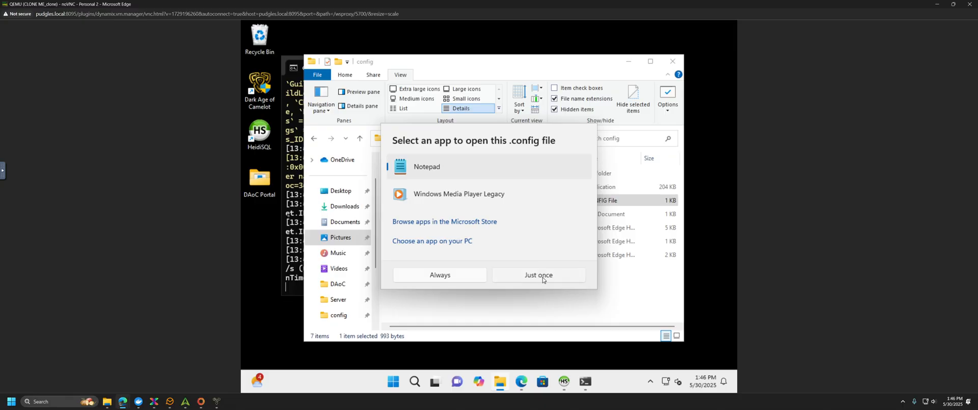
{"action": "left_click", "coordinate": [541, 277]}
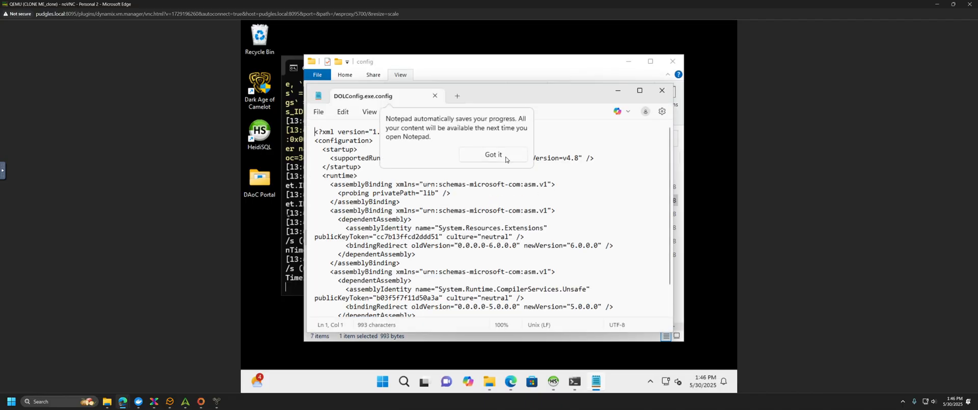
{"action": "left_click", "coordinate": [508, 158]}
{"action": "scroll", "coordinate": [565, 225], "scroll_direction": "down", "scroll_amount": 2}
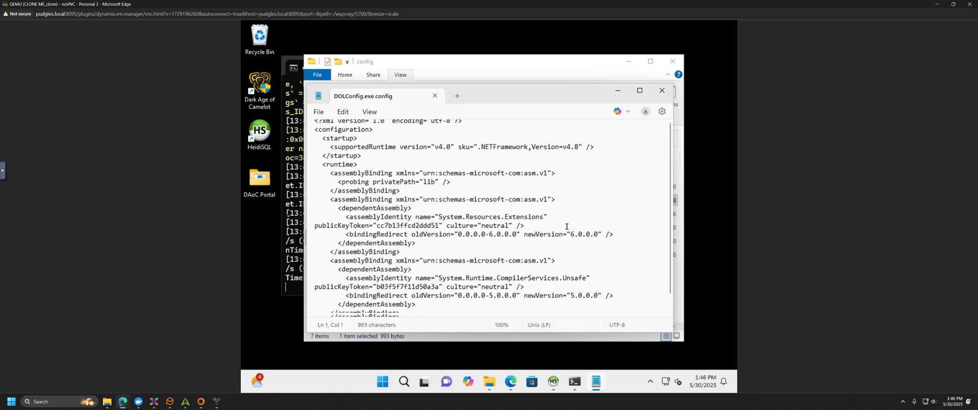
{"action": "scroll", "coordinate": [556, 225], "scroll_direction": "up", "scroll_amount": 2}
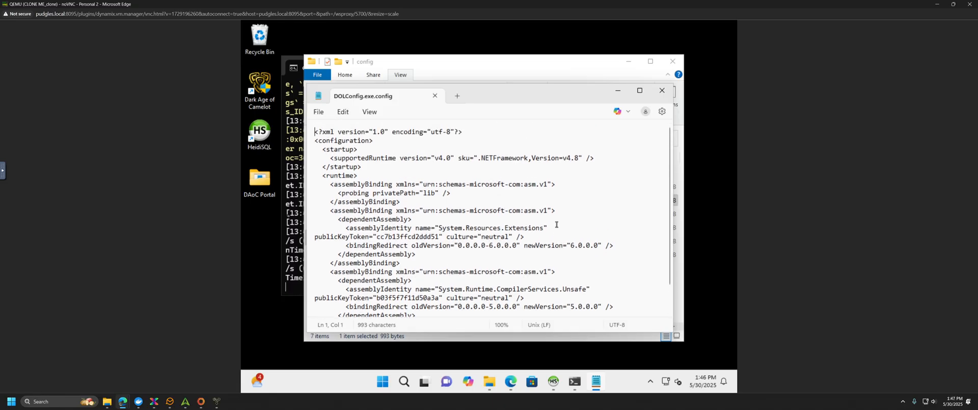
{"action": "scroll", "coordinate": [556, 224], "scroll_direction": "down", "scroll_amount": 2}
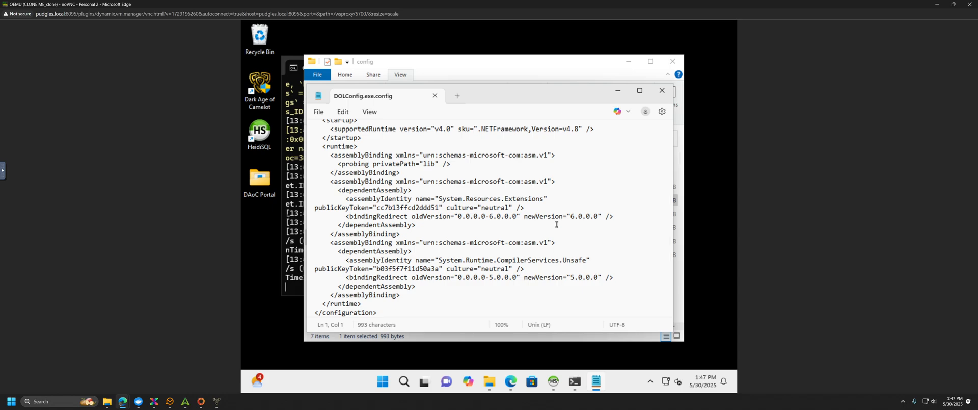
{"action": "left_click", "coordinate": [436, 96]}
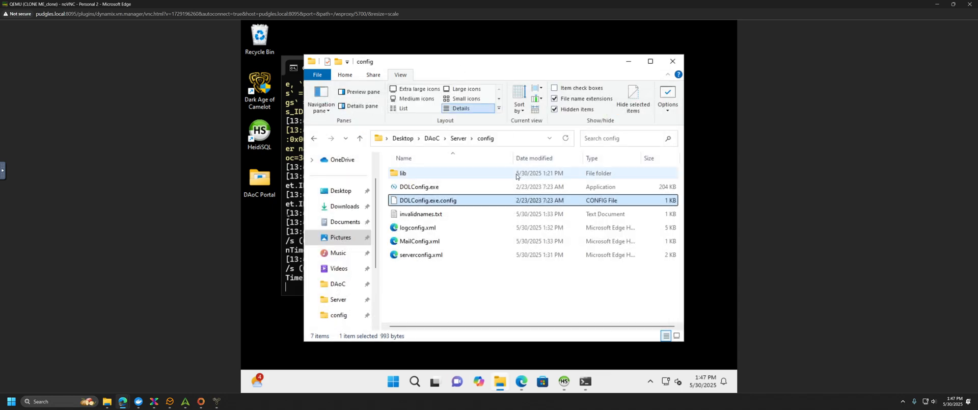
Step: Read serverconfig.xml in Edge, noting the Dawn Of Light server name, then minimize Edge
{"action": "double_click", "coordinate": [436, 255]}
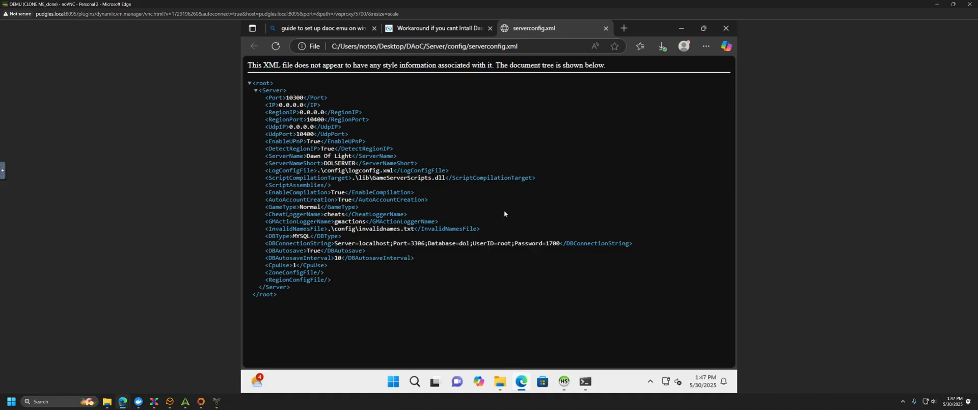
{"action": "left_click_drag", "start_coordinate": [317, 155], "coordinate": [347, 163]}
{"action": "left_click", "coordinate": [325, 163]}
{"action": "left_click", "coordinate": [334, 163]}
{"action": "left_click", "coordinate": [681, 30]}
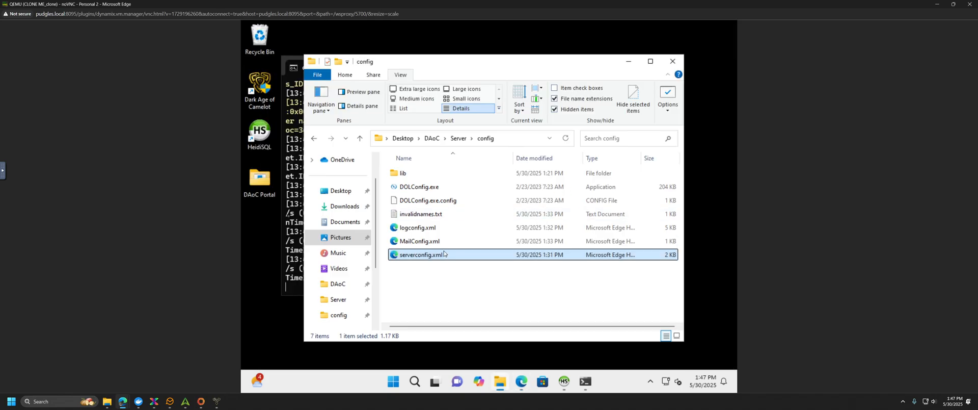
{"action": "left_click", "coordinate": [405, 283]}
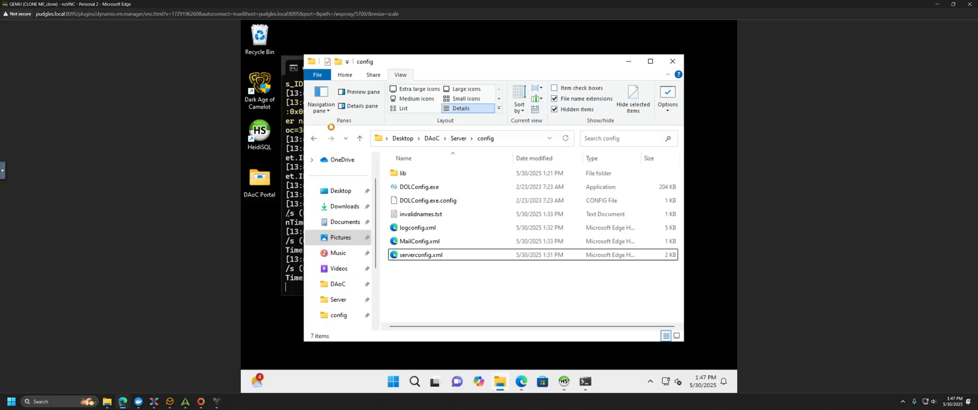
Step: Go back to the Server folder and select DOLServer.runtimeconfig.json
{"action": "left_click", "coordinate": [314, 139]}
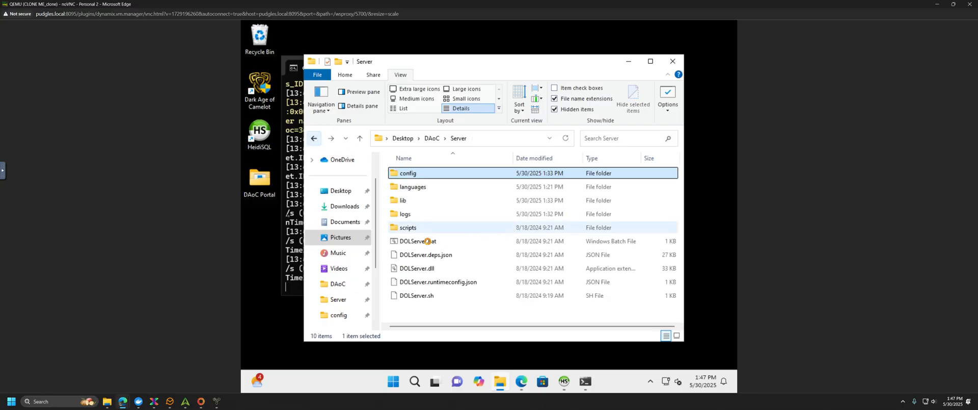
{"action": "left_click", "coordinate": [427, 243]}
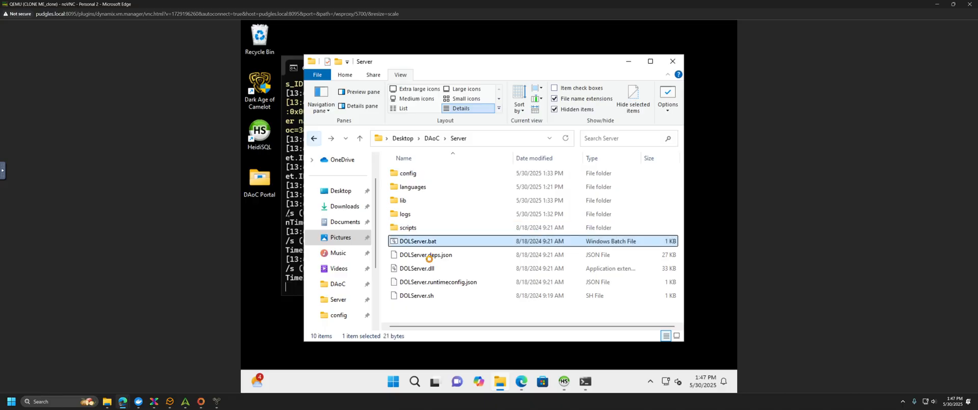
{"action": "left_click", "coordinate": [429, 255]}
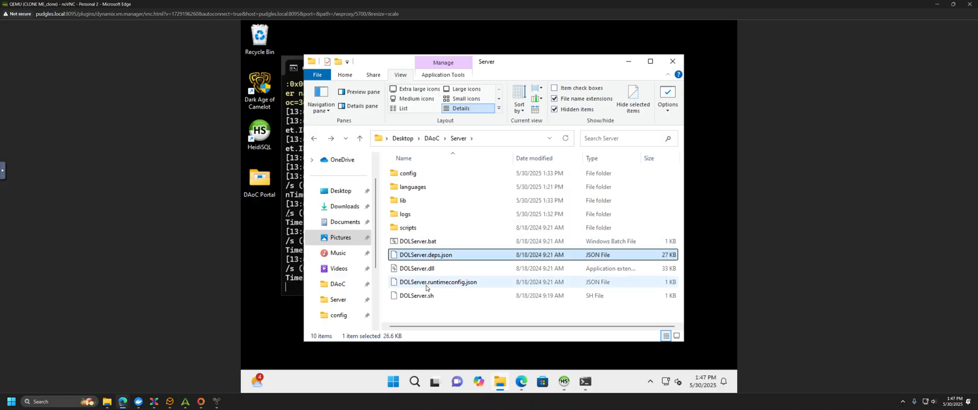
{"action": "left_click", "coordinate": [436, 282]}
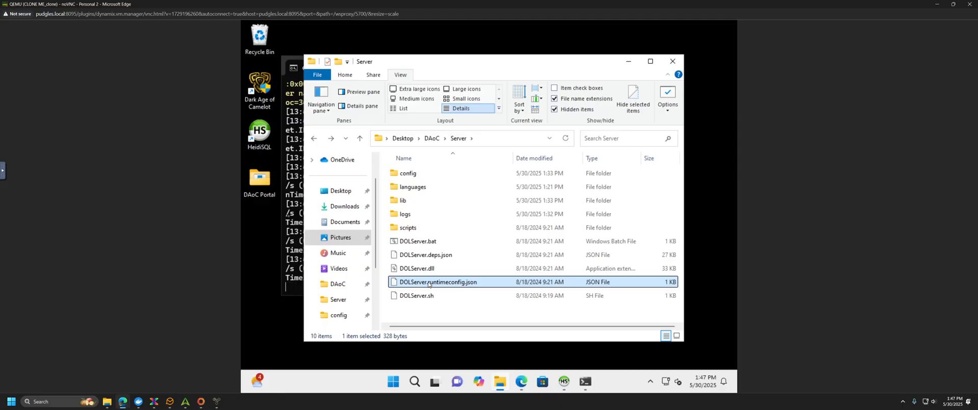
{"action": "left_click", "coordinate": [428, 283]}
{"action": "left_click", "coordinate": [427, 281]}
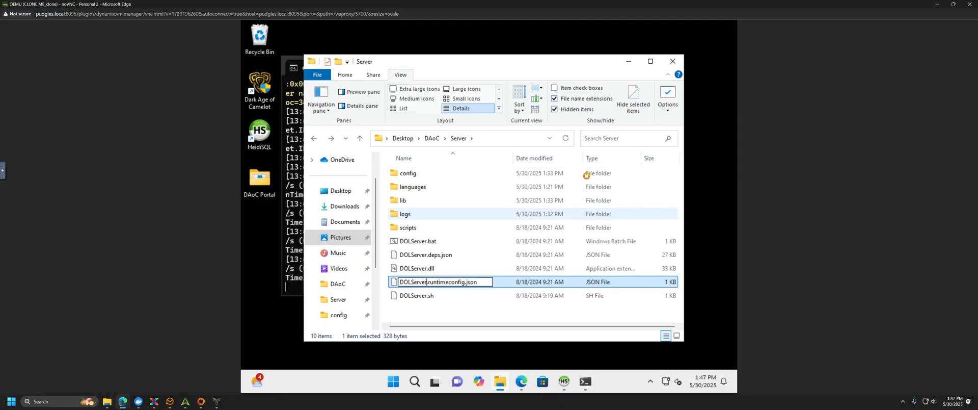
{"action": "left_click", "coordinate": [431, 293]}
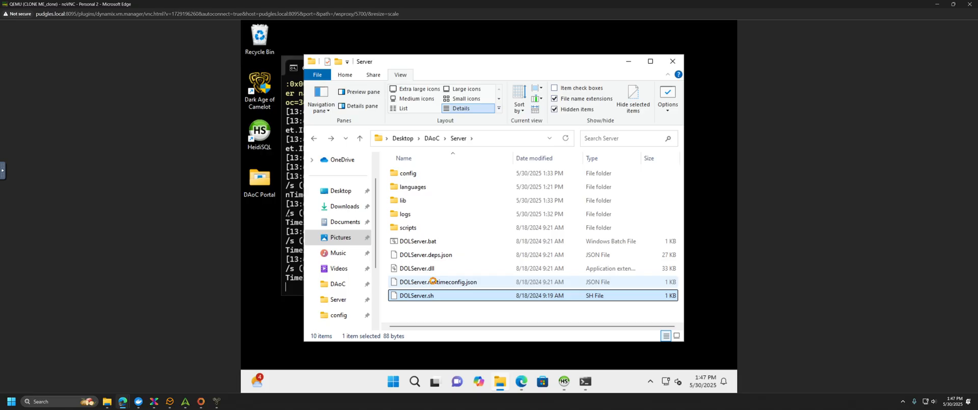
{"action": "left_click", "coordinate": [431, 282]}
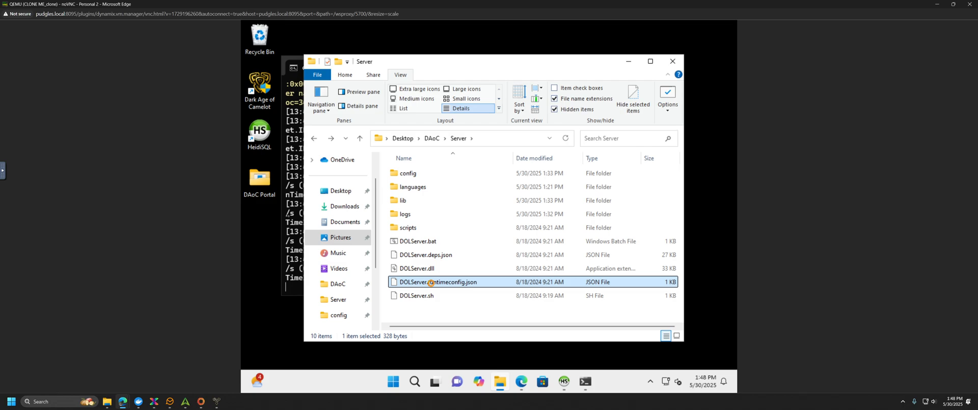
Step: View DOLServer.runtimeconfig.json's net8.0 runtime options in Notepad, then close it
{"action": "right_click", "coordinate": [432, 285]}
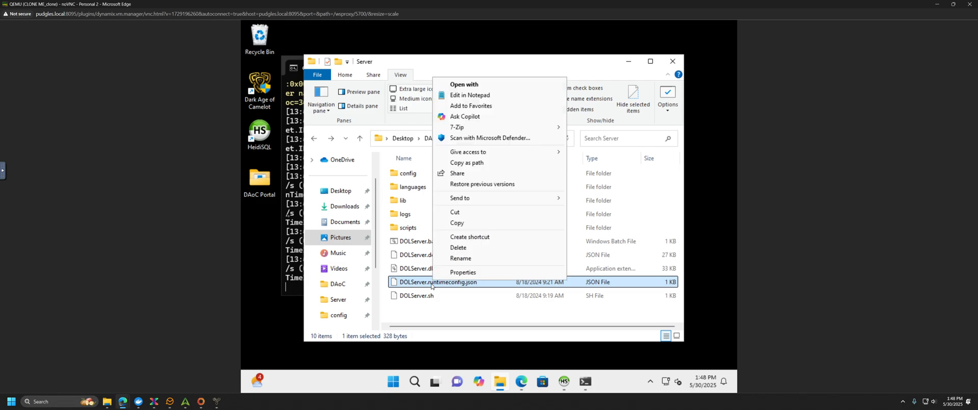
{"action": "left_click", "coordinate": [476, 96]}
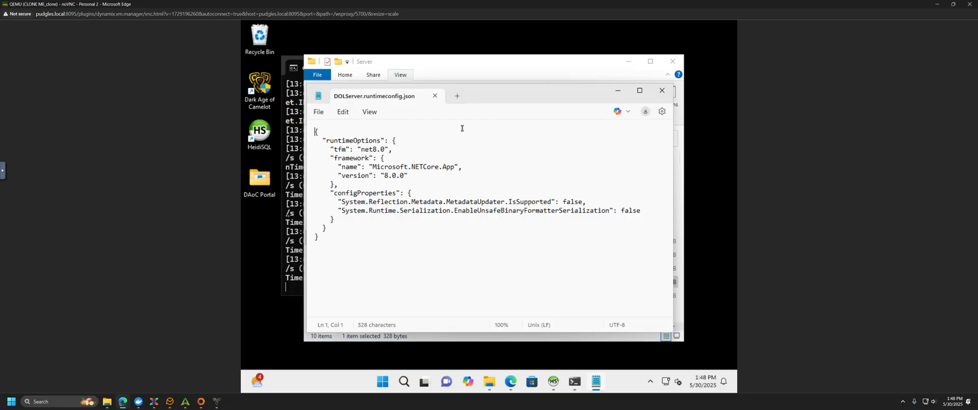
{"action": "left_click", "coordinate": [436, 96]}
{"action": "left_click", "coordinate": [401, 74]}
Step: Close Folder Options and read DOLServer.bat in Notepad, which runs dotnet DOLServer.dll
{"action": "left_click", "coordinate": [667, 97]}
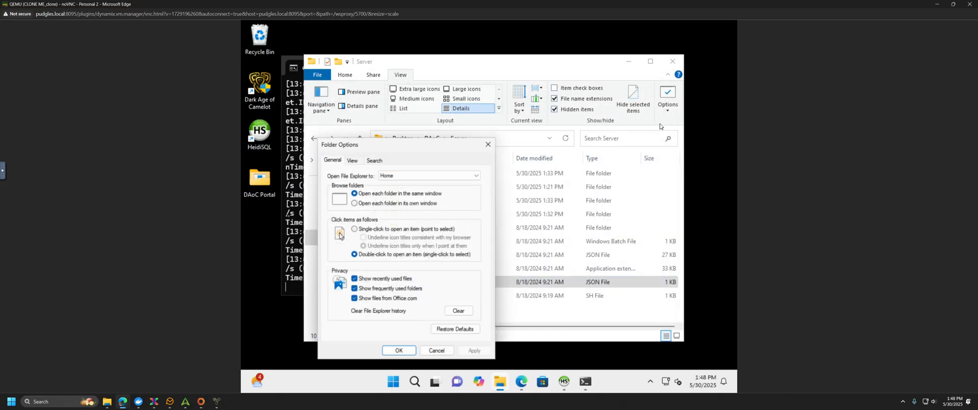
{"action": "left_click", "coordinate": [488, 144]}
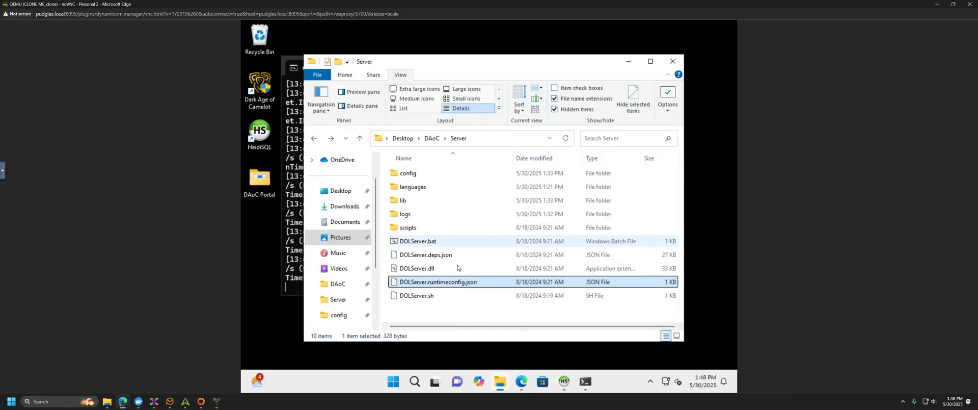
{"action": "left_click", "coordinate": [432, 242]}
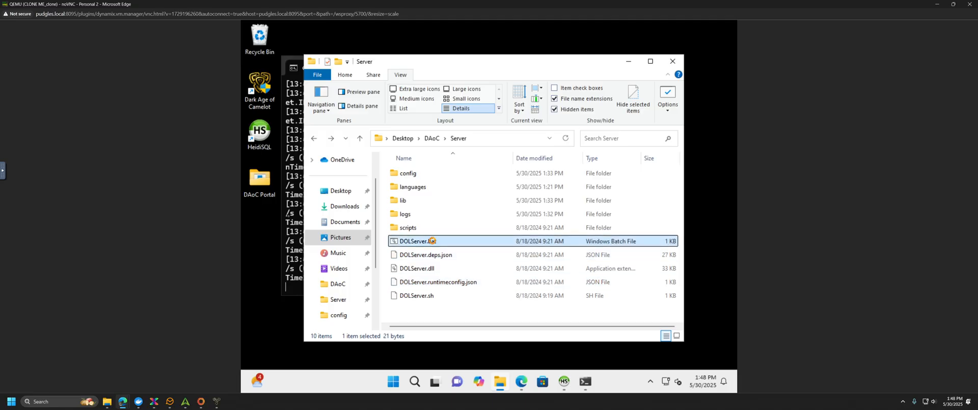
{"action": "right_click", "coordinate": [433, 240]}
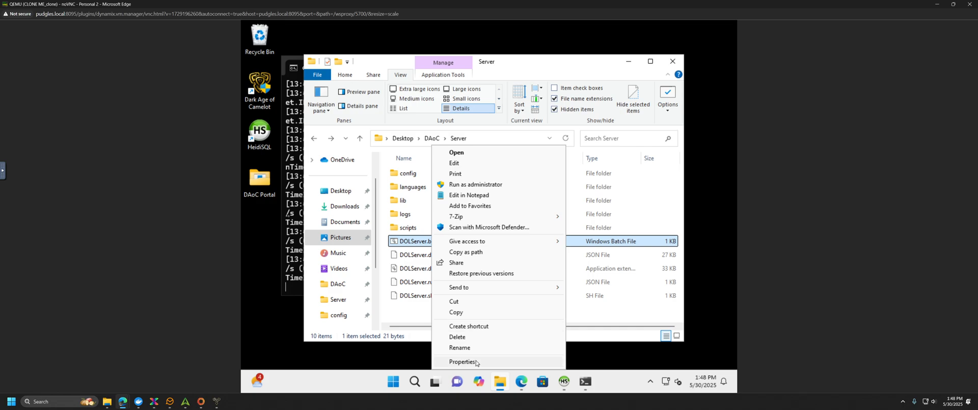
{"action": "left_click", "coordinate": [467, 164]}
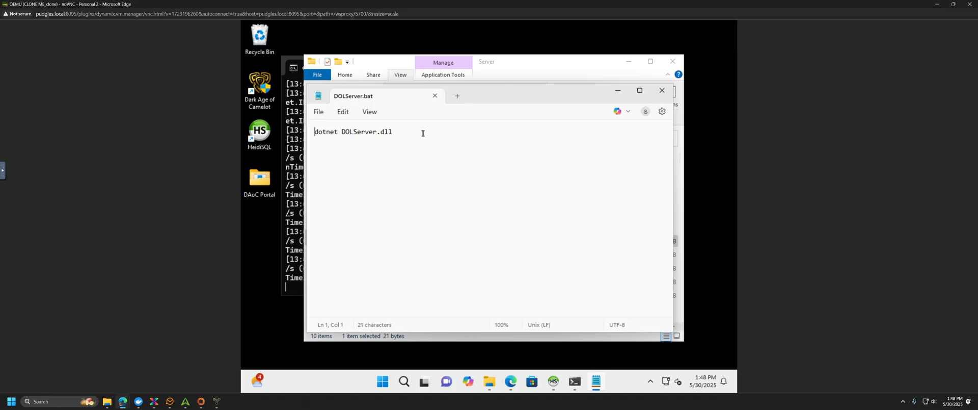
{"action": "left_click", "coordinate": [662, 91]}
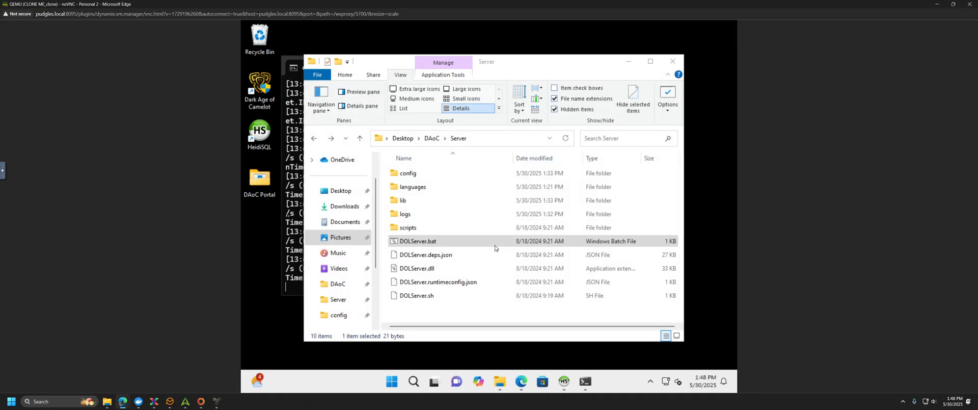
Step: Look through the scripts folder, then open the config folder
{"action": "left_click", "coordinate": [424, 228]}
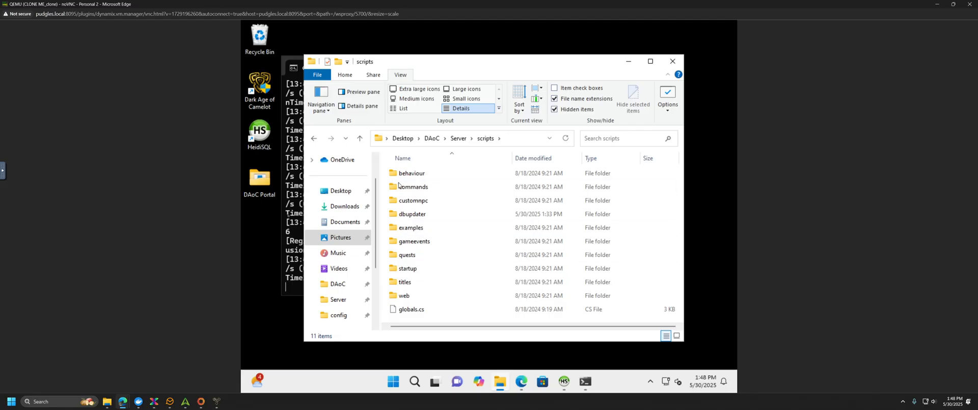
{"action": "left_click", "coordinate": [314, 140]}
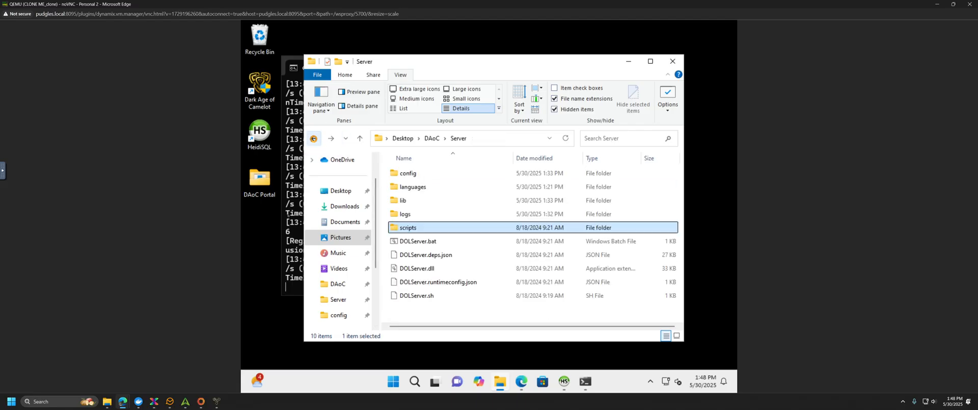
{"action": "left_click", "coordinate": [417, 176]}
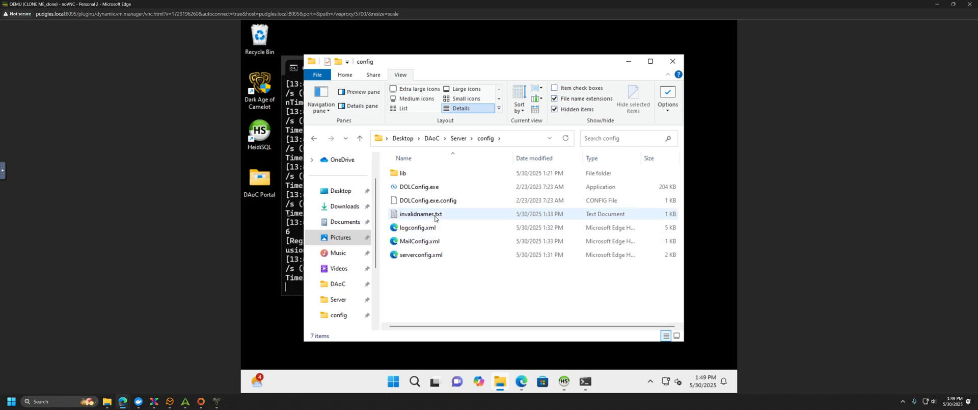
Step: Look over invalidnames.txt, DOLConfig.exe and DOLConfig.exe.config, then return to the Server folder
{"action": "left_click", "coordinate": [435, 216]}
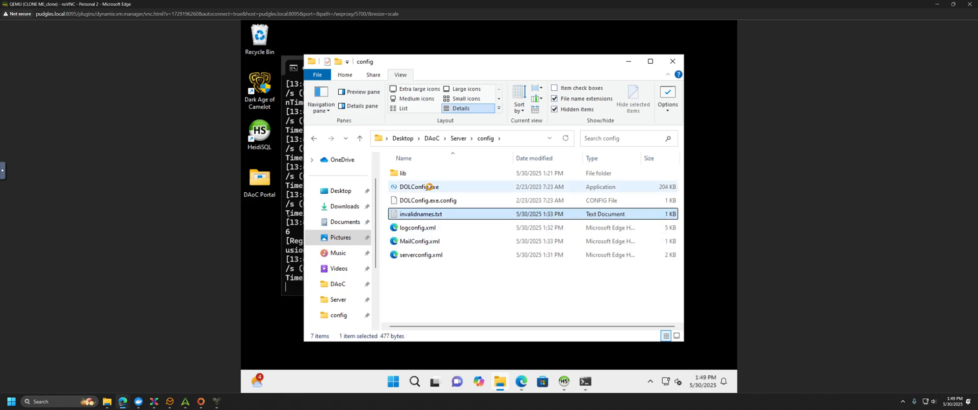
{"action": "left_click", "coordinate": [429, 187]}
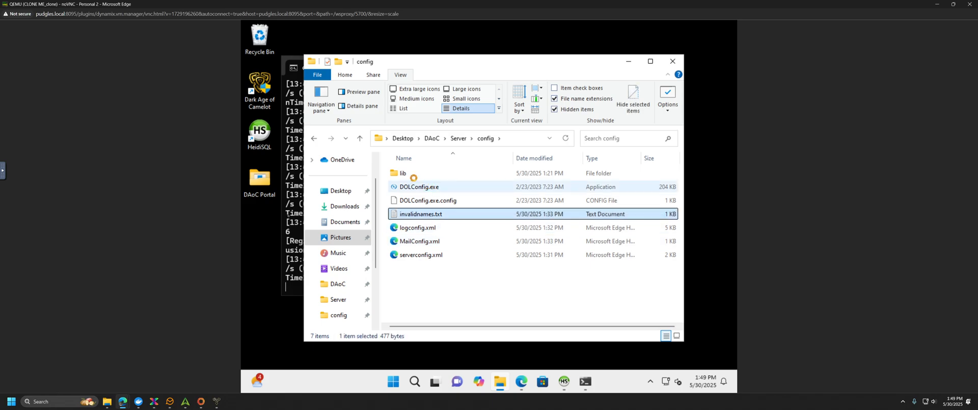
{"action": "left_click", "coordinate": [408, 205]}
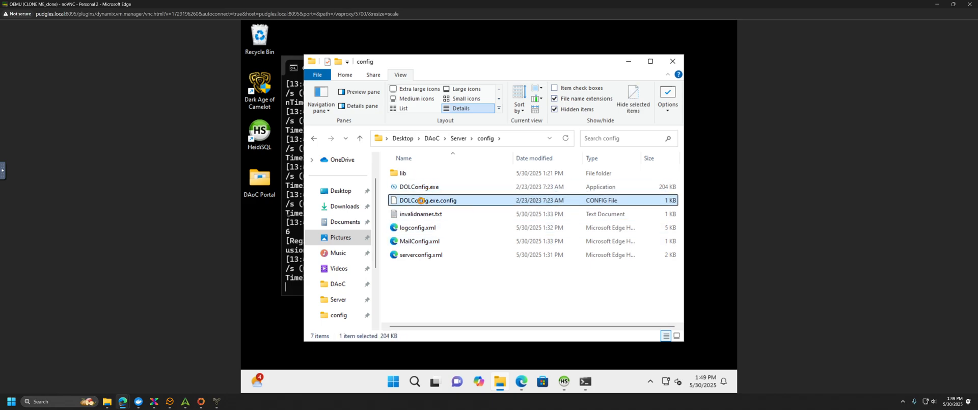
{"action": "left_click", "coordinate": [421, 270]}
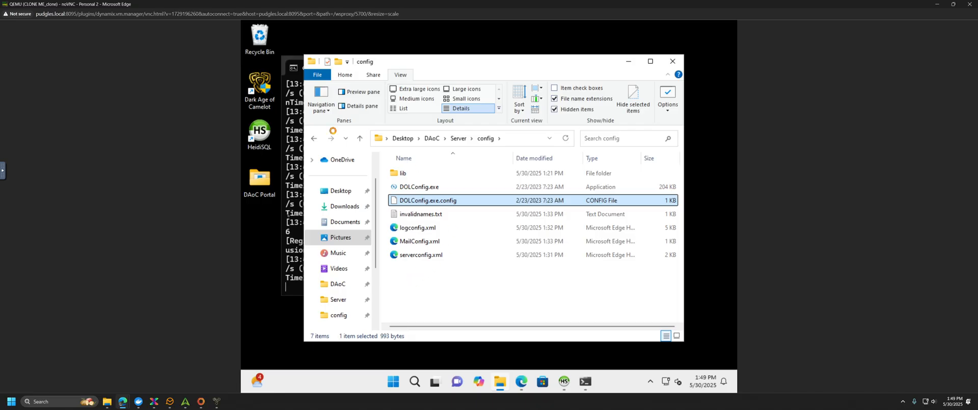
{"action": "left_click", "coordinate": [295, 186]}
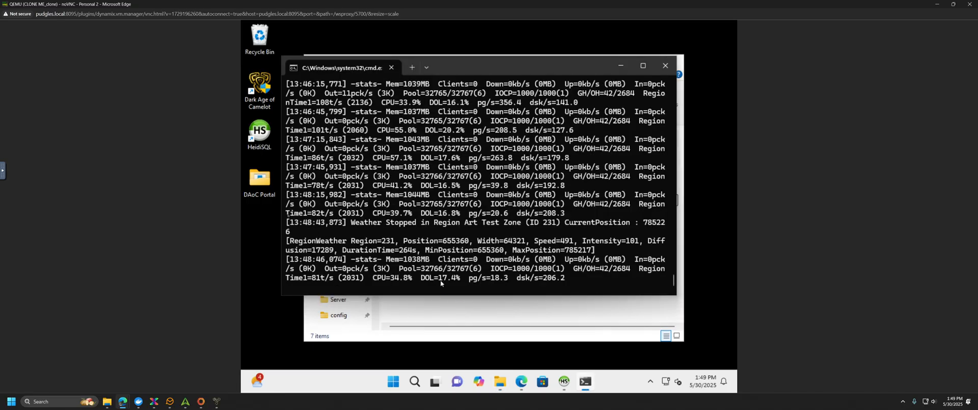
{"action": "left_click", "coordinate": [448, 310]}
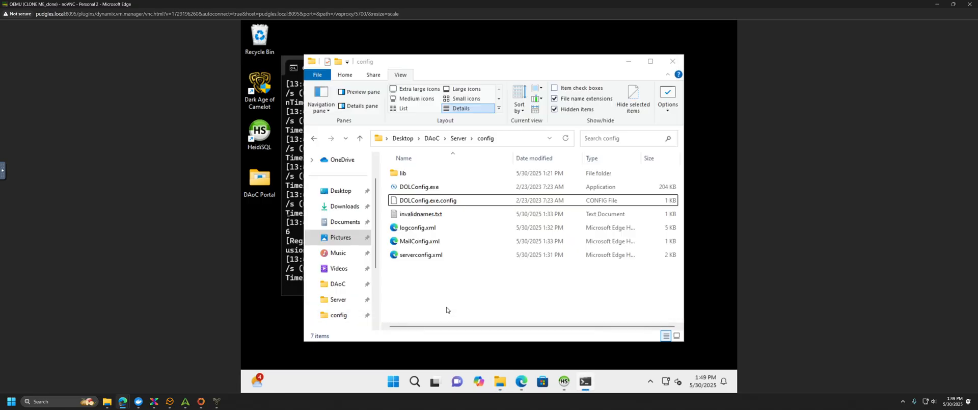
{"action": "left_click", "coordinate": [314, 138]}
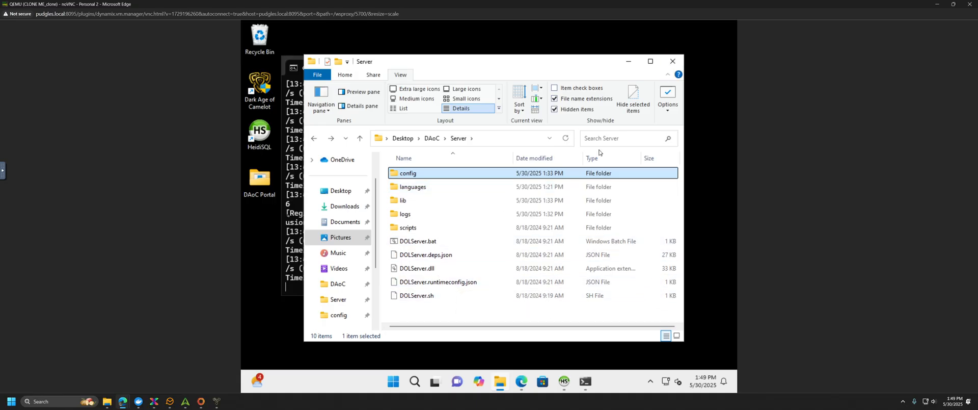
Step: Close File Explorer and stop the DOLServer console's batch job with Ctrl+C, answering Y
{"action": "left_click", "coordinate": [672, 62]}
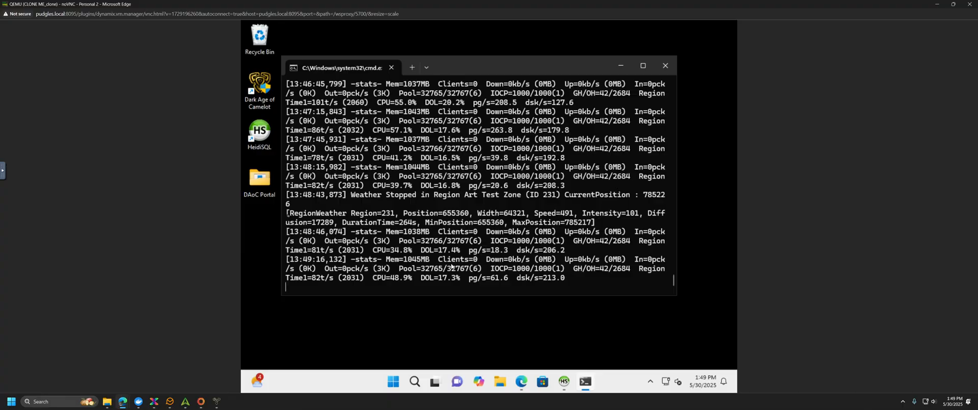
{"action": "key", "text": "ctrl+c"}
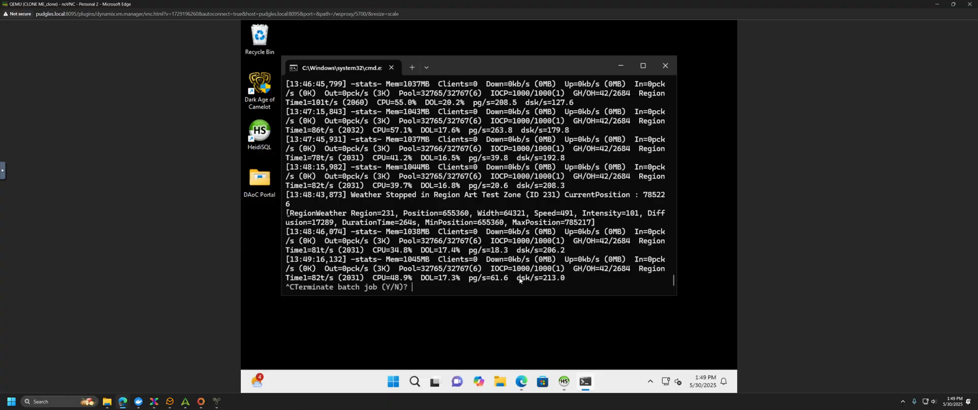
{"action": "type", "text": "y"}
{"action": "key", "text": "Return"}
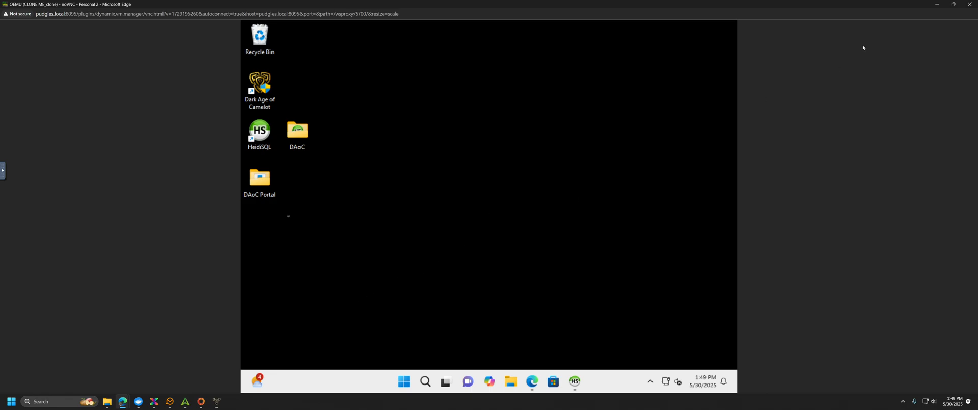
Step: Shut down the Windows 11 VM from the Start menu and close its remote console
{"action": "left_click", "coordinate": [402, 382]}
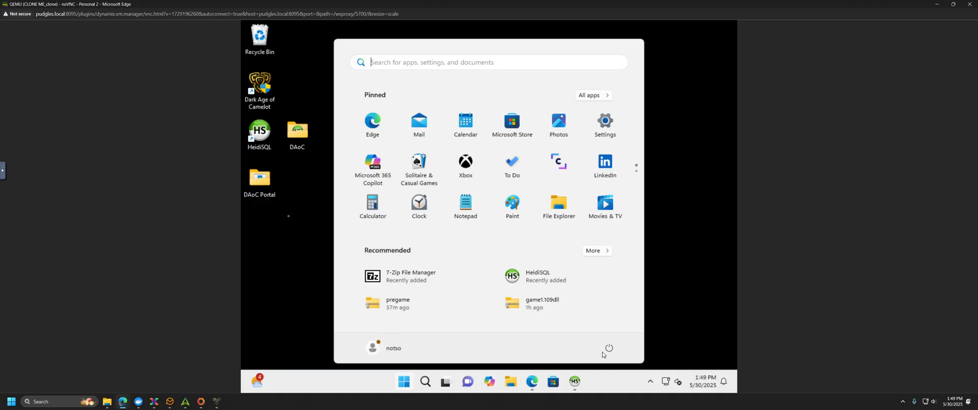
{"action": "left_click", "coordinate": [610, 349]}
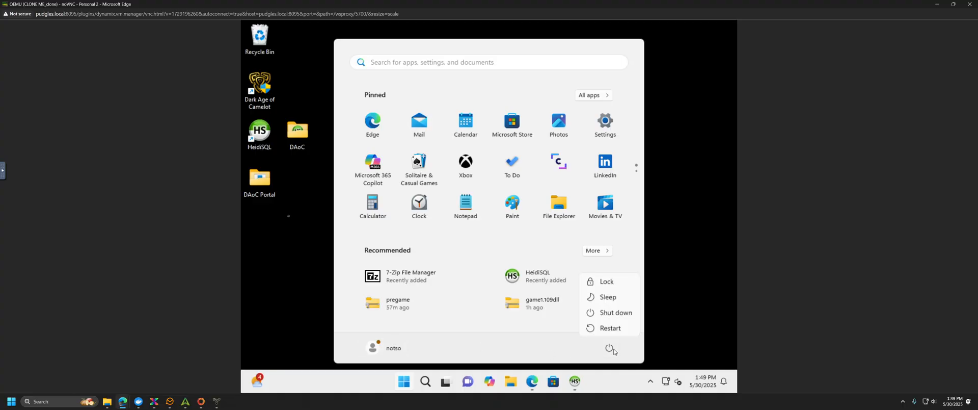
{"action": "left_click", "coordinate": [609, 314]}
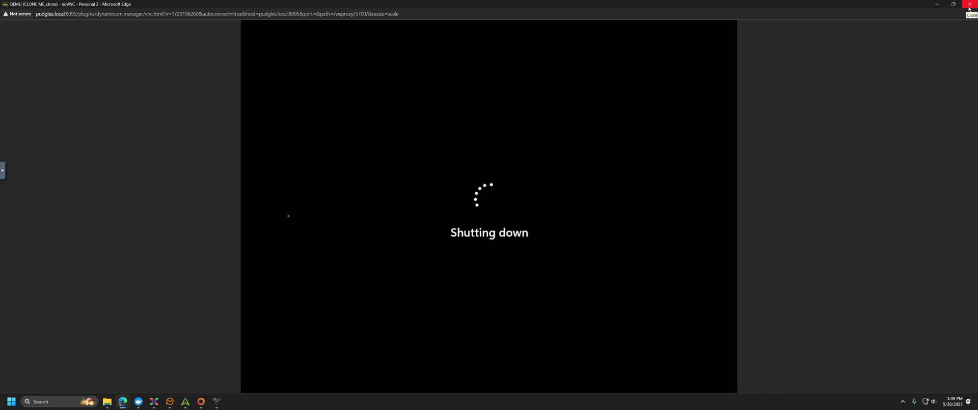
{"action": "left_click", "coordinate": [969, 6]}
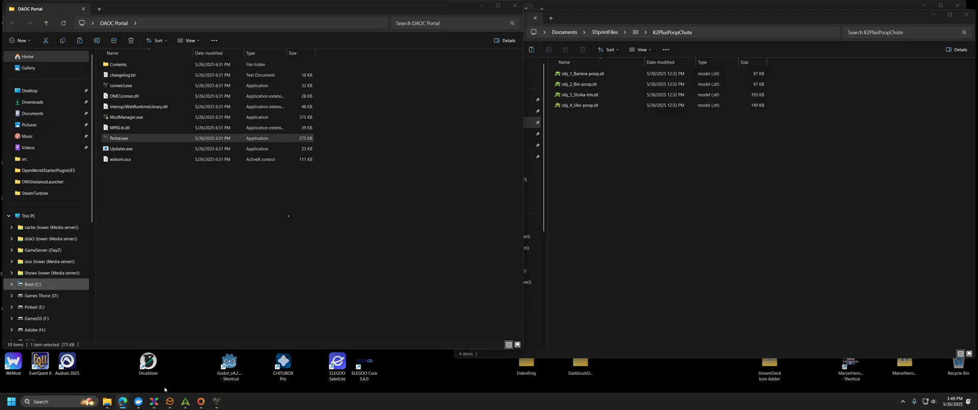
Step: Bring the Unraid domains Share Settings page to front, then briefly open and close the DAoCPortal Custom Shards window
{"action": "mouse_move", "coordinate": [123, 401]}
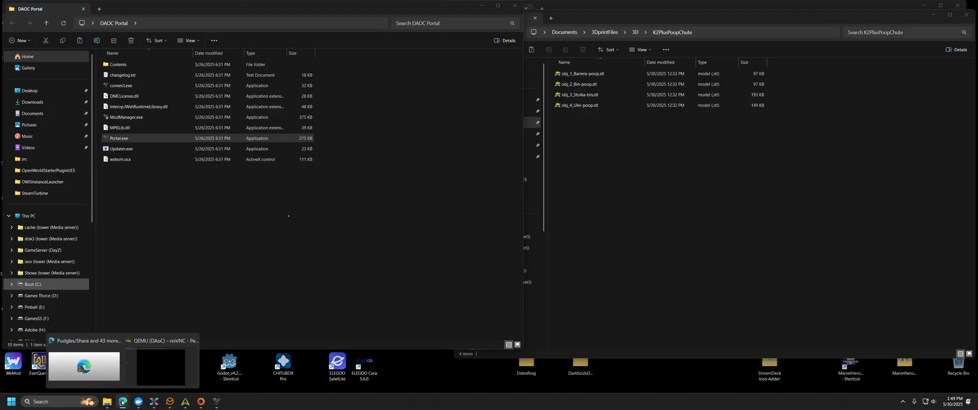
{"action": "left_click", "coordinate": [107, 384]}
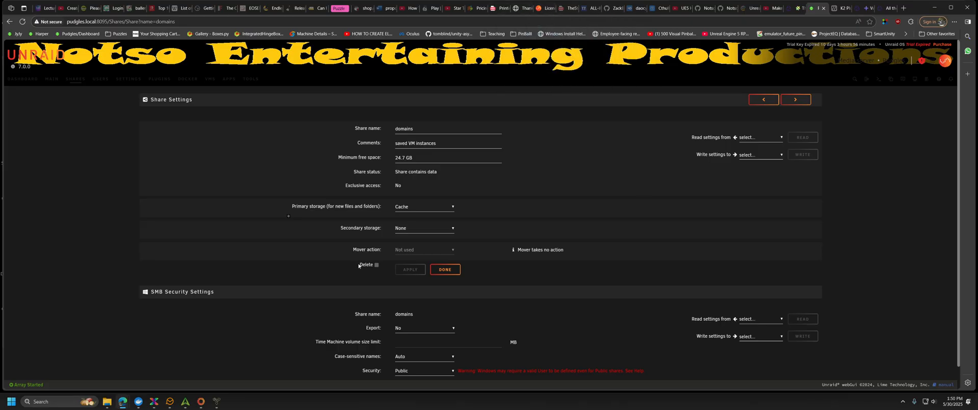
{"action": "left_click", "coordinate": [216, 401]}
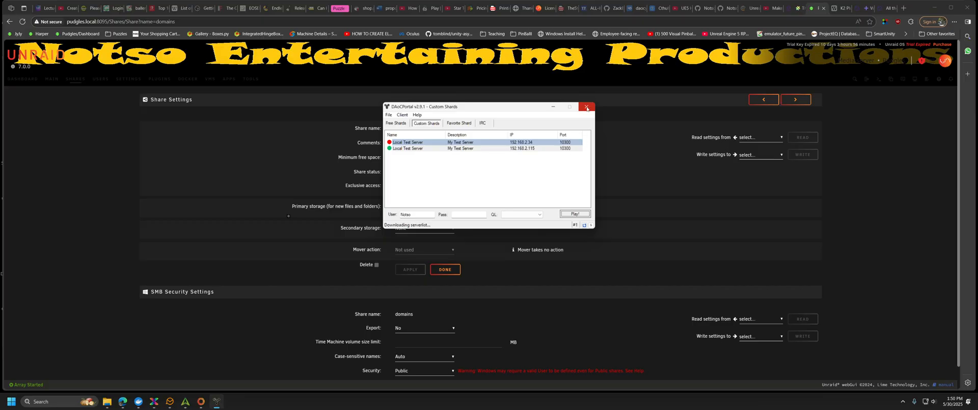
{"action": "left_click", "coordinate": [587, 109]}
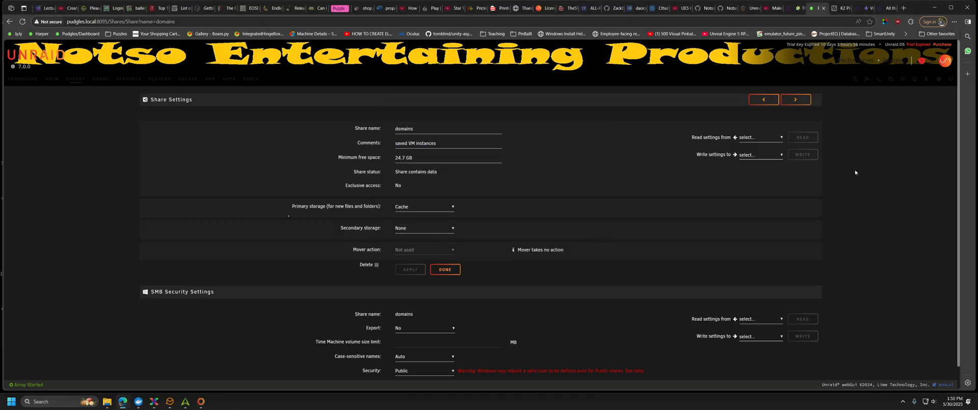